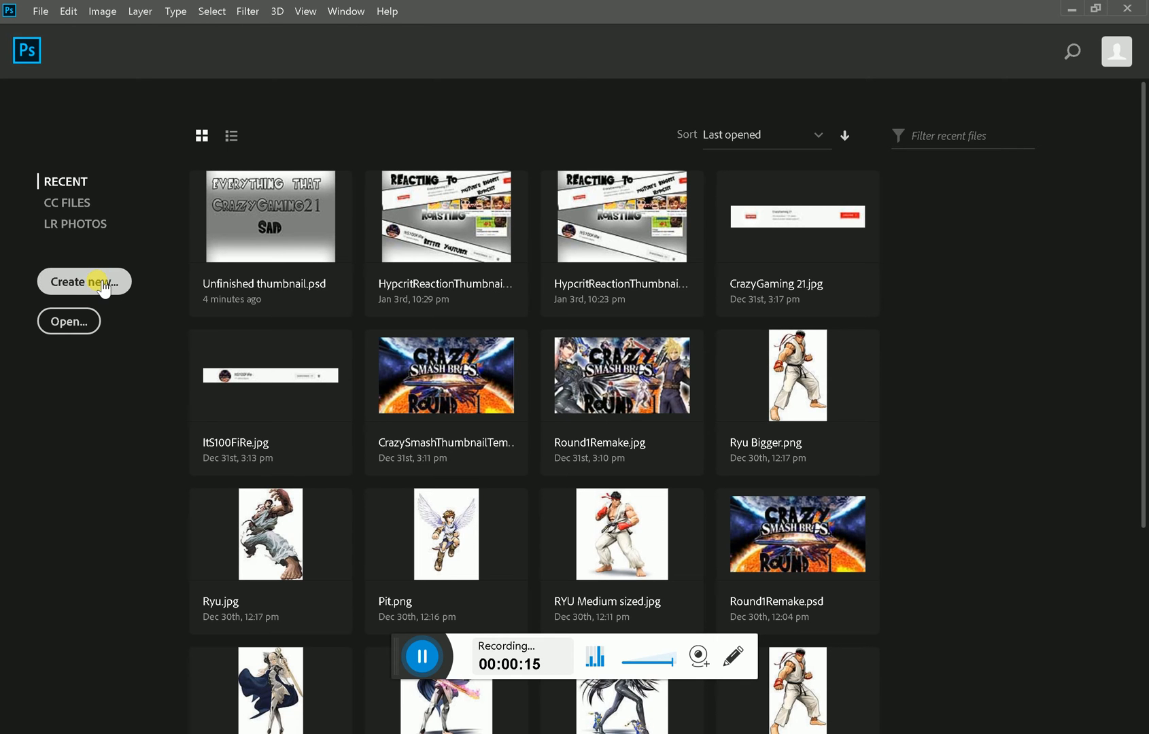
Create a new landscape document from the Default Photoshop Size preset, 7 x 5 in at 300 ppi with white background contents.
{"action": "left_click", "coordinate": [102, 287]}
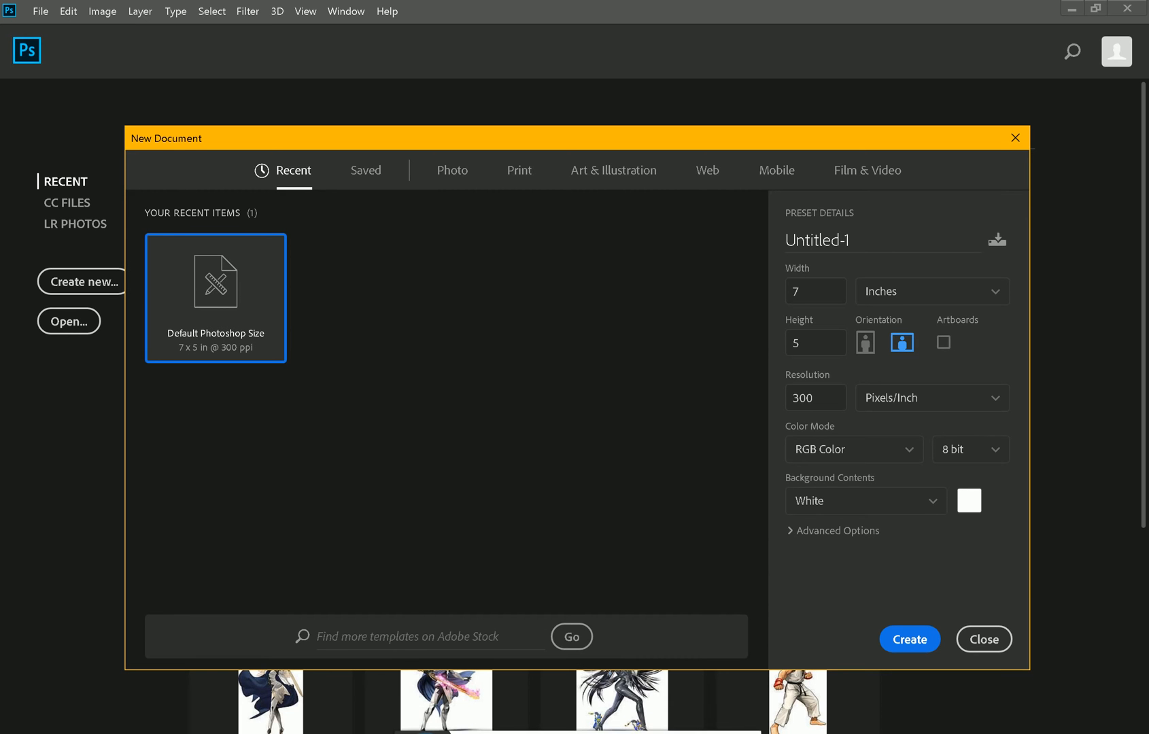
{"action": "left_click", "coordinate": [255, 326]}
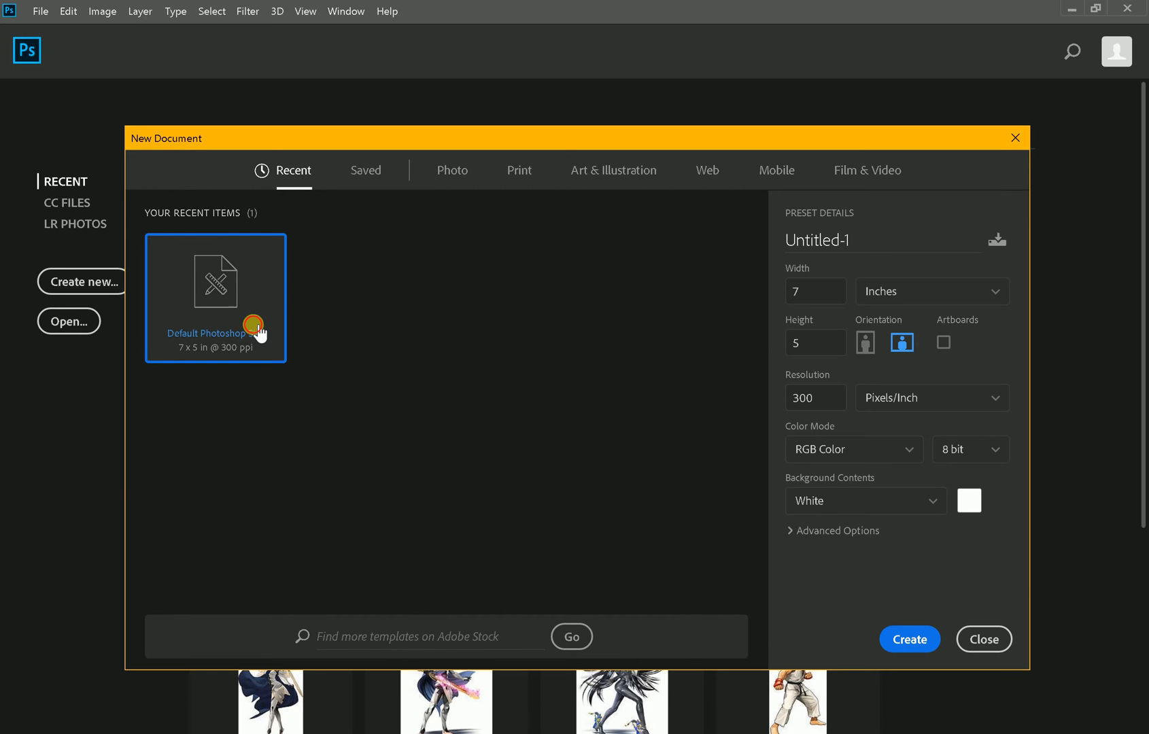
{"action": "left_click", "coordinate": [916, 645]}
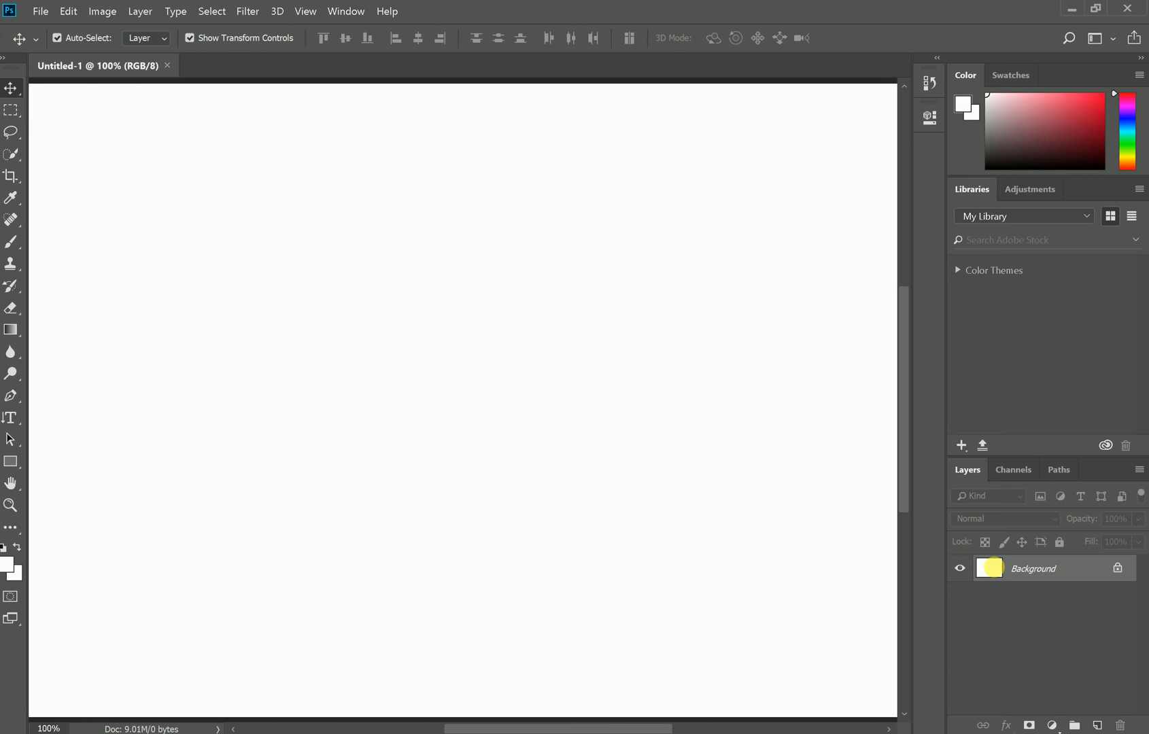
{"action": "right_click", "coordinate": [992, 567]}
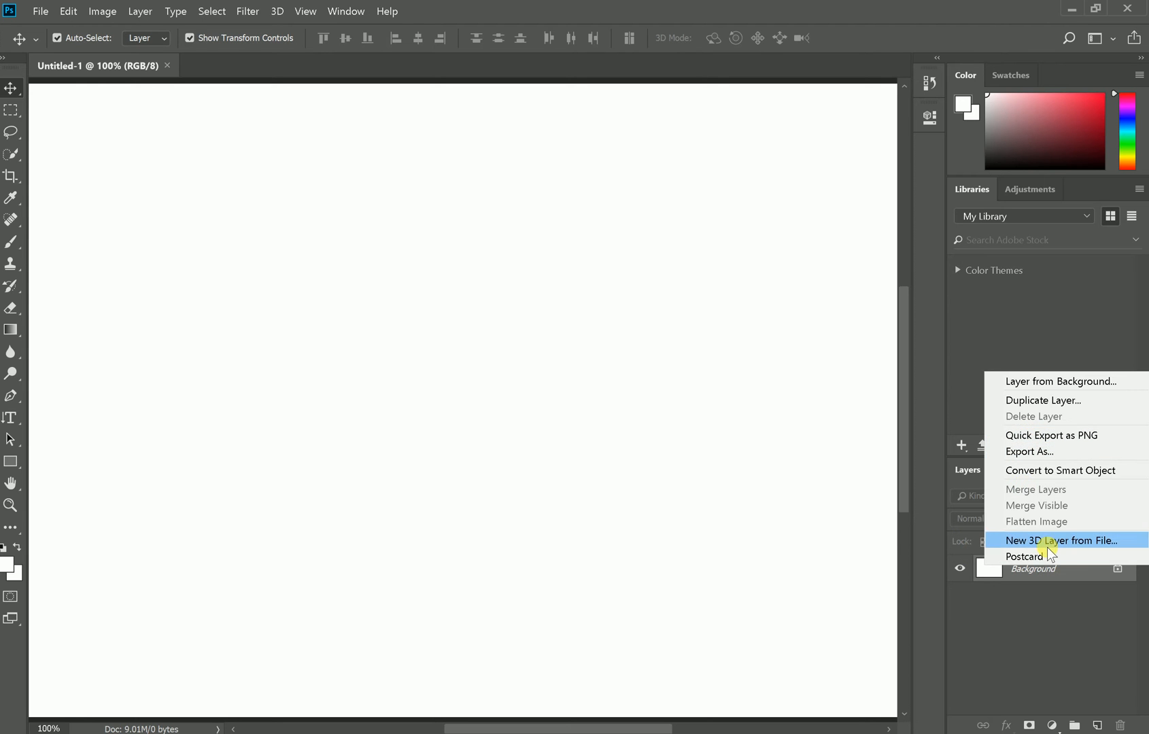
{"action": "left_click", "coordinate": [1051, 607]}
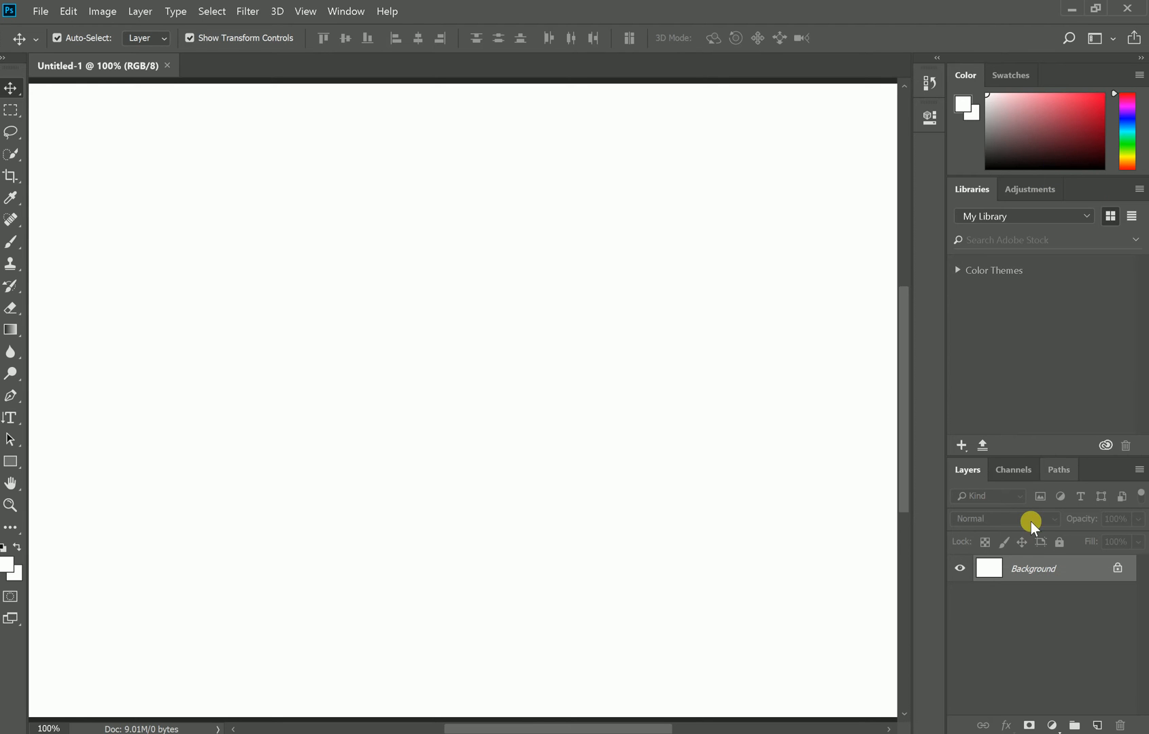
{"action": "right_click", "coordinate": [989, 574]}
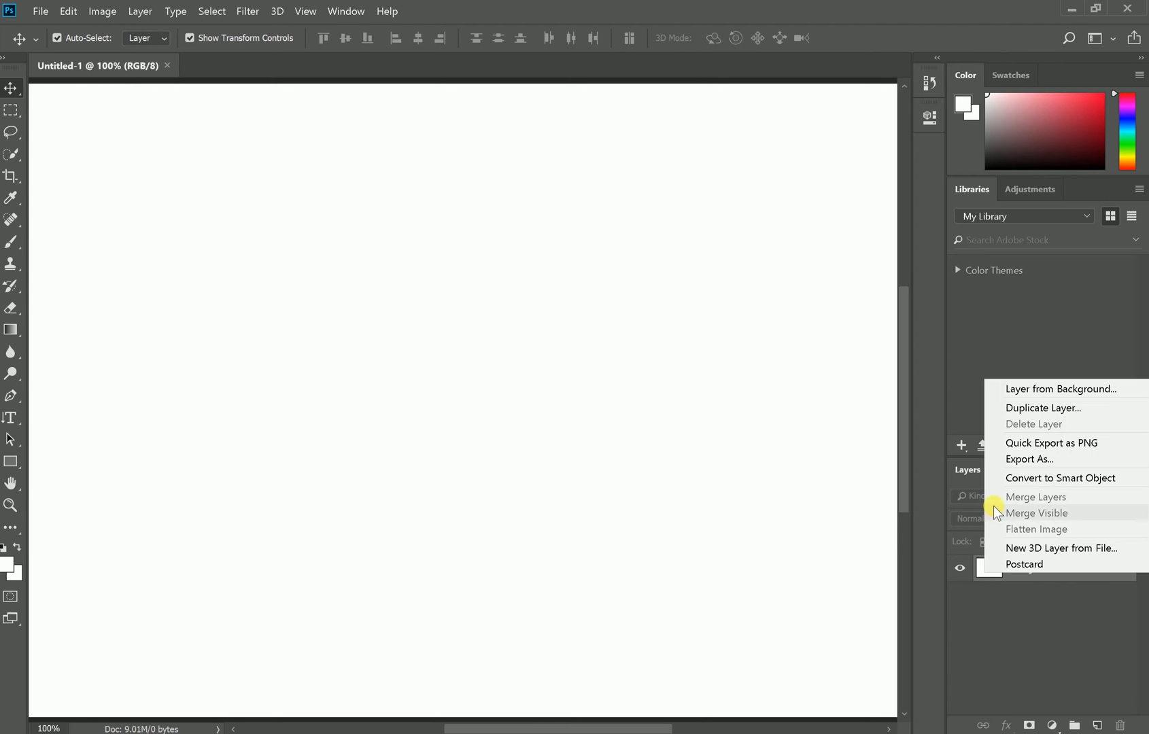
{"action": "left_click", "coordinate": [993, 594]}
{"action": "right_click", "coordinate": [1037, 573]}
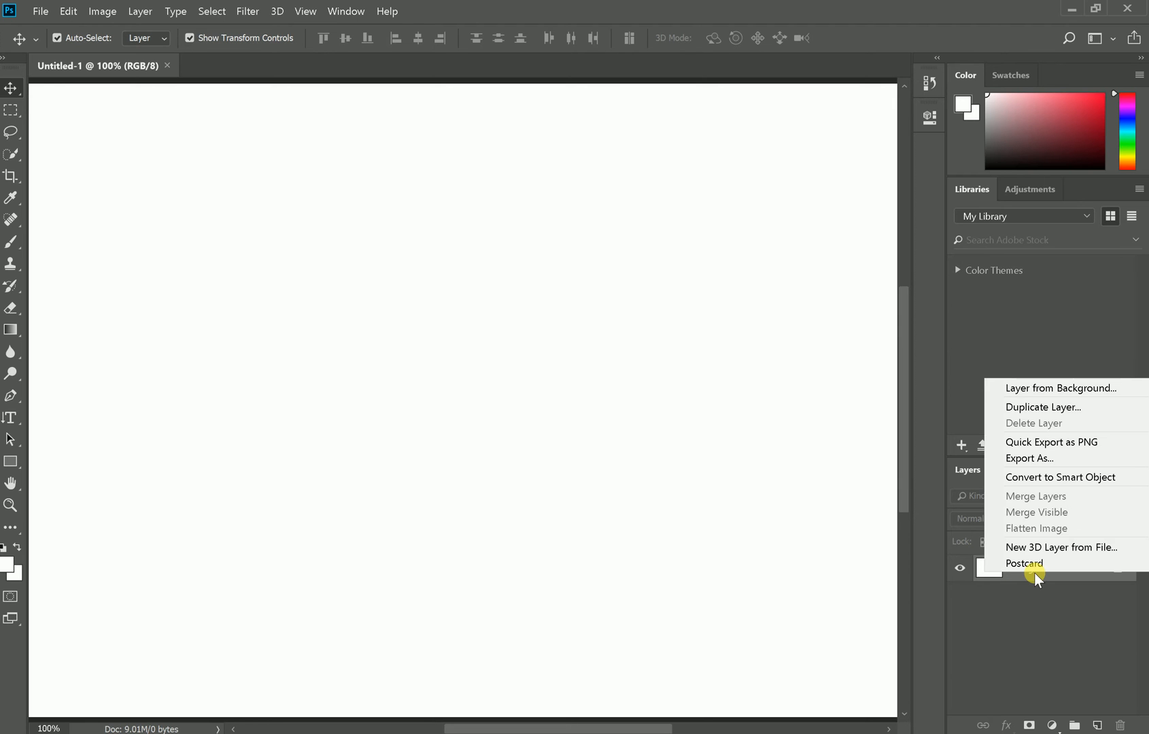
{"action": "left_click", "coordinate": [1008, 608]}
Convert the locked Background into a normal, editable layer.
{"action": "left_click", "coordinate": [343, 380]}
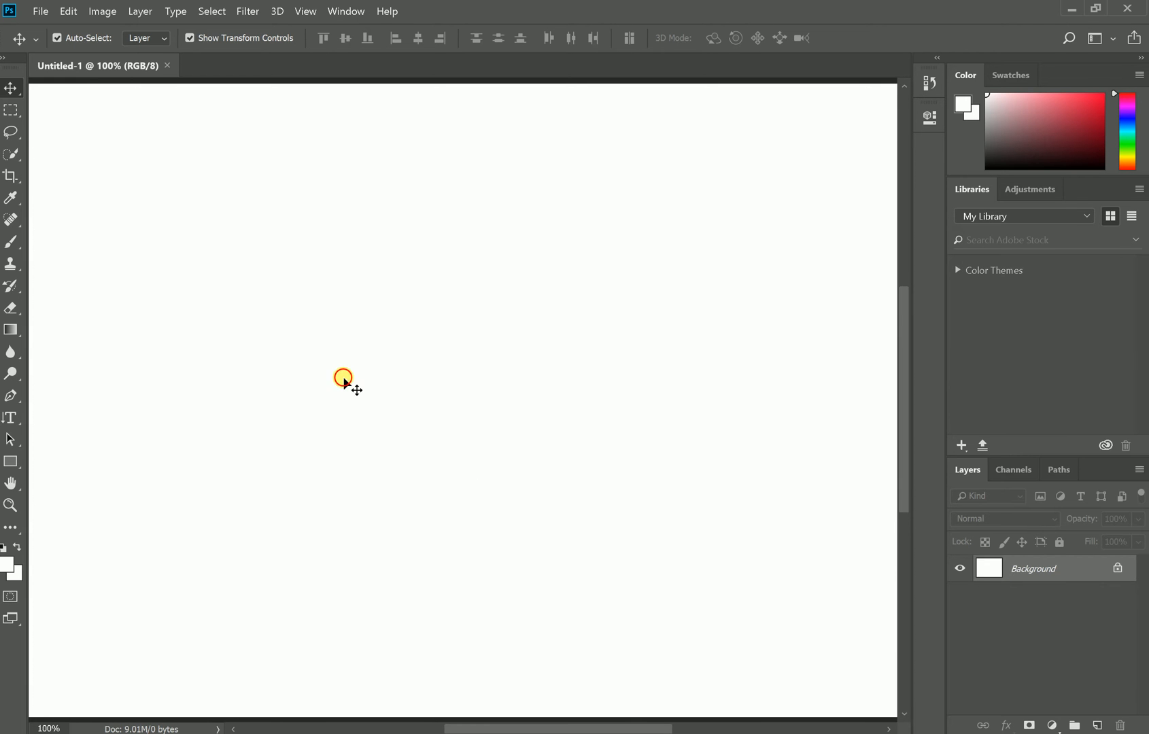
{"action": "left_click_drag", "start_coordinate": [342, 377], "coordinate": [359, 392]}
{"action": "left_click", "coordinate": [544, 314]}
{"action": "left_click_drag", "start_coordinate": [475, 725], "coordinate": [446, 726]}
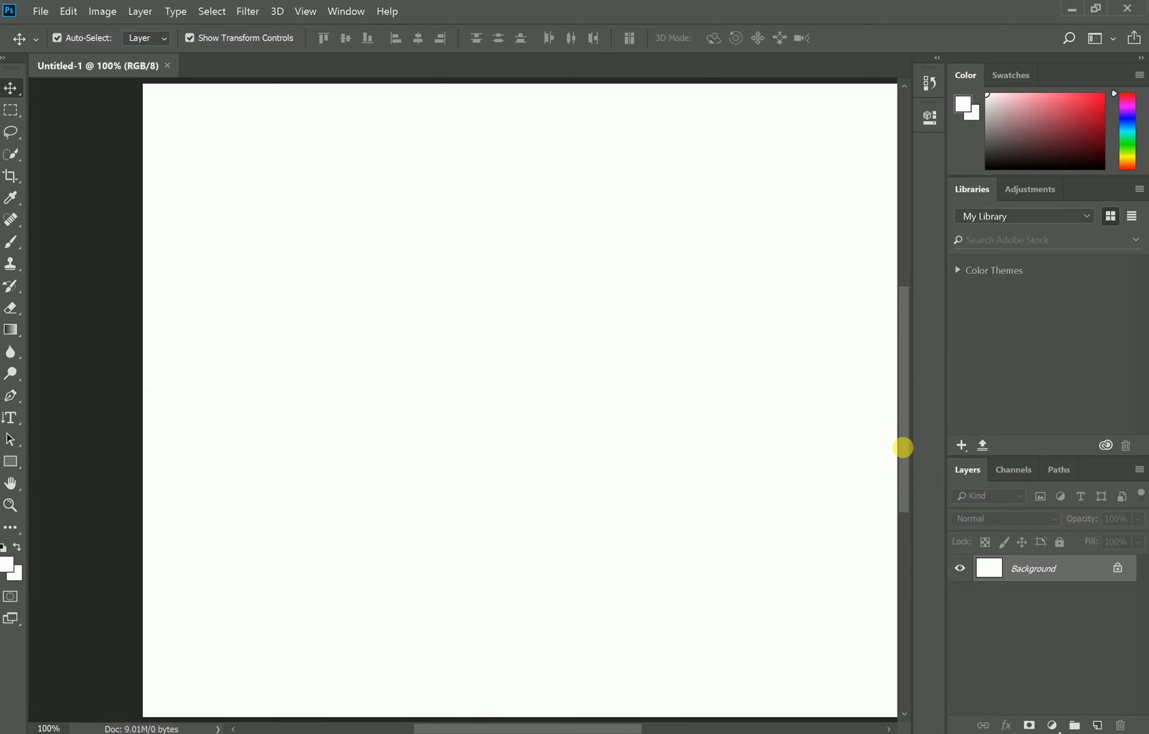
{"action": "left_click_drag", "start_coordinate": [909, 419], "coordinate": [909, 391]}
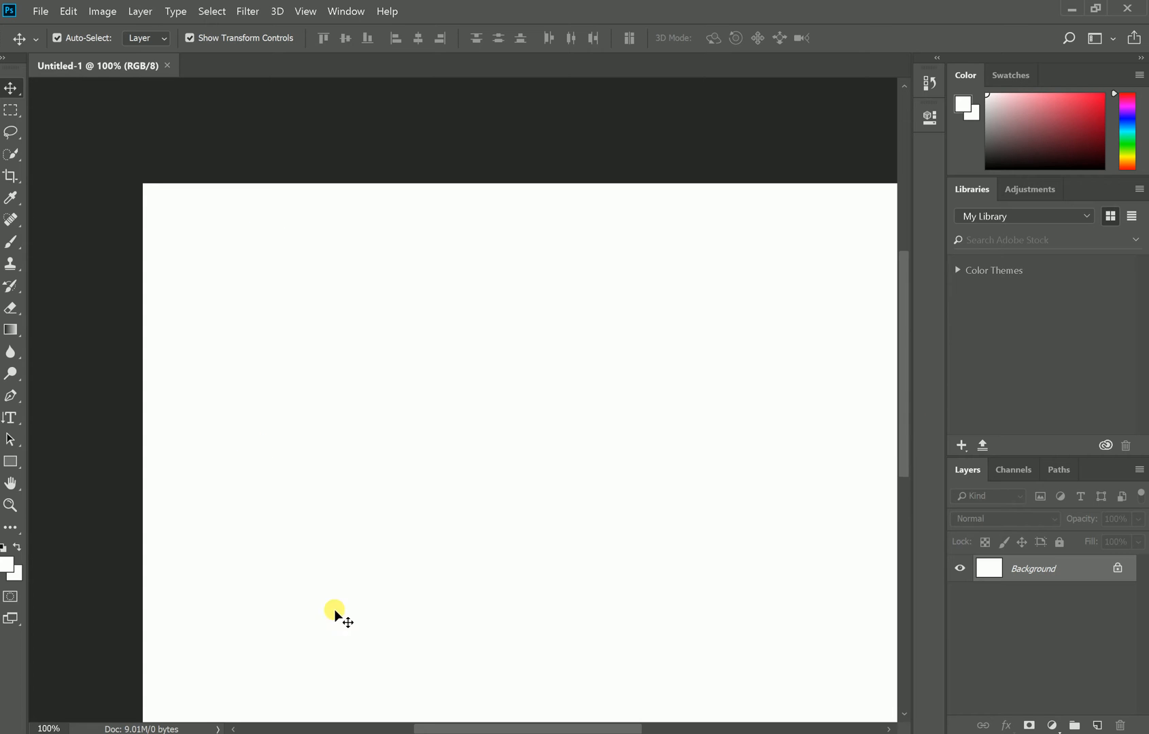
{"action": "left_click_drag", "start_coordinate": [429, 729], "coordinate": [497, 728]}
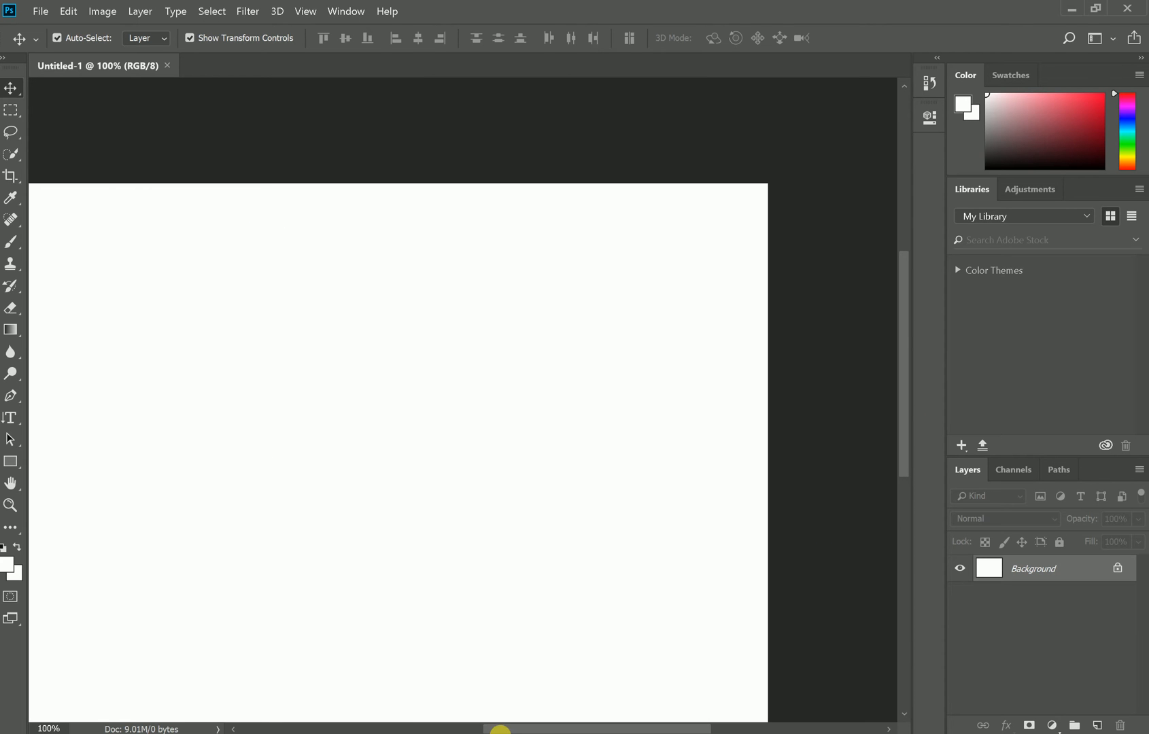
{"action": "left_click_drag", "start_coordinate": [907, 464], "coordinate": [907, 501]}
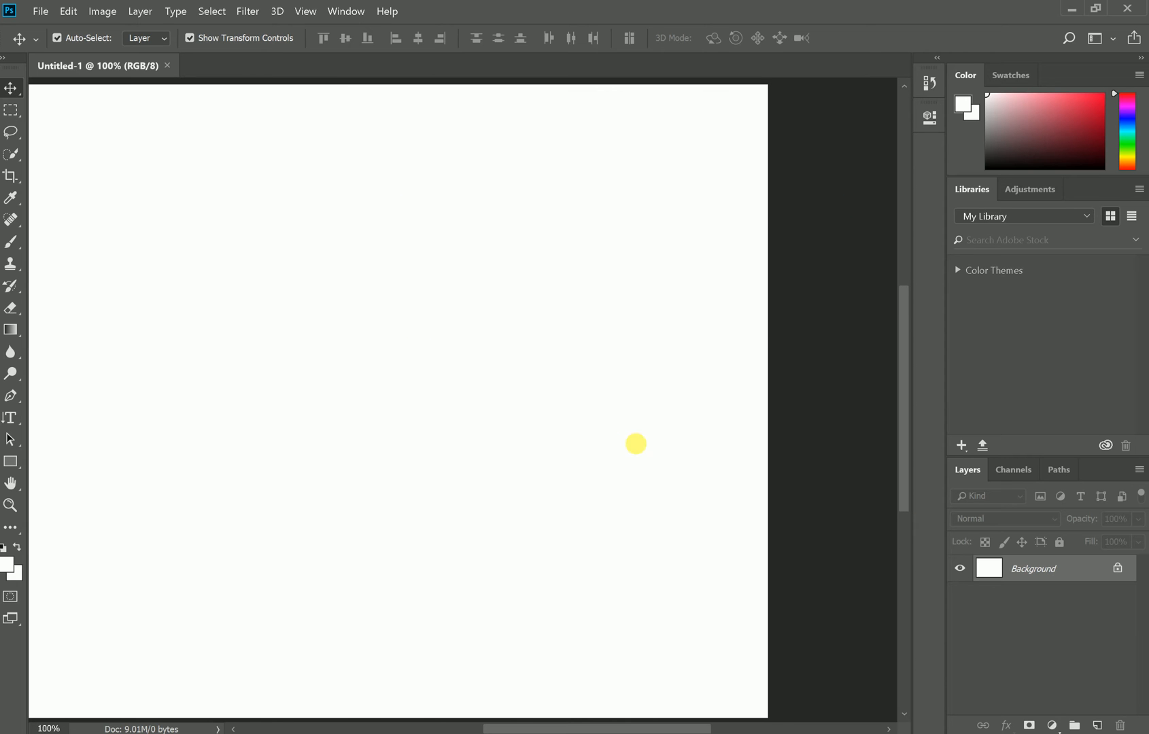
{"action": "left_click_drag", "start_coordinate": [636, 446], "coordinate": [639, 446]}
{"action": "left_click", "coordinate": [555, 319]}
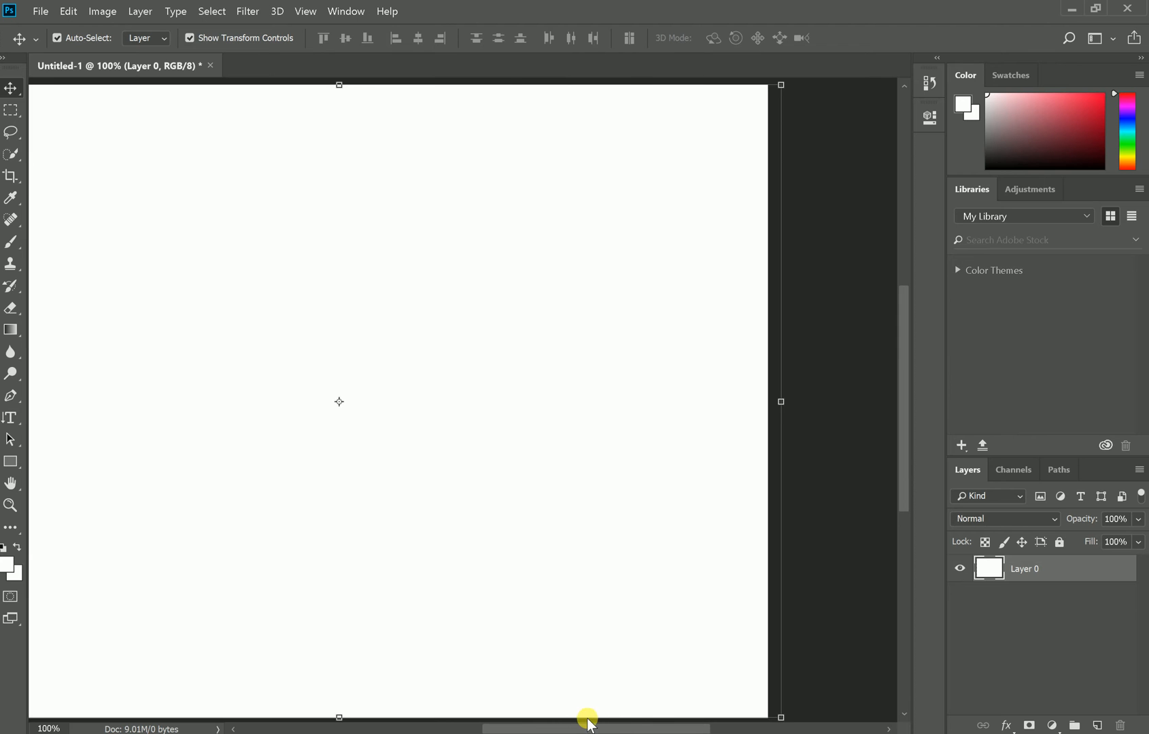
{"action": "left_click_drag", "start_coordinate": [588, 727], "coordinate": [520, 726]}
{"action": "left_click_drag", "start_coordinate": [523, 625], "coordinate": [509, 626]}
{"action": "left_click_drag", "start_coordinate": [103, 536], "coordinate": [4, 601]}
{"action": "left_click_drag", "start_coordinate": [438, 604], "coordinate": [307, 626]}
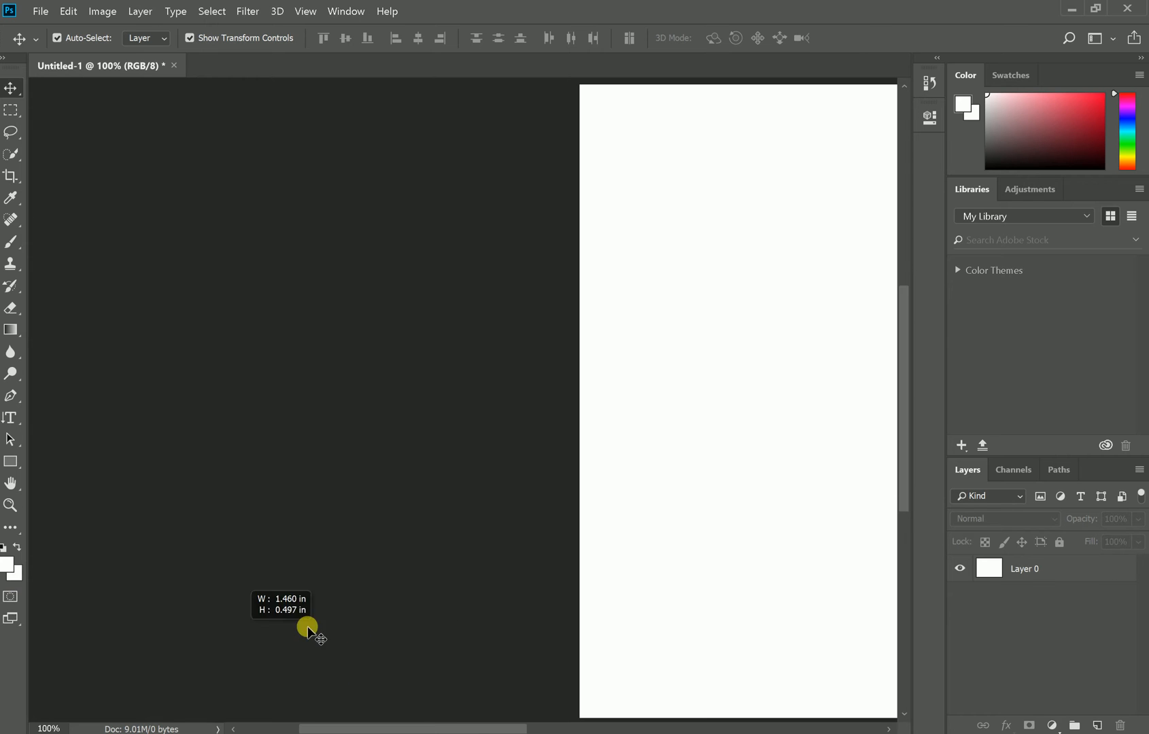
{"action": "left_click_drag", "start_coordinate": [465, 723], "coordinate": [623, 731]}
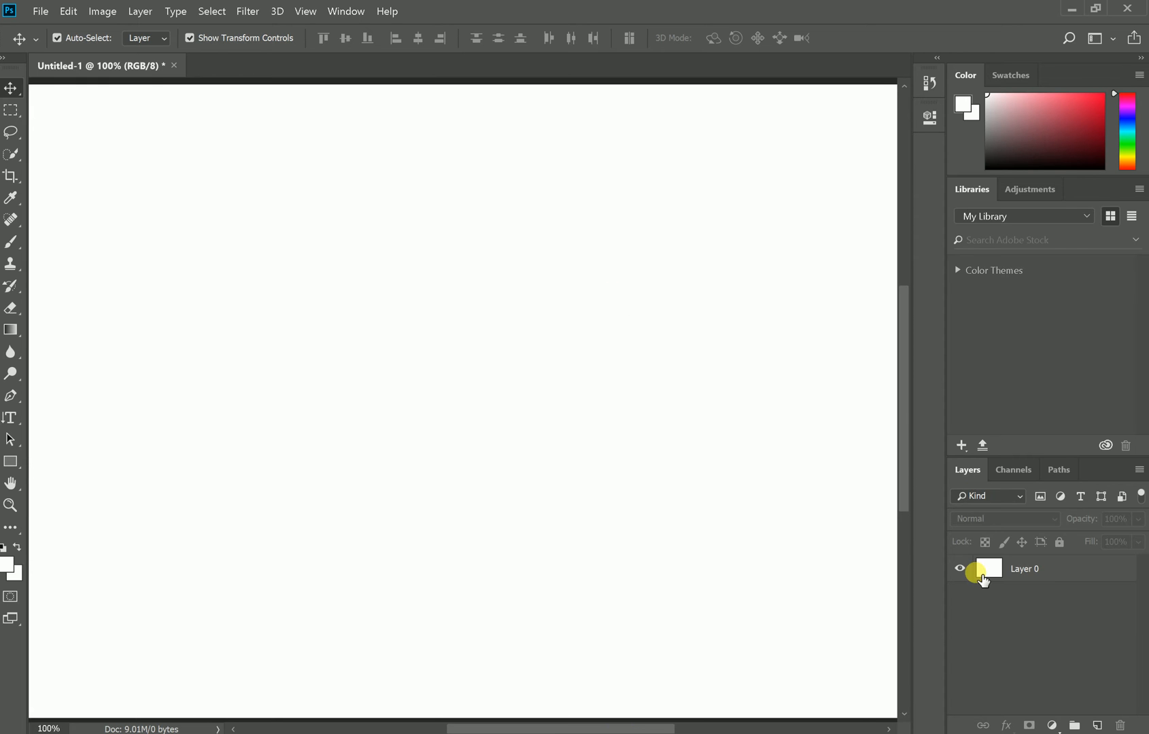
Apply a Satin effect with its default settings to Layer 0 through the layer's blending options.
{"action": "right_click", "coordinate": [983, 579]}
{"action": "left_click", "coordinate": [958, 233]}
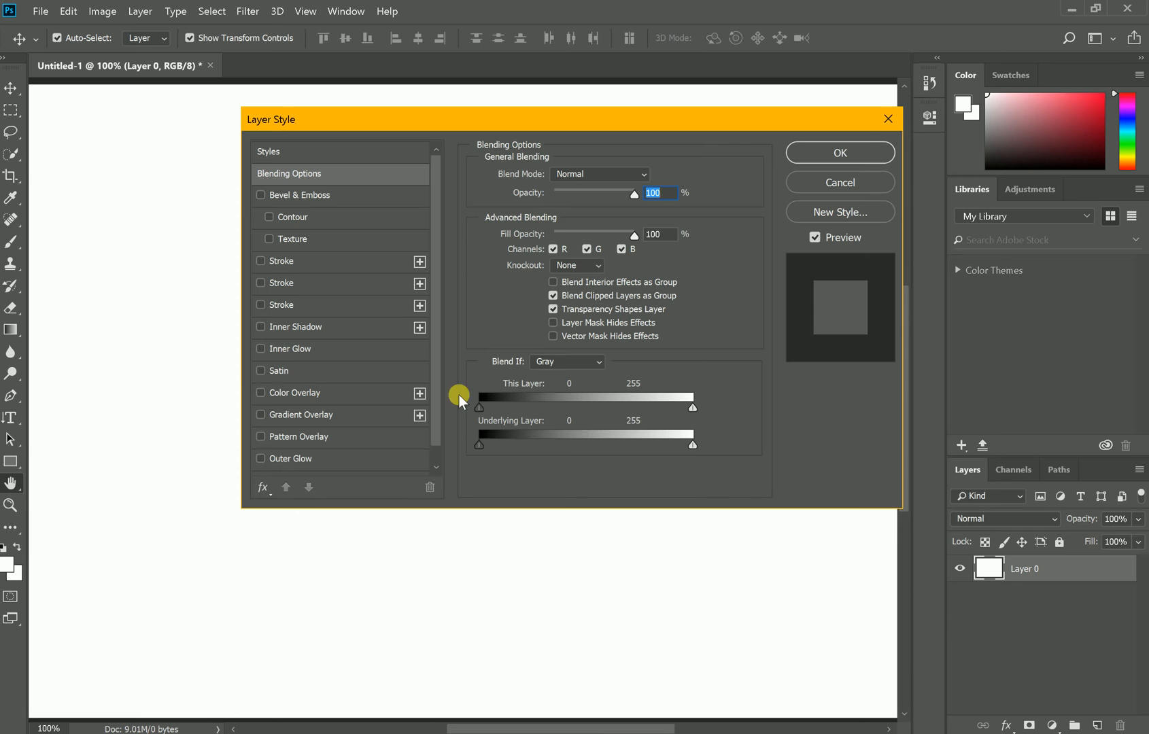
{"action": "left_click", "coordinate": [258, 374]}
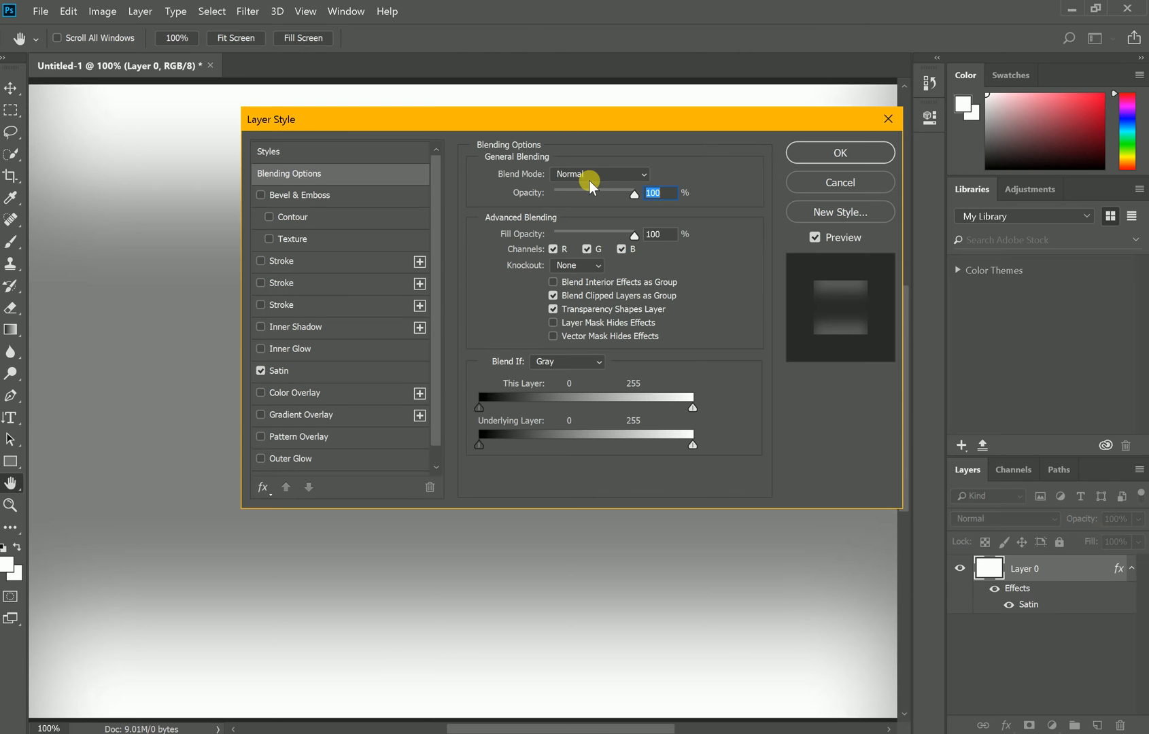
{"action": "left_click", "coordinate": [811, 151]}
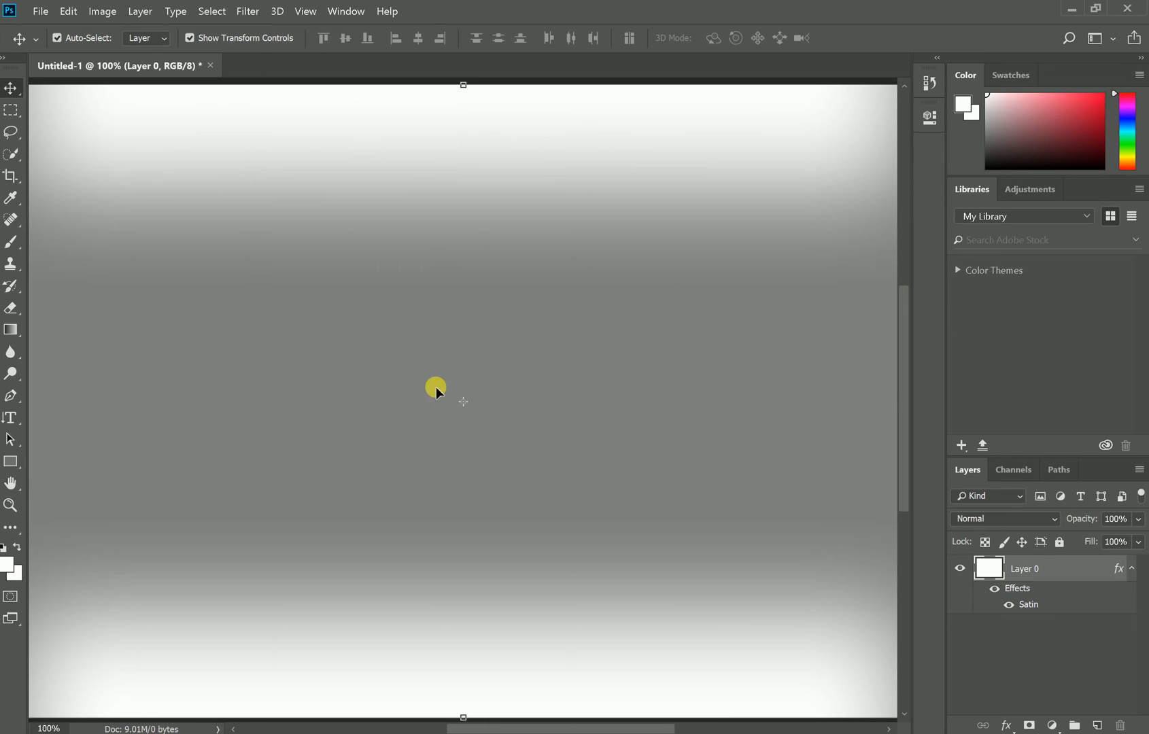
Draw a wide text box across the upper part of the canvas with the Vertical Type tool.
{"action": "left_click", "coordinate": [10, 418]}
{"action": "left_click_drag", "start_coordinate": [111, 155], "coordinate": [774, 264]}
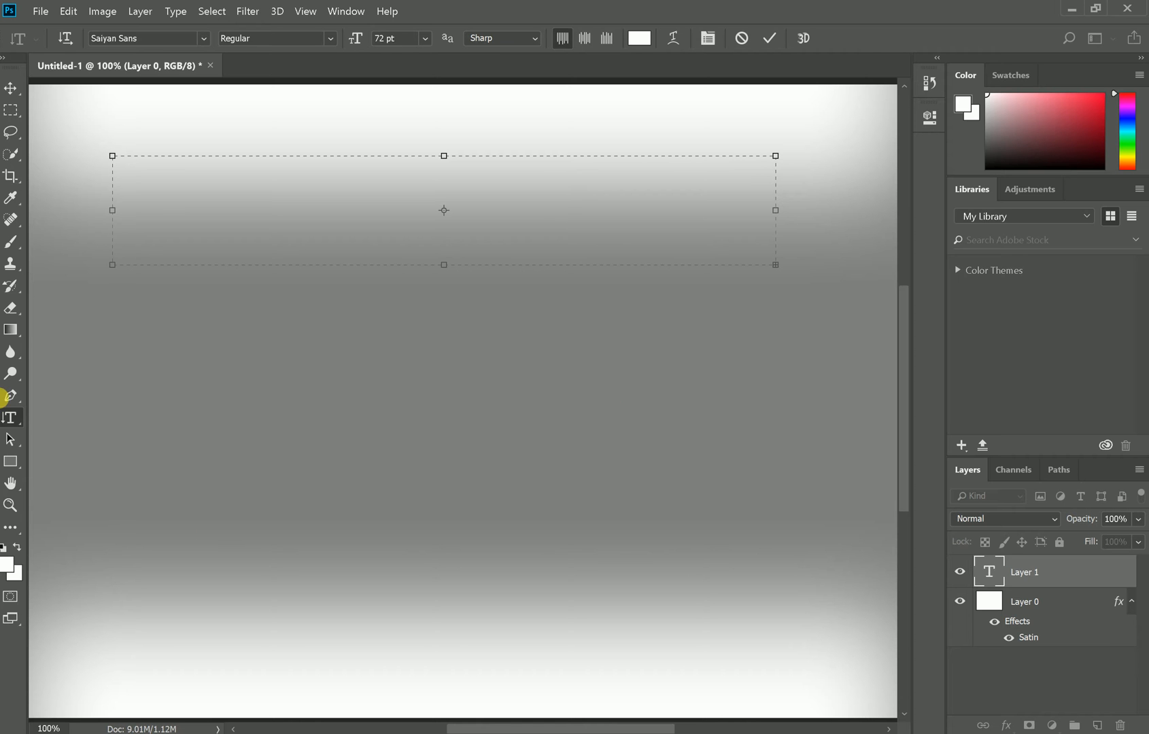
Add the horizontal text line "Dragon BAll" in white 72 pt Saiyan Sans near the upper edge of the canvas.
{"action": "left_click", "coordinate": [9, 413]}
{"action": "left_click", "coordinate": [72, 413]}
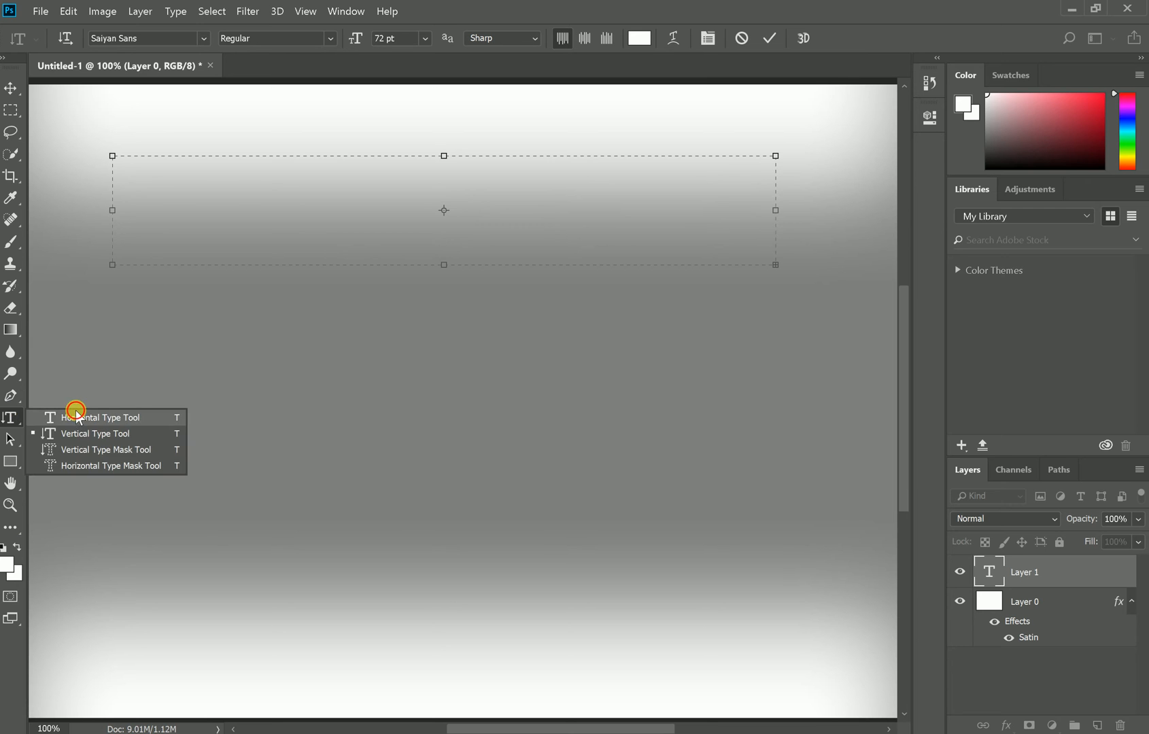
{"action": "left_click", "coordinate": [164, 198]}
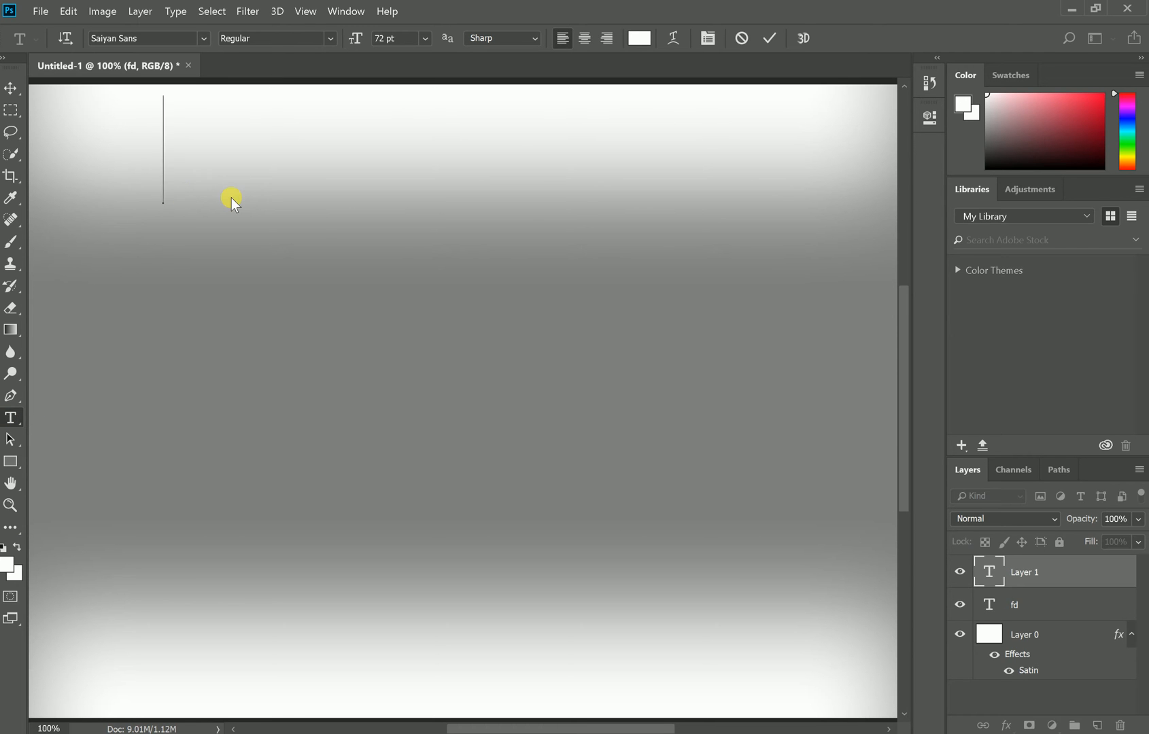
{"action": "type", "text": "DRAG"}
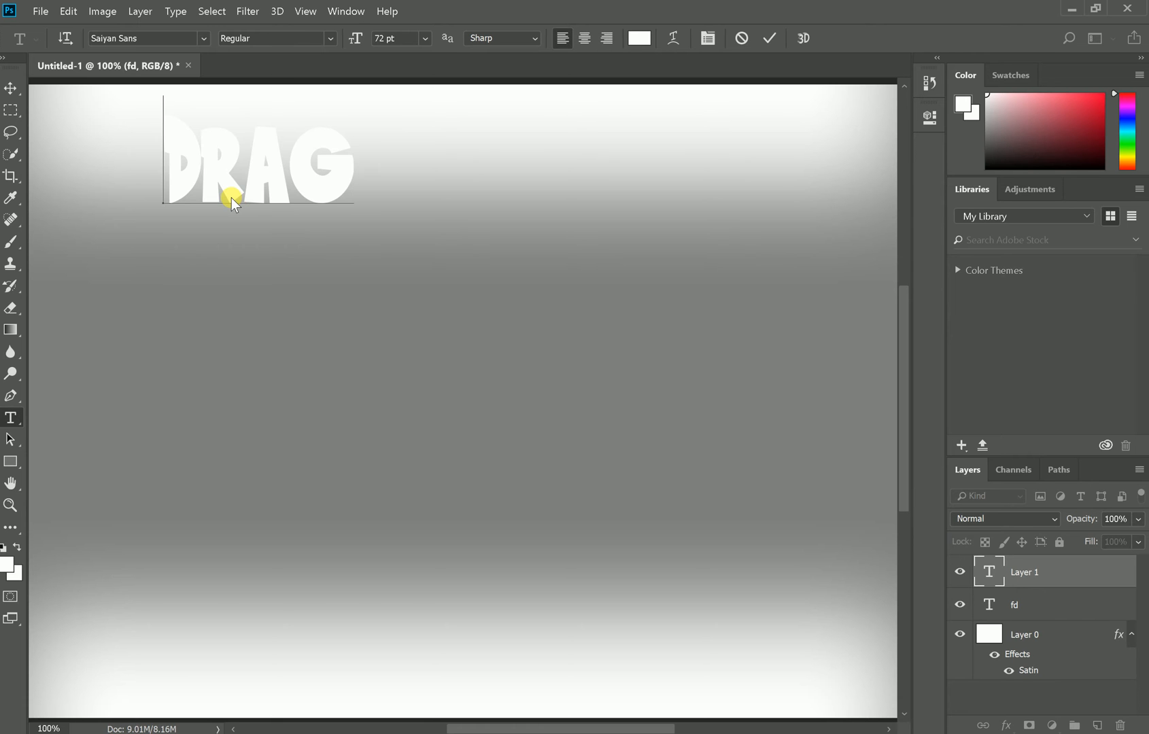
{"action": "key", "text": "BackSpace"}
{"action": "key", "text": "BackSpace"}
{"action": "key", "text": "BackSpace"}
{"action": "key", "text": "BackSpace"}
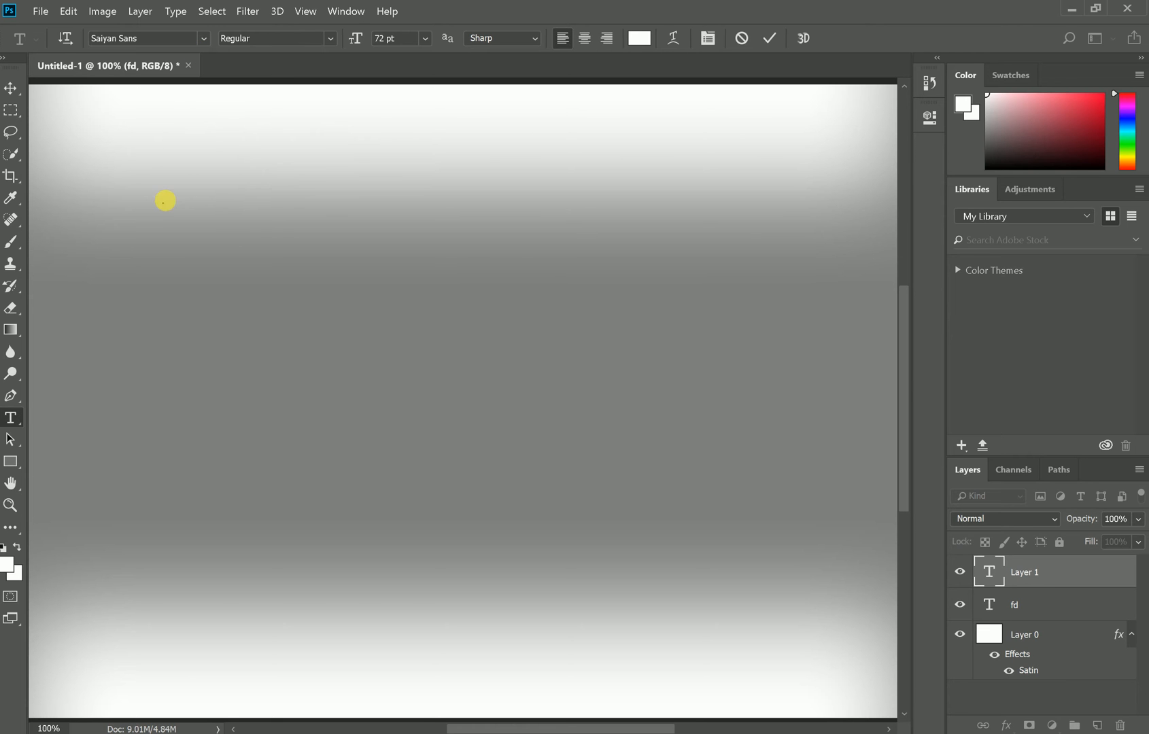
{"action": "type", "text": "D"}
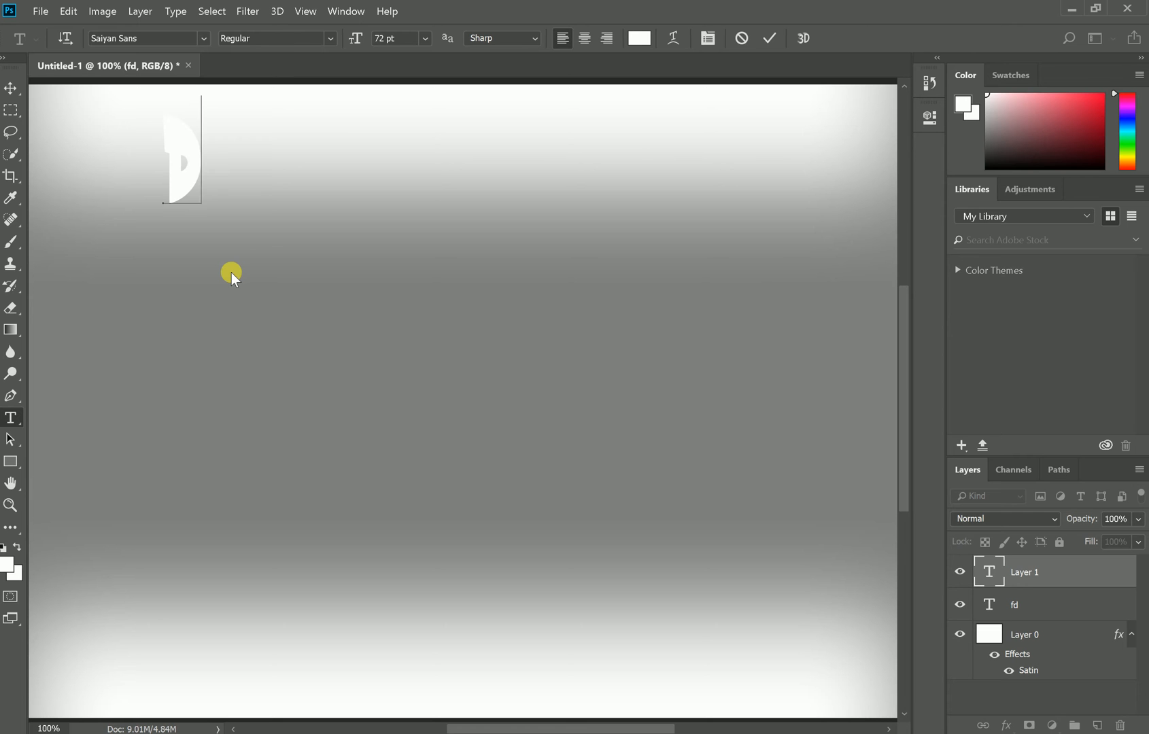
{"action": "type", "text": "RAGON BAL"}
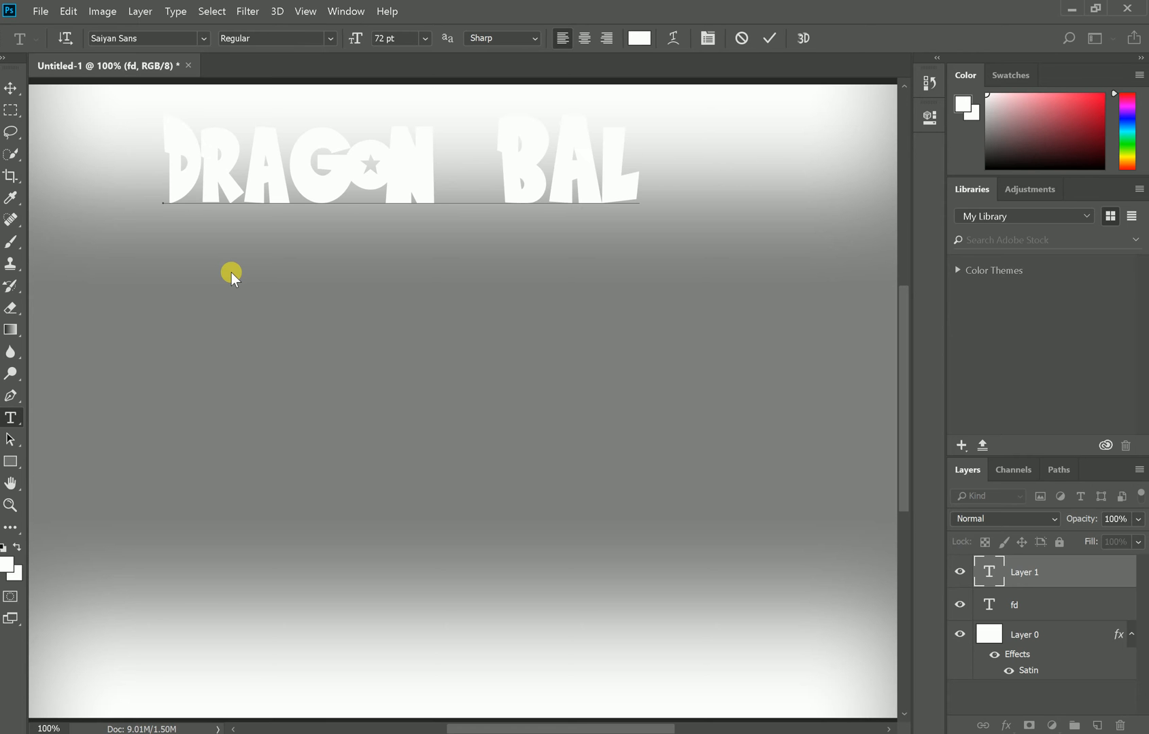
{"action": "type", "text": "L"}
{"action": "key", "text": "Return"}
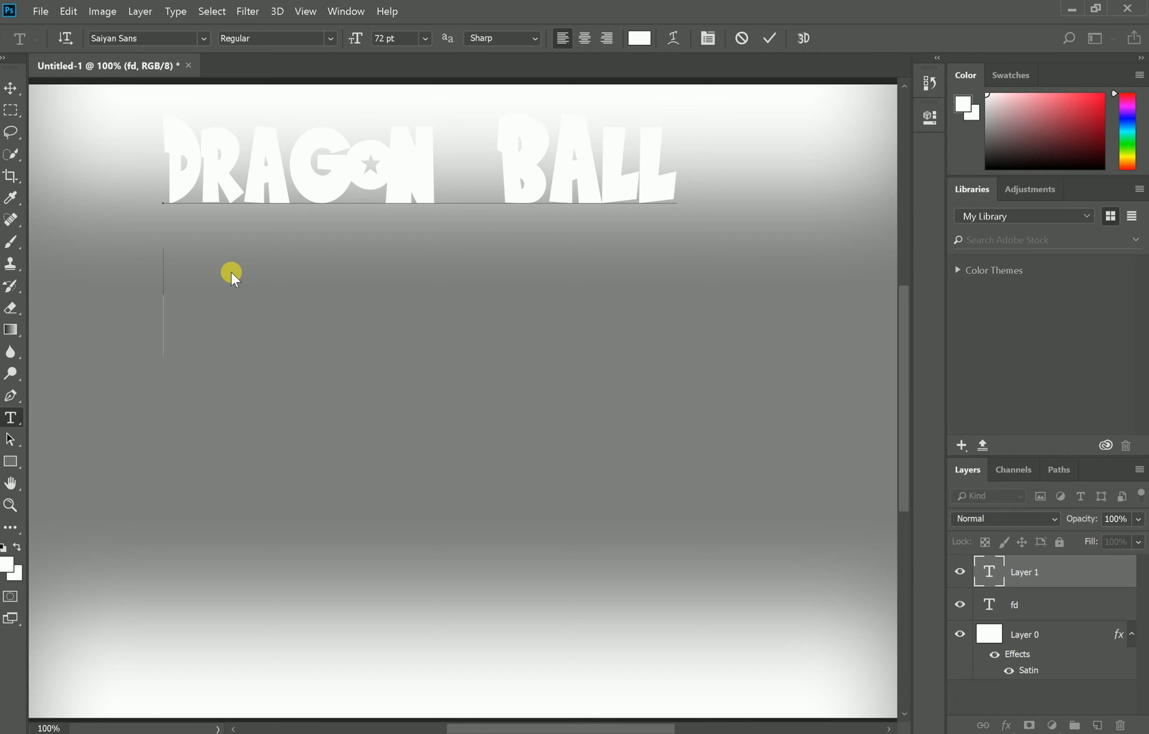
Add "Xenoverse 2" as the second line of the text and "Video thing" as the third.
{"action": "type", "text": "CENo"}
{"action": "key", "text": "BackSpace"}
{"action": "key", "text": "BackSpace"}
{"action": "key", "text": "BackSpace"}
{"action": "key", "text": "BackSpace"}
{"action": "type", "text": "XEN"}
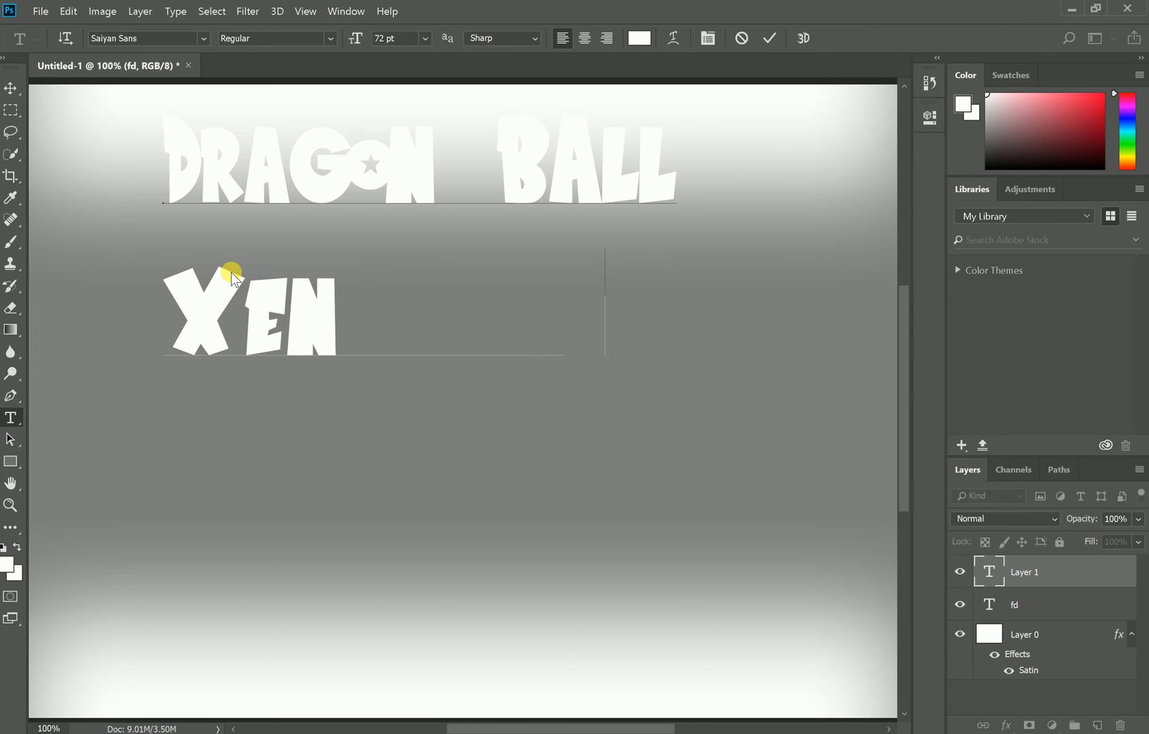
{"action": "type", "text": "oVERSE 2"}
{"action": "key", "text": "Return"}
{"action": "type", "text": "Video"}
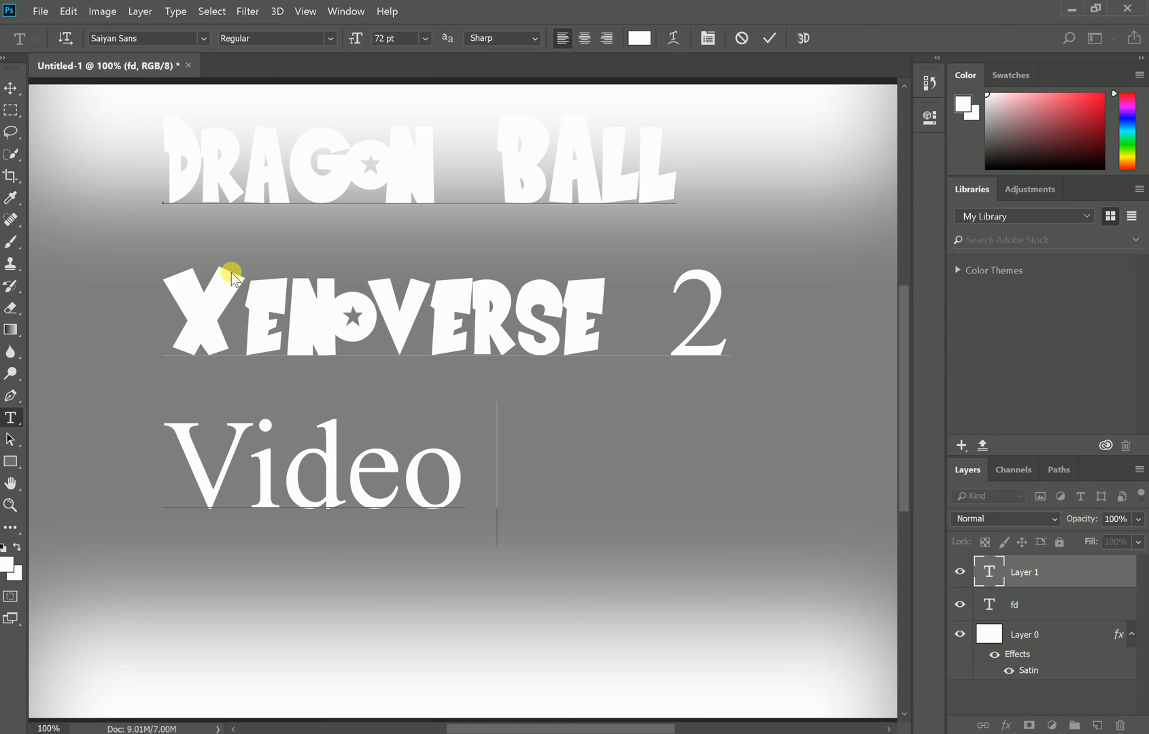
{"action": "type", "text": " thing"}
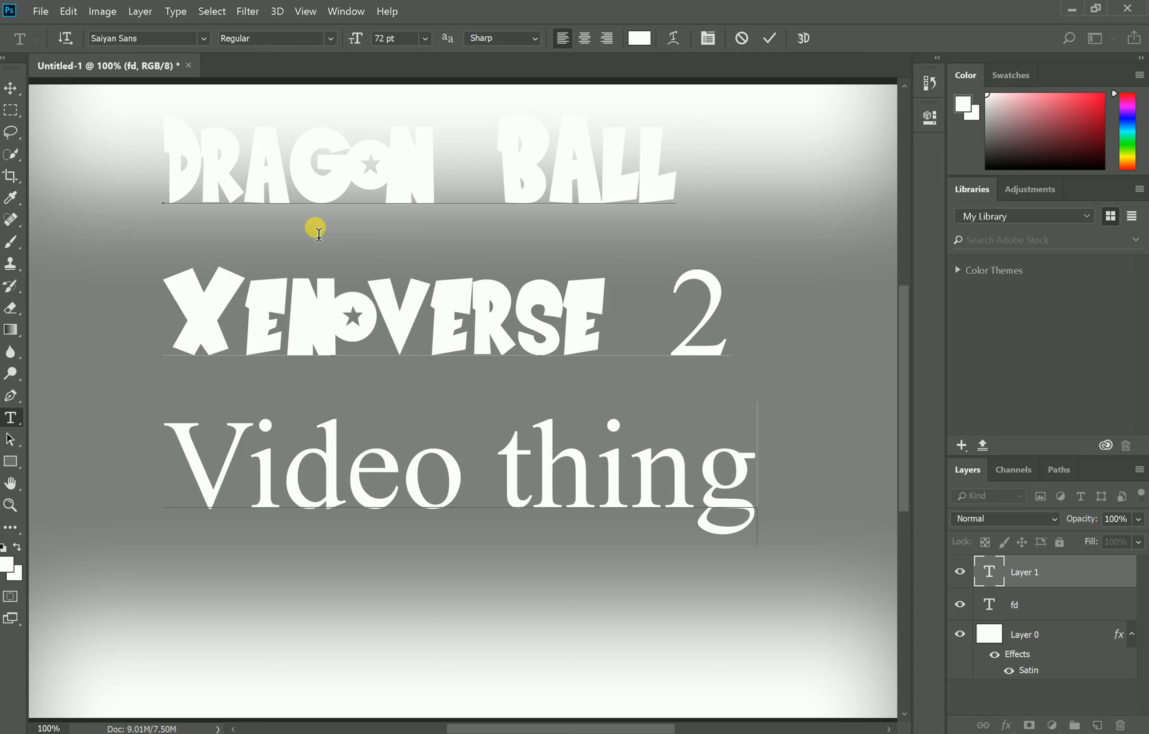
Commit the three-line text and move it down so it sits roughly in the middle of the canvas.
{"action": "left_click", "coordinate": [10, 88]}
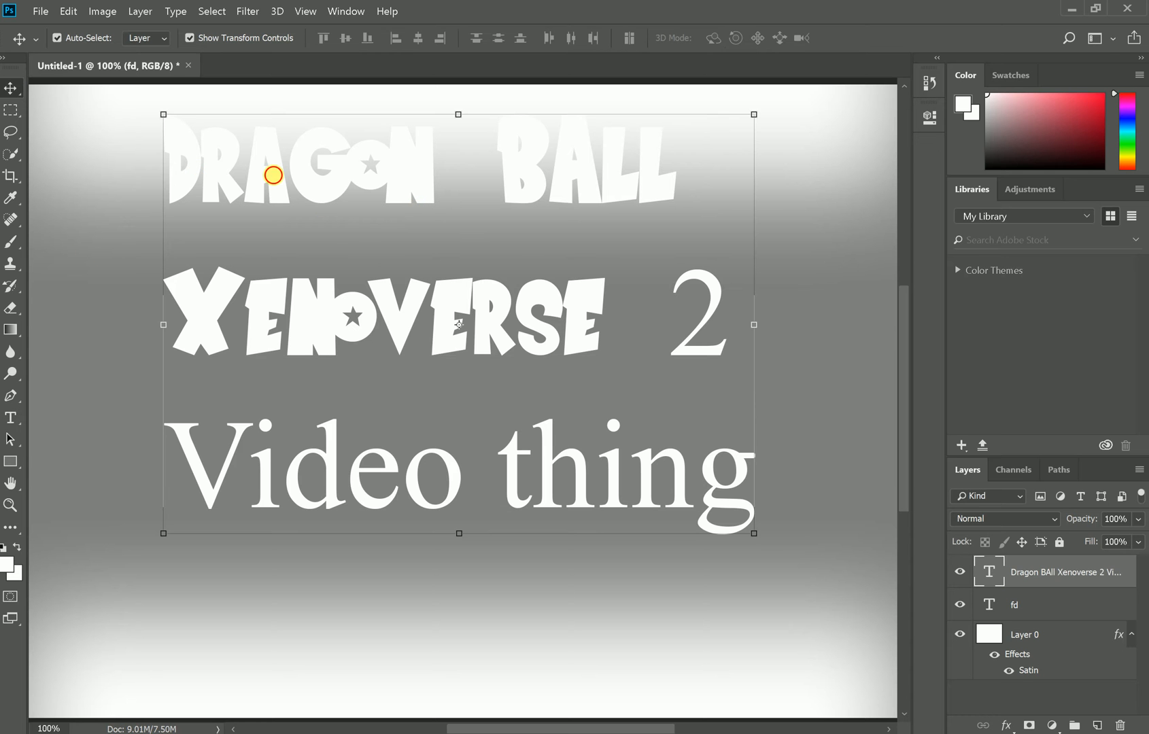
{"action": "left_click_drag", "start_coordinate": [263, 307], "coordinate": [212, 403]}
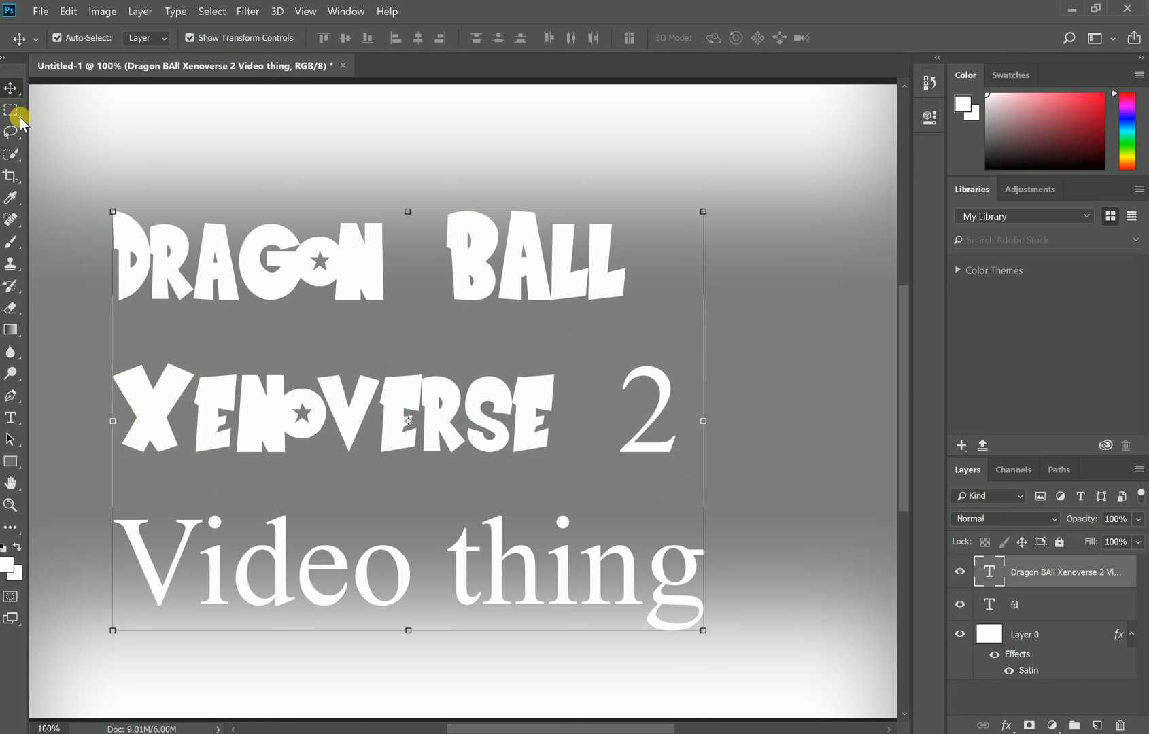
{"action": "left_click_drag", "start_coordinate": [330, 419], "coordinate": [375, 412]}
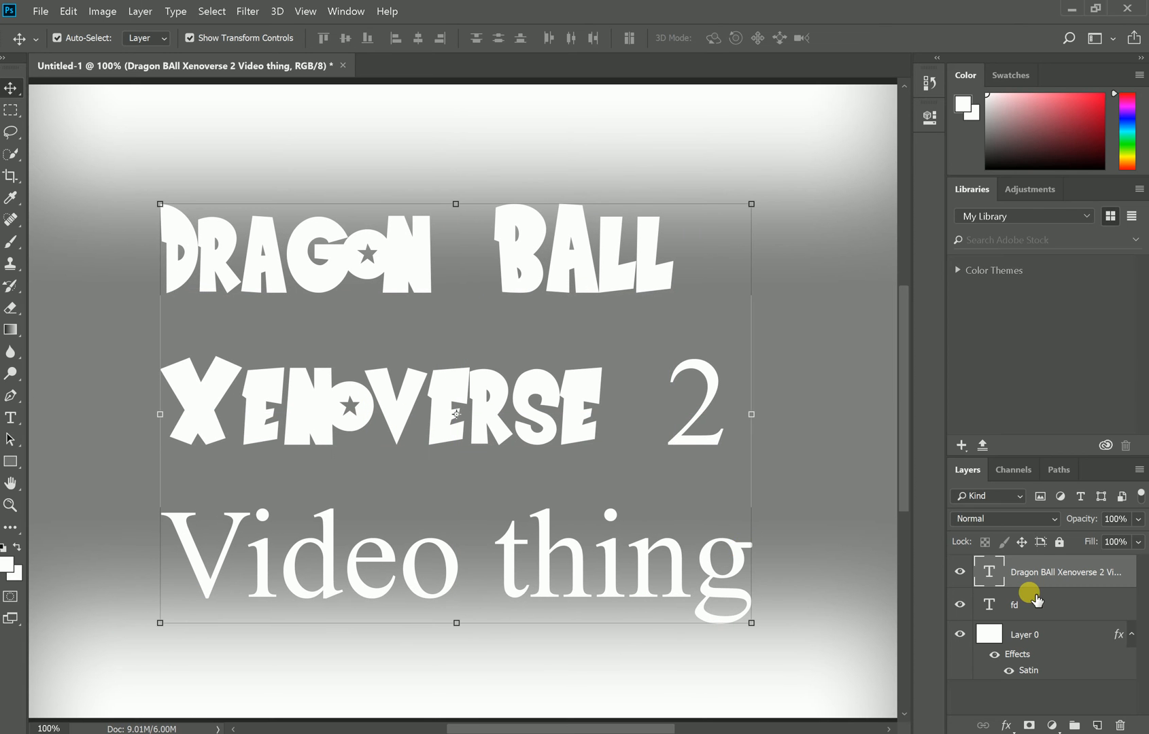
Add the first two Stroke effects, solid black and gradient, to the three-line title layer, check their settings and apply the layer style.
{"action": "right_click", "coordinate": [1013, 578]}
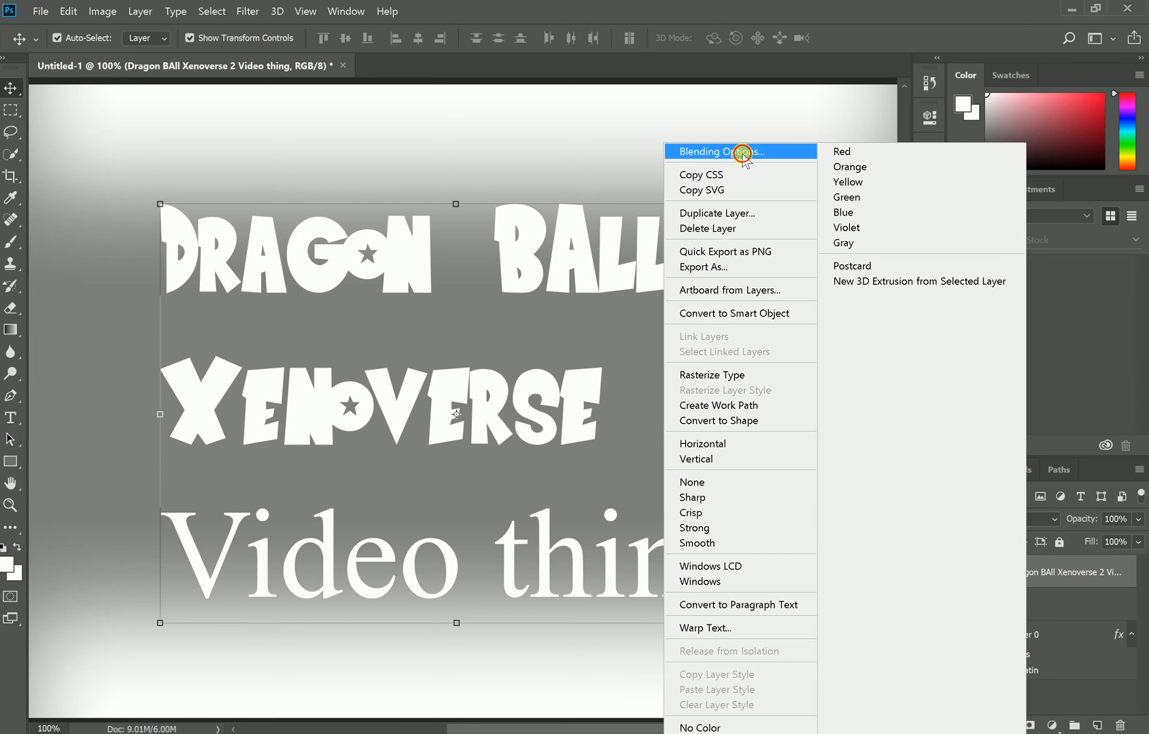
{"action": "left_click", "coordinate": [743, 152]}
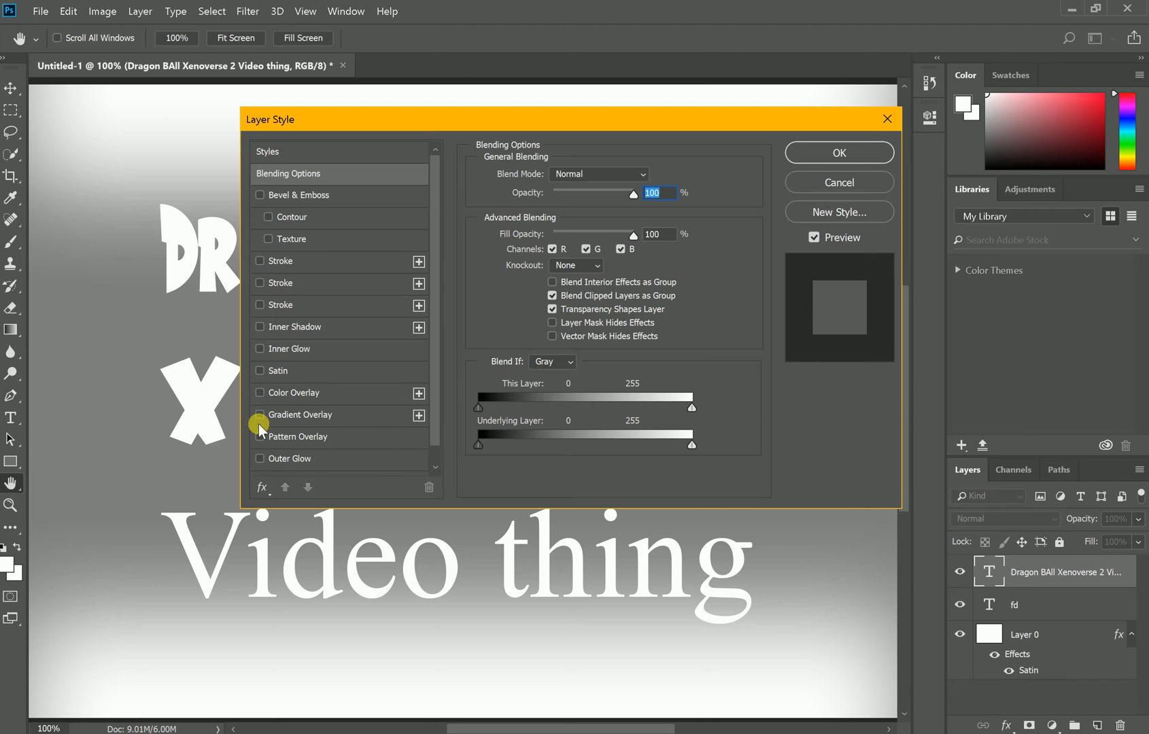
{"action": "scroll", "coordinate": [267, 395], "scroll_direction": "down", "scroll_amount": 1}
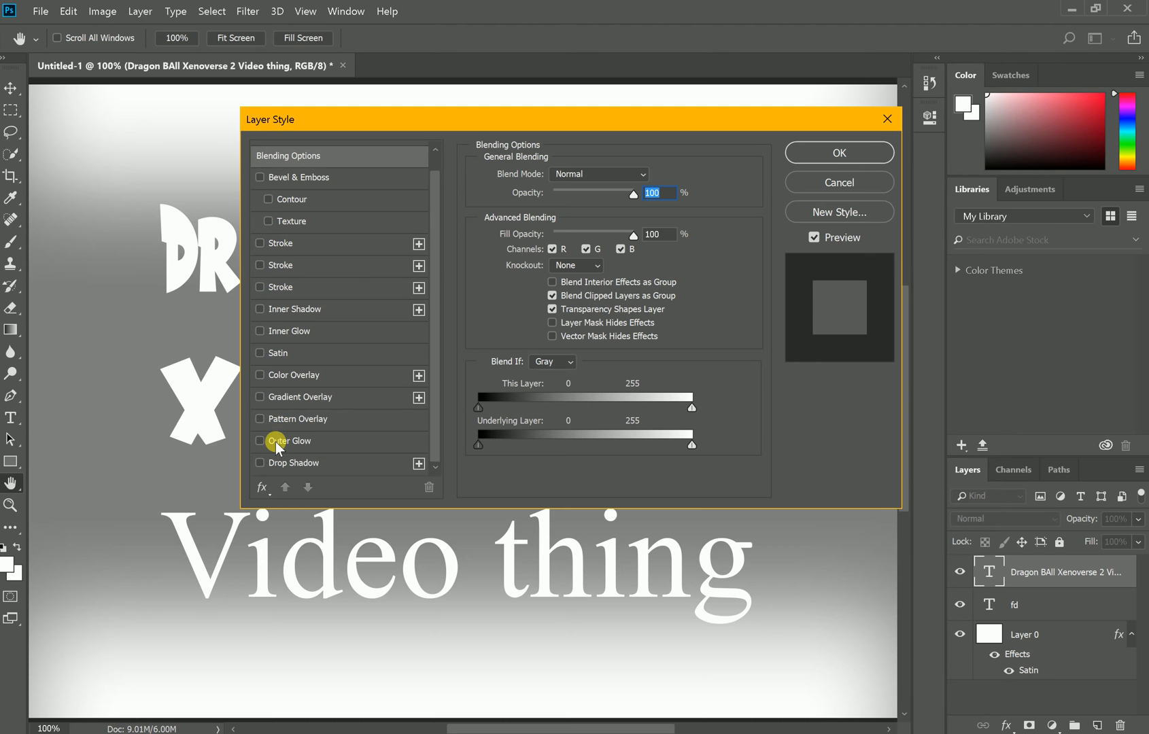
{"action": "scroll", "coordinate": [274, 432], "scroll_direction": "up", "scroll_amount": 1}
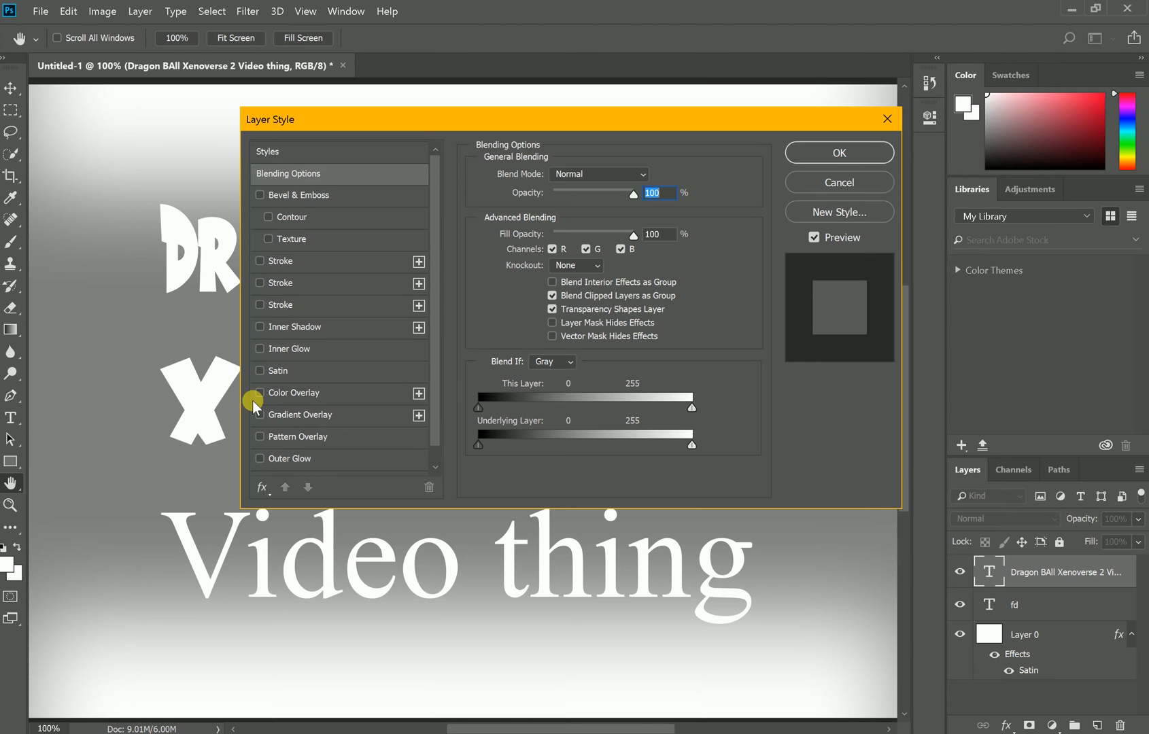
{"action": "left_click", "coordinate": [260, 262]}
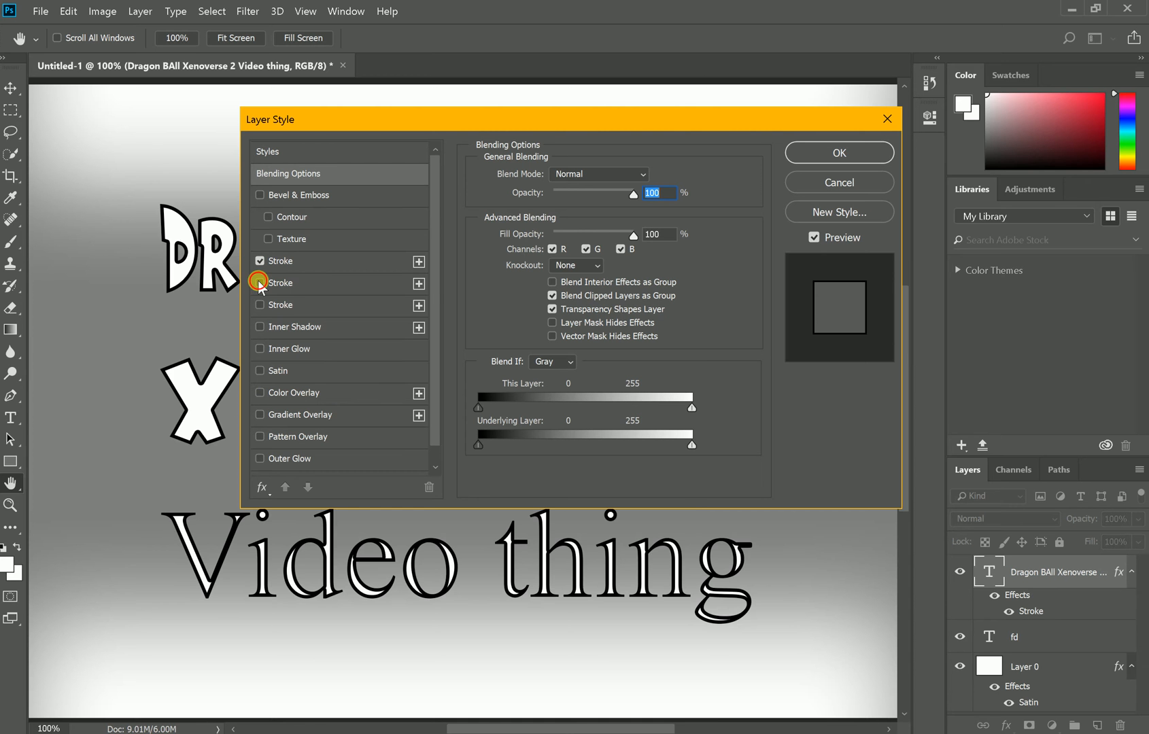
{"action": "left_click", "coordinate": [260, 283]}
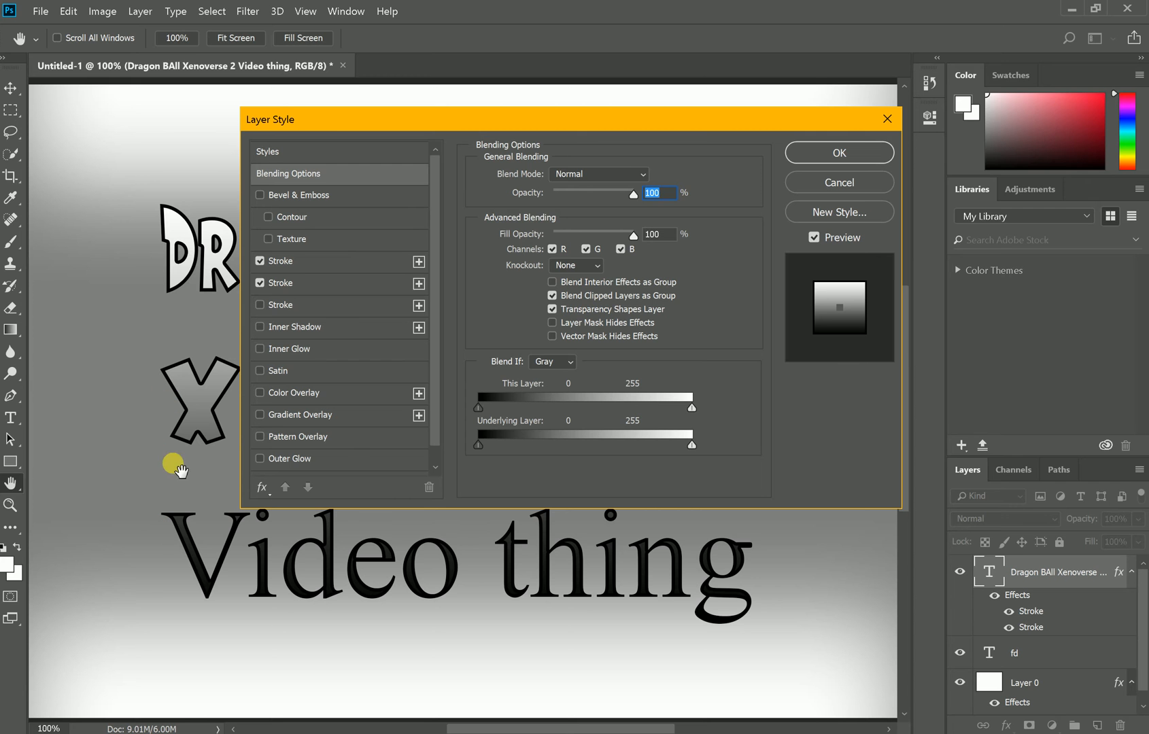
{"action": "left_click", "coordinate": [360, 281]}
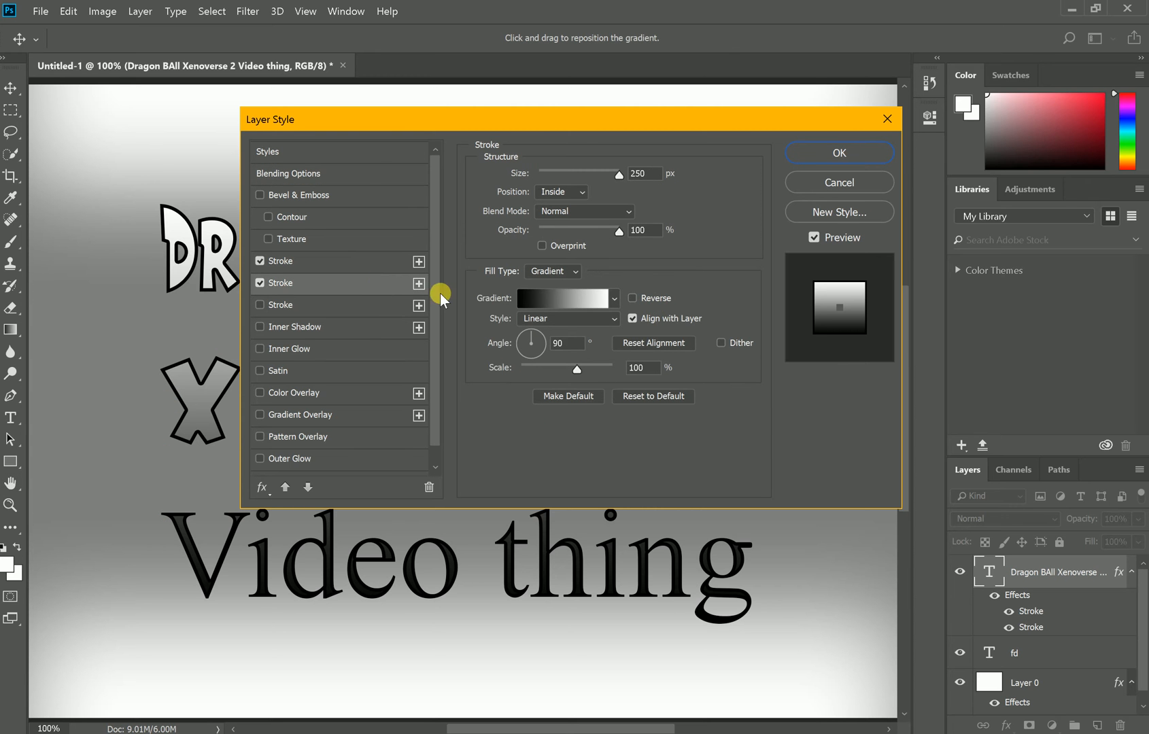
{"action": "left_click", "coordinate": [375, 260]}
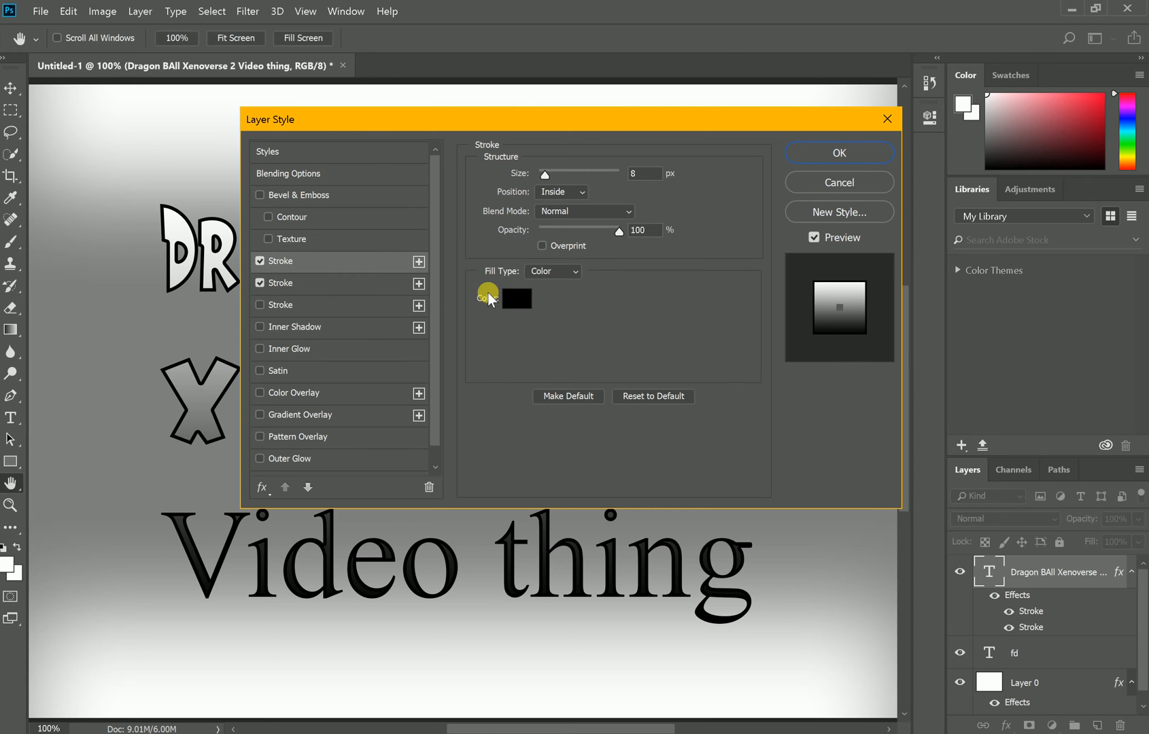
{"action": "left_click", "coordinate": [335, 289]}
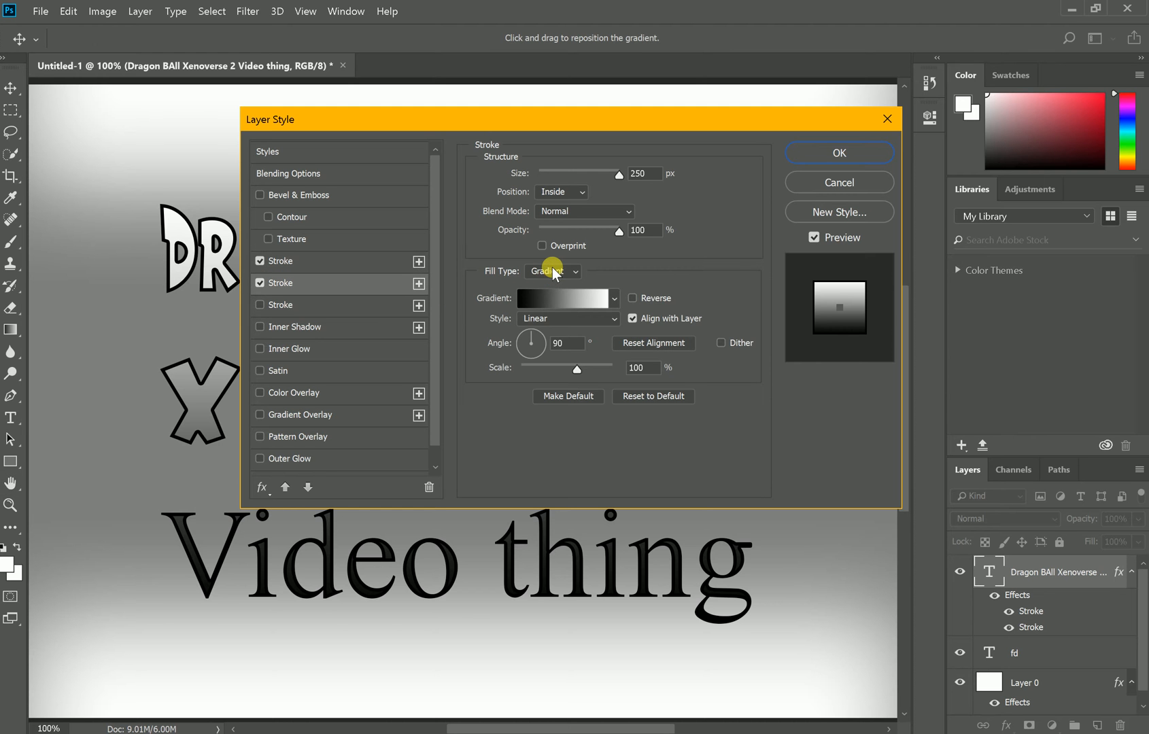
{"action": "left_click", "coordinate": [843, 151]}
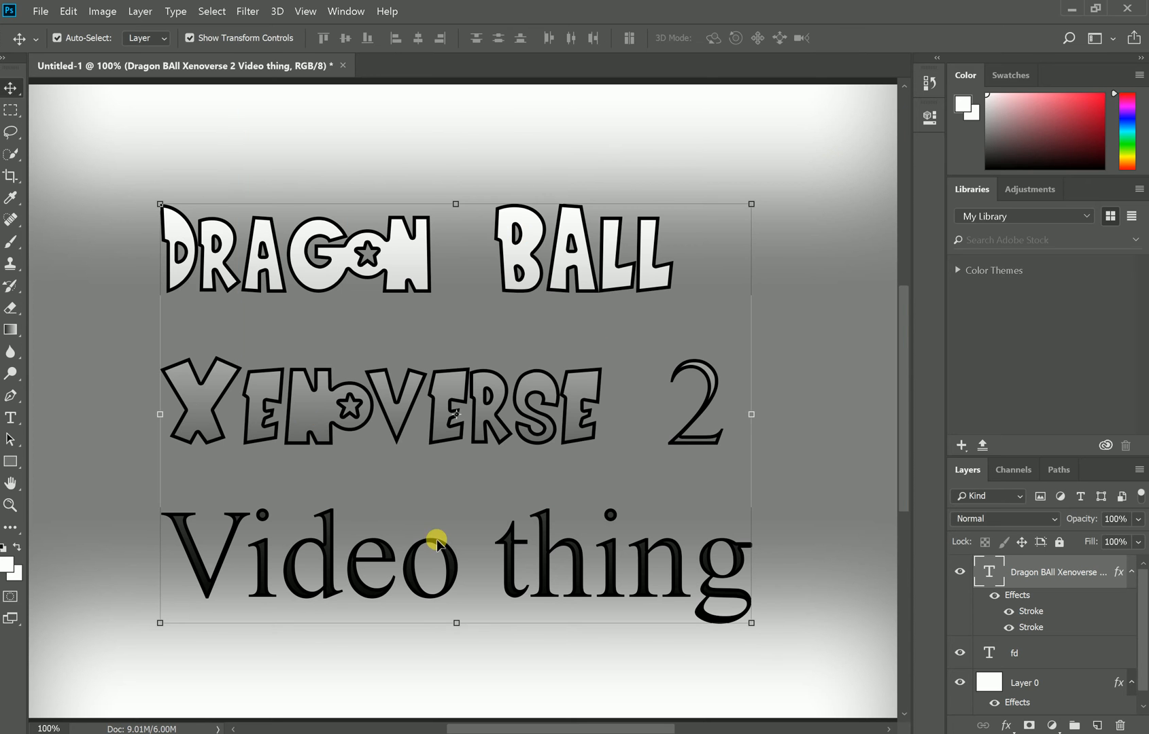
Reopen the title layer's blending options, turn off both strokes and try Bevel & Emboss instead.
{"action": "right_click", "coordinate": [1038, 564]}
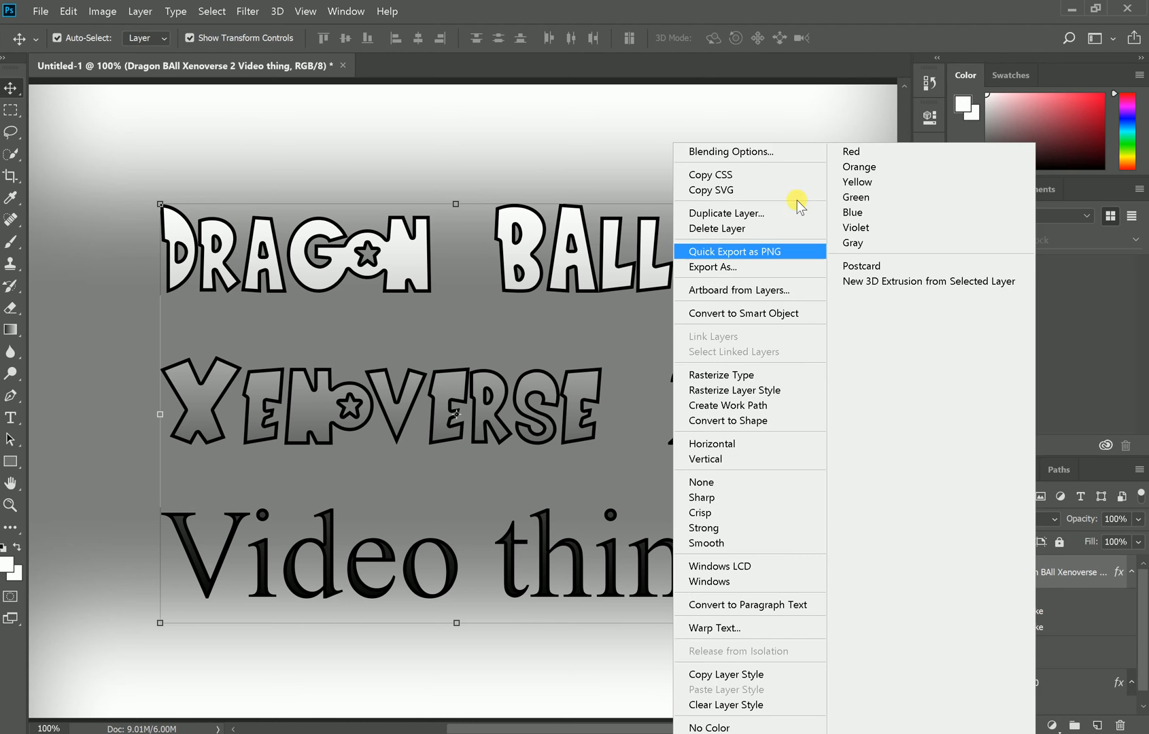
{"action": "left_click", "coordinate": [761, 158]}
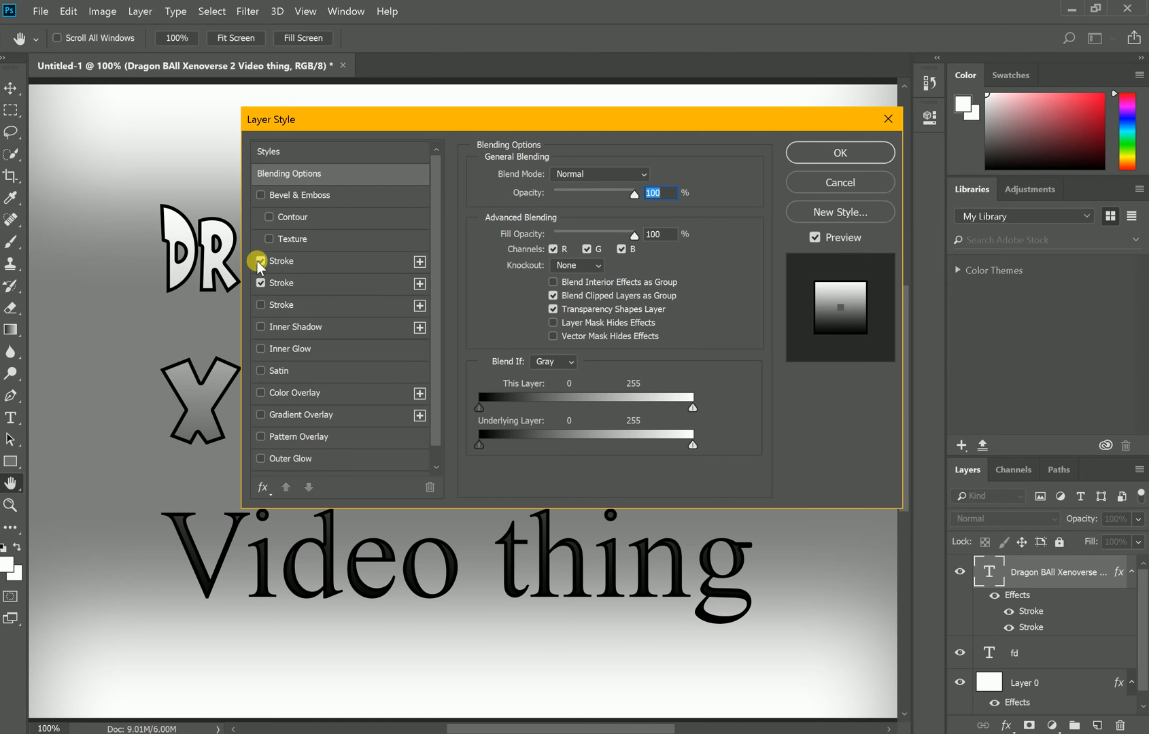
{"action": "left_click", "coordinate": [261, 261]}
{"action": "left_click", "coordinate": [261, 283]}
{"action": "left_click", "coordinate": [261, 195]}
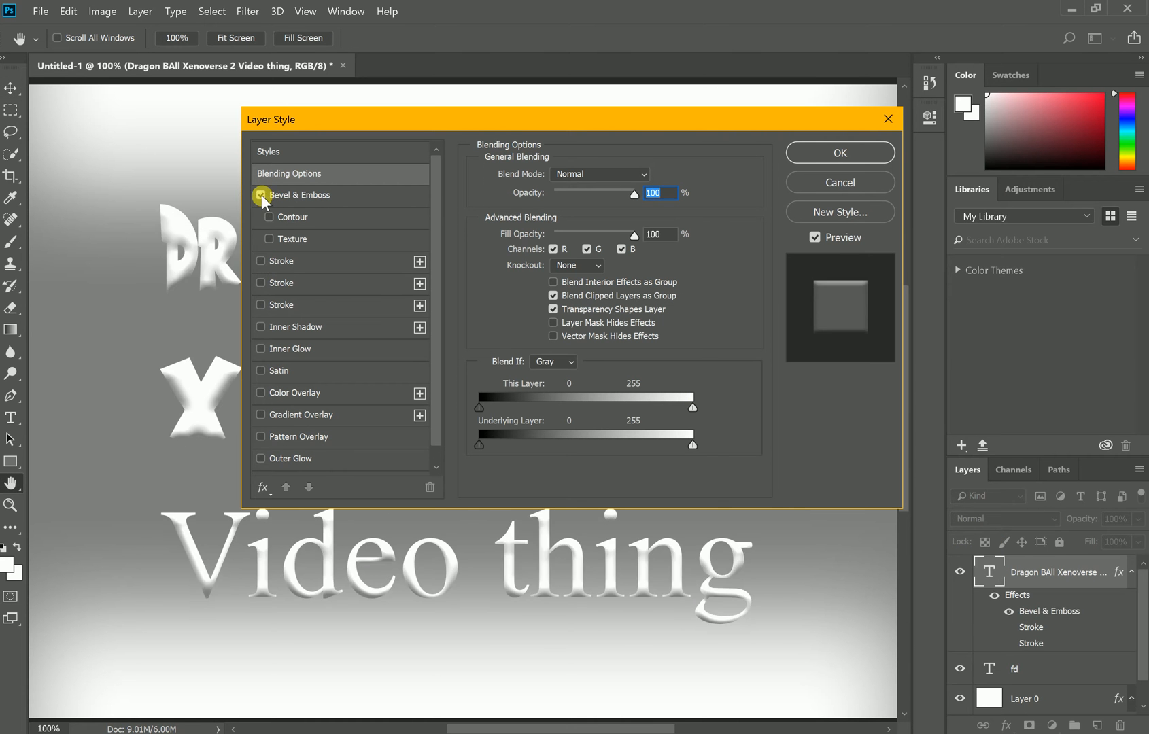
{"action": "left_click_drag", "start_coordinate": [359, 119], "coordinate": [332, 628]}
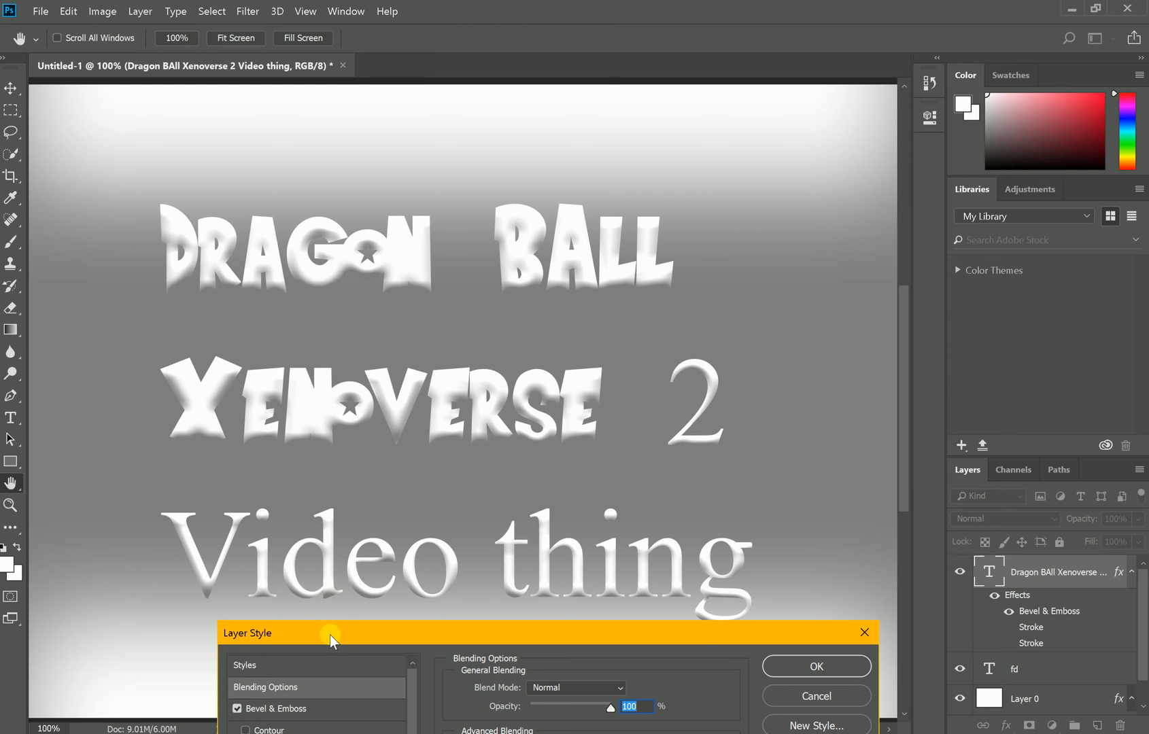
{"action": "left_click_drag", "start_coordinate": [429, 636], "coordinate": [364, 191]}
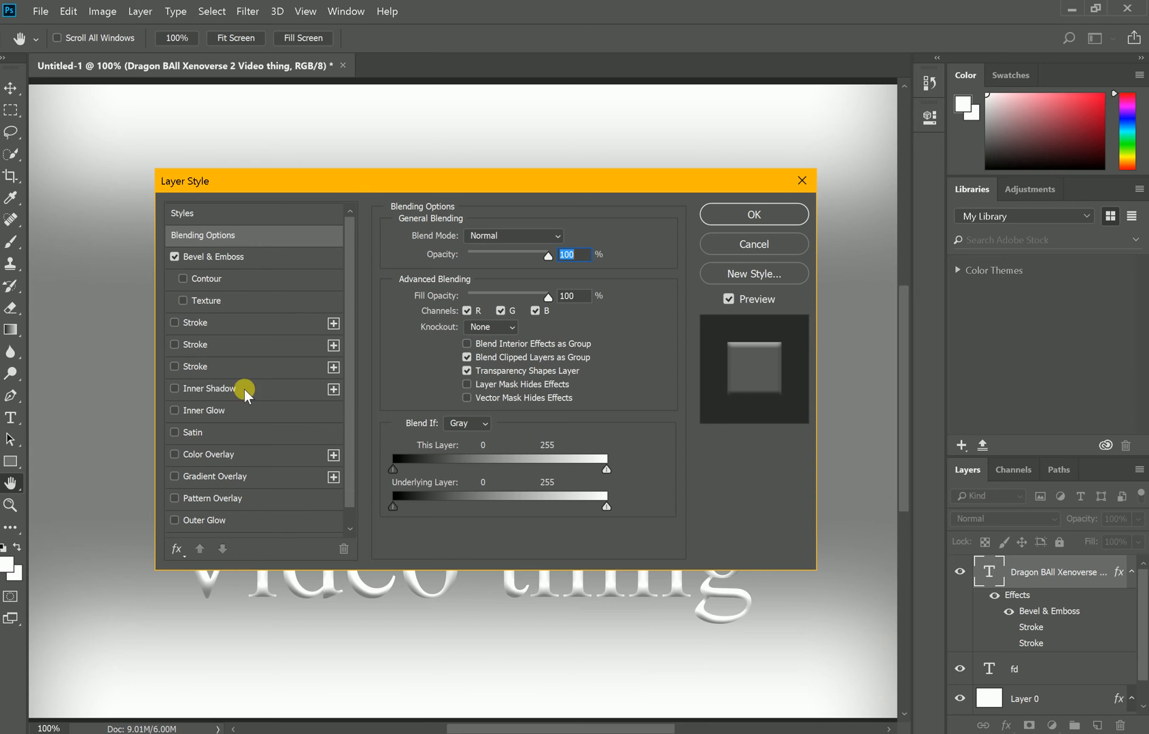
Try the title's Bevel & Emboss with and without its Contour option, leaving Contour off.
{"action": "left_click", "coordinate": [182, 278]}
{"action": "left_click_drag", "start_coordinate": [231, 185], "coordinate": [843, 262]}
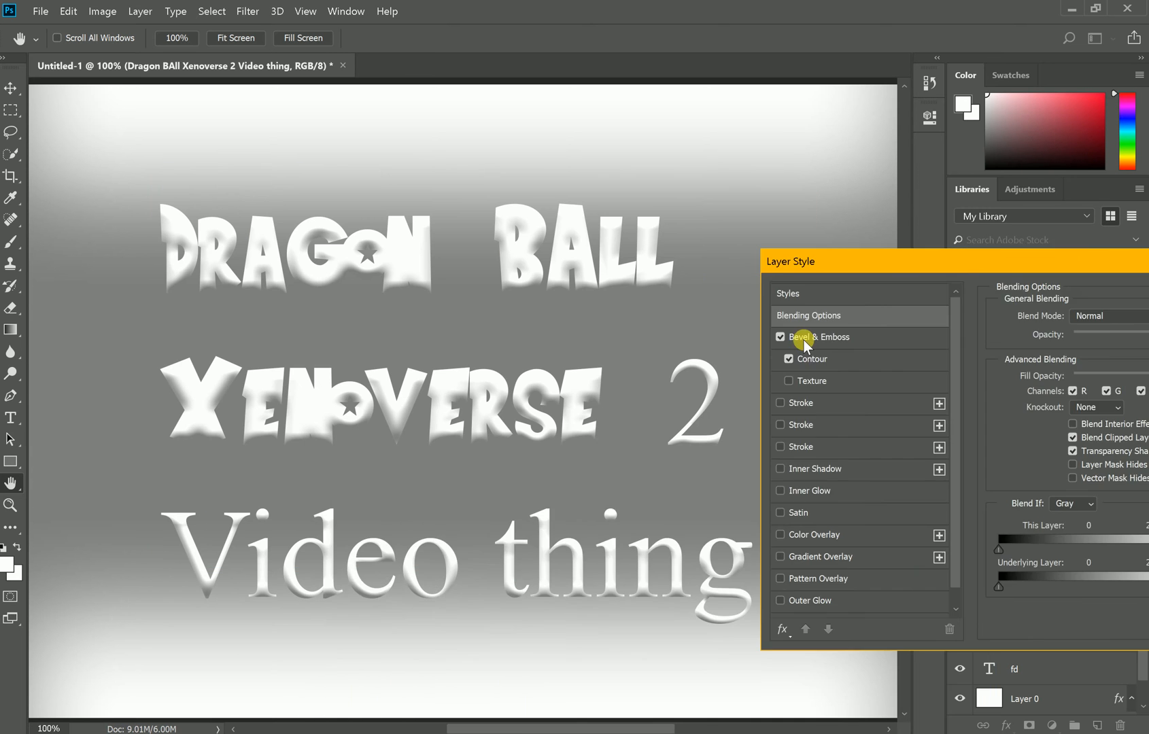
{"action": "left_click", "coordinate": [780, 337]}
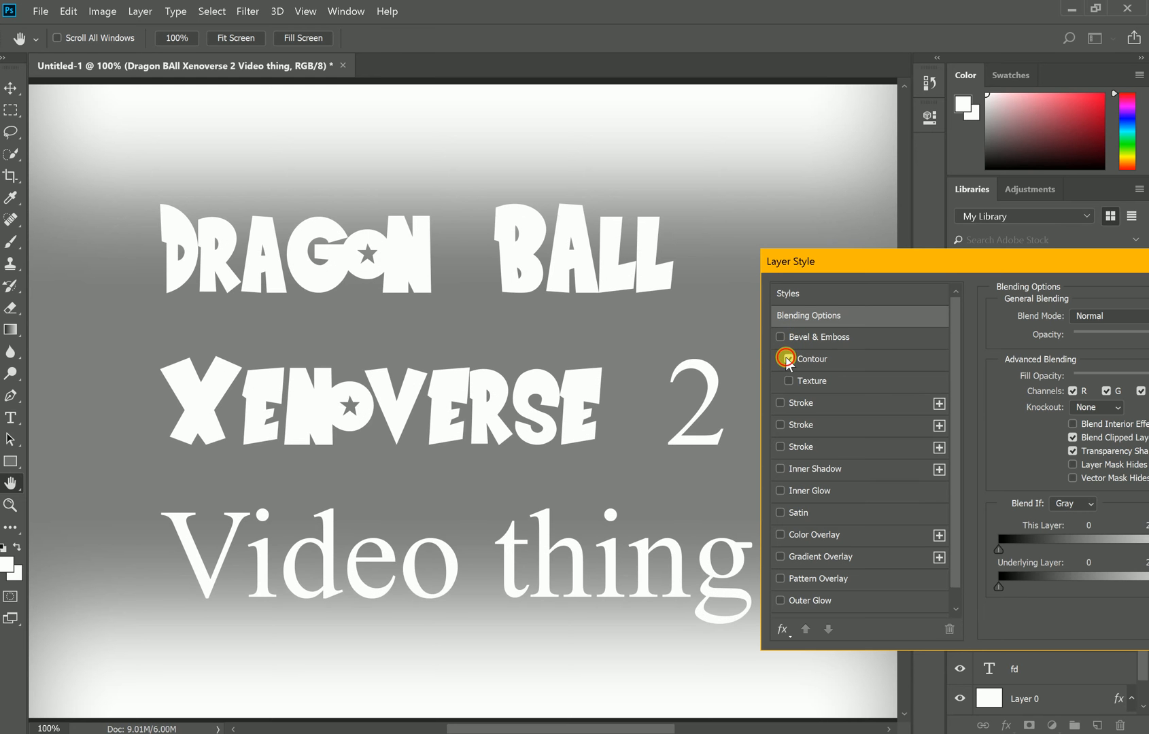
{"action": "left_click", "coordinate": [787, 359]}
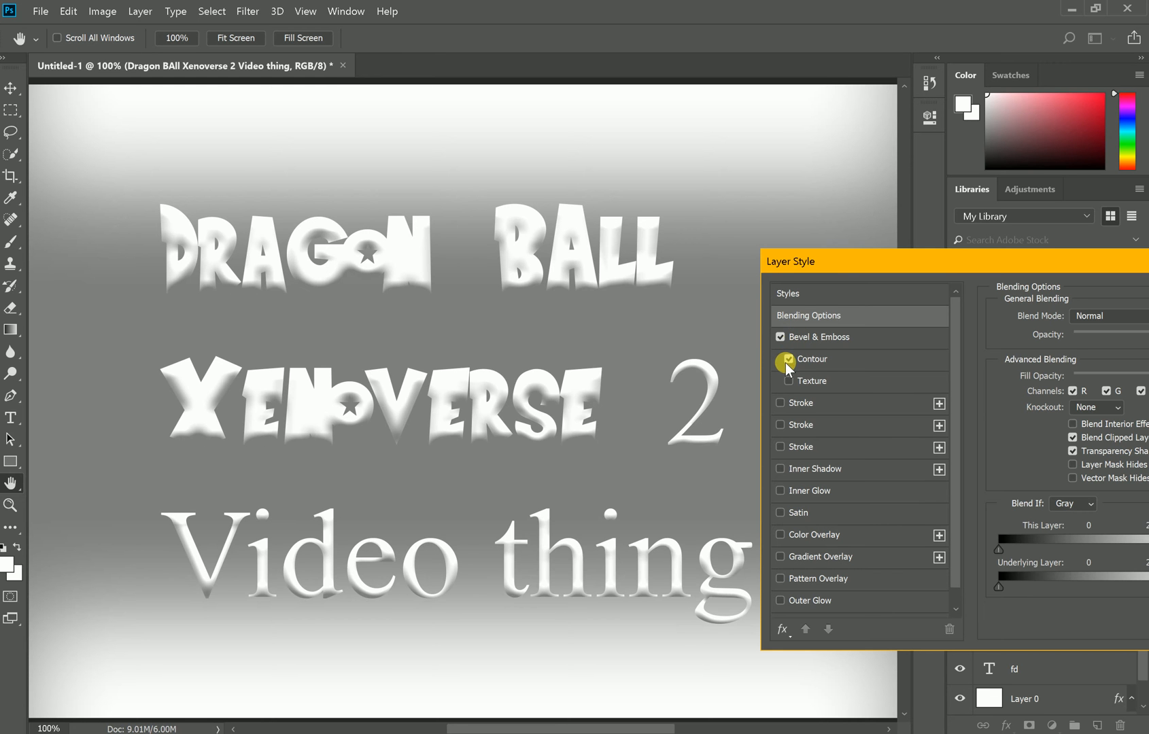
{"action": "left_click", "coordinate": [780, 336]}
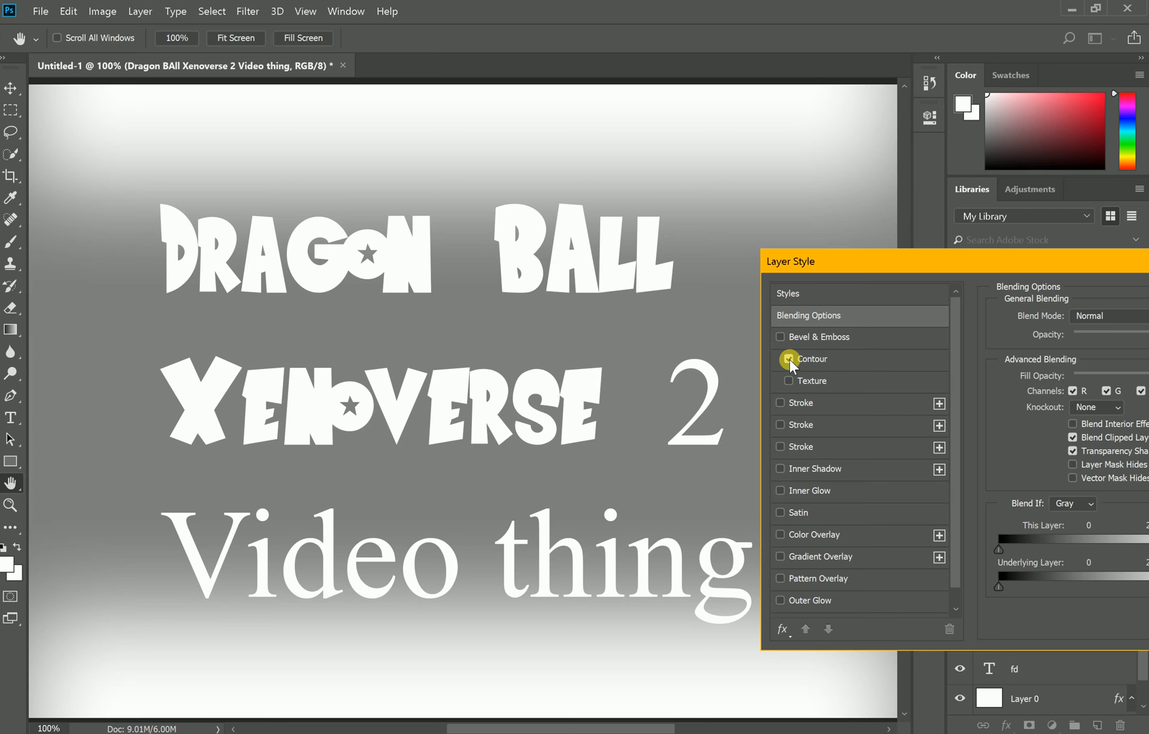
{"action": "left_click", "coordinate": [809, 360]}
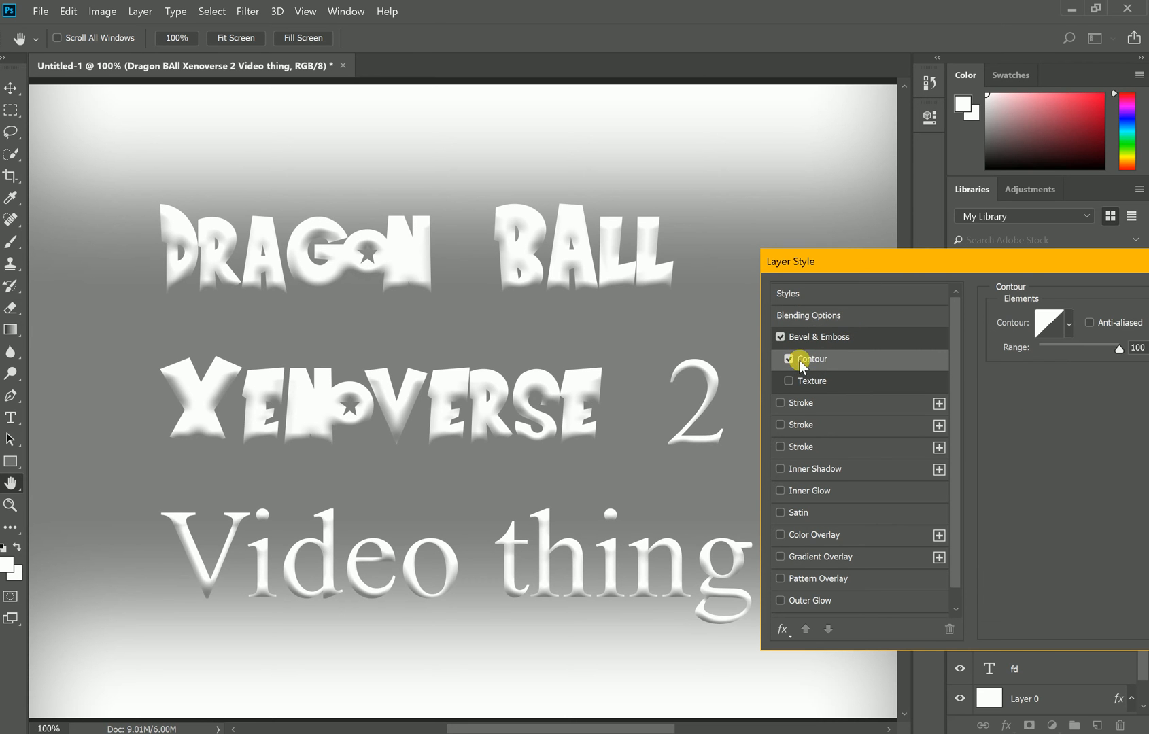
{"action": "left_click", "coordinate": [789, 358]}
{"action": "left_click", "coordinate": [778, 332]}
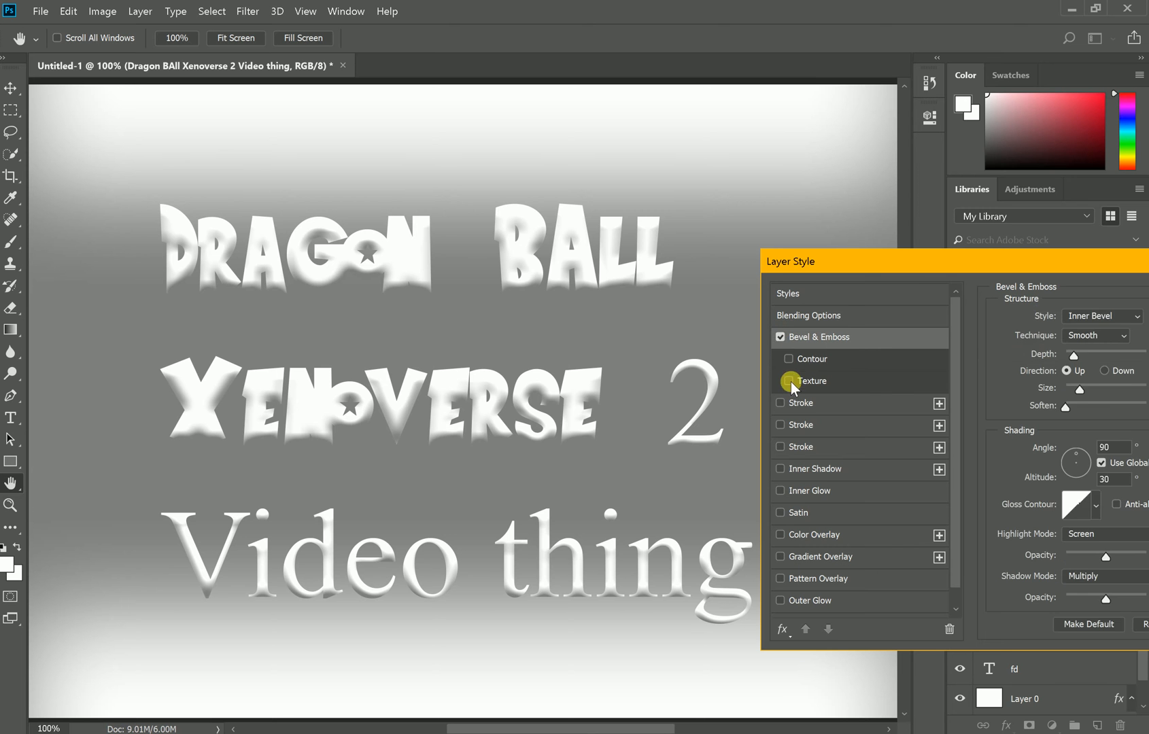
Try the bevel's Texture option with a valley-shaped gloss contour and 250 px size, and turn off the whole Bevel & Emboss effect.
{"action": "left_click", "coordinate": [780, 337]}
{"action": "left_click", "coordinate": [790, 378]}
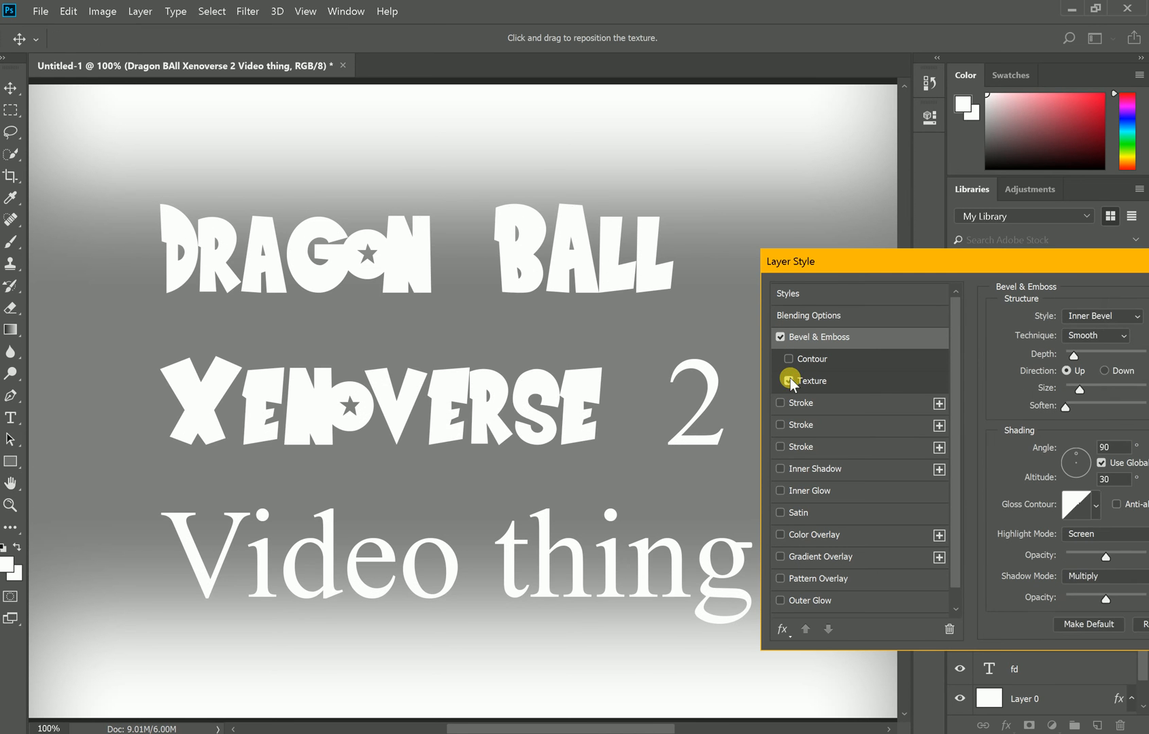
{"action": "left_click_drag", "start_coordinate": [849, 269], "coordinate": [498, 237]}
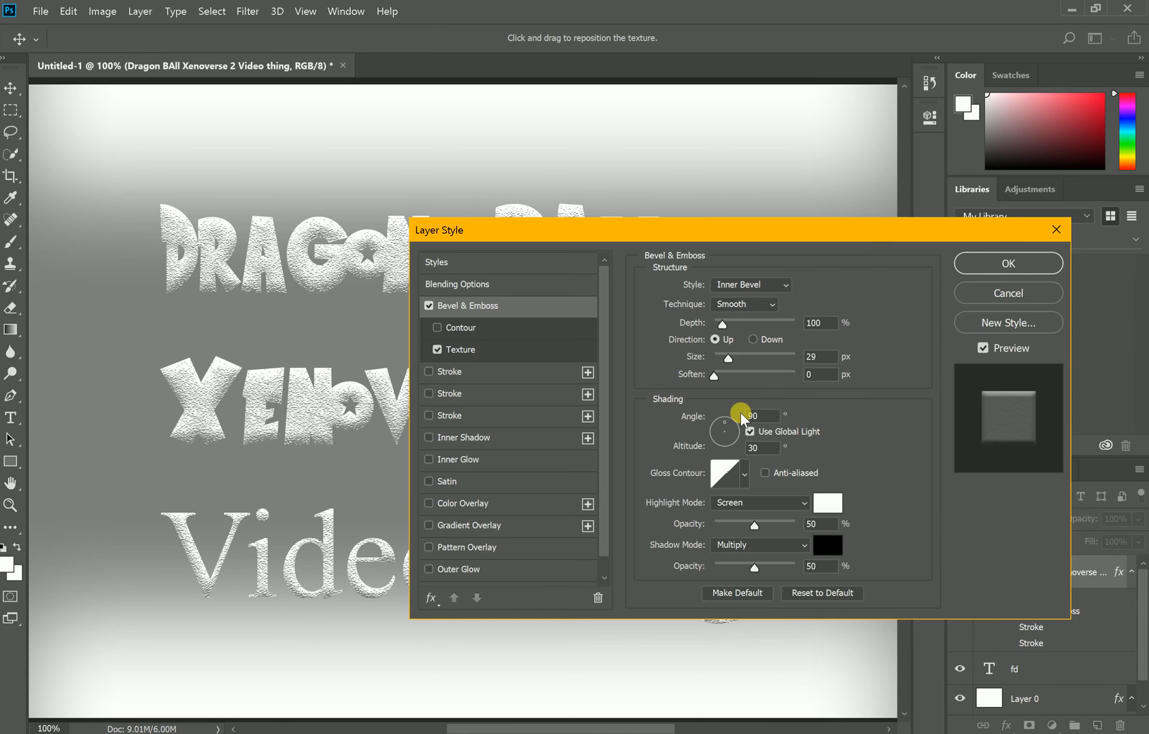
{"action": "left_click", "coordinate": [745, 474]}
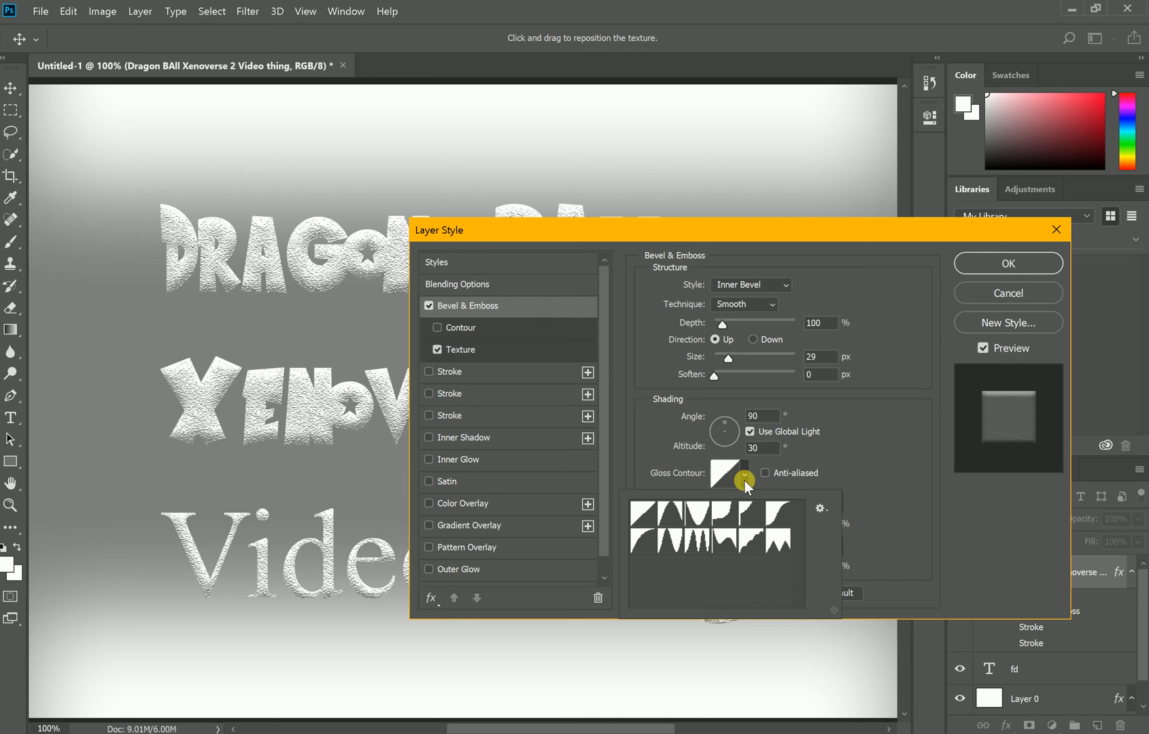
{"action": "left_click", "coordinate": [697, 514]}
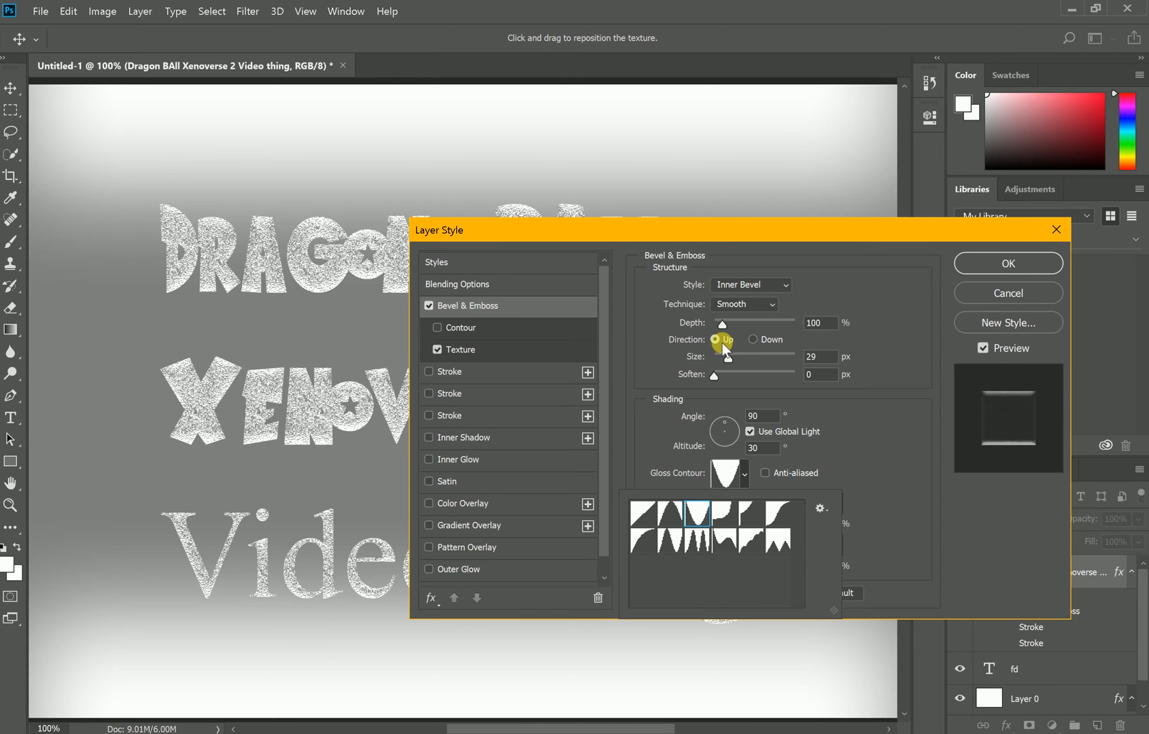
{"action": "left_click_drag", "start_coordinate": [729, 360], "coordinate": [836, 368]}
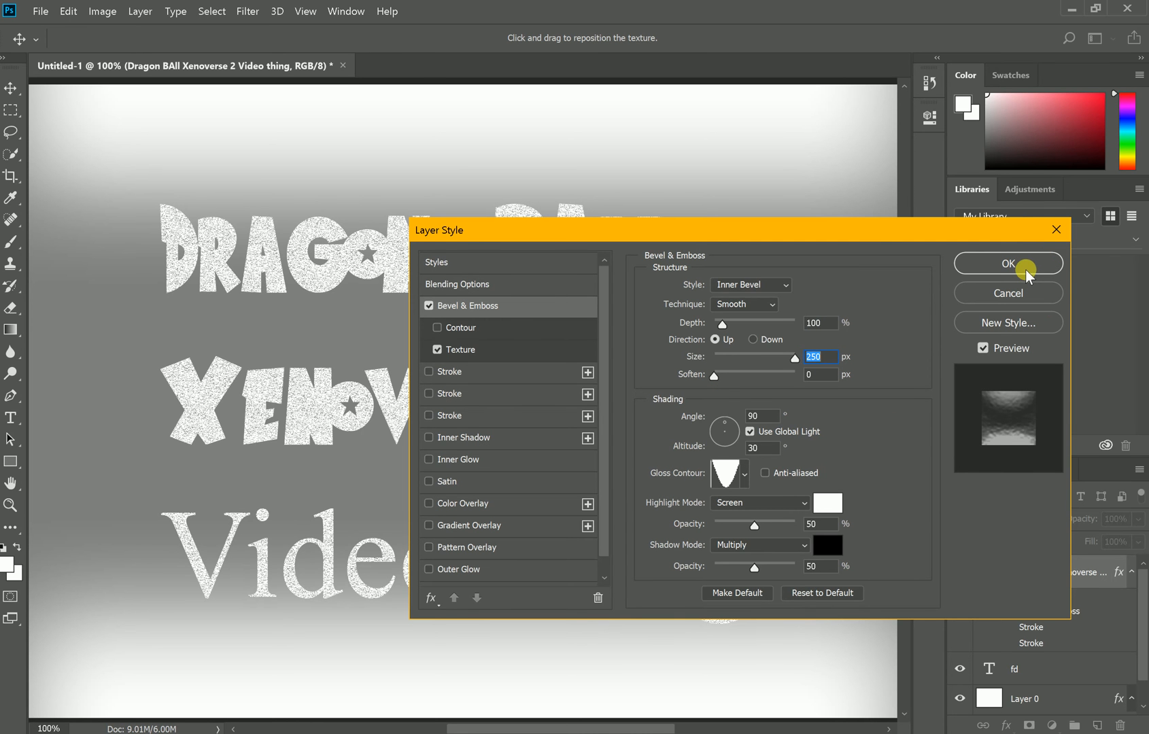
{"action": "left_click", "coordinate": [437, 349]}
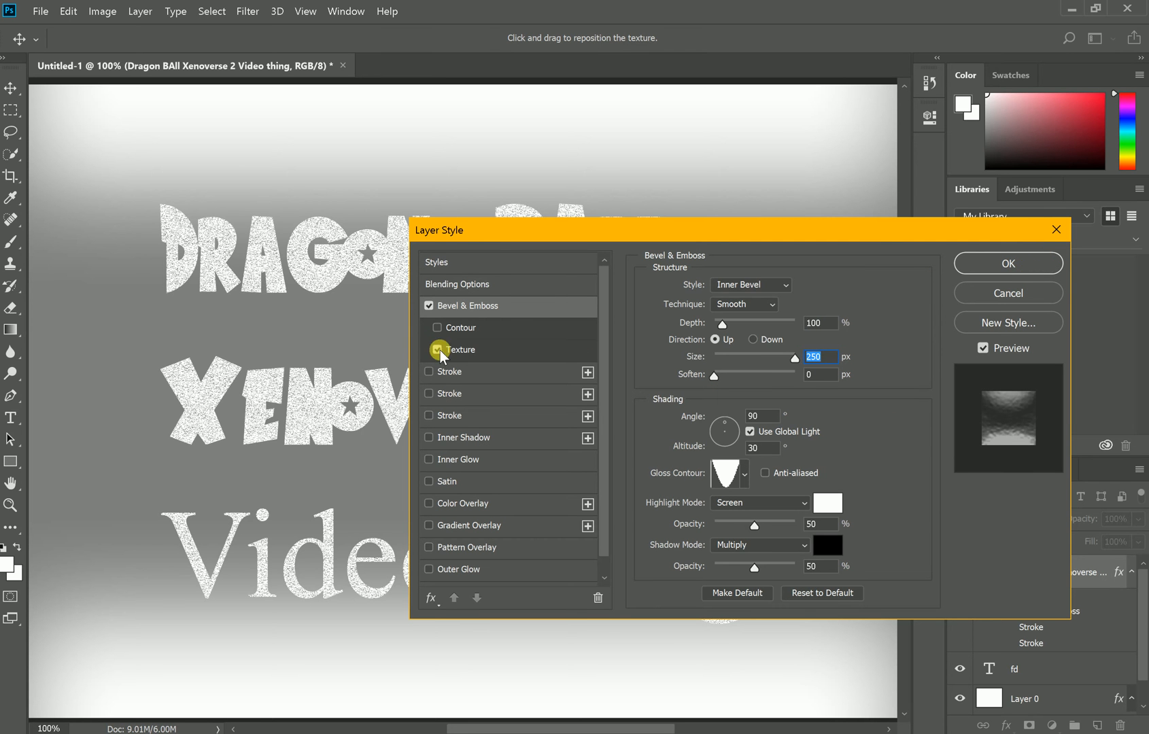
{"action": "left_click", "coordinate": [430, 306]}
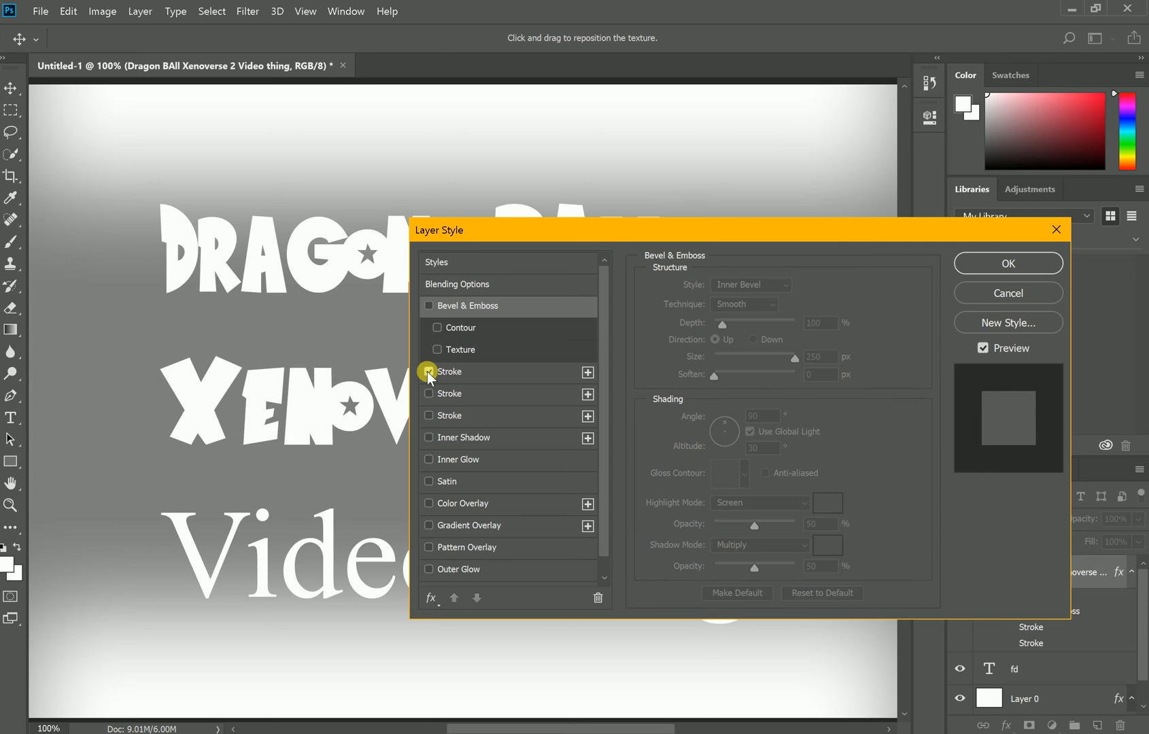
Turn the first and second Stroke effects back on for the title layer.
{"action": "left_click", "coordinate": [429, 371]}
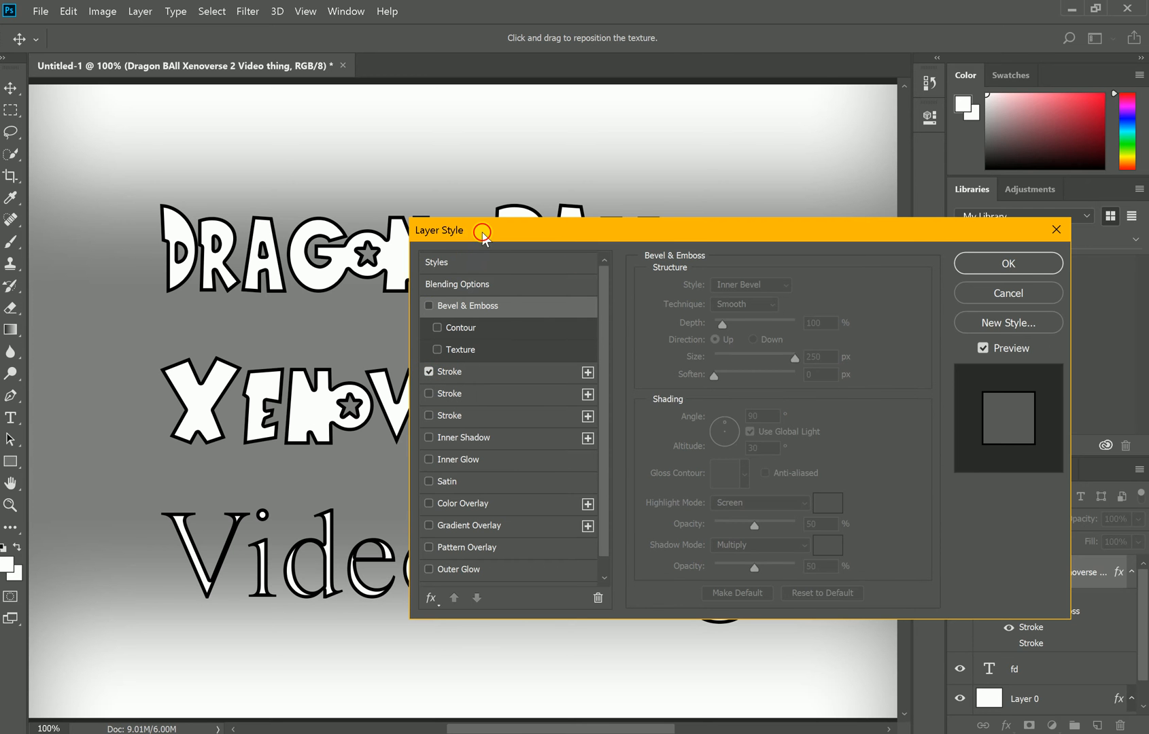
{"action": "left_click_drag", "start_coordinate": [483, 234], "coordinate": [676, 261]}
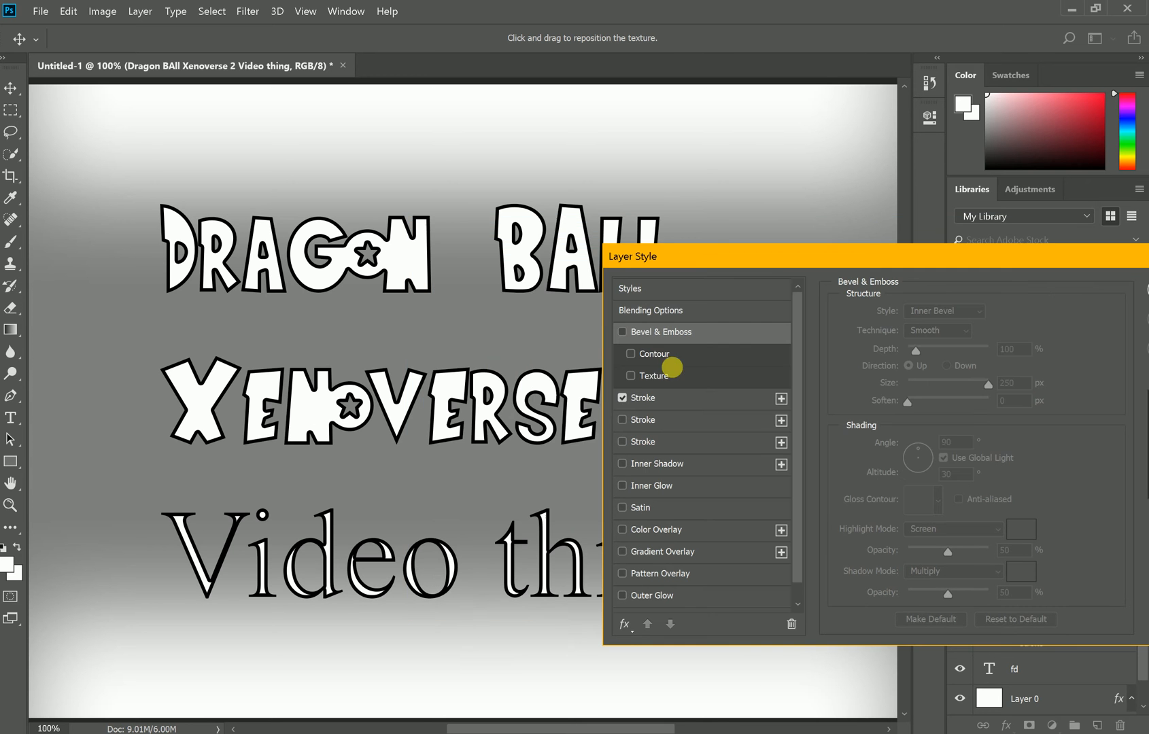
{"action": "left_click", "coordinate": [621, 419]}
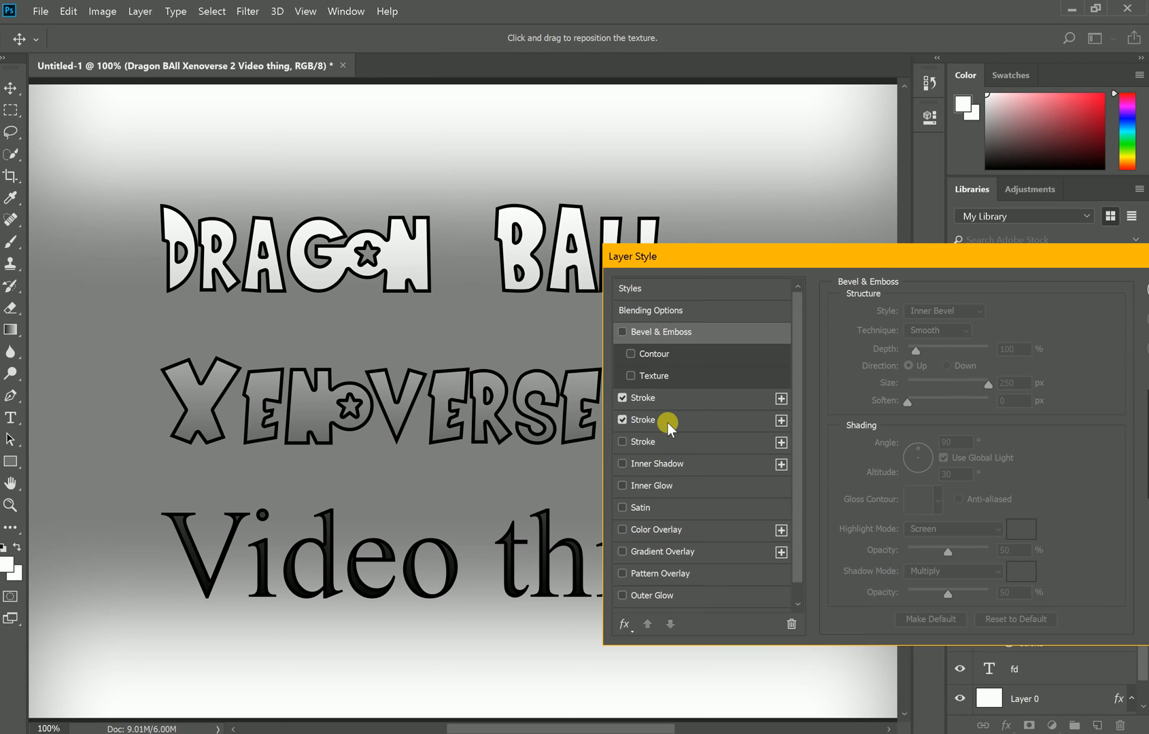
Set the second stroke's fill type to Pattern and choose the dark blue wavy pattern.
{"action": "left_click", "coordinate": [643, 421]}
{"action": "left_click", "coordinate": [916, 408]}
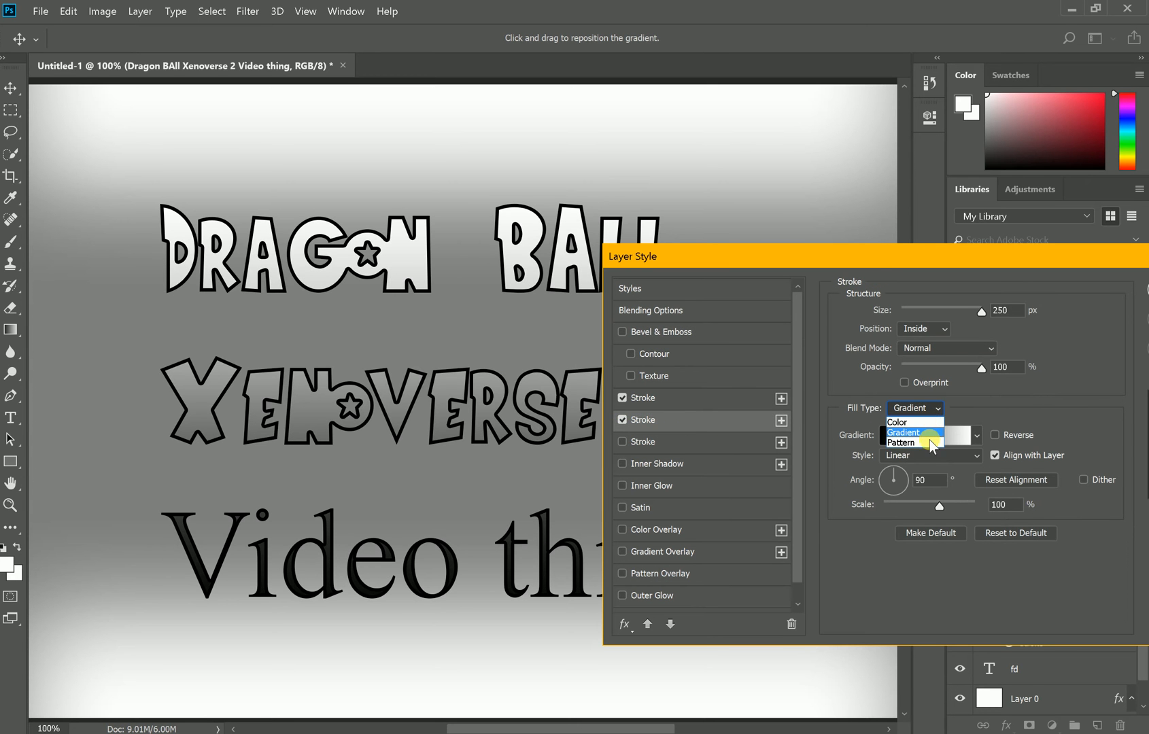
{"action": "left_click", "coordinate": [925, 440]}
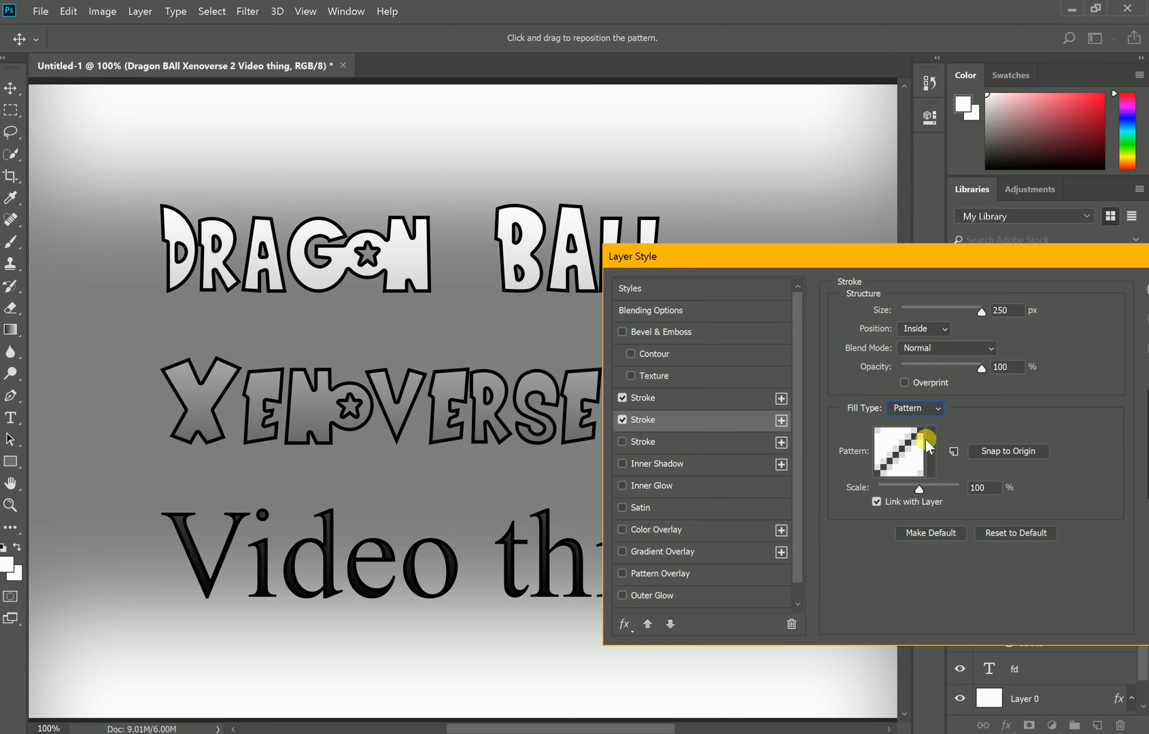
{"action": "left_click", "coordinate": [929, 448]}
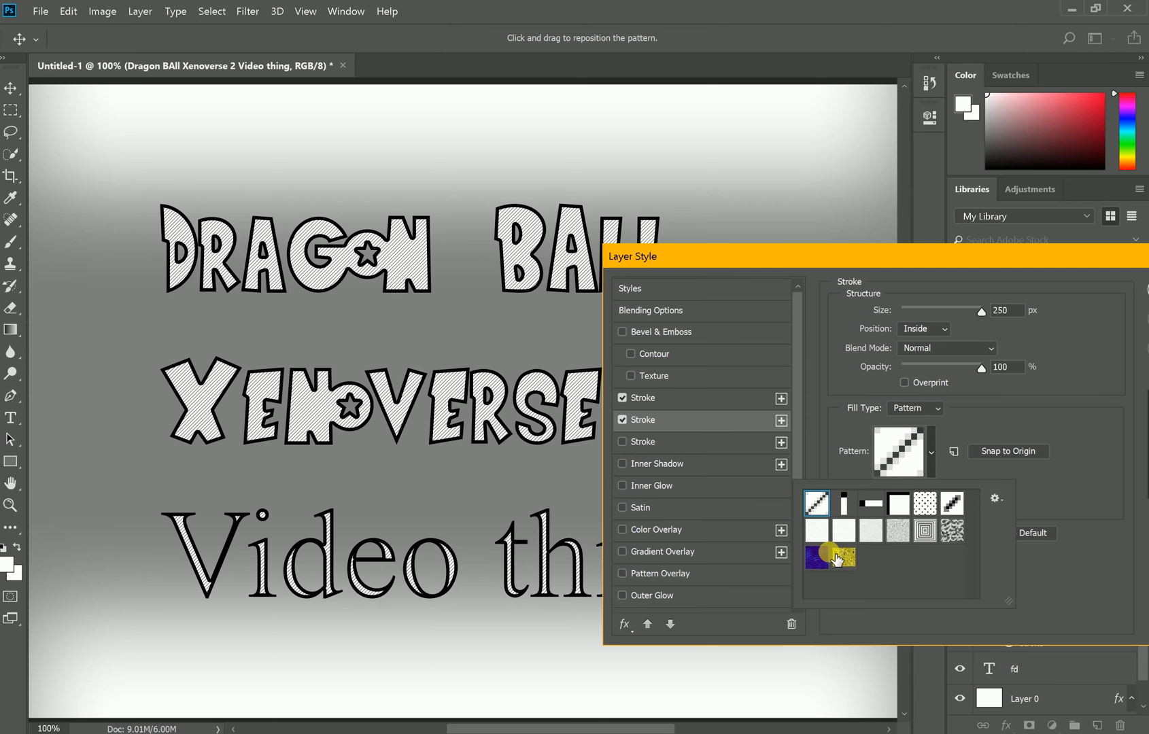
{"action": "left_click", "coordinate": [823, 556]}
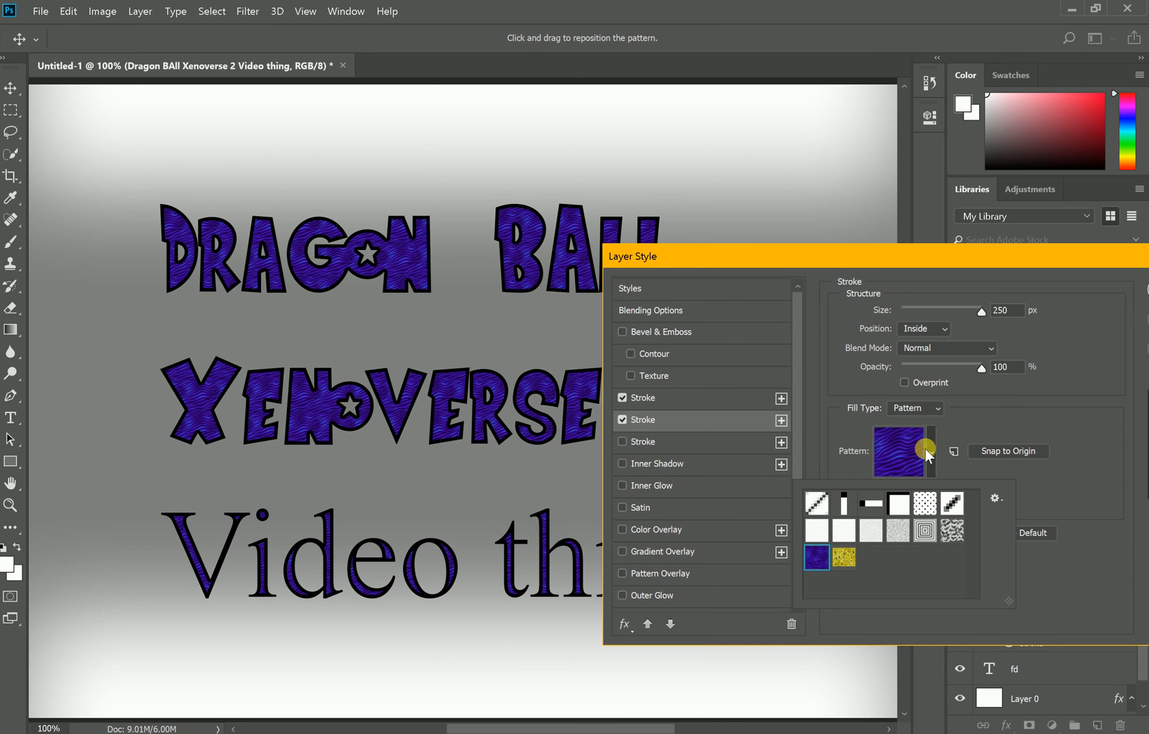
Switch the second stroke's fill type from Pattern to Color and then to a linear black-to-white Gradient.
{"action": "left_click", "coordinate": [925, 408]}
{"action": "left_click", "coordinate": [922, 421]}
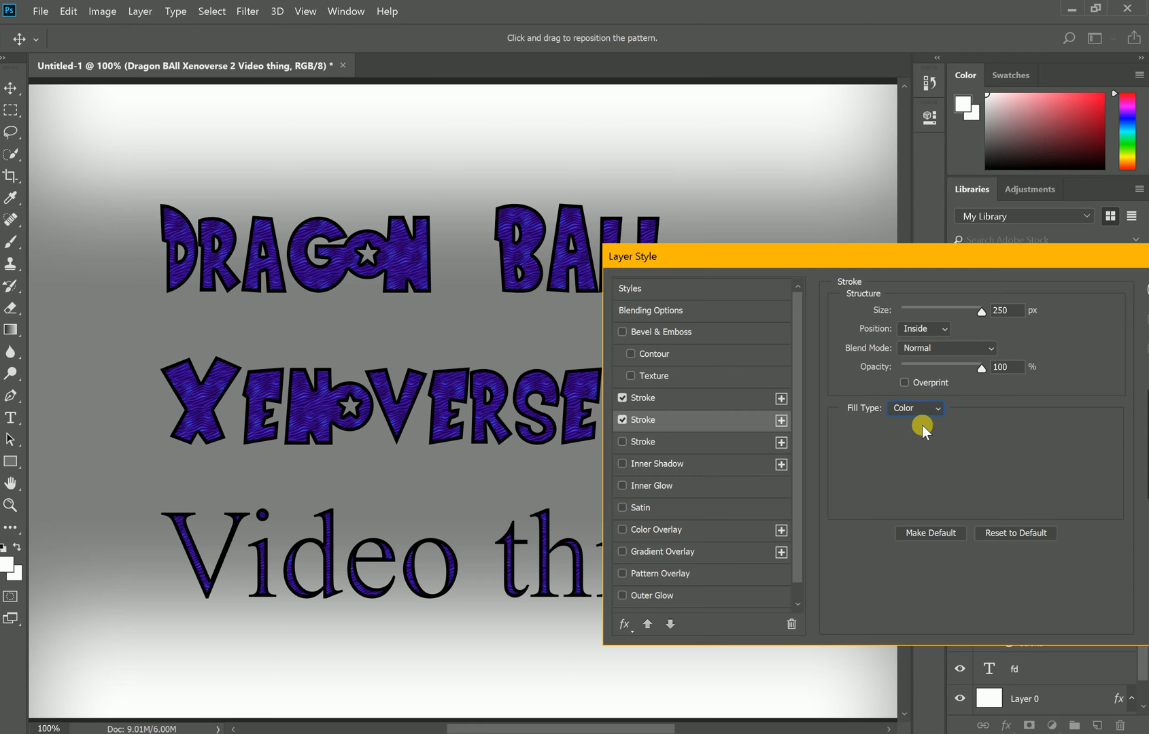
{"action": "left_click", "coordinate": [924, 410]}
{"action": "left_click", "coordinate": [908, 429]}
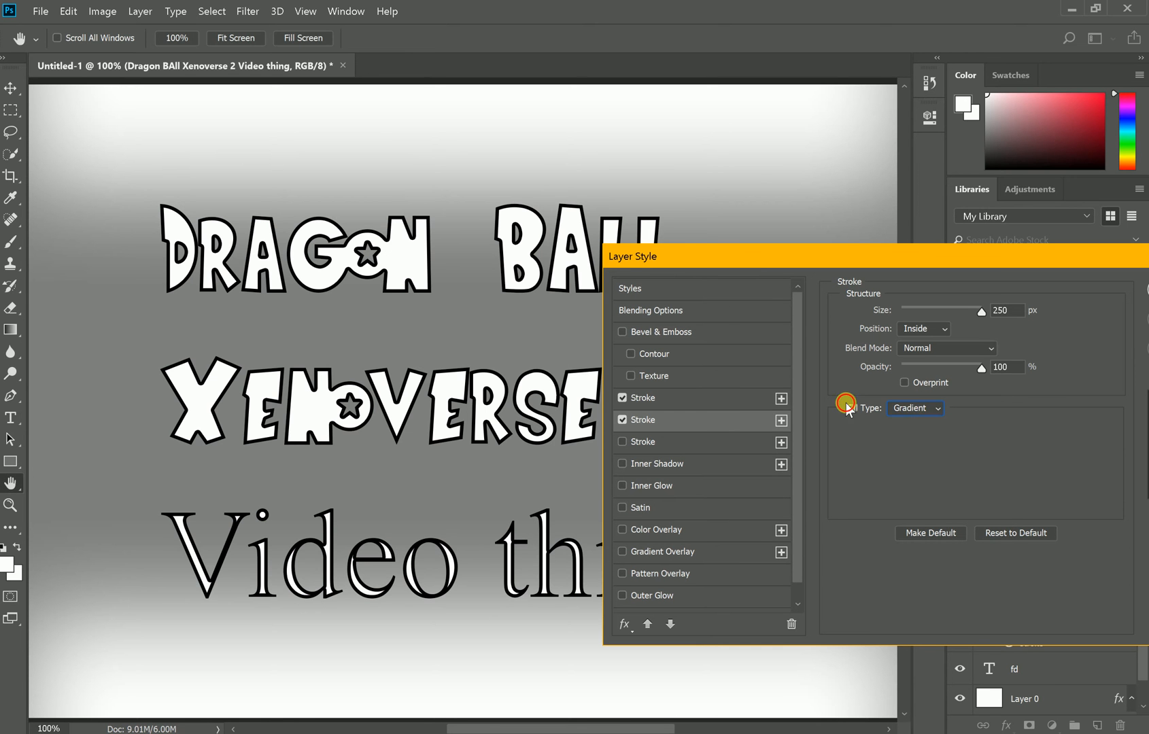
{"action": "left_click", "coordinate": [733, 403]}
{"action": "left_click", "coordinate": [691, 428]}
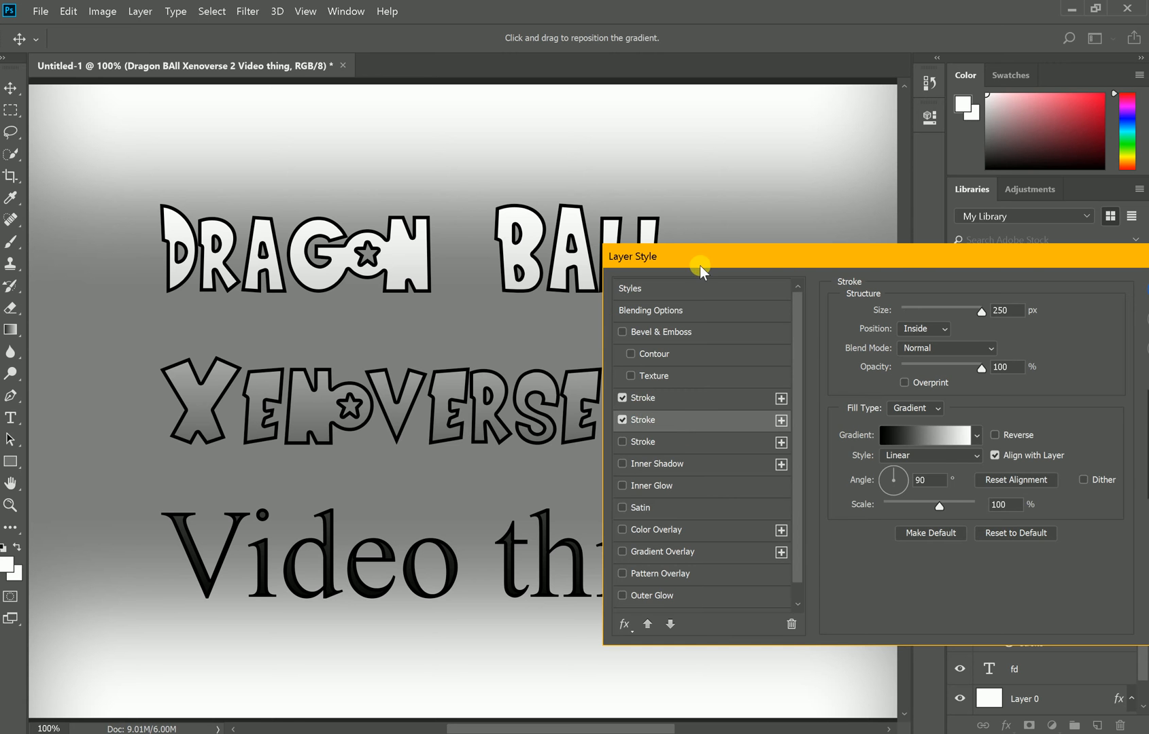
{"action": "left_click_drag", "start_coordinate": [700, 255], "coordinate": [391, 173]}
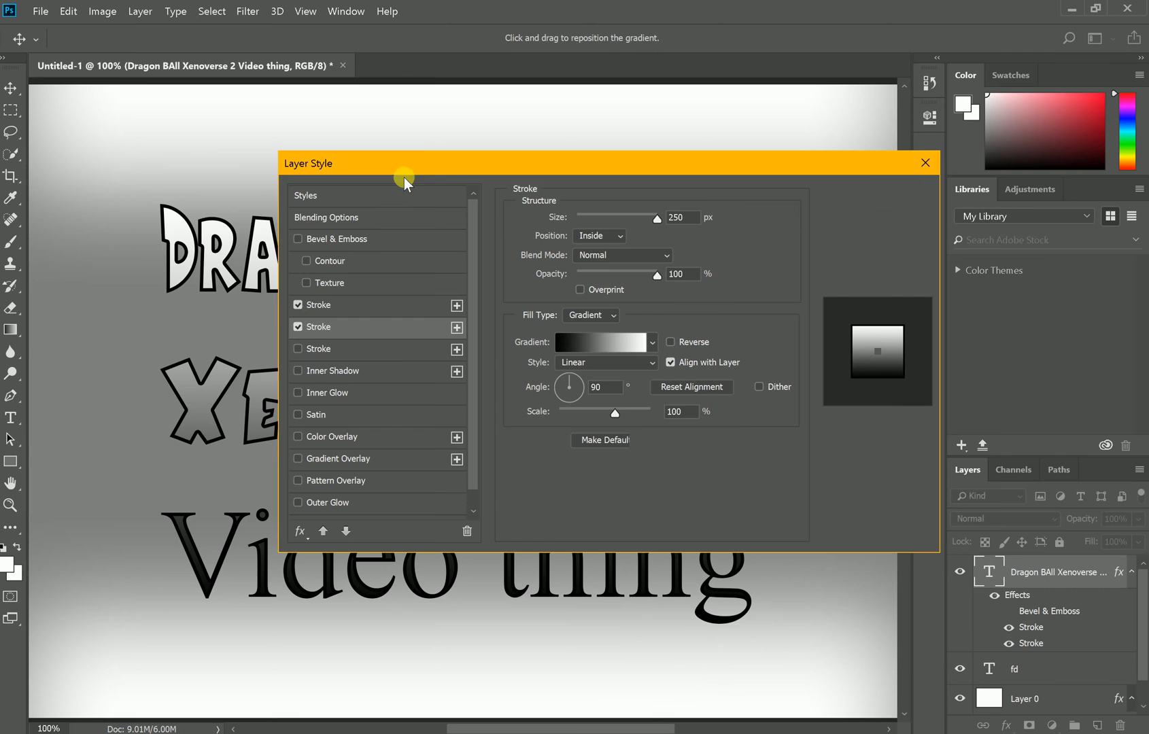
Turn off the Stroke effects on the title layer.
{"action": "left_click", "coordinate": [298, 326]}
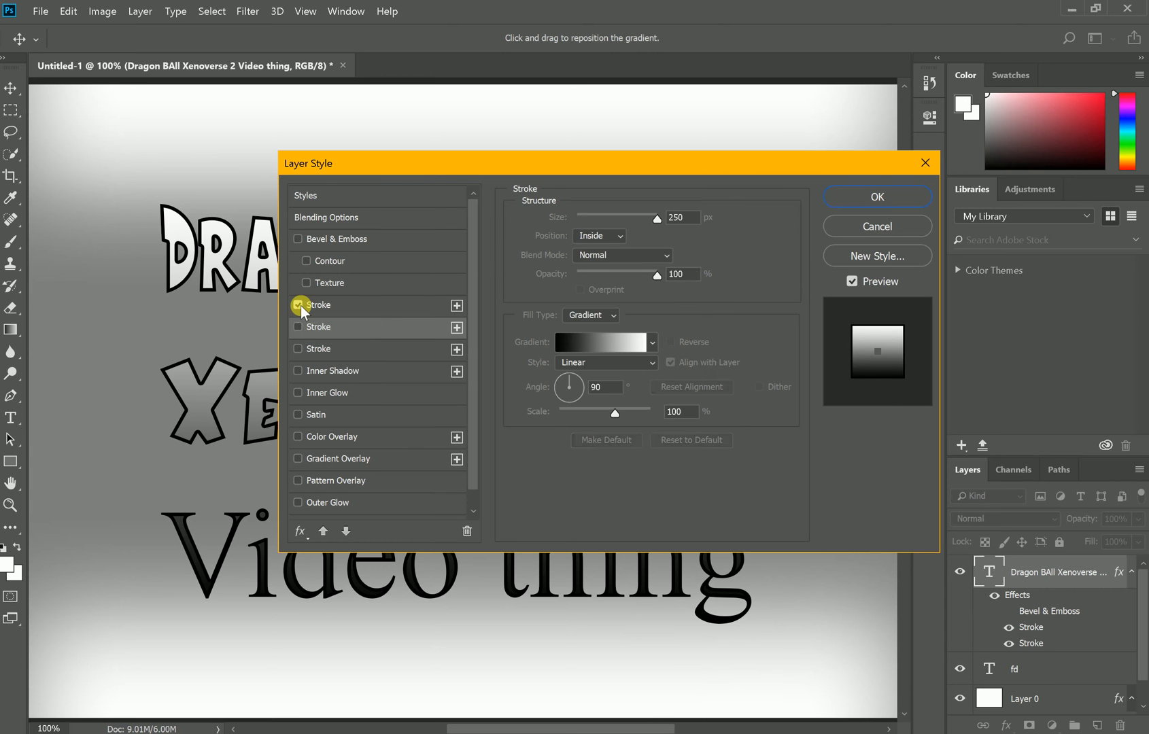
{"action": "left_click", "coordinate": [298, 305]}
{"action": "left_click", "coordinate": [297, 348]}
Try the Inner Shadow and Inner Glow effects on the title, and turn both off.
{"action": "left_click", "coordinate": [301, 371]}
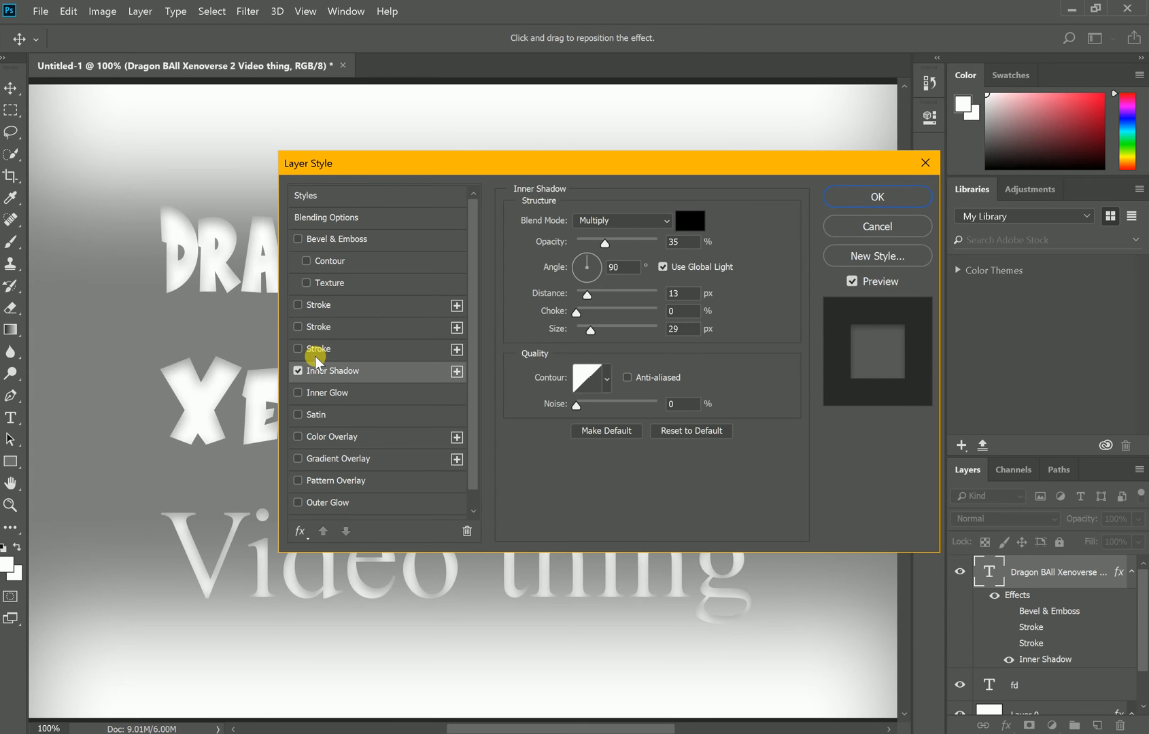
{"action": "left_click_drag", "start_coordinate": [436, 164], "coordinate": [833, 143]}
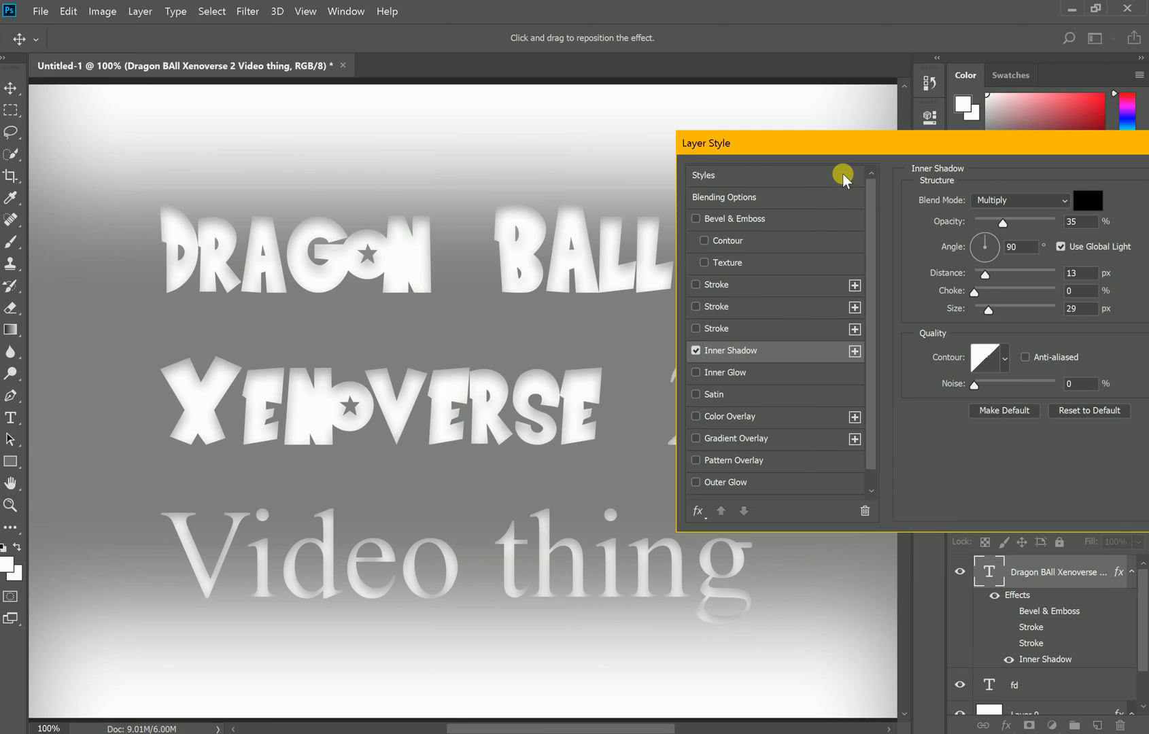
{"action": "left_click", "coordinate": [694, 373]}
{"action": "left_click", "coordinate": [695, 351]}
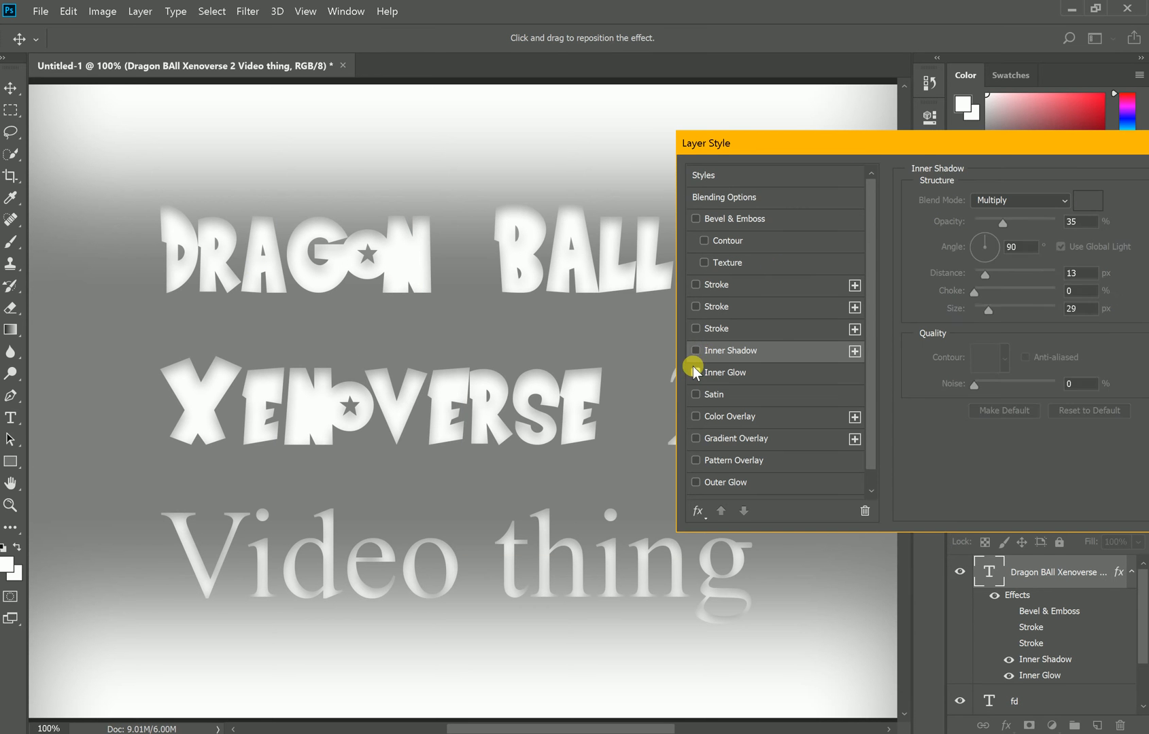
{"action": "left_click", "coordinate": [695, 373]}
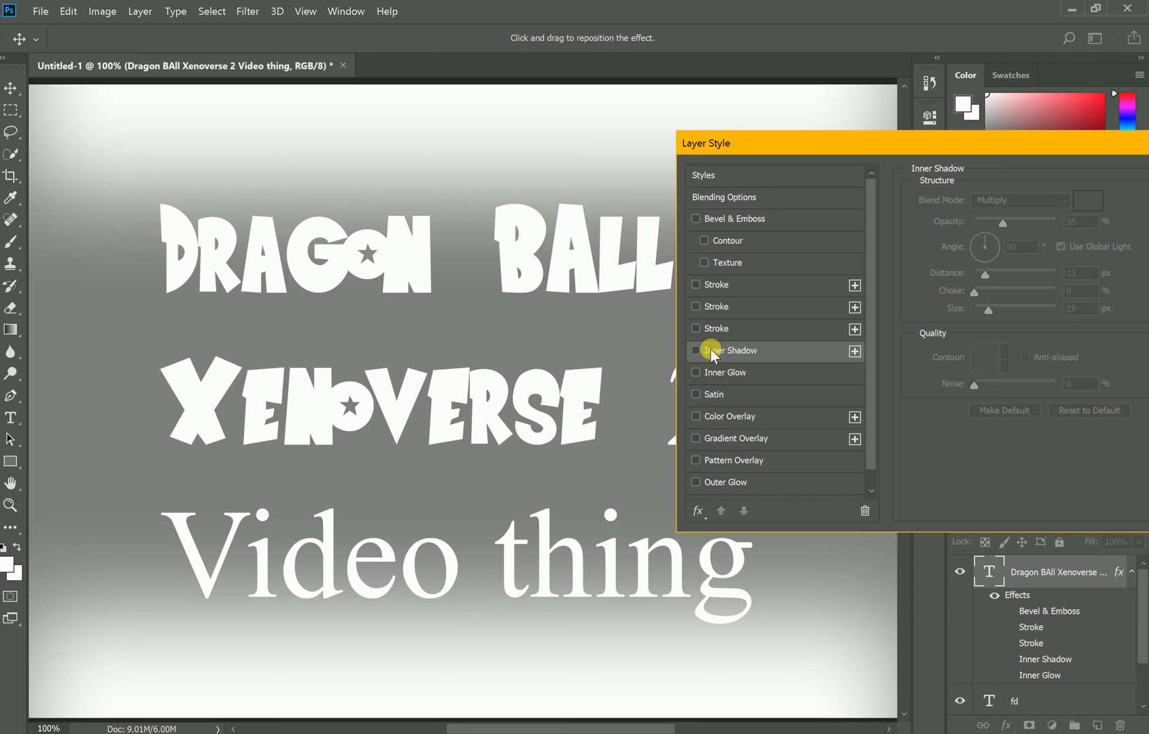
Try stacking additional Inner Shadow instances on the title, and turn all of them off.
{"action": "left_click", "coordinate": [855, 350]}
{"action": "left_click", "coordinate": [854, 351]}
{"action": "left_click", "coordinate": [695, 373]}
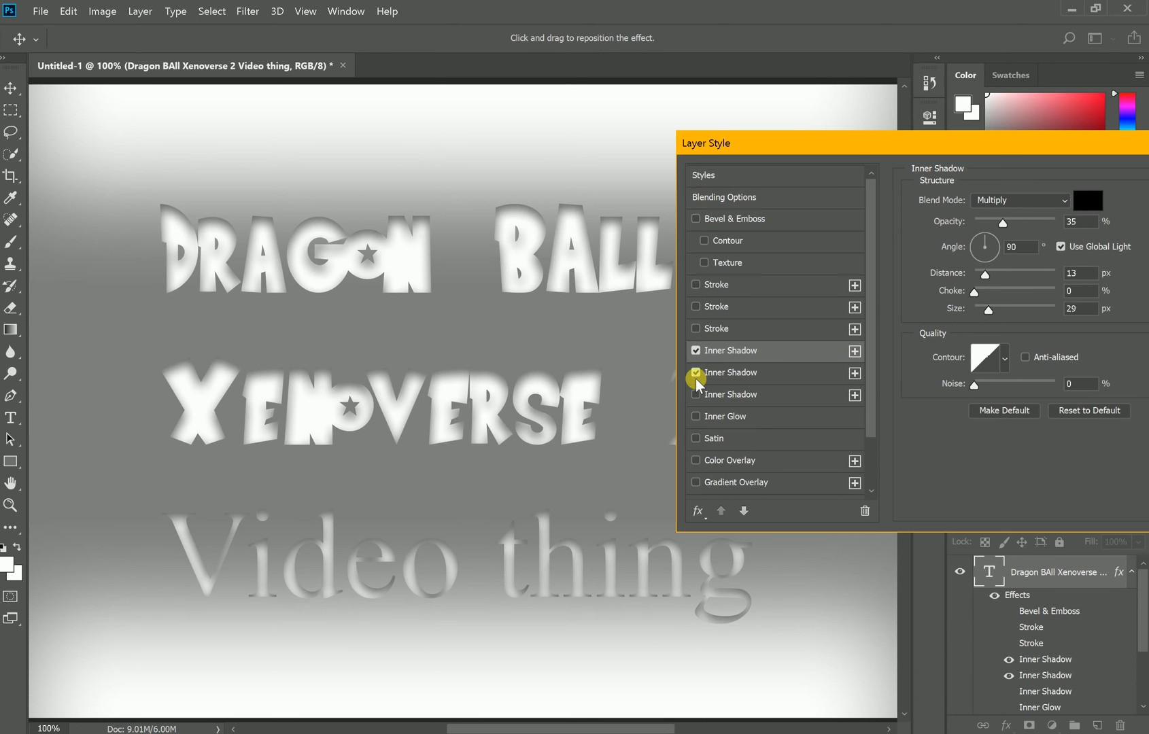
{"action": "left_click", "coordinate": [695, 372]}
{"action": "left_click", "coordinate": [694, 350]}
Try the Satin effect on the title, and turn it off.
{"action": "scroll", "coordinate": [772, 403], "scroll_direction": "down", "scroll_amount": 2}
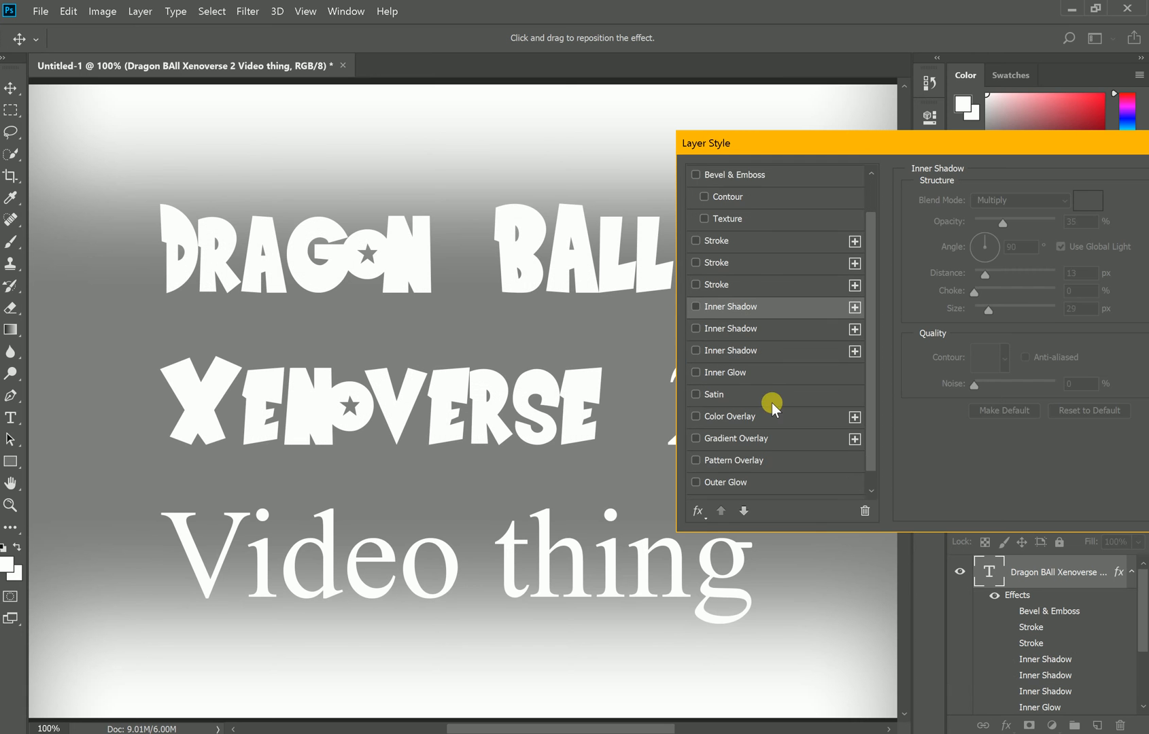
{"action": "scroll", "coordinate": [772, 394], "scroll_direction": "down", "scroll_amount": 1}
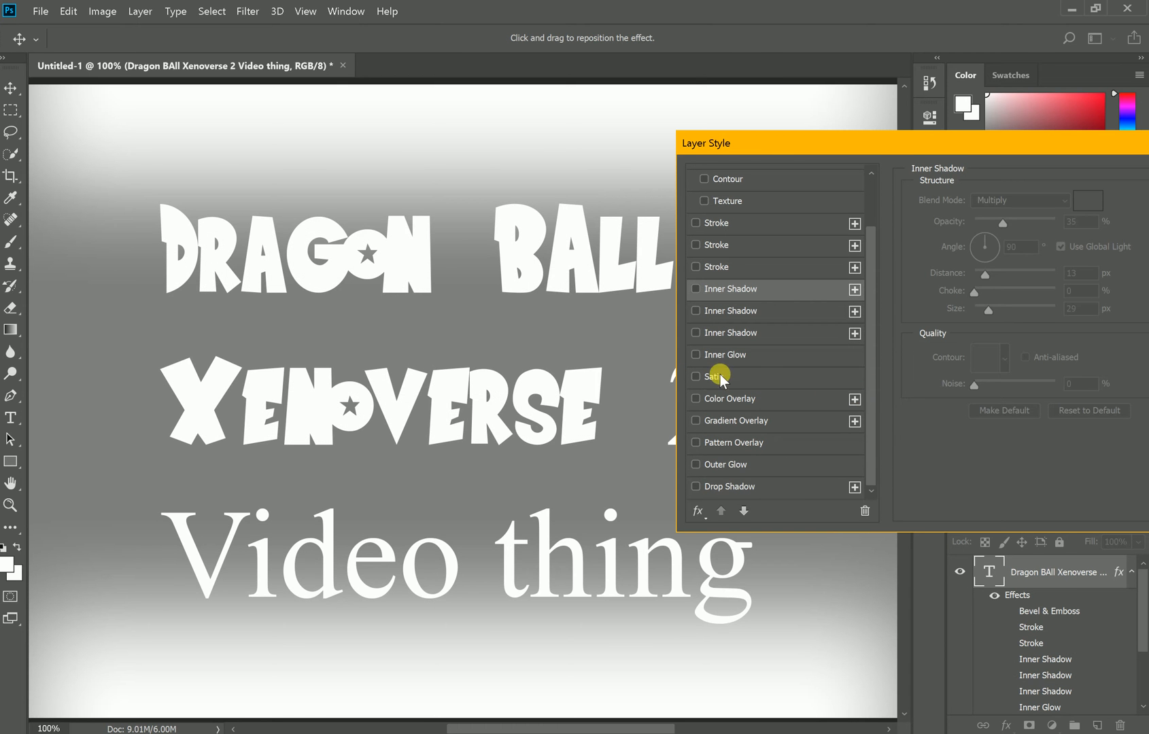
{"action": "left_click", "coordinate": [695, 377]}
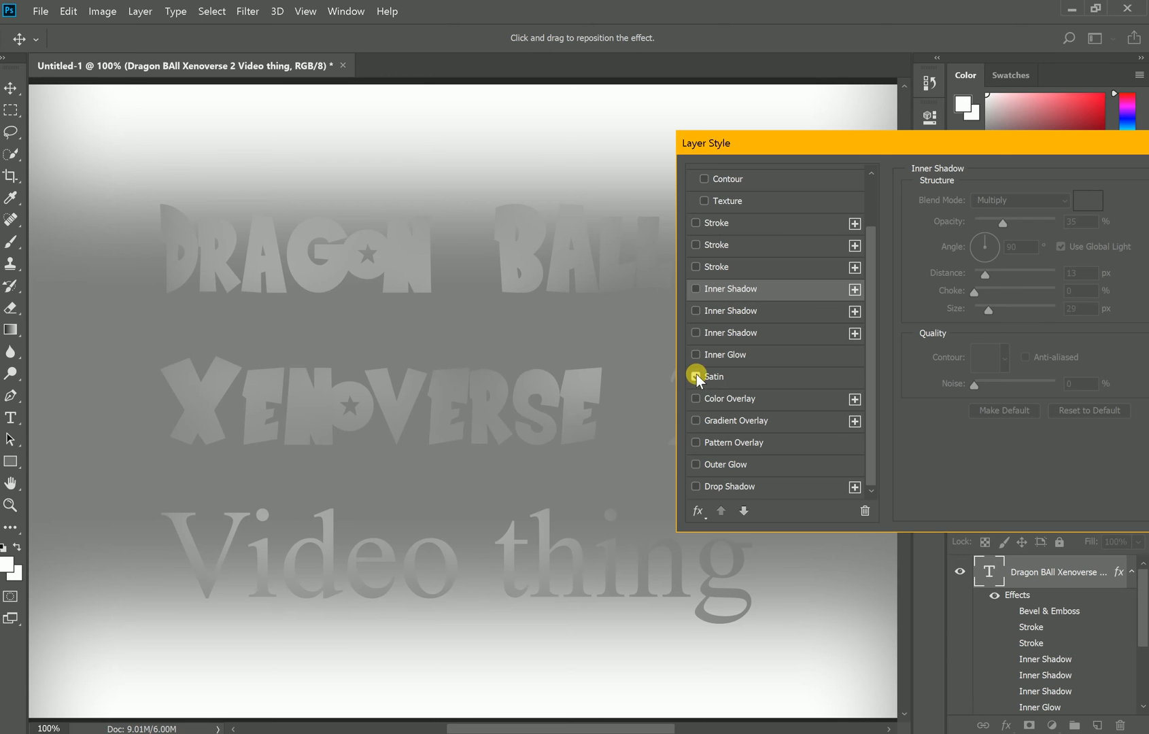
{"action": "left_click", "coordinate": [696, 377]}
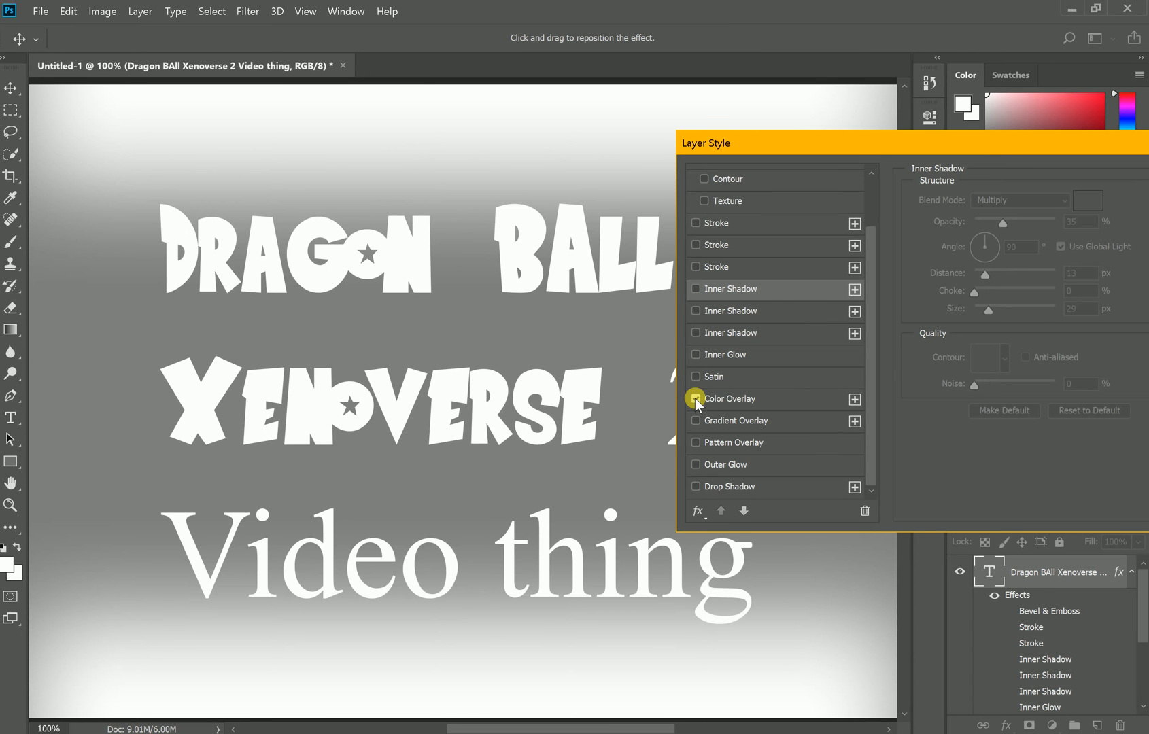
Try a red Color Overlay with the Darker Color blend mode on the title, and turn it off.
{"action": "left_click", "coordinate": [773, 403]}
{"action": "left_click", "coordinate": [1037, 202]}
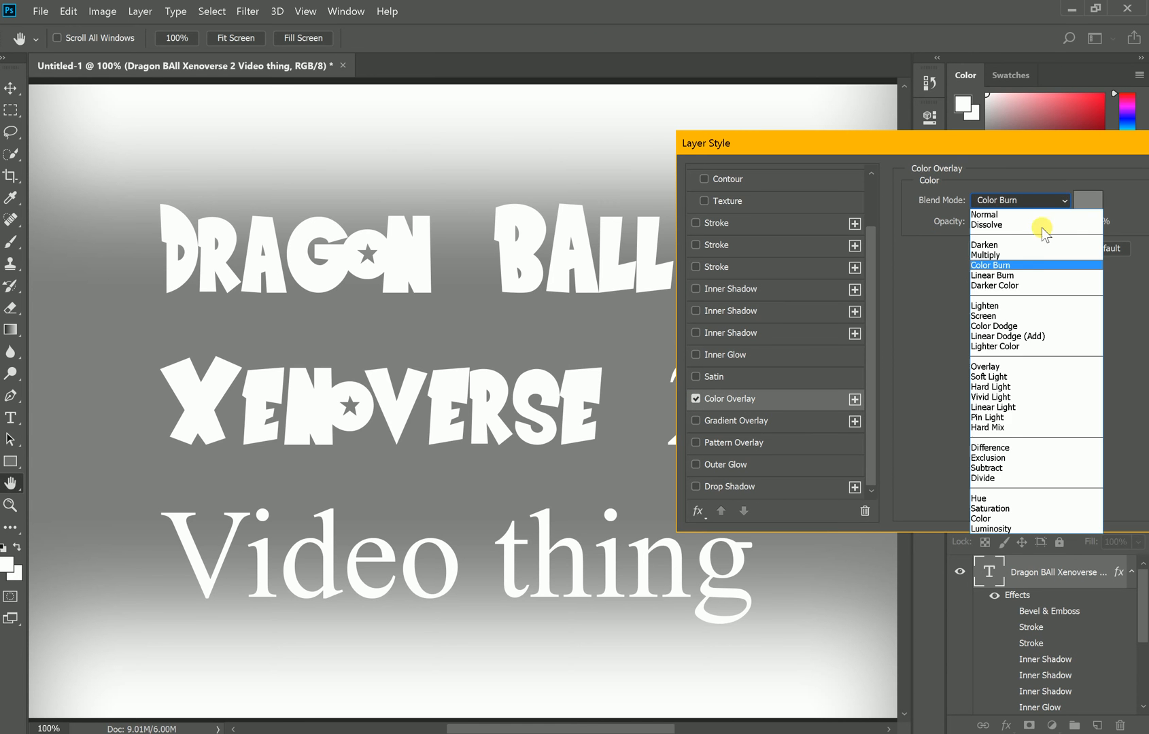
{"action": "left_click", "coordinate": [1027, 285]}
{"action": "left_click", "coordinate": [1089, 204]}
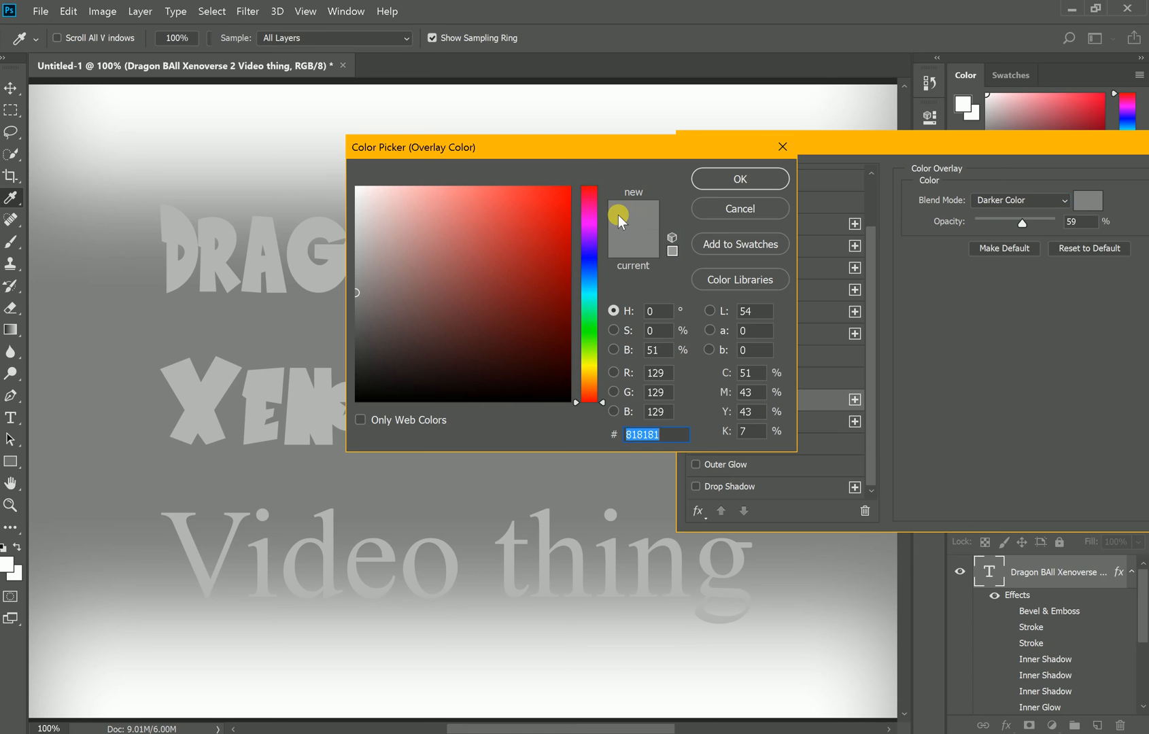
{"action": "left_click", "coordinate": [548, 247]}
{"action": "left_click_drag", "start_coordinate": [549, 247], "coordinate": [589, 163]}
{"action": "left_click", "coordinate": [775, 176]}
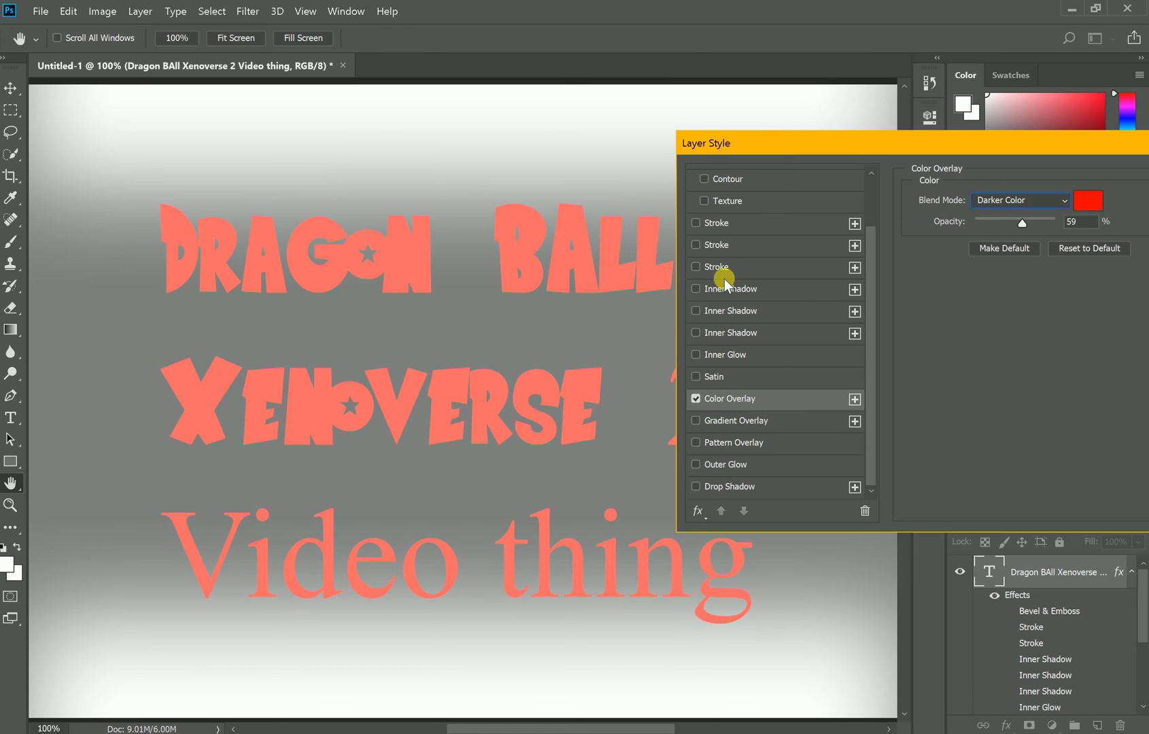
{"action": "left_click_drag", "start_coordinate": [851, 151], "coordinate": [947, 153]}
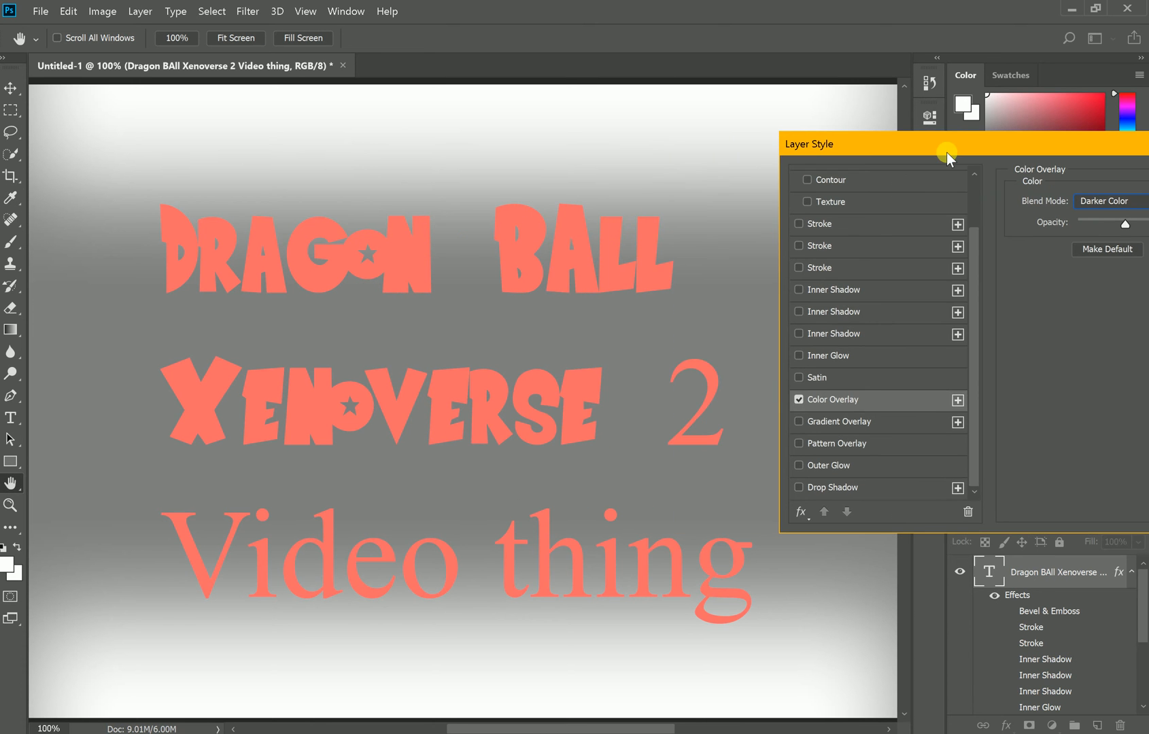
{"action": "left_click", "coordinate": [800, 399]}
Try the black-to-white Gradient Overlay on the title, and turn it off.
{"action": "left_click", "coordinate": [798, 422]}
{"action": "left_click_drag", "start_coordinate": [911, 145], "coordinate": [873, 124]}
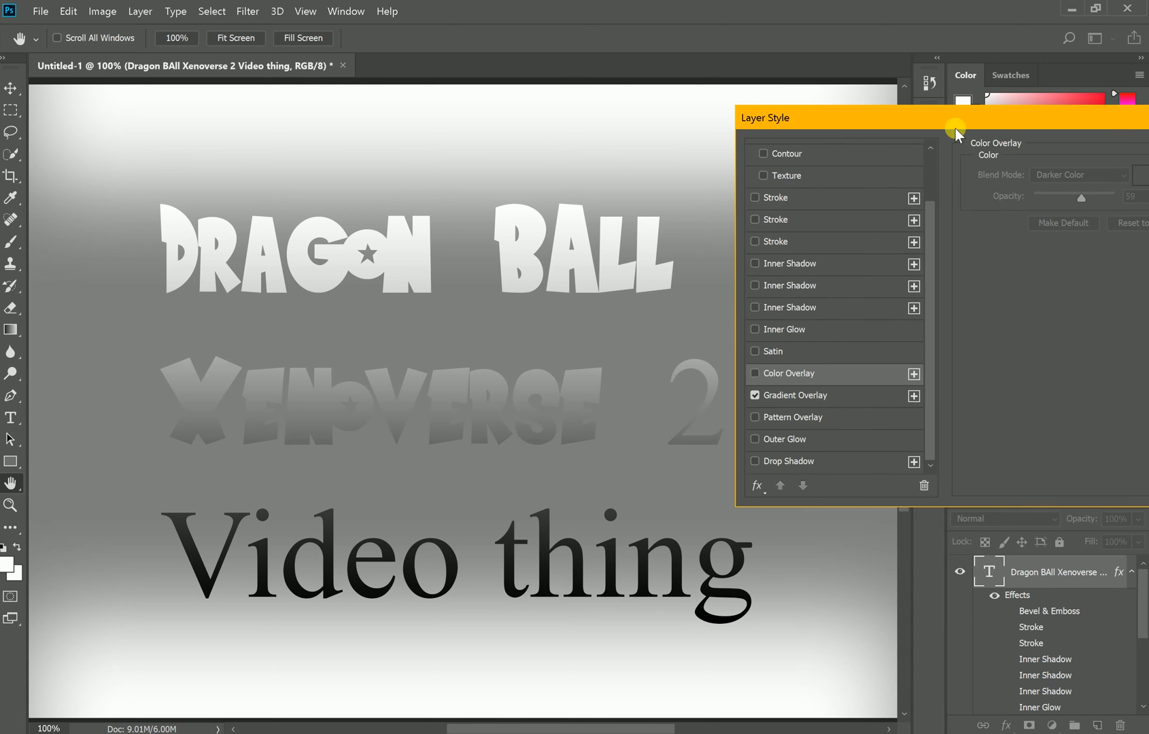
{"action": "left_click_drag", "start_coordinate": [955, 130], "coordinate": [837, 141]}
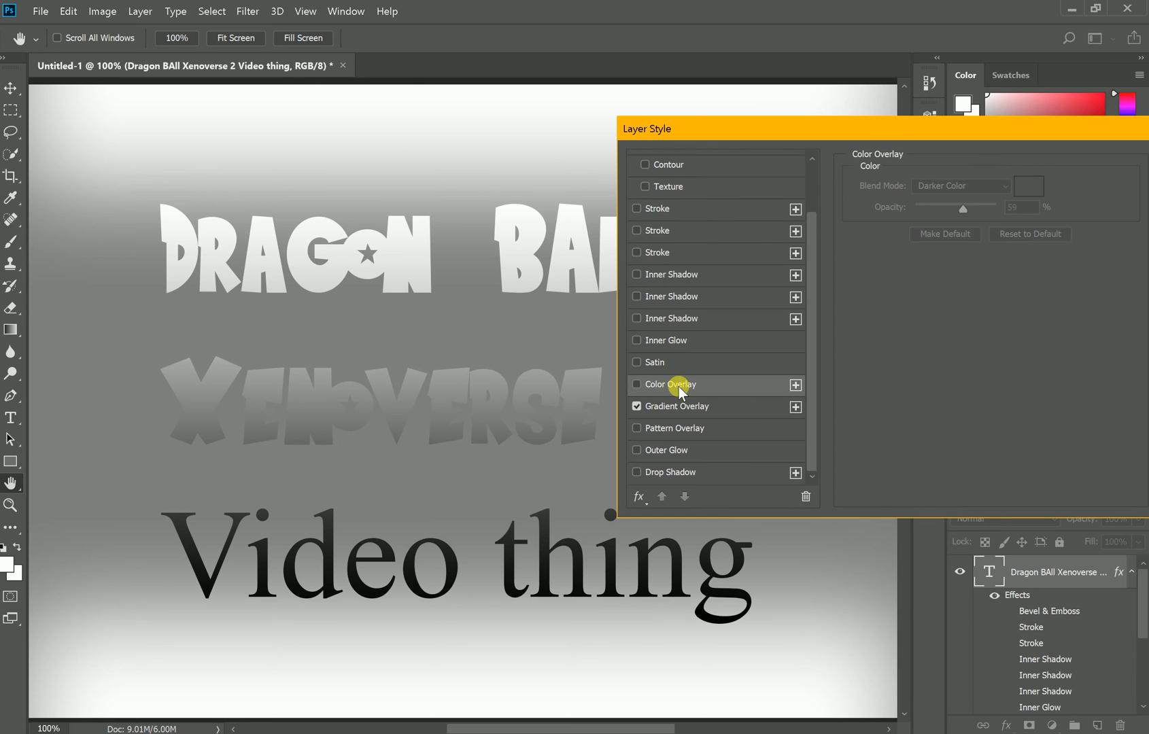
{"action": "left_click_drag", "start_coordinate": [754, 134], "coordinate": [911, 140]}
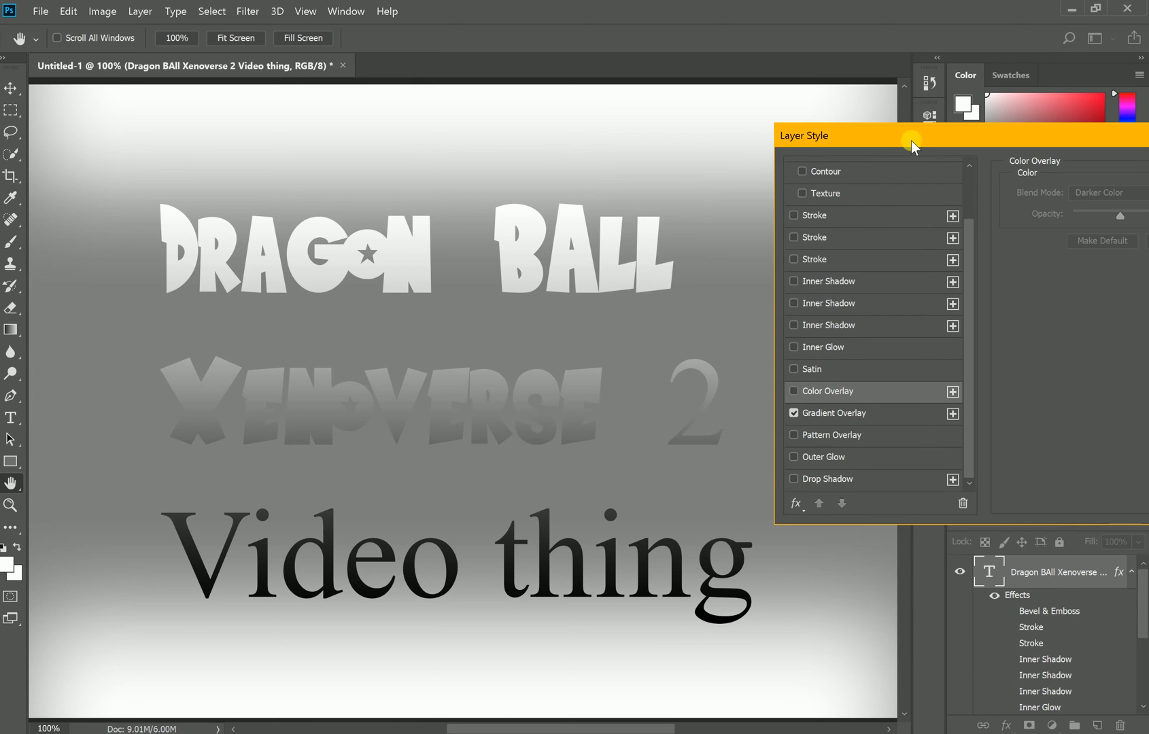
{"action": "left_click", "coordinate": [799, 414]}
Try the Pattern Overlay with the diagonal line pattern on the title, and turn it off.
{"action": "left_click", "coordinate": [796, 435]}
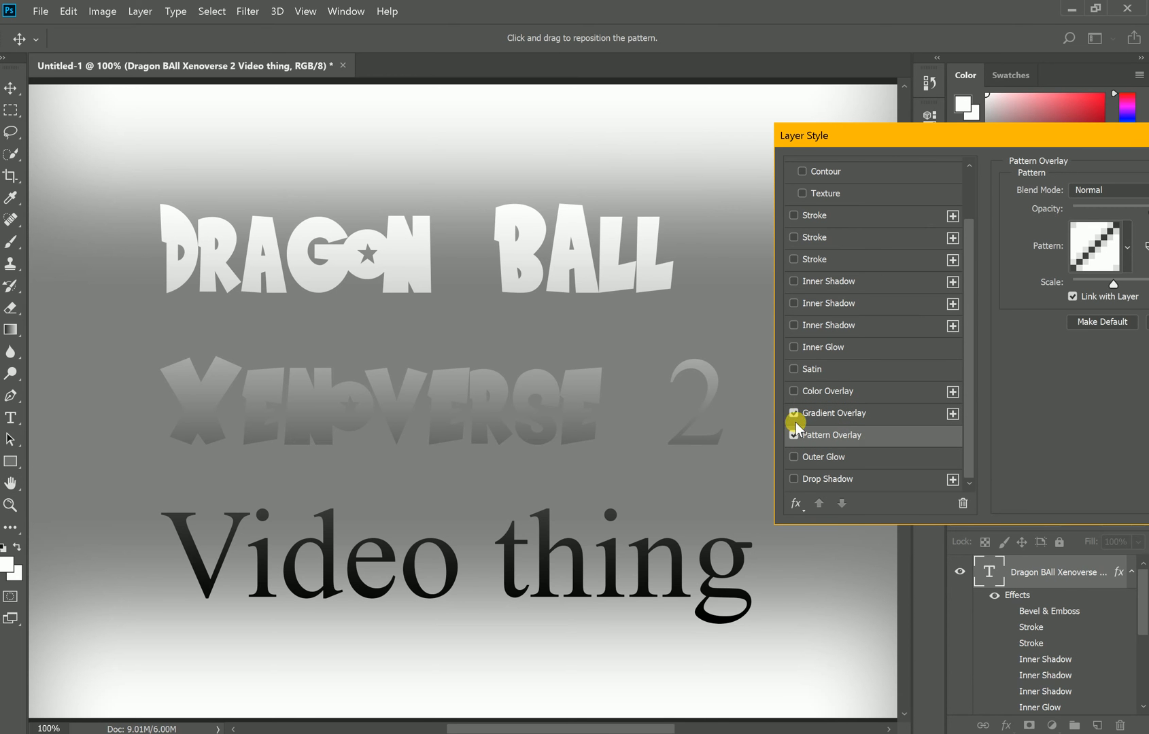
{"action": "left_click_drag", "start_coordinate": [982, 139], "coordinate": [741, 129]}
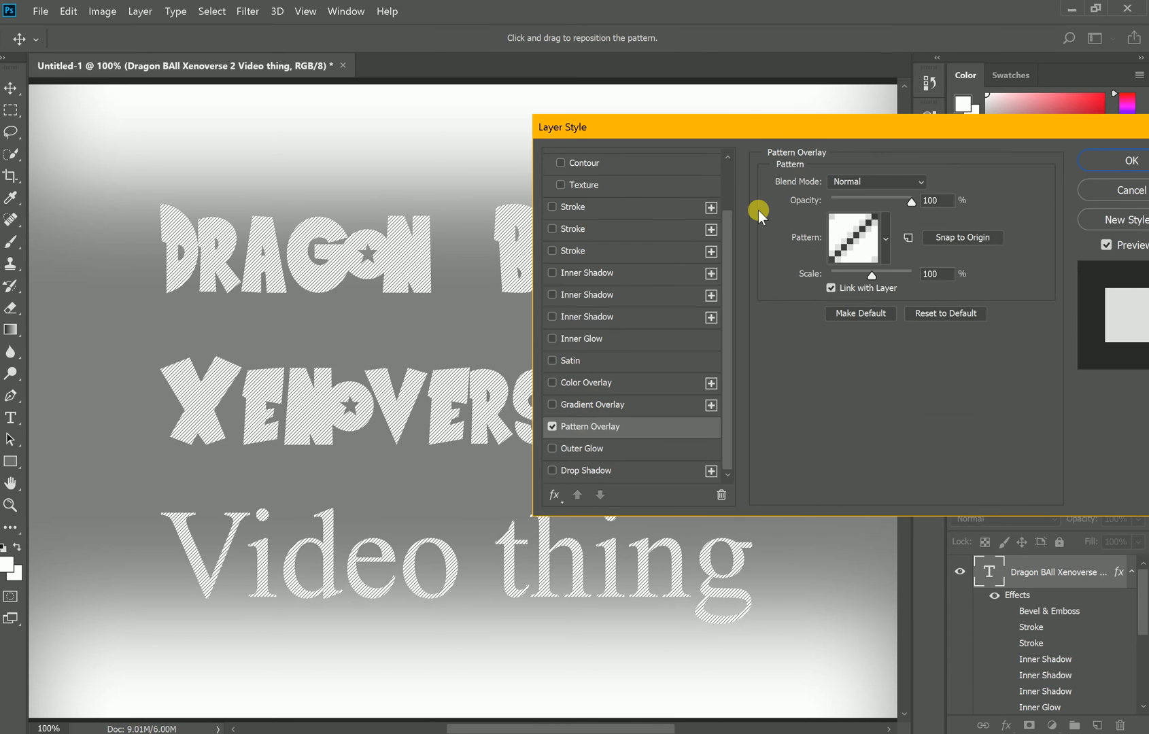
{"action": "left_click", "coordinate": [552, 426]}
Try the title's Outer Glow in white and then in red, and turn it off.
{"action": "left_click", "coordinate": [552, 448]}
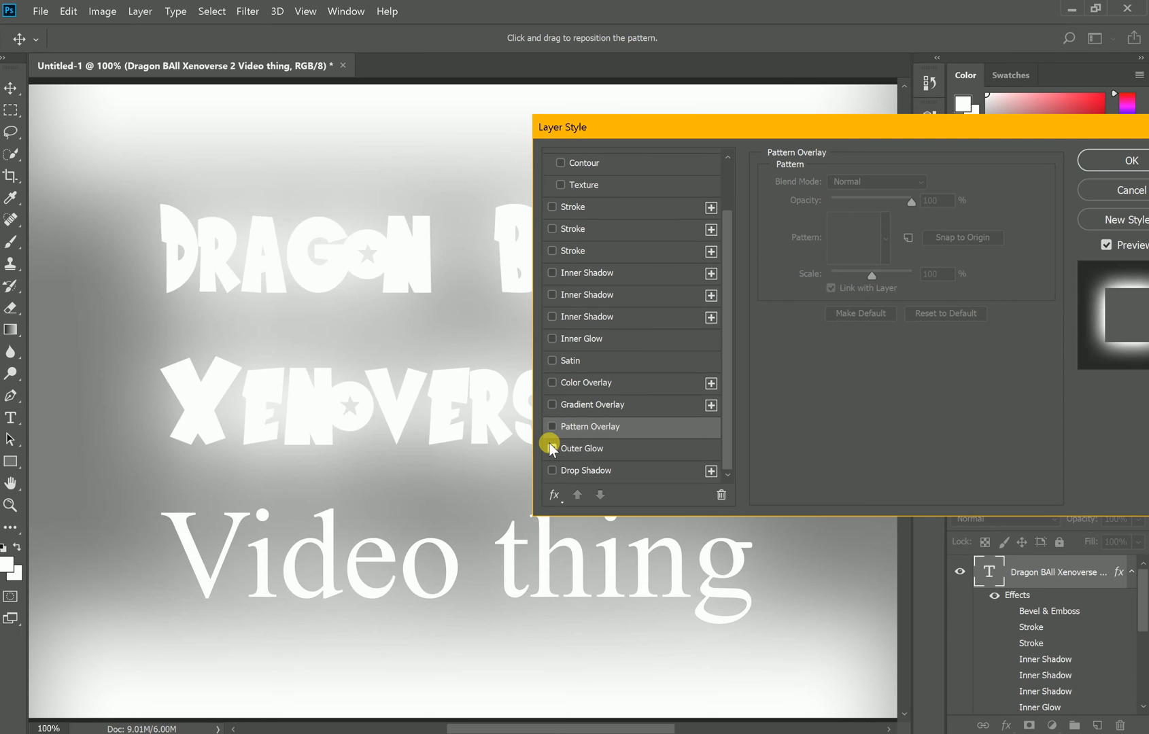
{"action": "left_click_drag", "start_coordinate": [621, 125], "coordinate": [693, 93]}
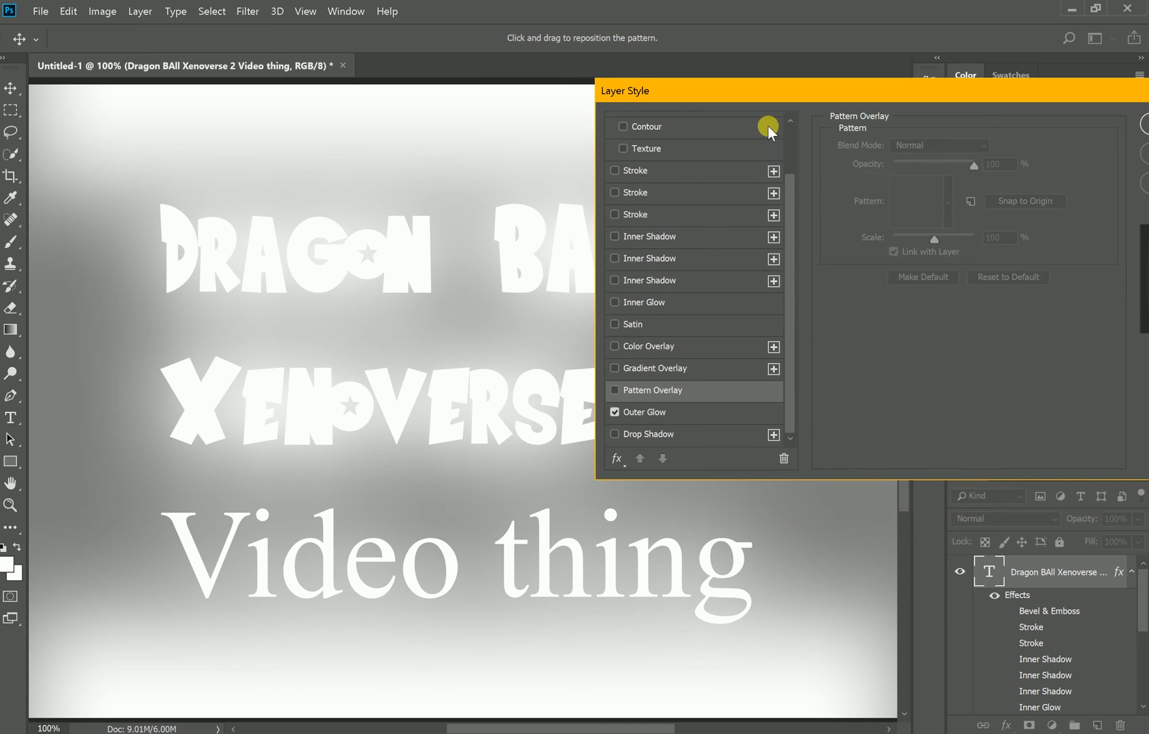
{"action": "left_click", "coordinate": [685, 418]}
{"action": "left_click", "coordinate": [874, 203]}
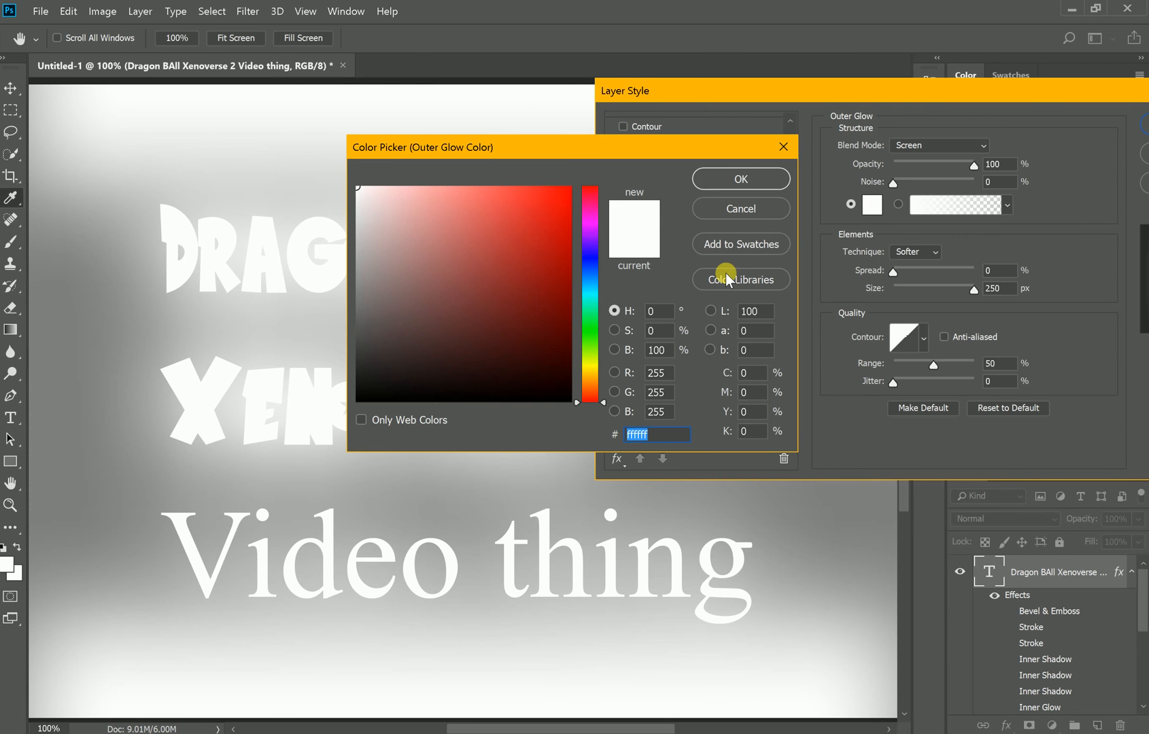
{"action": "left_click_drag", "start_coordinate": [546, 259], "coordinate": [593, 174]}
{"action": "left_click", "coordinate": [740, 175]}
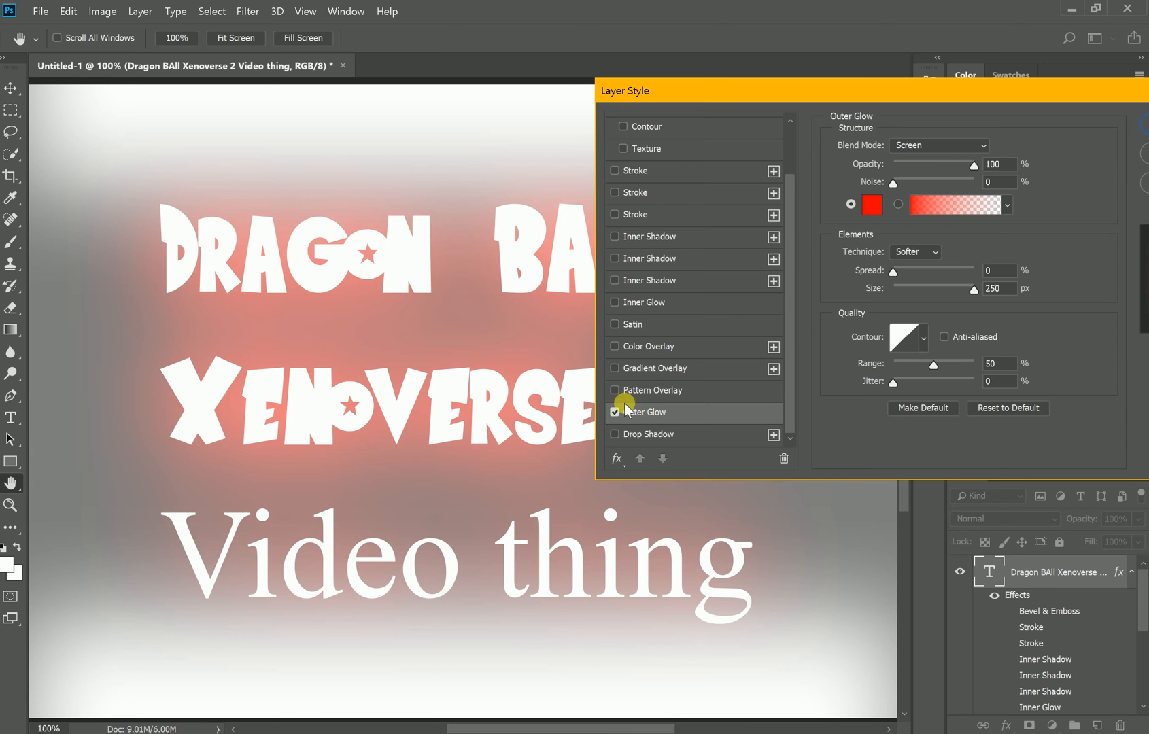
{"action": "left_click", "coordinate": [623, 418]}
Turn on the Drop Shadow for the title layer and apply the layer style.
{"action": "left_click", "coordinate": [613, 434]}
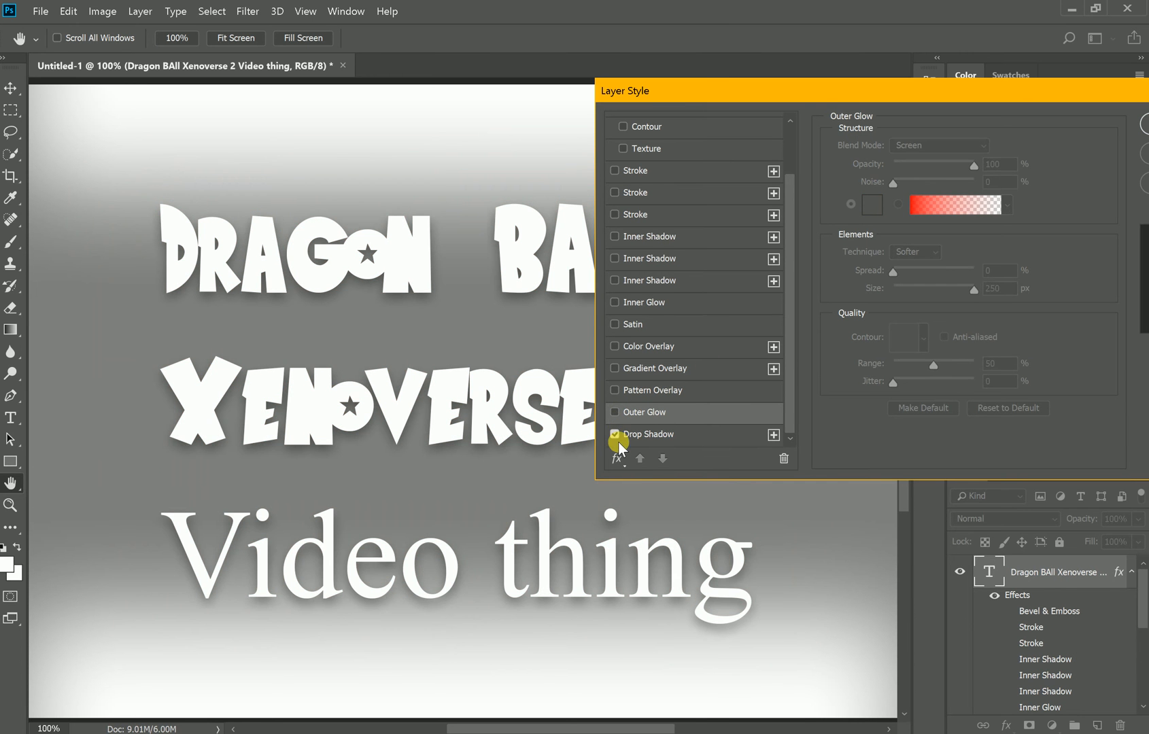
{"action": "left_click_drag", "start_coordinate": [840, 101], "coordinate": [1009, 123]}
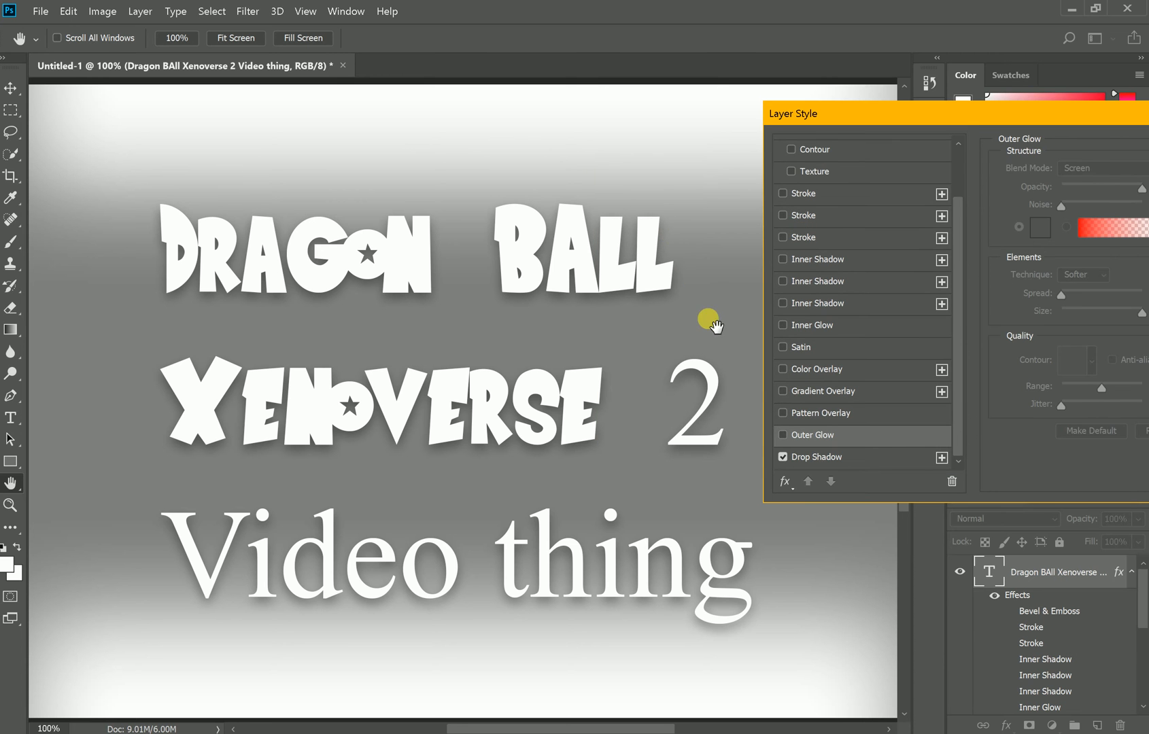
{"action": "left_click_drag", "start_coordinate": [1036, 102], "coordinate": [1148, 95]}
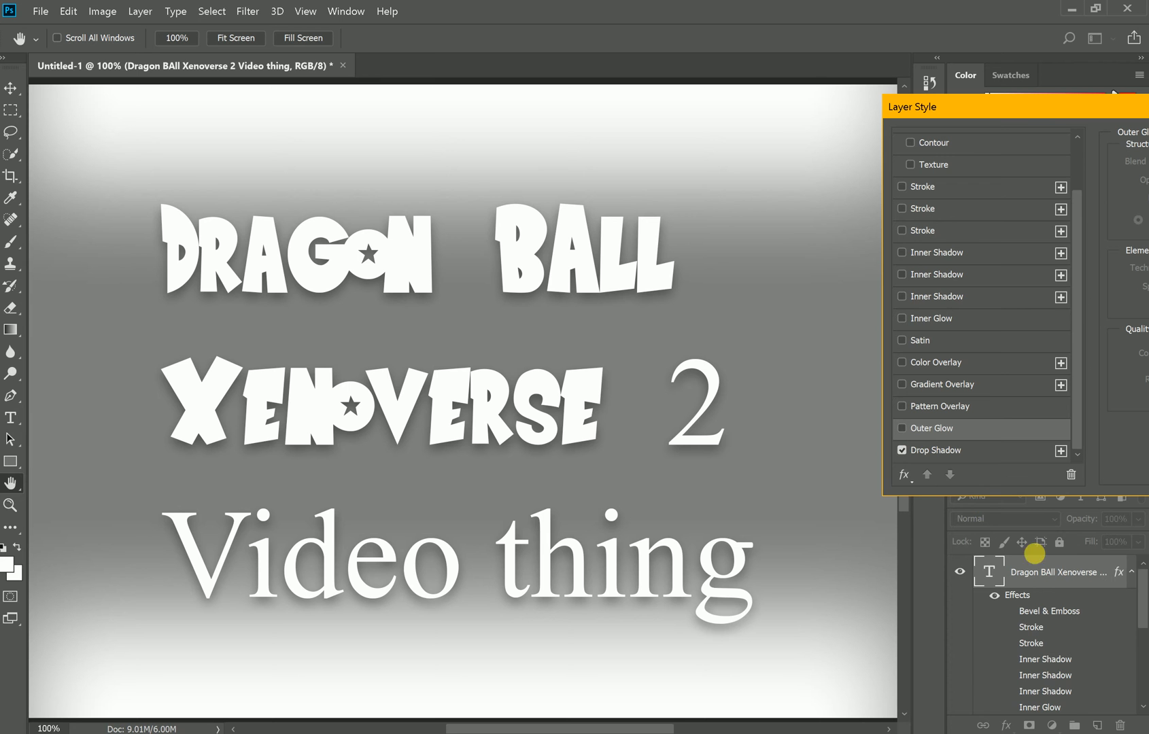
{"action": "scroll", "coordinate": [1047, 635], "scroll_direction": "down", "scroll_amount": 3}
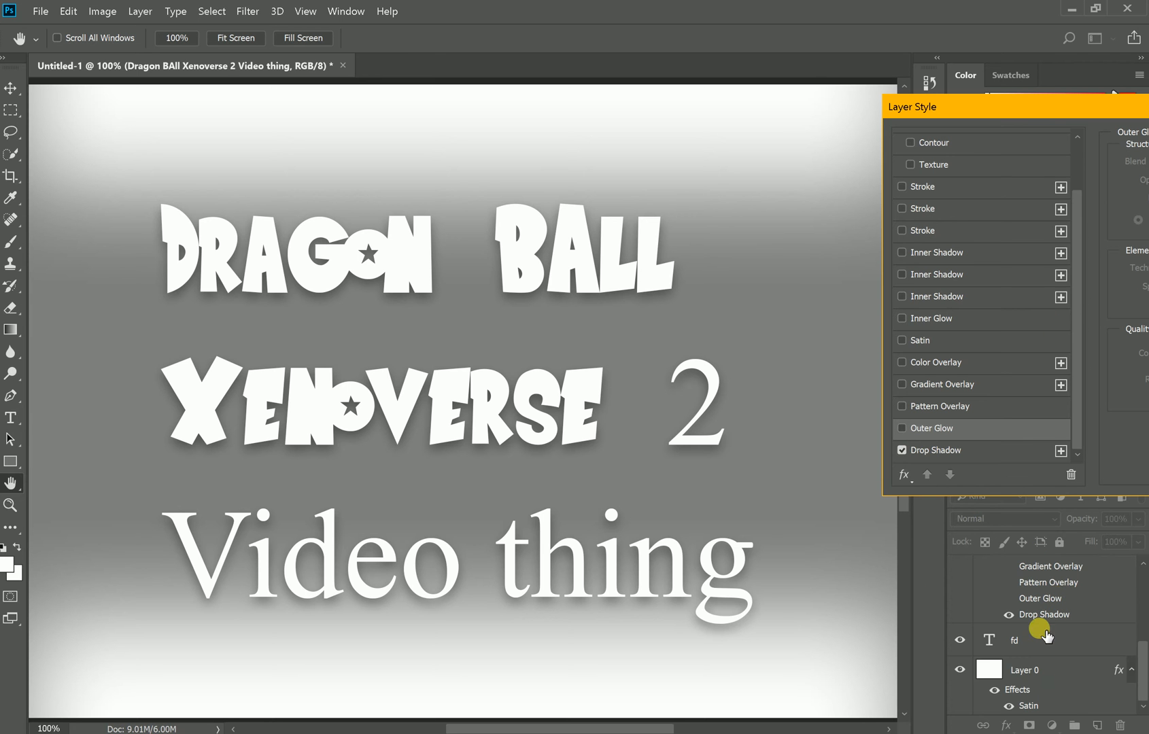
{"action": "left_click", "coordinate": [961, 669]}
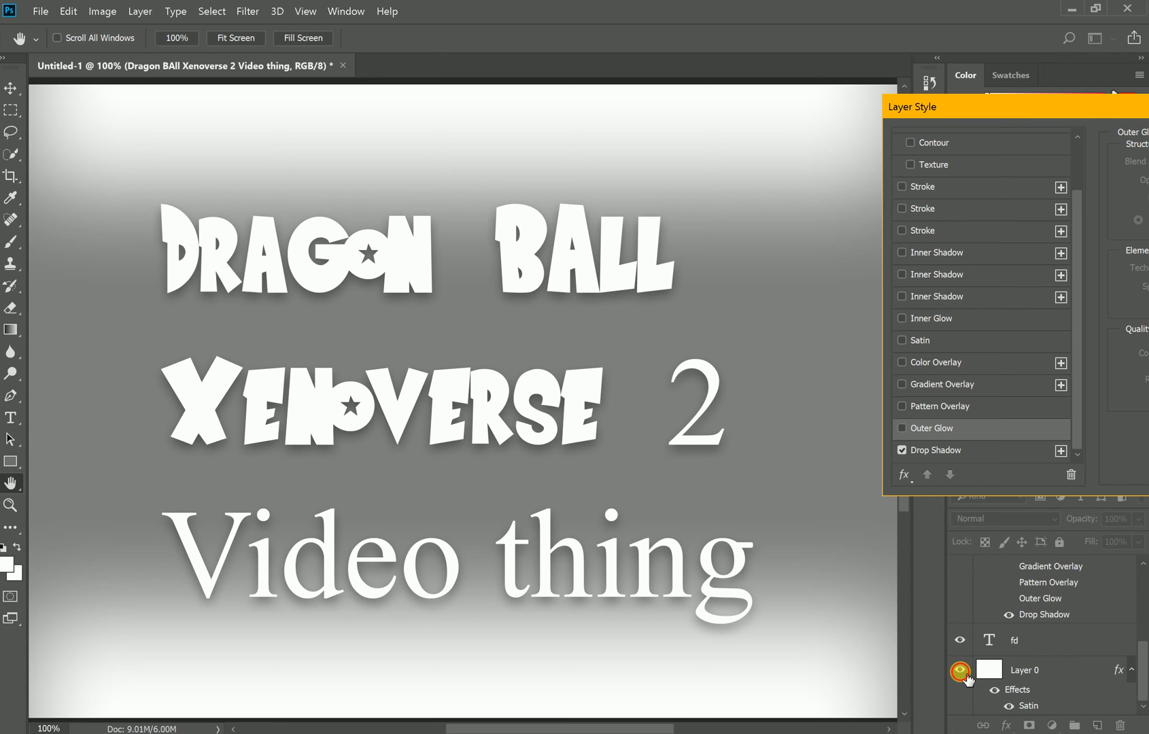
{"action": "left_click_drag", "start_coordinate": [1087, 109], "coordinate": [507, 90]}
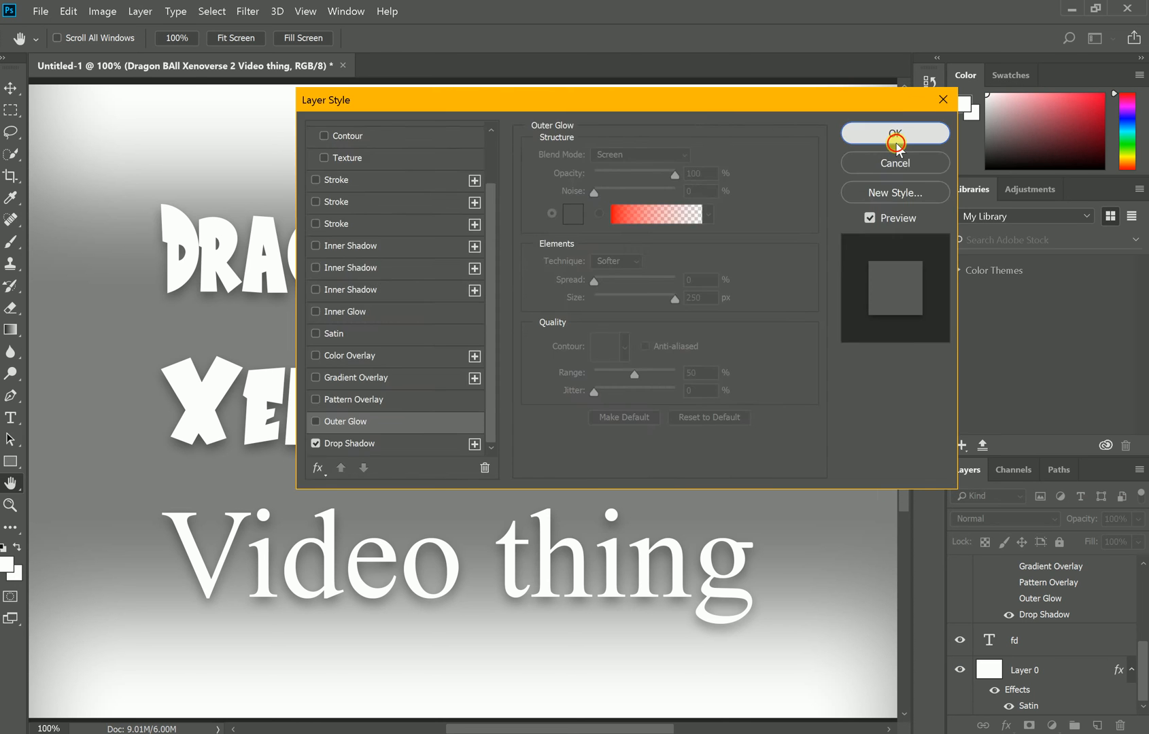
{"action": "left_click", "coordinate": [896, 135]}
Hide the Layer 0 background and move the title slightly right and up on the canvas.
{"action": "left_click", "coordinate": [959, 672]}
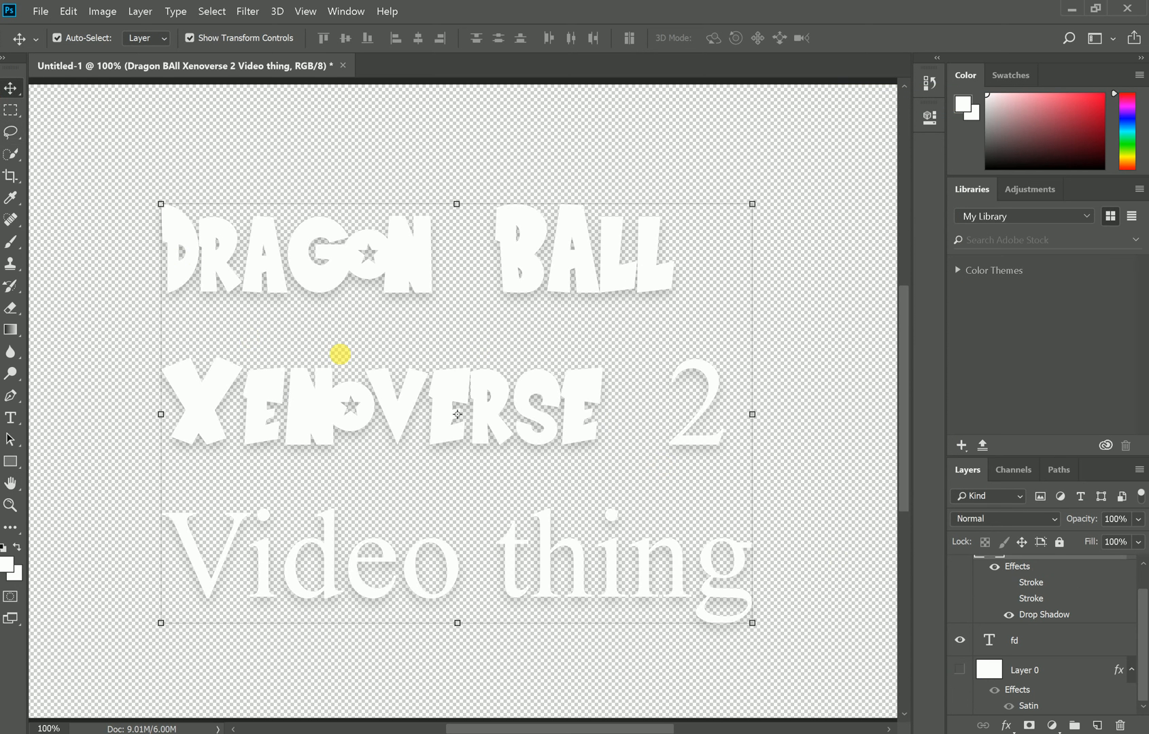
{"action": "left_click_drag", "start_coordinate": [285, 233], "coordinate": [331, 220]}
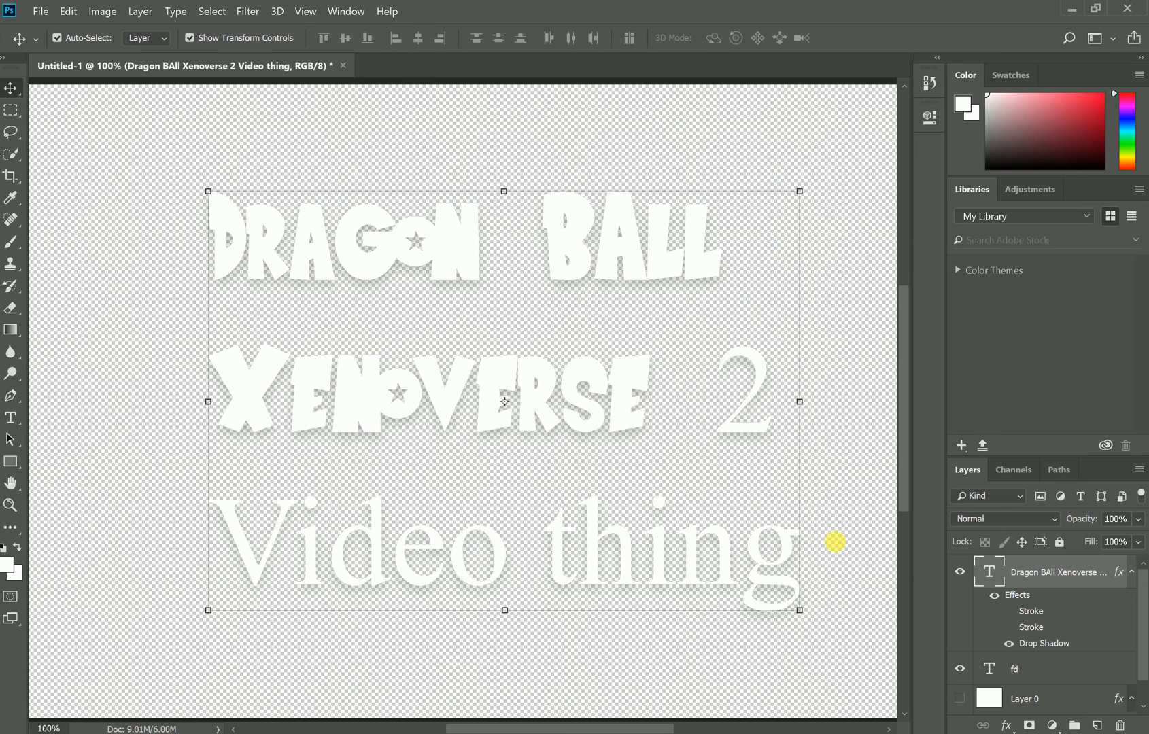
Show the Layer 0 background again and move the title slightly left and down on the canvas.
{"action": "left_click", "coordinate": [960, 698]}
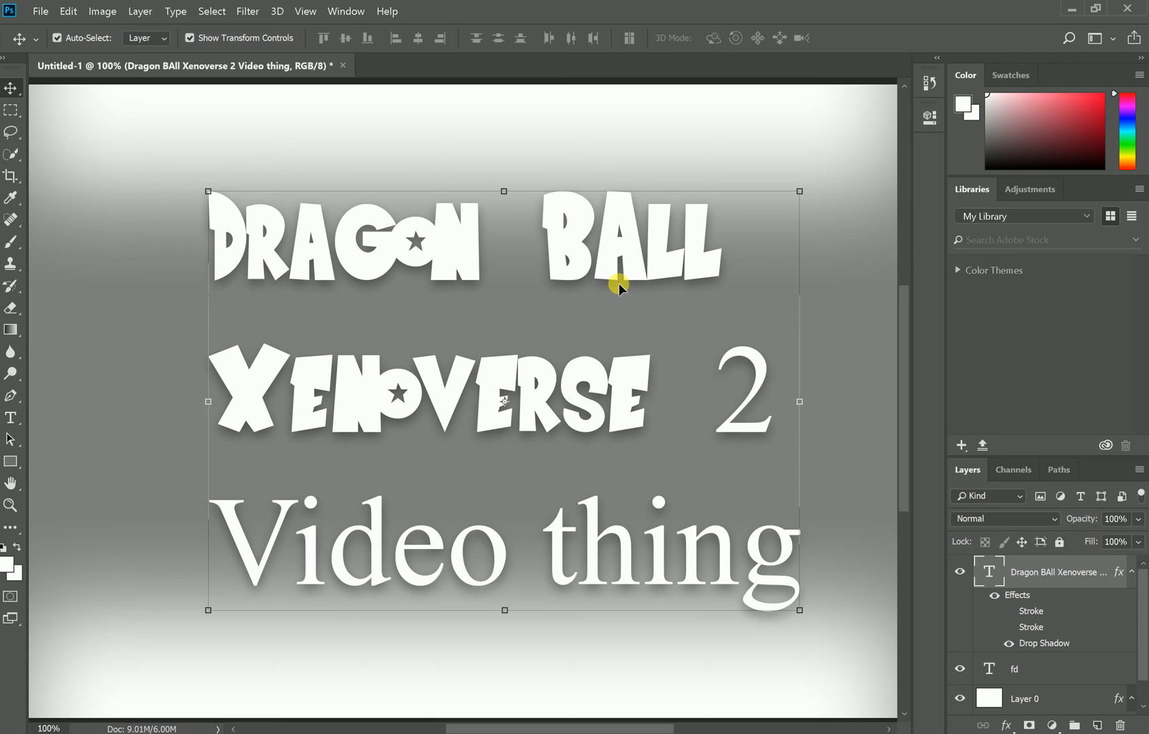
{"action": "left_click_drag", "start_coordinate": [619, 285], "coordinate": [576, 277]}
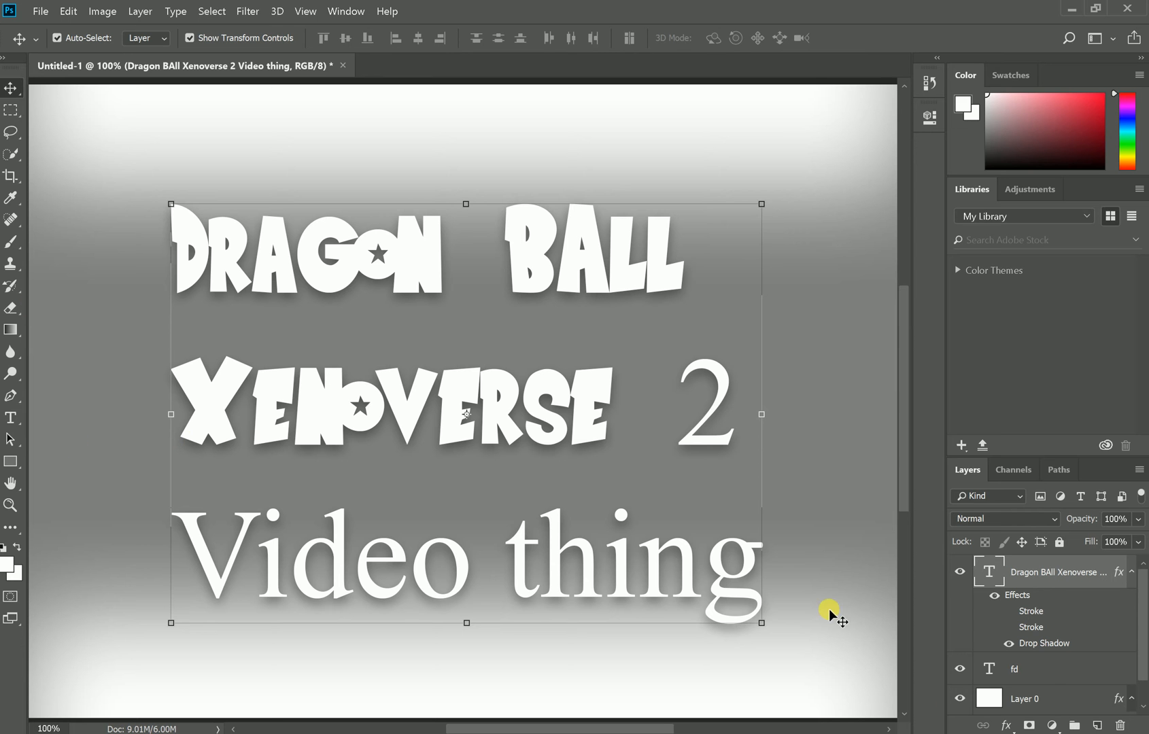
Review the title layer's Blending Options without changing them, and move the title slightly right and up.
{"action": "right_click", "coordinate": [1041, 579]}
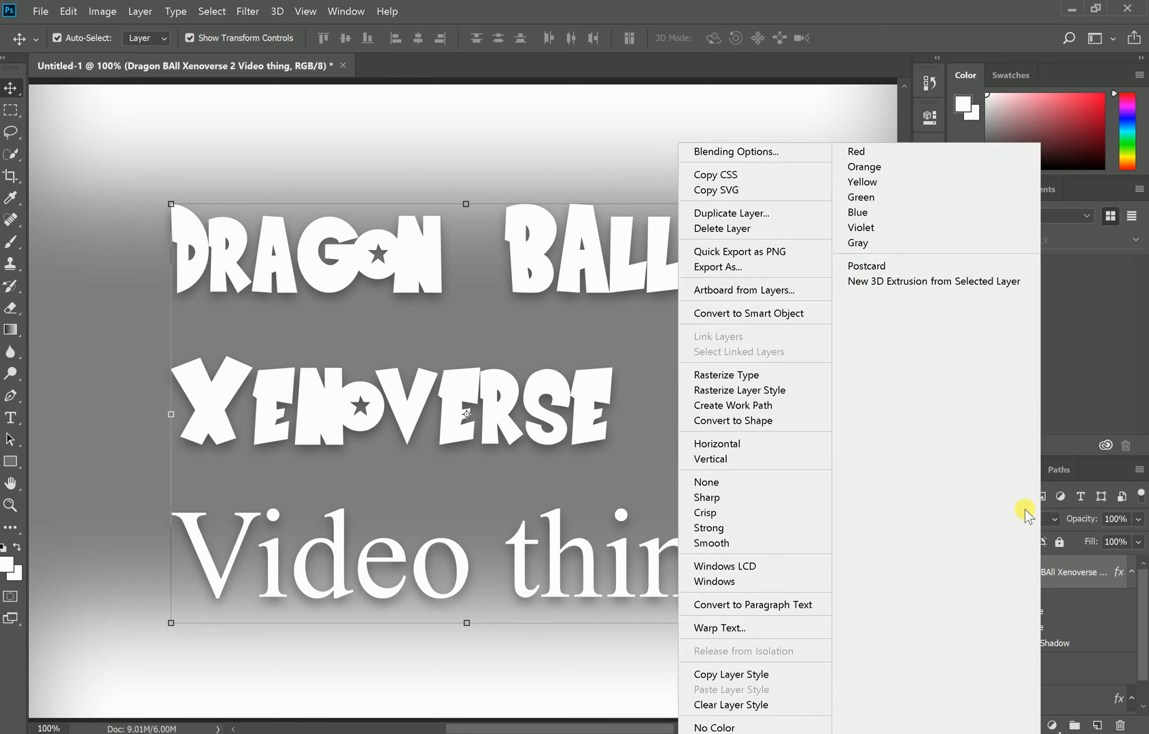
{"action": "left_click", "coordinate": [804, 151]}
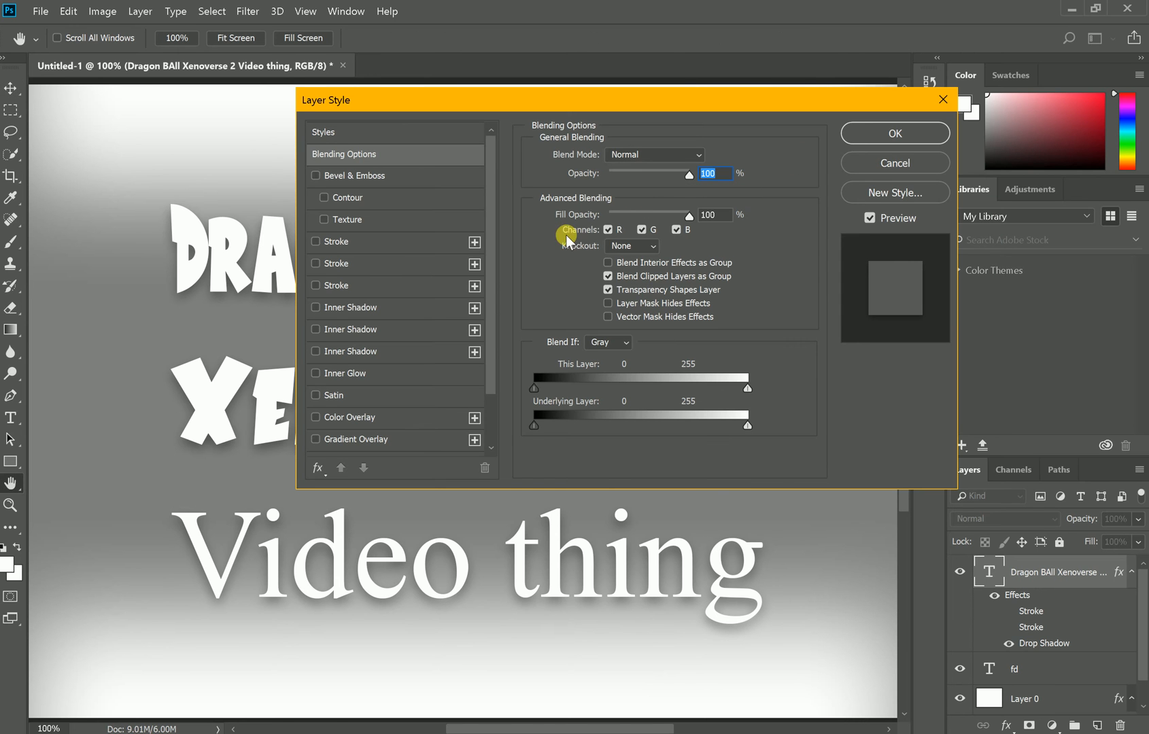
{"action": "left_click", "coordinate": [912, 132]}
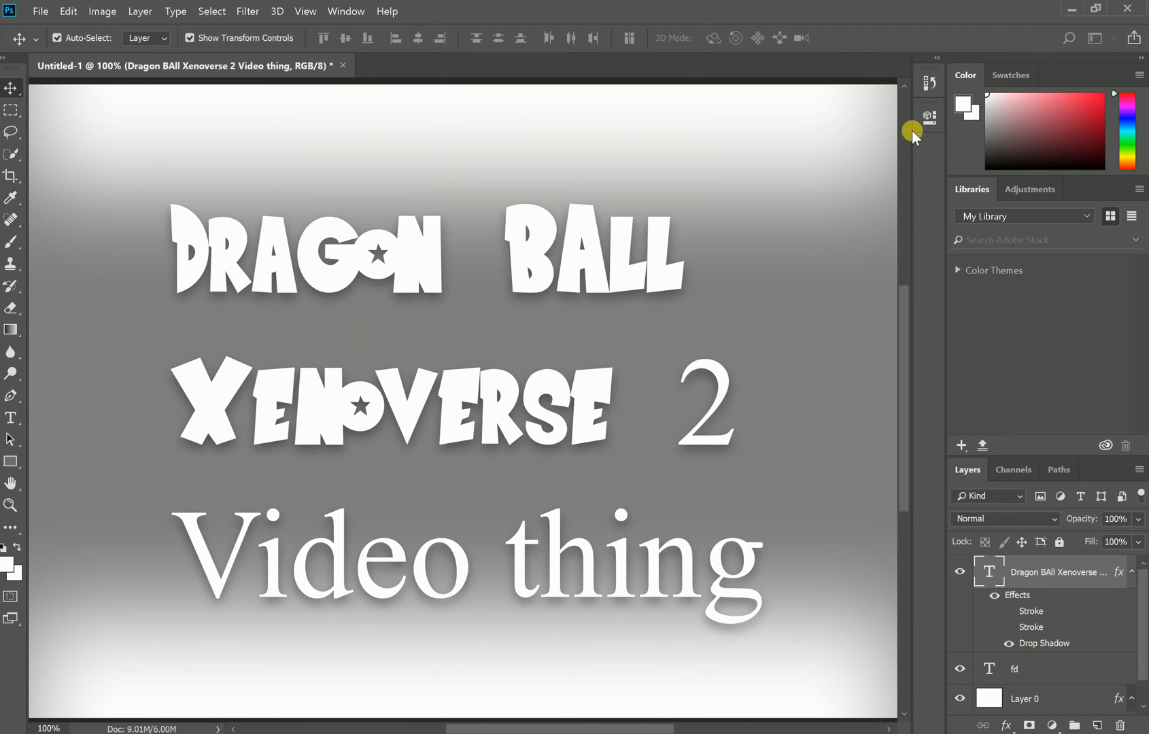
{"action": "left_click_drag", "start_coordinate": [540, 244], "coordinate": [548, 185]}
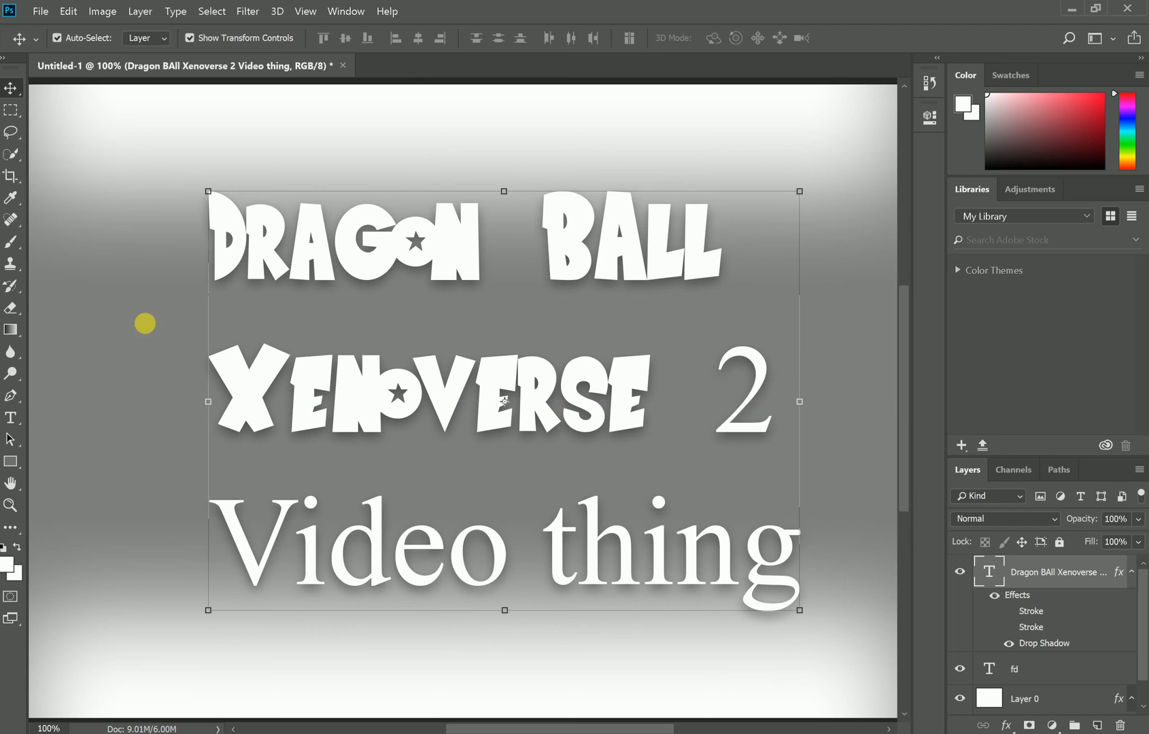
{"action": "left_click", "coordinate": [10, 418]}
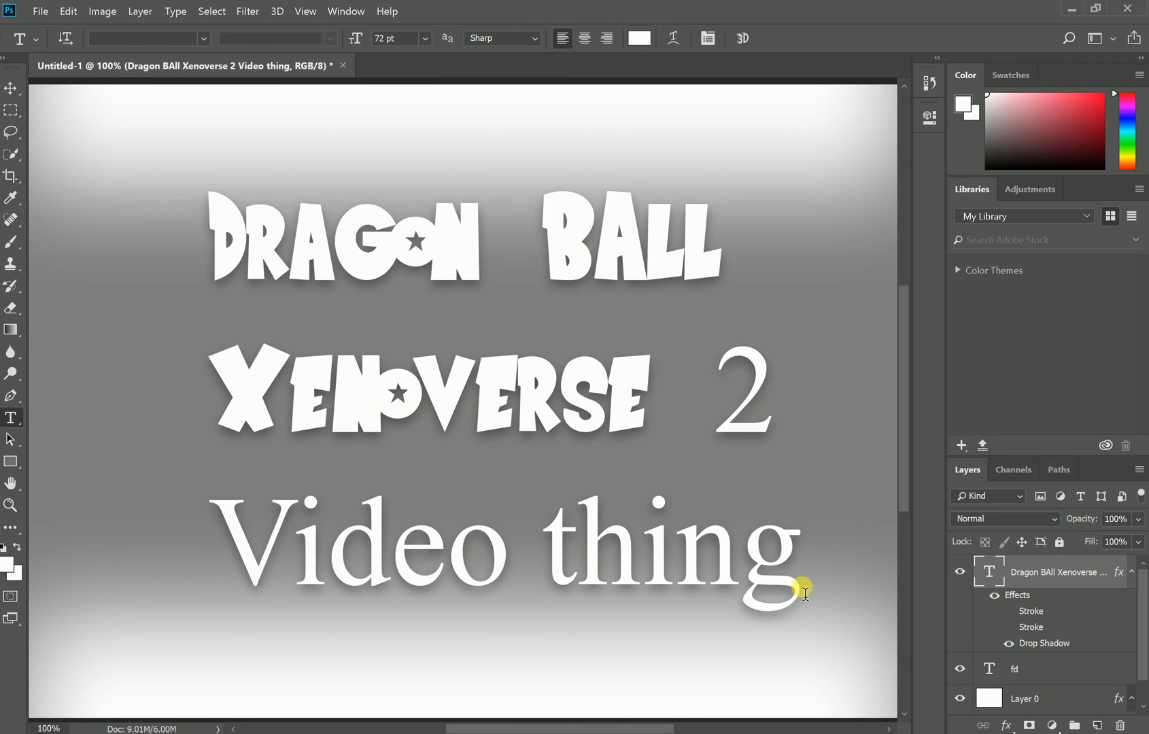
{"action": "left_click_drag", "start_coordinate": [790, 583], "coordinate": [217, 245]}
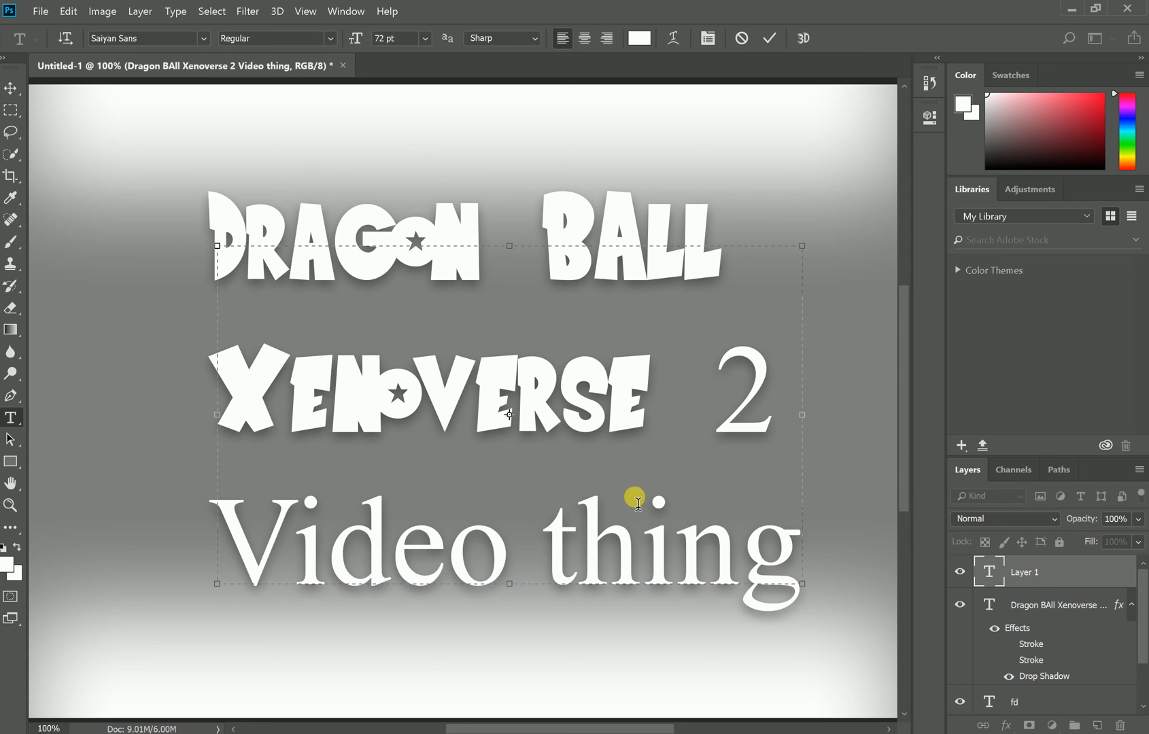
{"action": "key", "text": "Escape"}
{"action": "left_click", "coordinate": [665, 571]}
{"action": "left_click", "coordinate": [12, 88]}
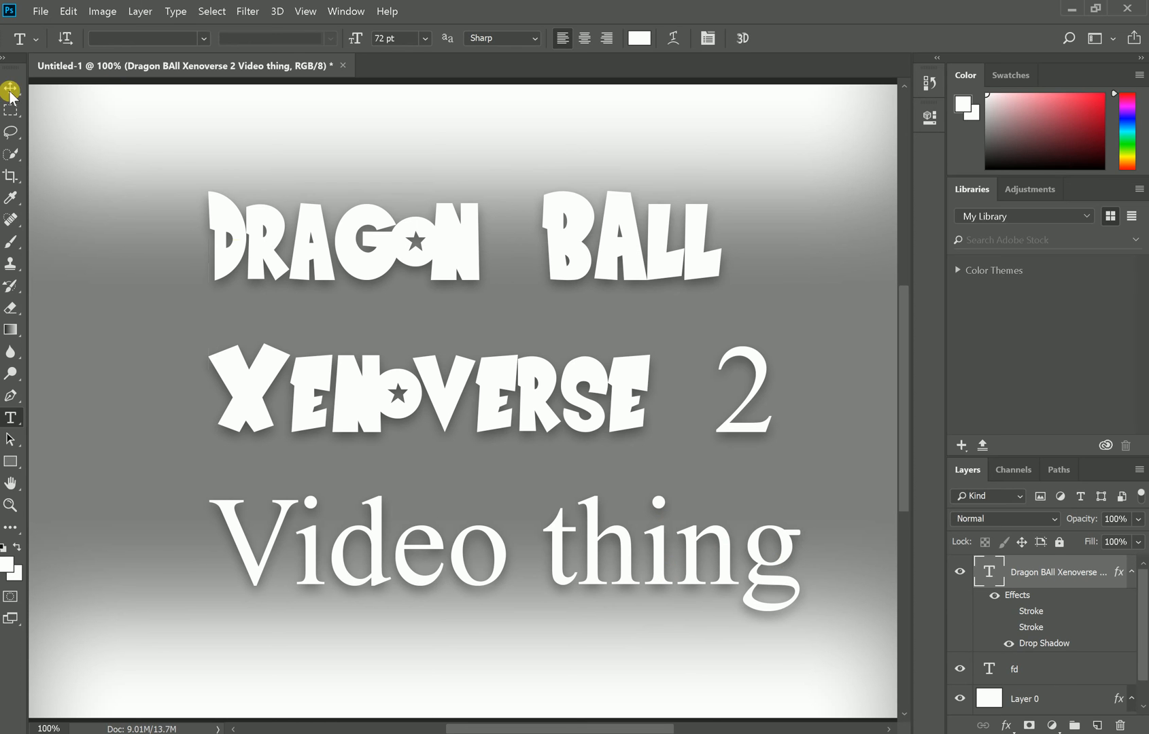
Move the title toward the upper left of the canvas.
{"action": "left_click", "coordinate": [235, 231]}
{"action": "left_click_drag", "start_coordinate": [233, 232], "coordinate": [39, 484]}
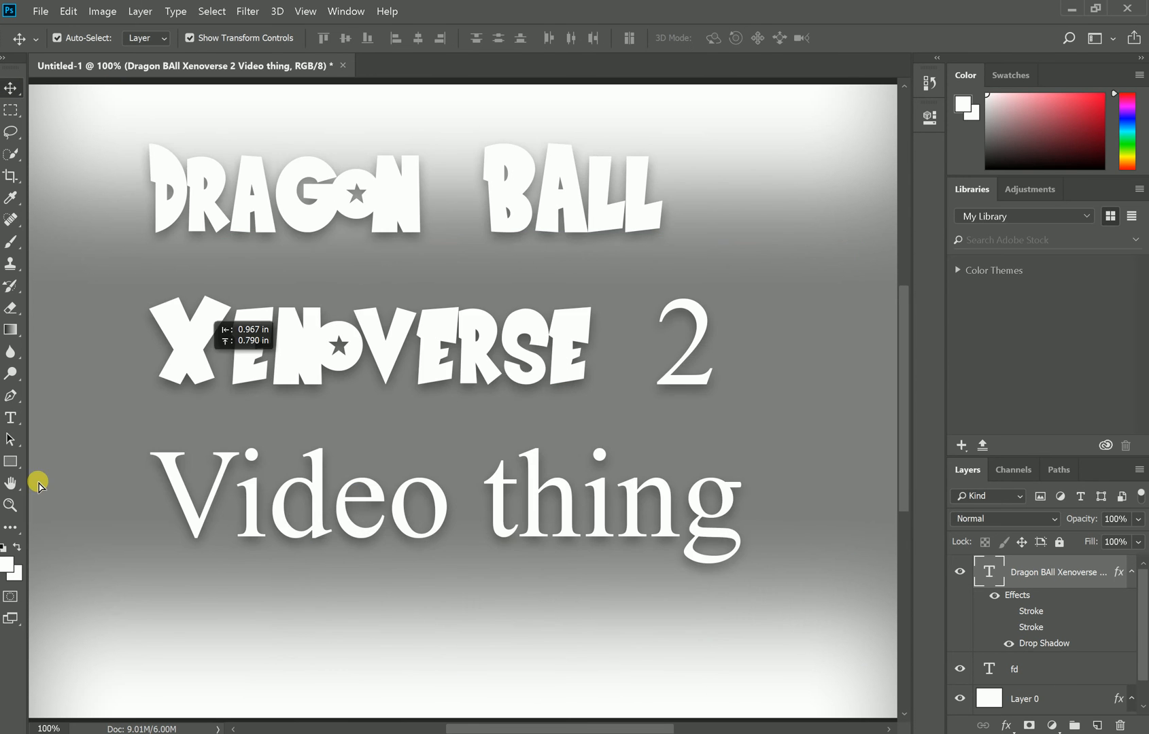
Try to delete all of the title's text, and cancel the text edit.
{"action": "left_click", "coordinate": [10, 417]}
{"action": "left_click", "coordinate": [733, 532]}
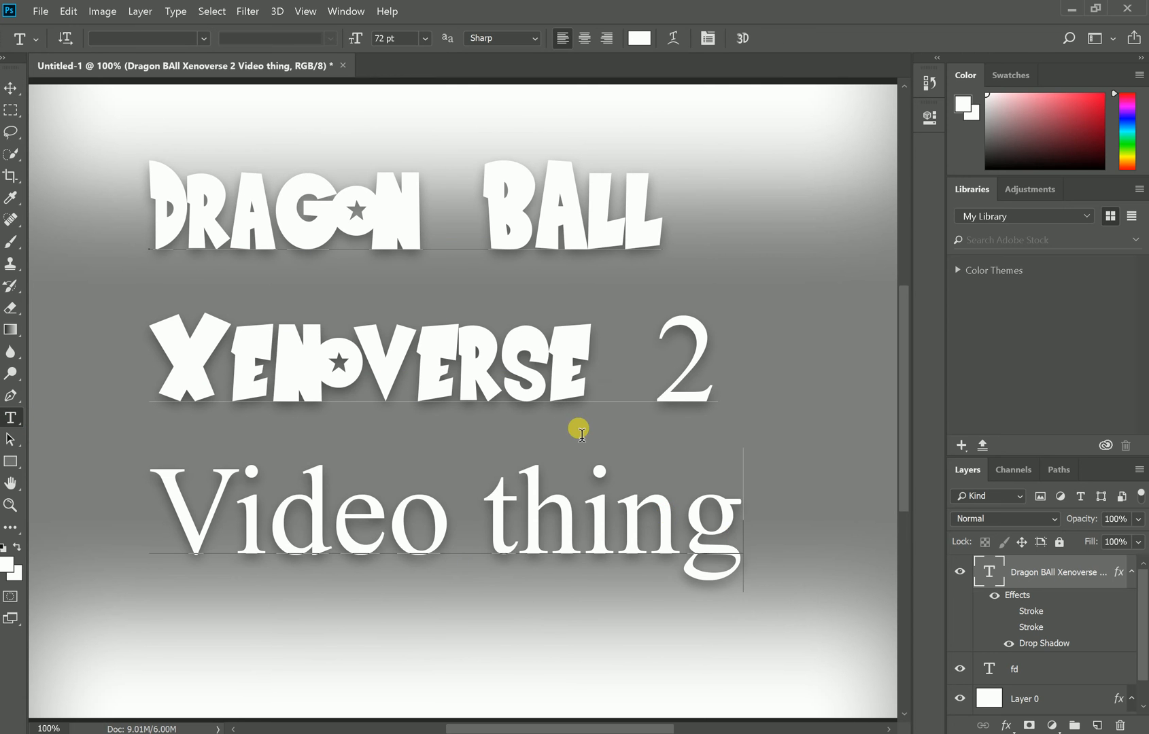
{"action": "left_click_drag", "start_coordinate": [582, 435], "coordinate": [152, 182]}
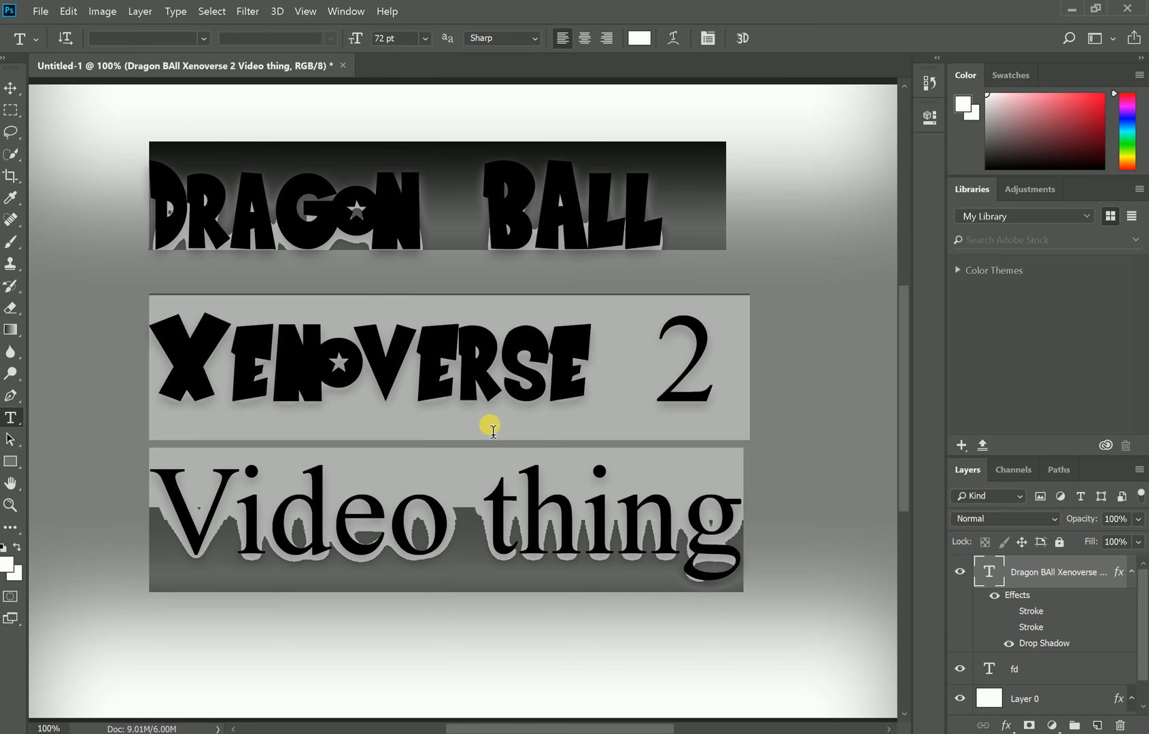
{"action": "left_click", "coordinate": [493, 428]}
{"action": "key", "text": "BackSpace"}
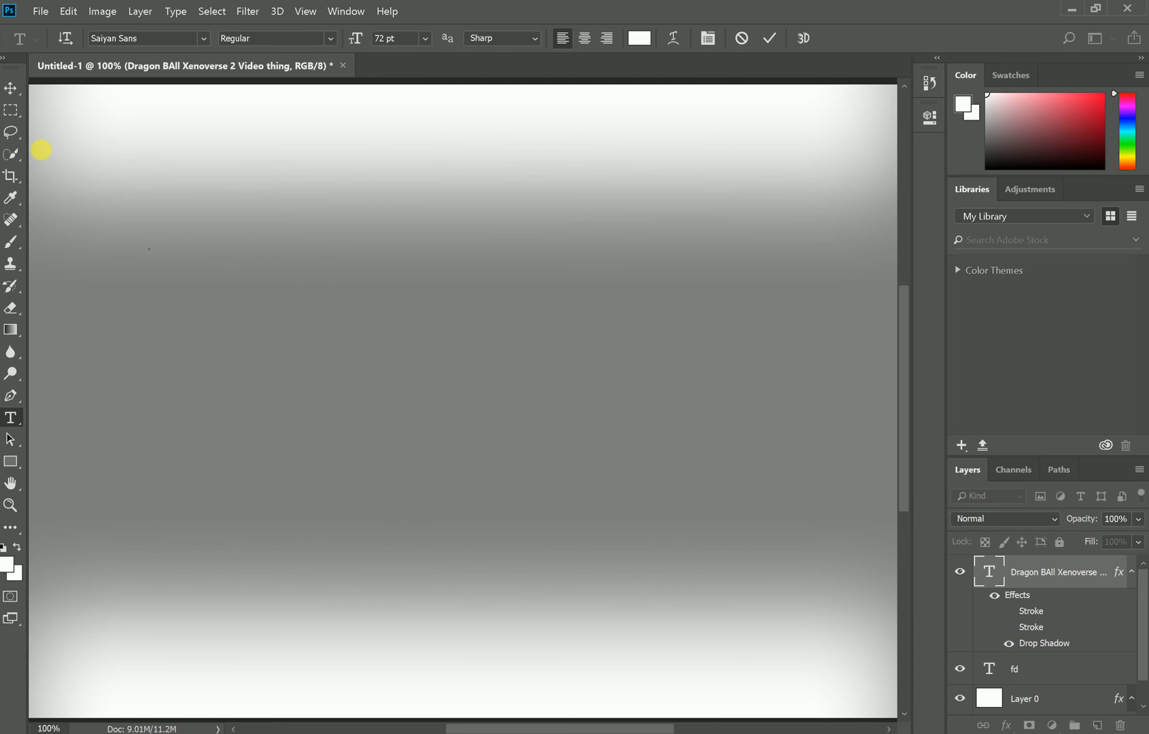
{"action": "left_click", "coordinate": [41, 10]}
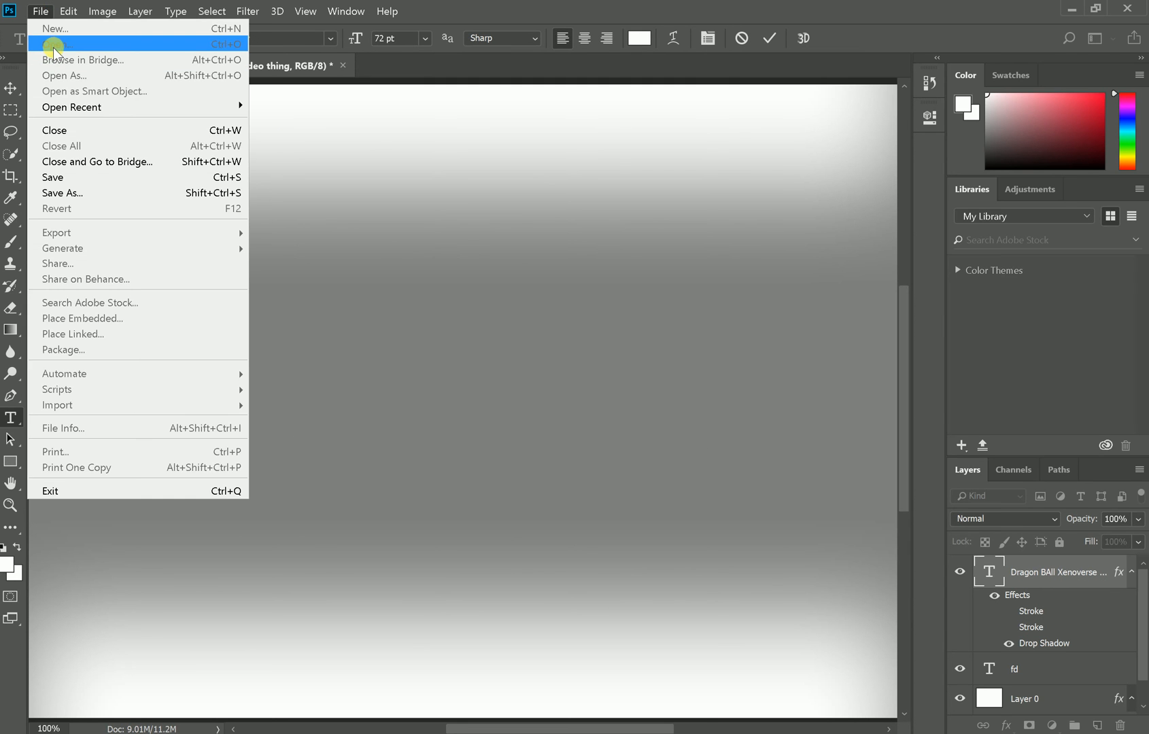
{"action": "key", "text": "Escape"}
{"action": "key", "text": "Escape"}
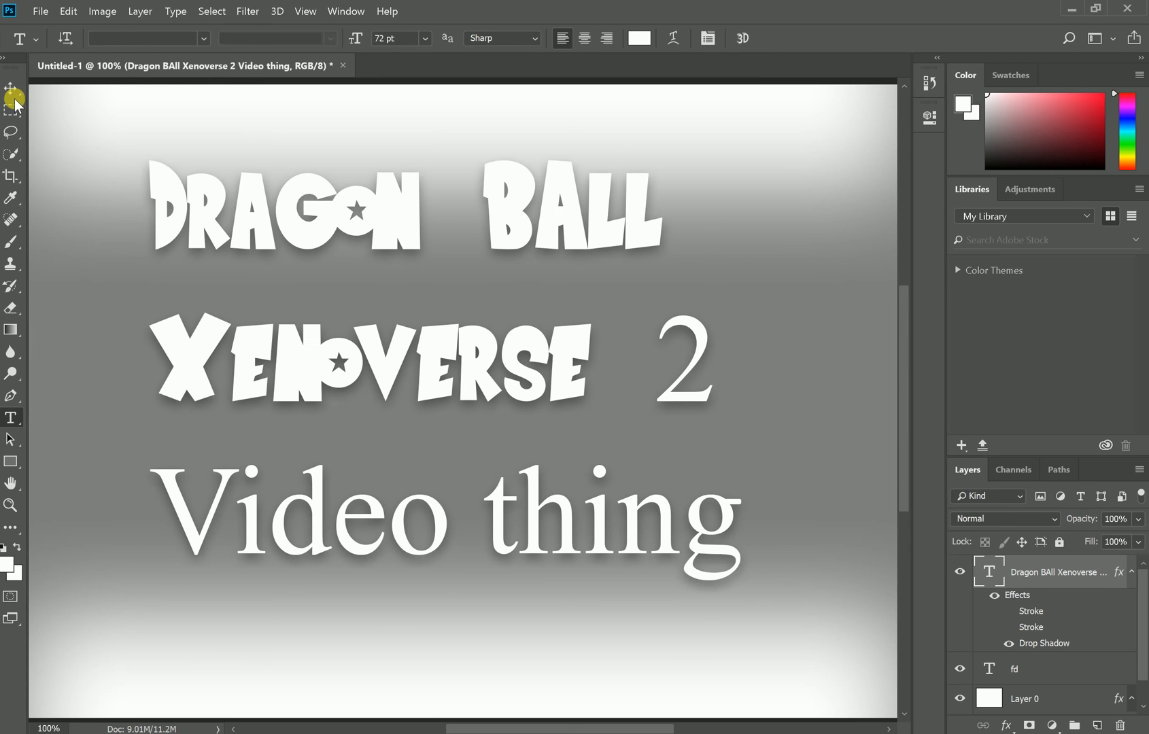
Browse the Pictures, Documents, My Spore Creations and Videos folders for an image file to open.
{"action": "left_click", "coordinate": [12, 92]}
{"action": "left_click", "coordinate": [39, 11]}
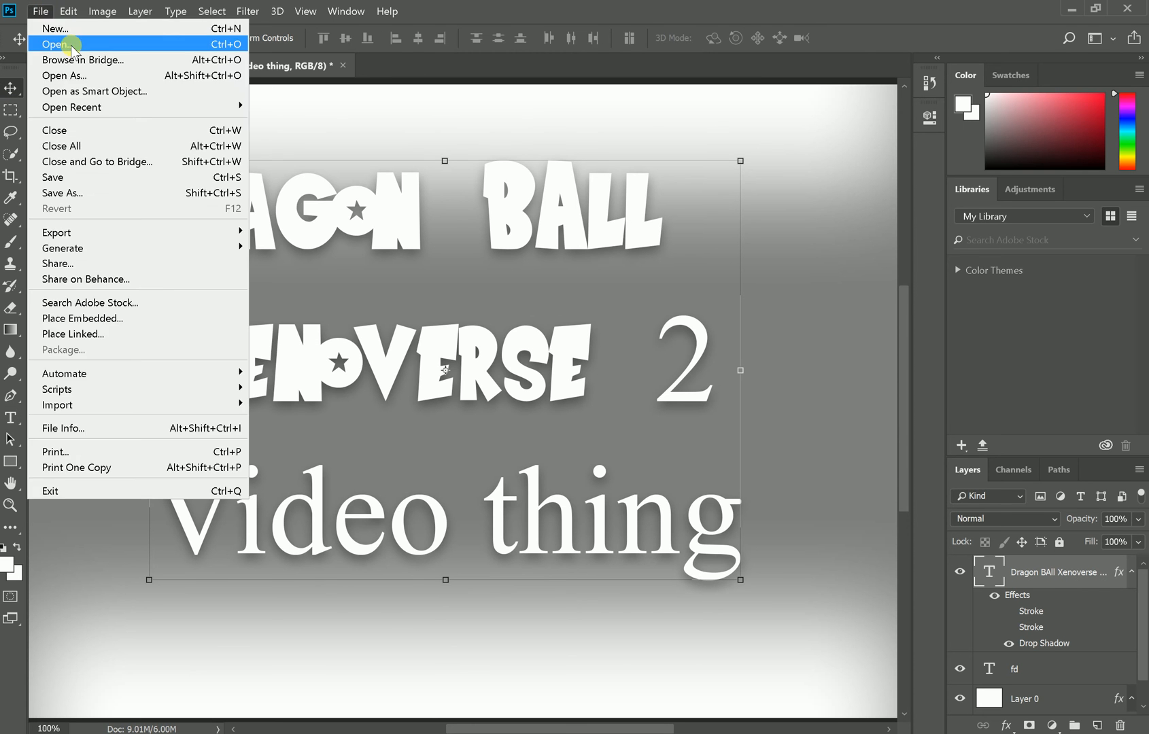
{"action": "left_click", "coordinate": [71, 44]}
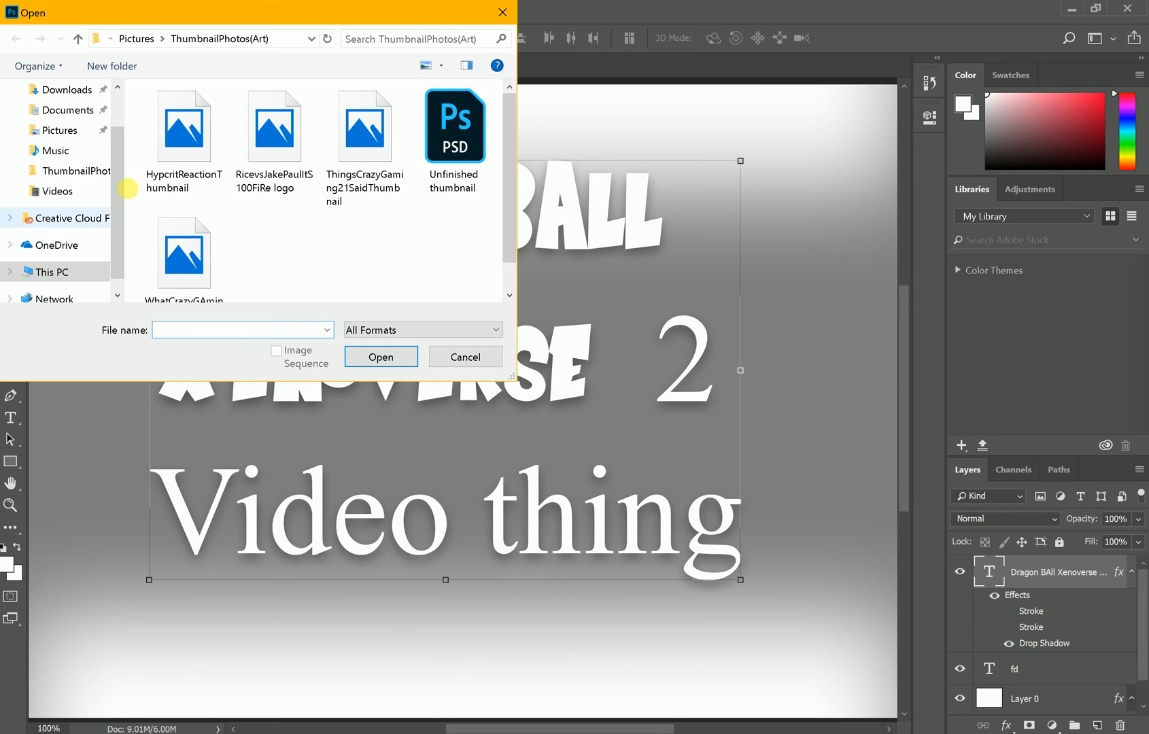
{"action": "left_click", "coordinate": [53, 131]}
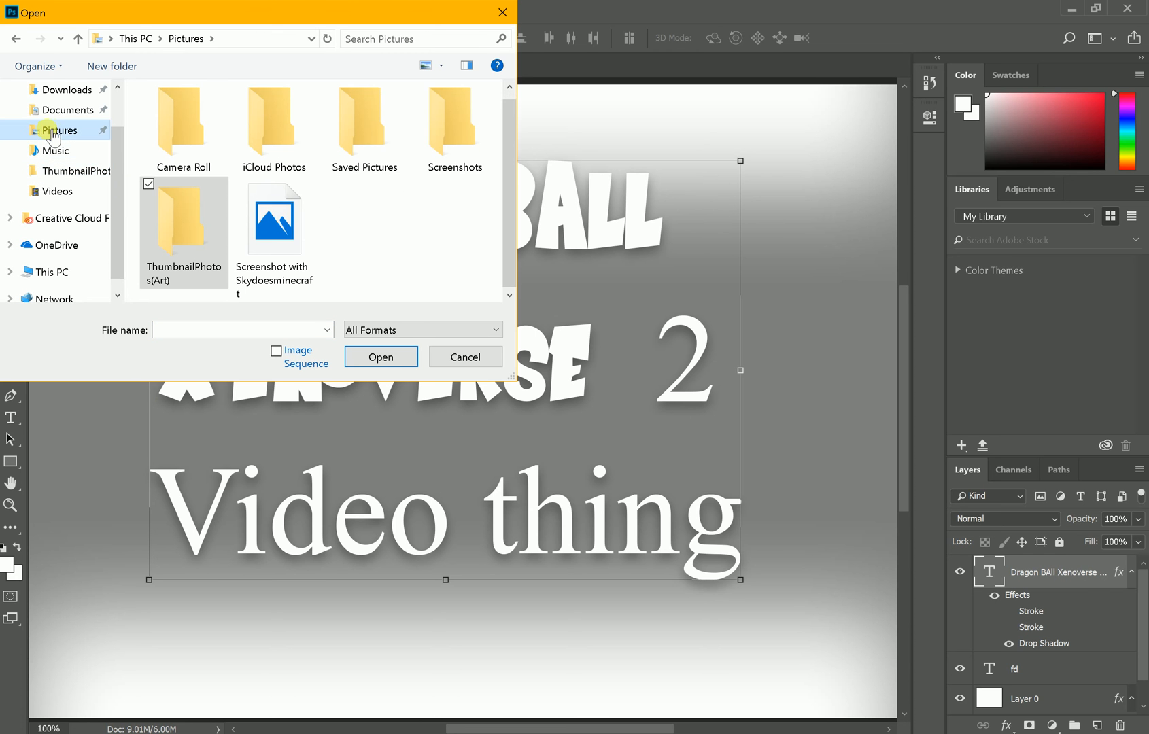
{"action": "left_click", "coordinate": [86, 112]}
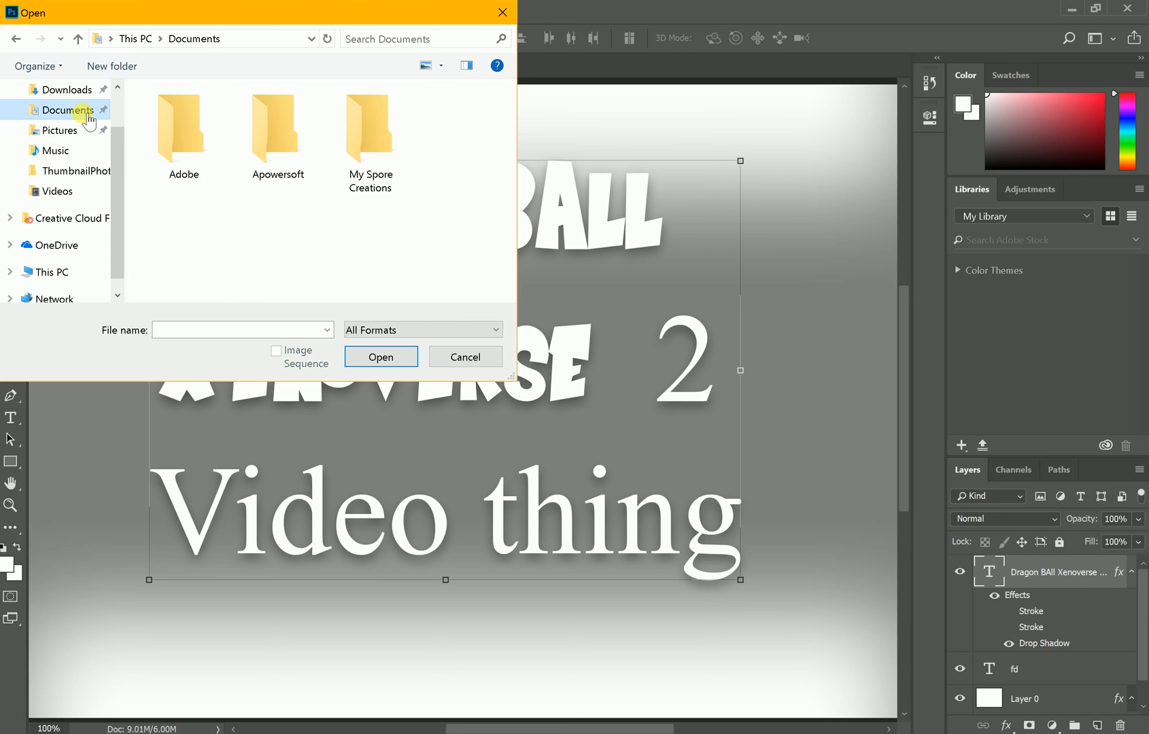
{"action": "double_click", "coordinate": [343, 151]}
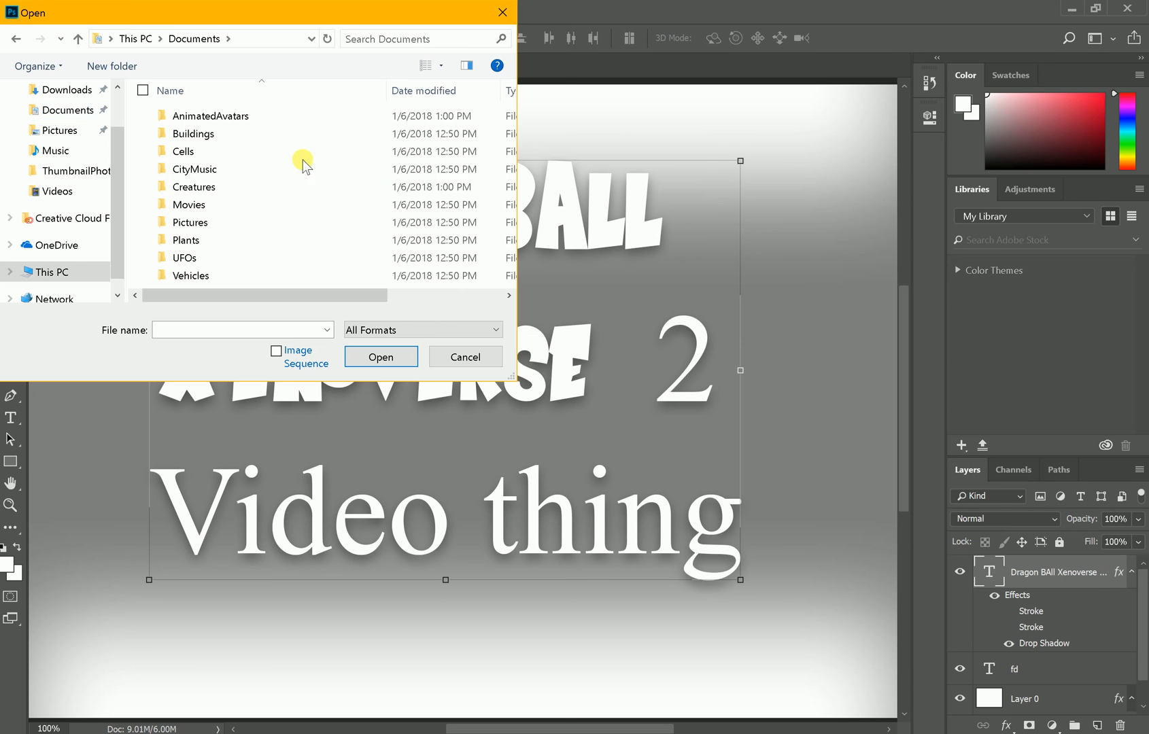
{"action": "double_click", "coordinate": [213, 152]}
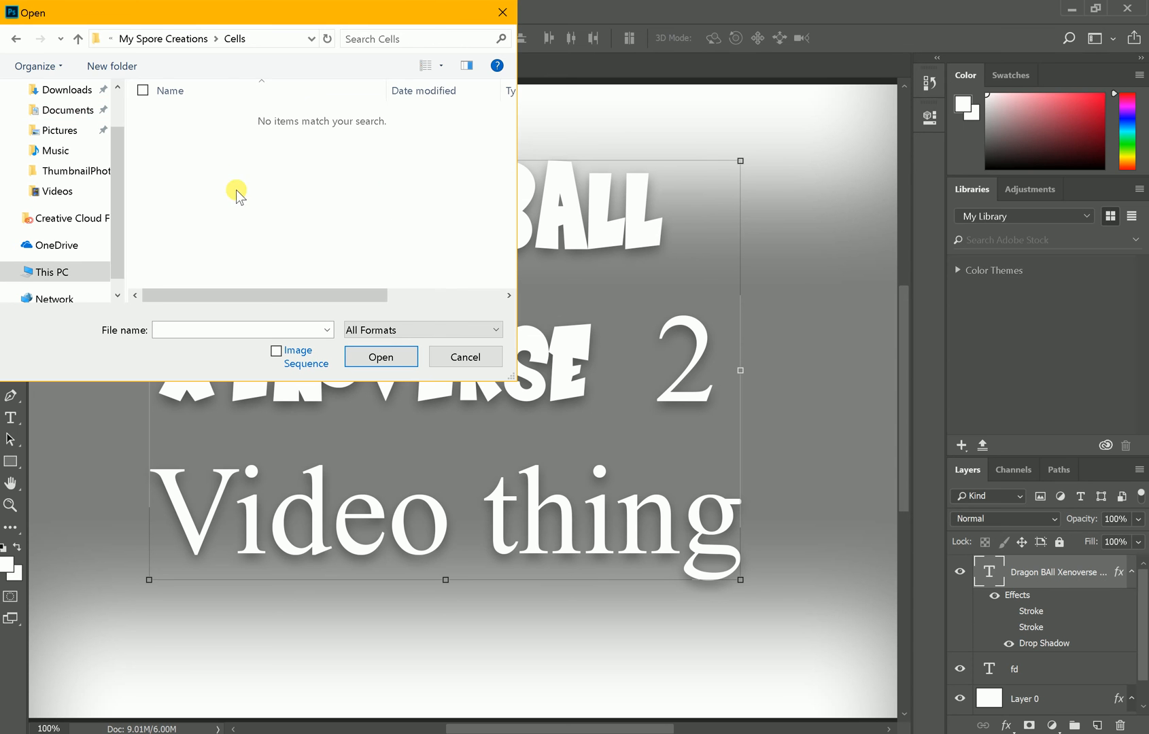
{"action": "left_click", "coordinate": [64, 109]}
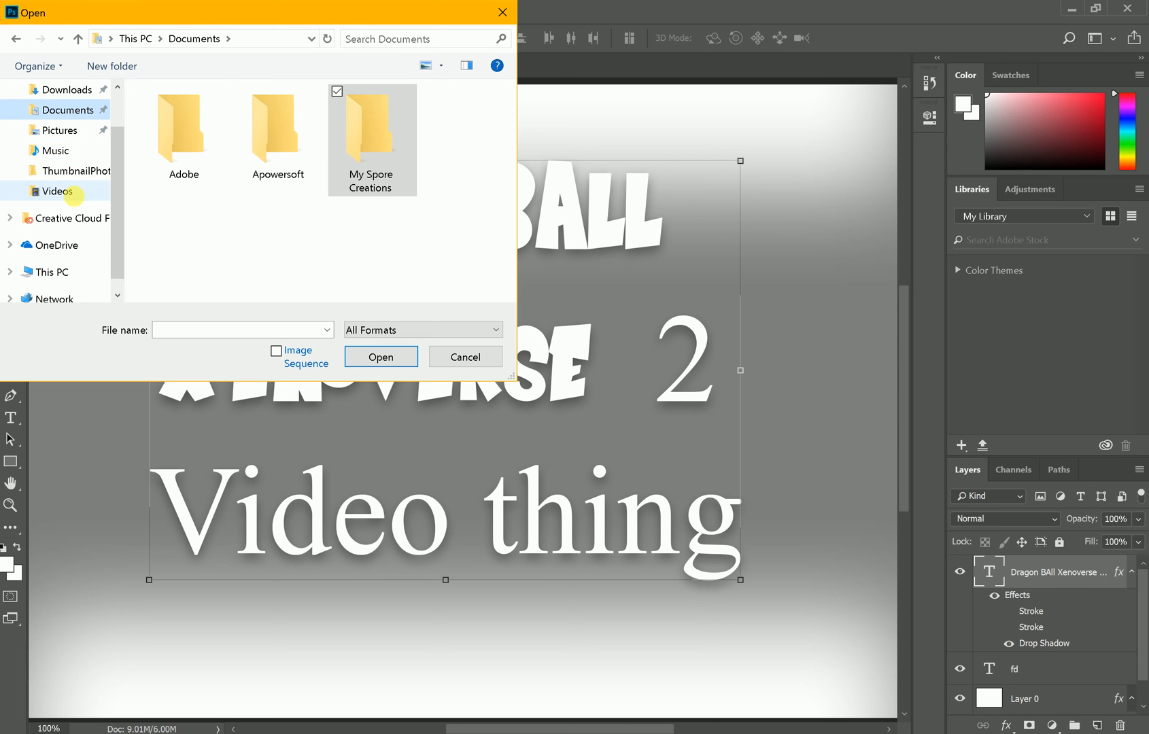
{"action": "left_click", "coordinate": [68, 191]}
Open HypcritReactionThumbnail from the ThumbnailPhotos(Art) folder to view it, and close the image.
{"action": "left_click", "coordinate": [73, 171]}
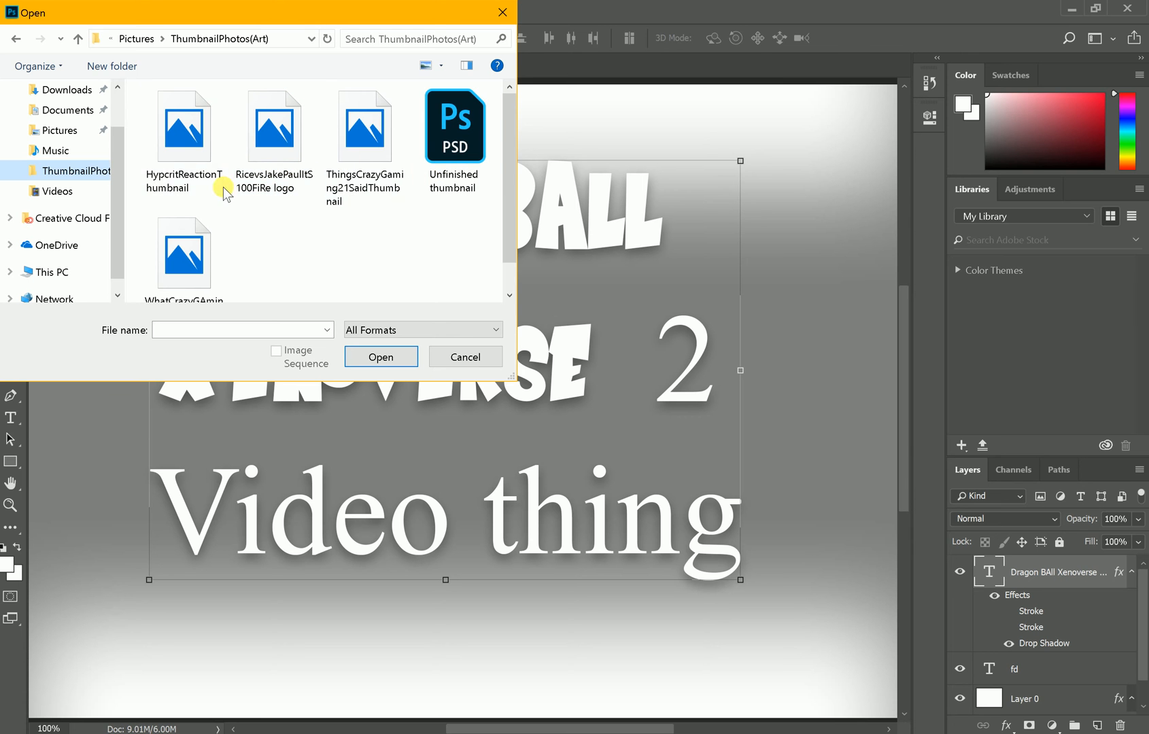
{"action": "double_click", "coordinate": [185, 182]}
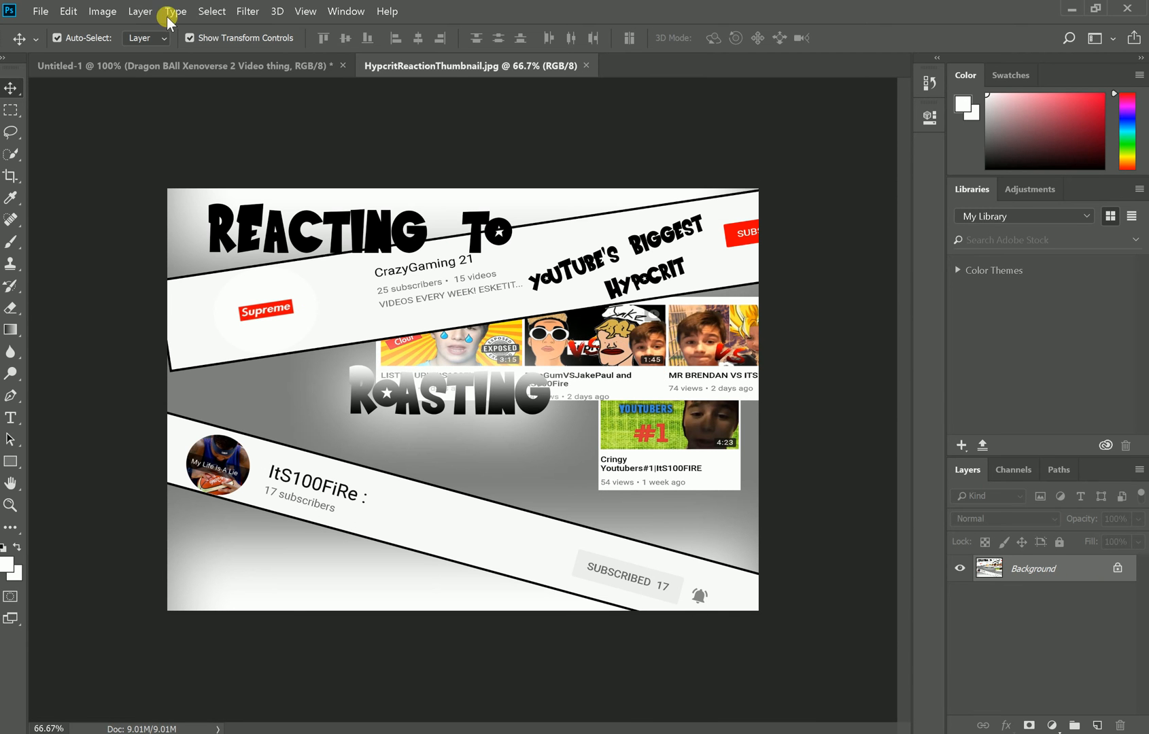
{"action": "left_click", "coordinate": [588, 65]}
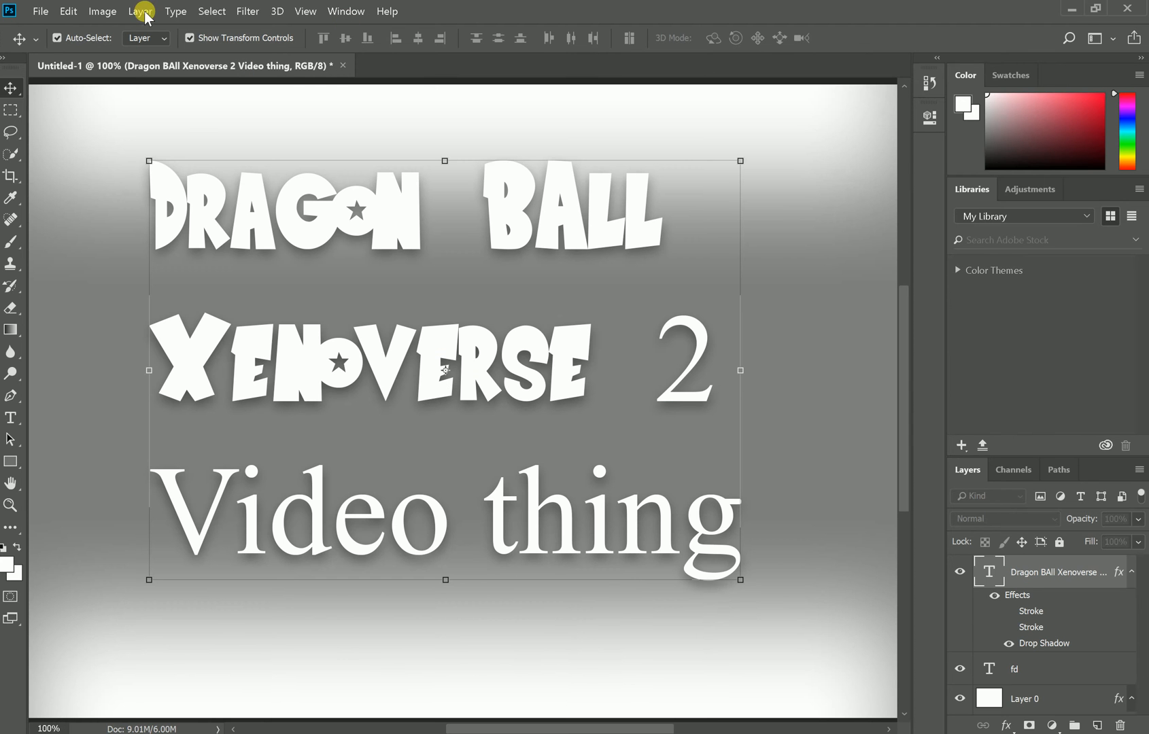
Browse the ThumbnailPhotos(Art), Pictures and Camera Roll folders for an image file to open.
{"action": "left_click", "coordinate": [44, 11]}
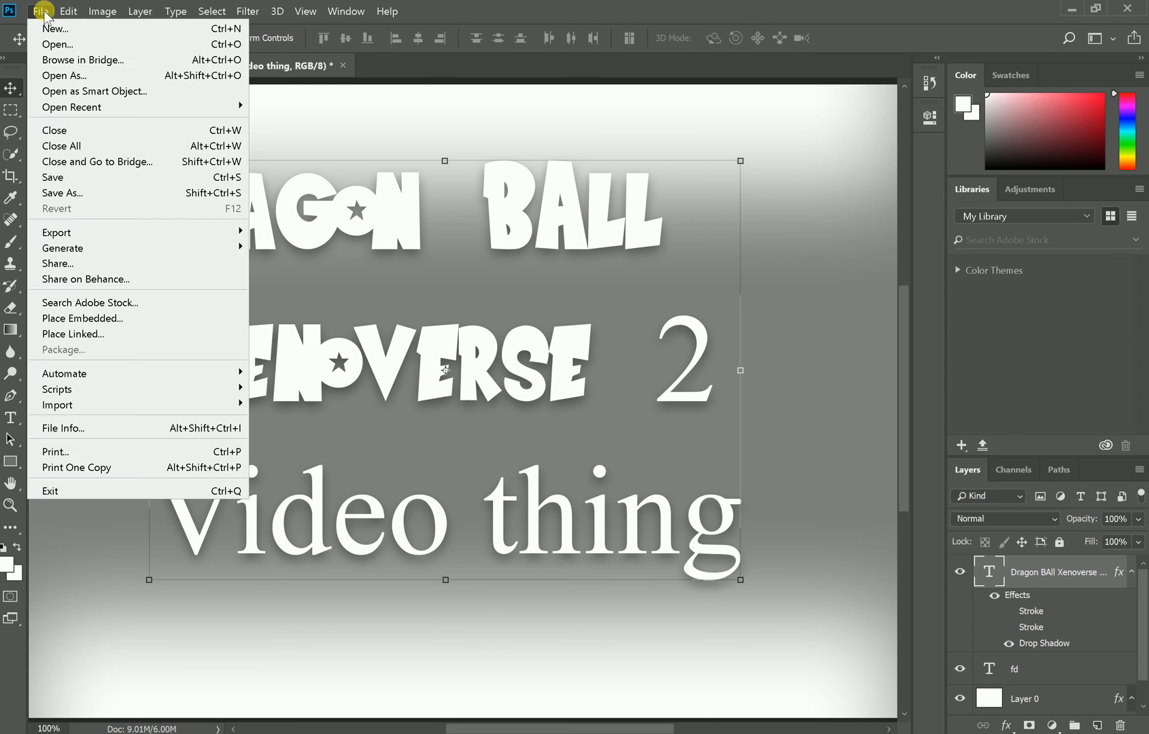
{"action": "left_click", "coordinate": [60, 45]}
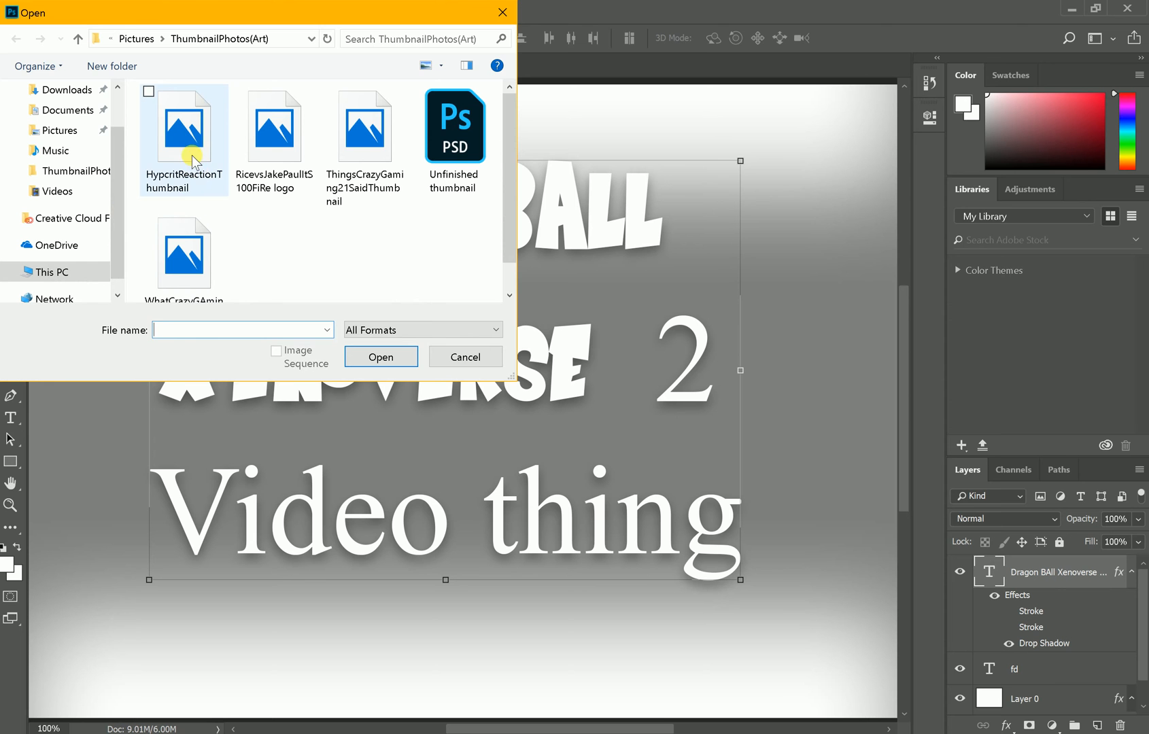
{"action": "left_click", "coordinate": [80, 188]}
{"action": "left_click", "coordinate": [80, 170]}
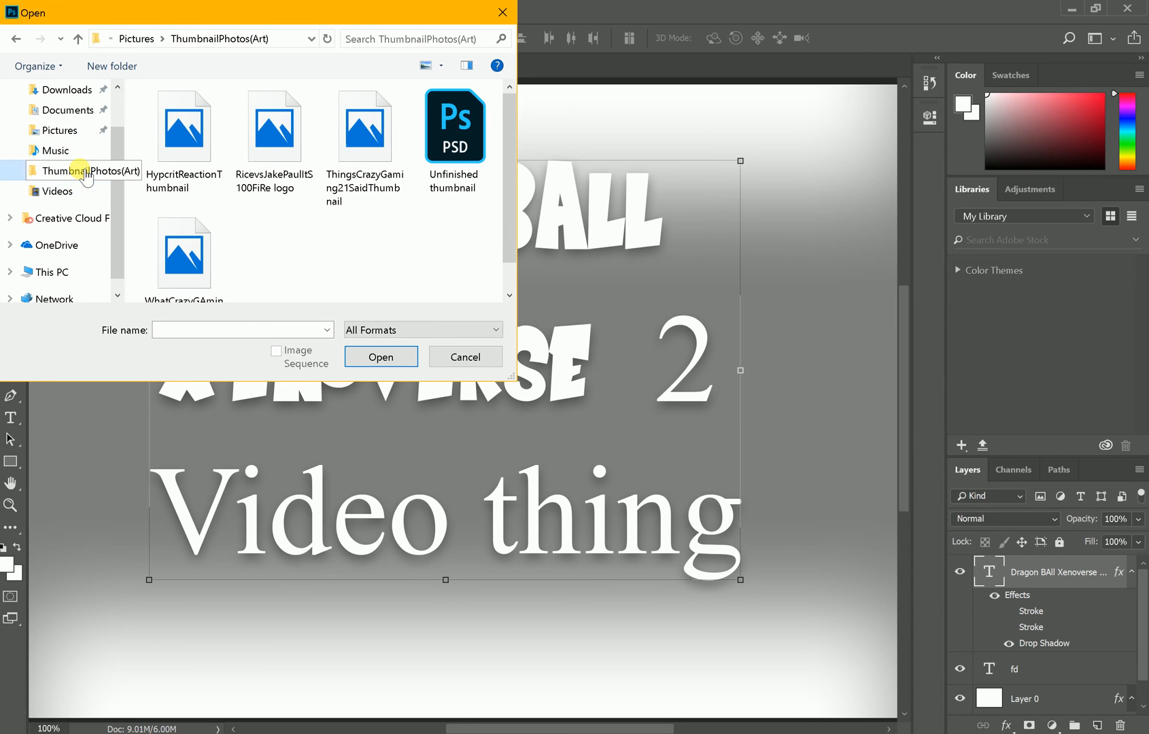
{"action": "scroll", "coordinate": [373, 191], "scroll_direction": "down", "scroll_amount": 1}
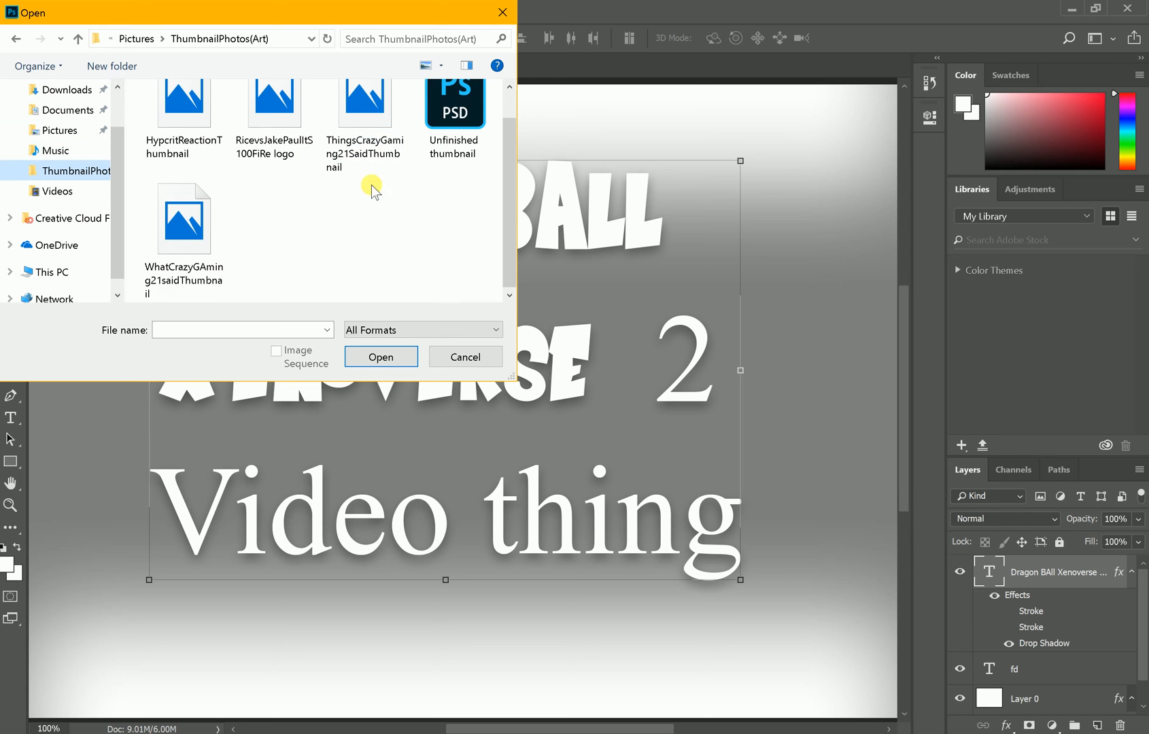
{"action": "scroll", "coordinate": [302, 233], "scroll_direction": "up", "scroll_amount": 1}
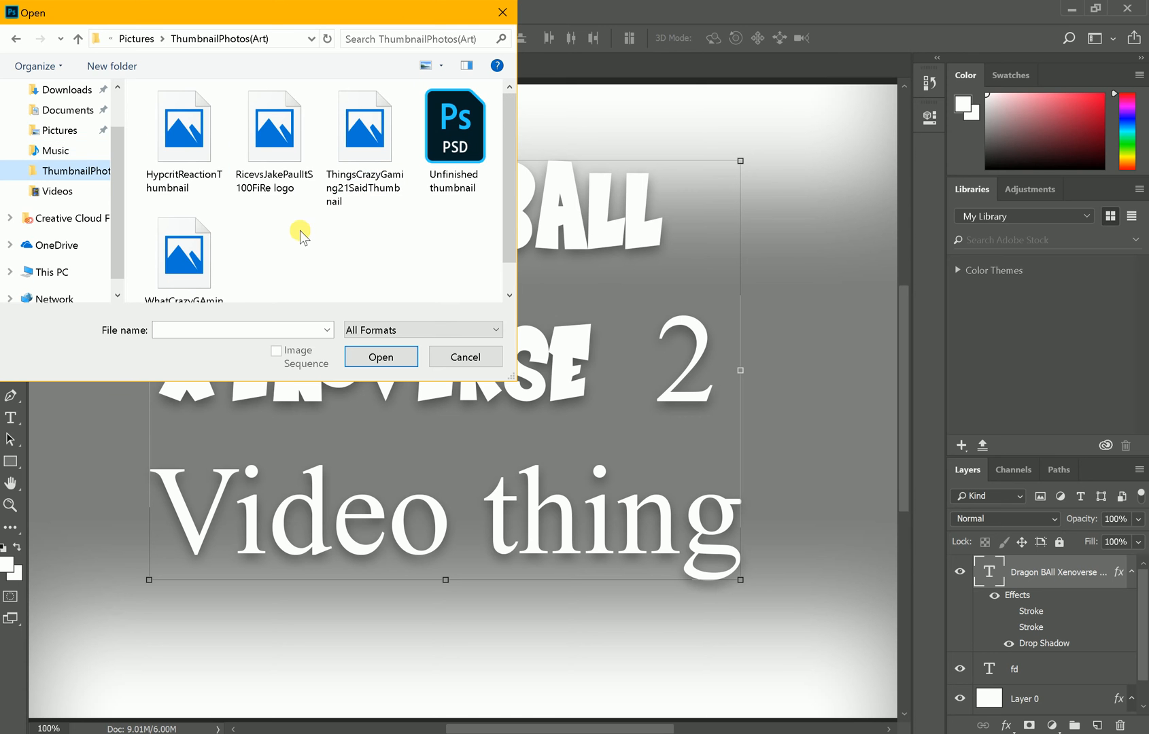
{"action": "left_click", "coordinate": [73, 136]}
{"action": "double_click", "coordinate": [184, 143]}
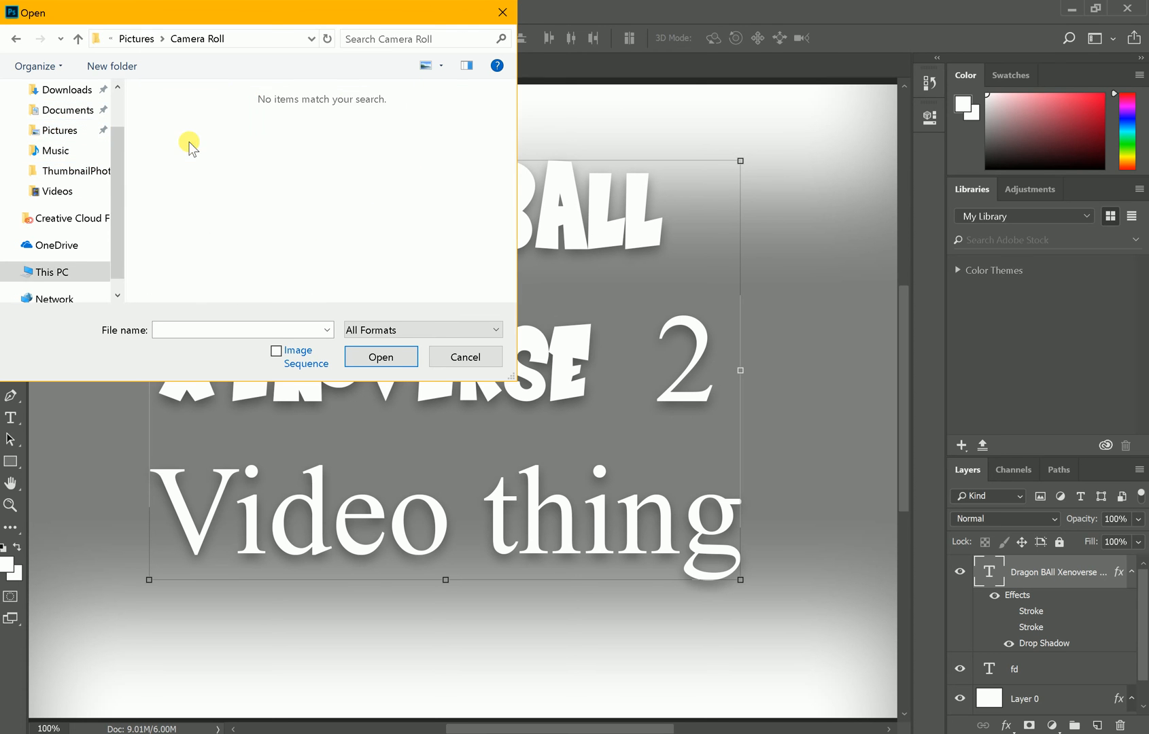
{"action": "left_click", "coordinate": [76, 131]}
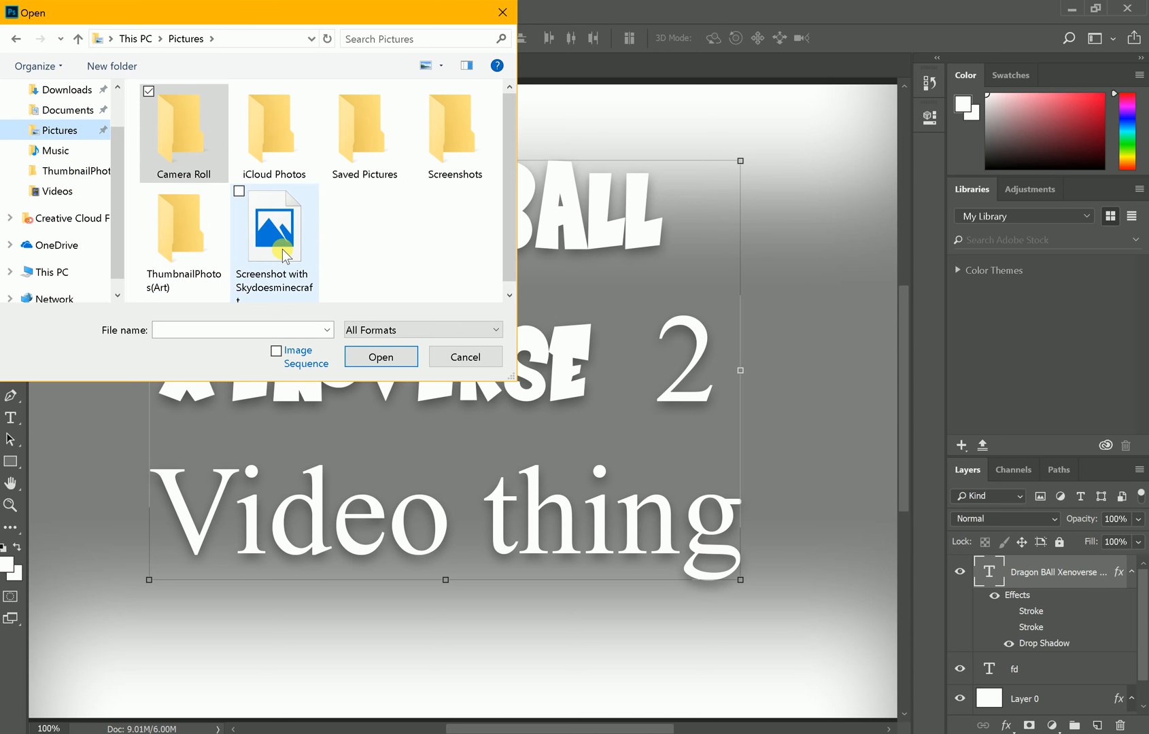
{"action": "double_click", "coordinate": [182, 227]}
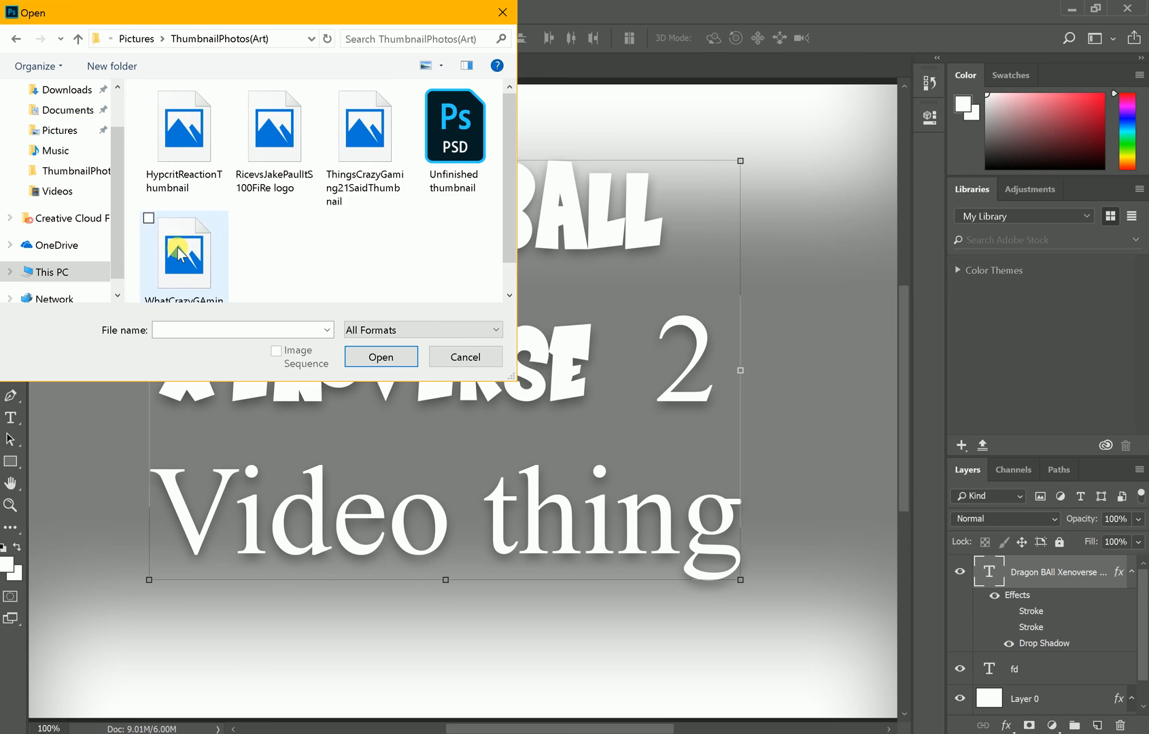
{"action": "scroll", "coordinate": [296, 233], "scroll_direction": "down", "scroll_amount": 1}
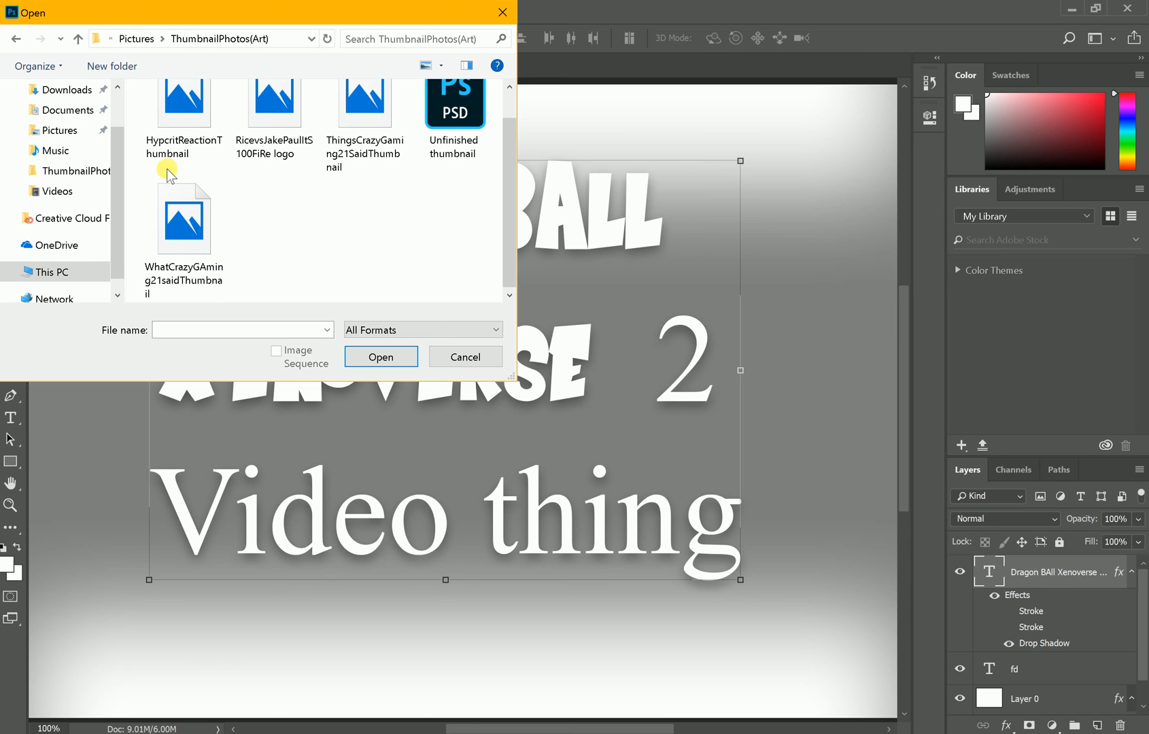
Open Screenshot (1) from the Screenshots folder to view it, and close the image.
{"action": "left_click", "coordinate": [10, 38]}
{"action": "double_click", "coordinate": [418, 133]}
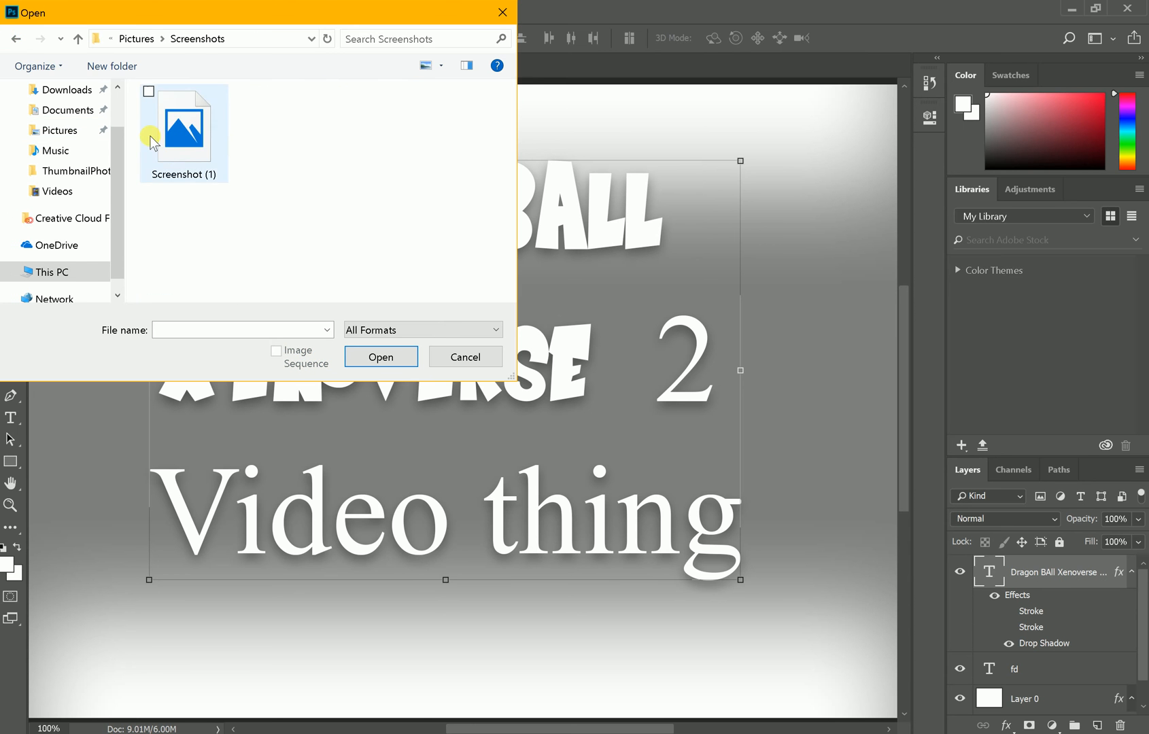
{"action": "double_click", "coordinate": [154, 142]}
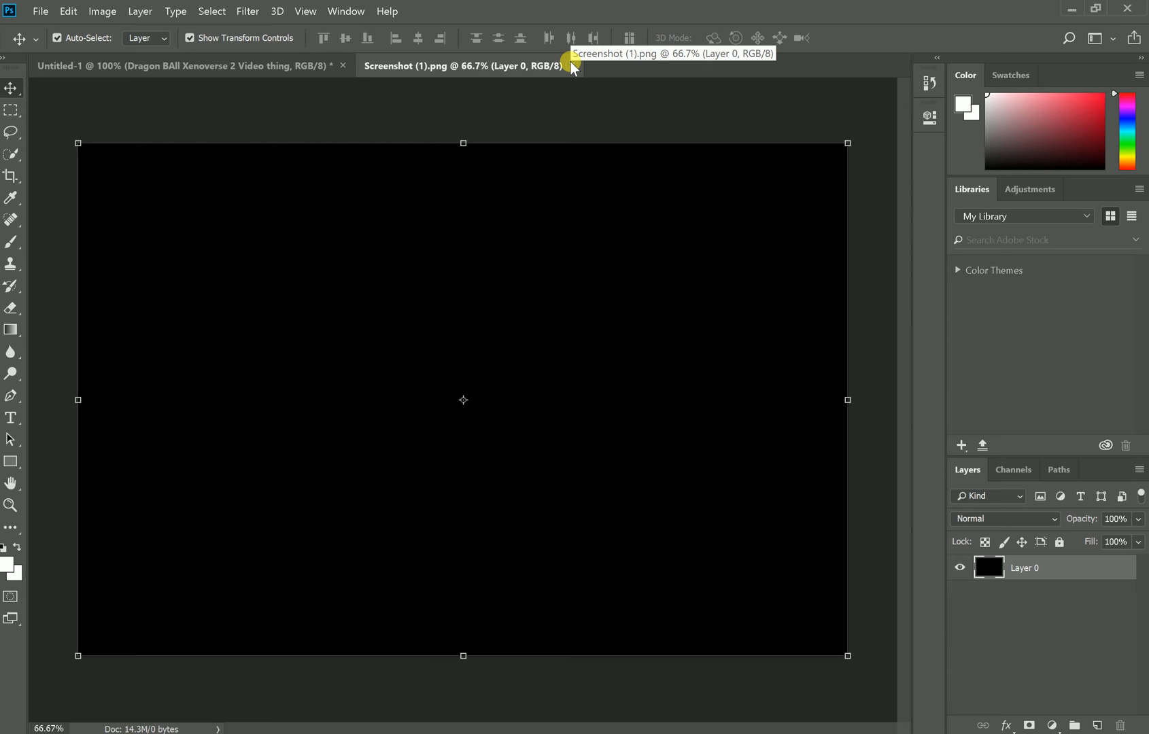
{"action": "left_click", "coordinate": [571, 65]}
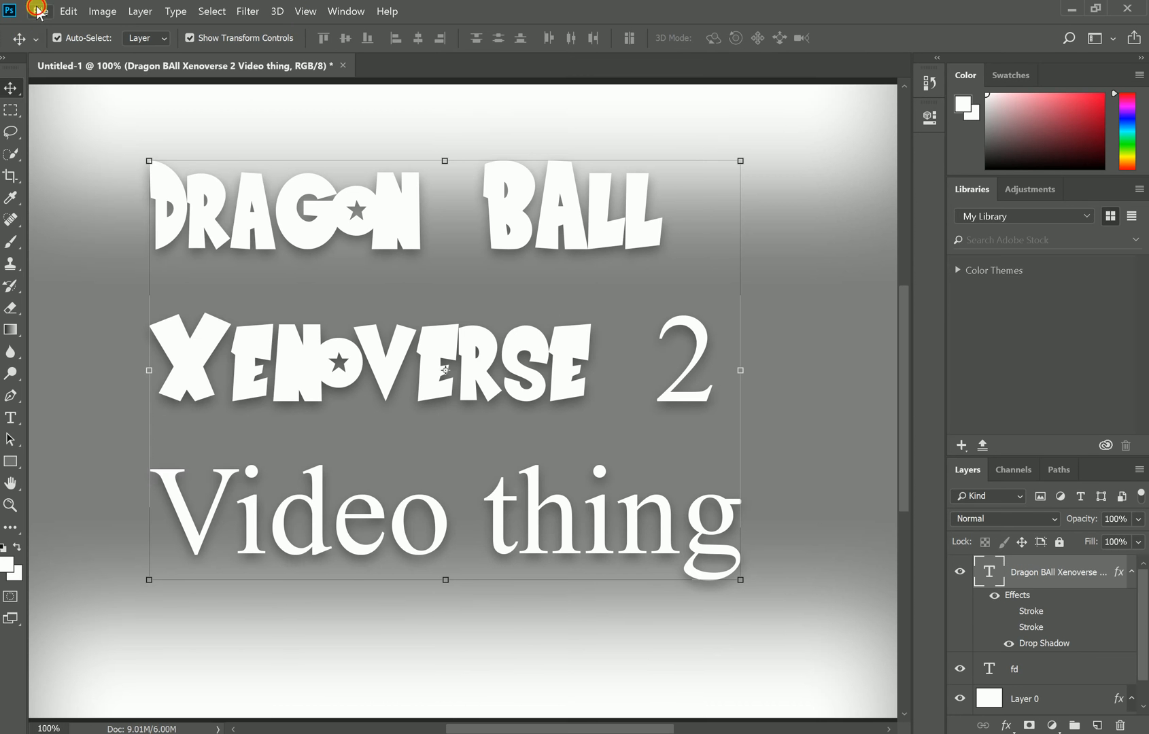
Look for an image to open in the Pictures, Documents, Desktop, This PC and Saved Pictures folders, and cancel opening.
{"action": "left_click", "coordinate": [38, 11]}
{"action": "key", "text": "Escape"}
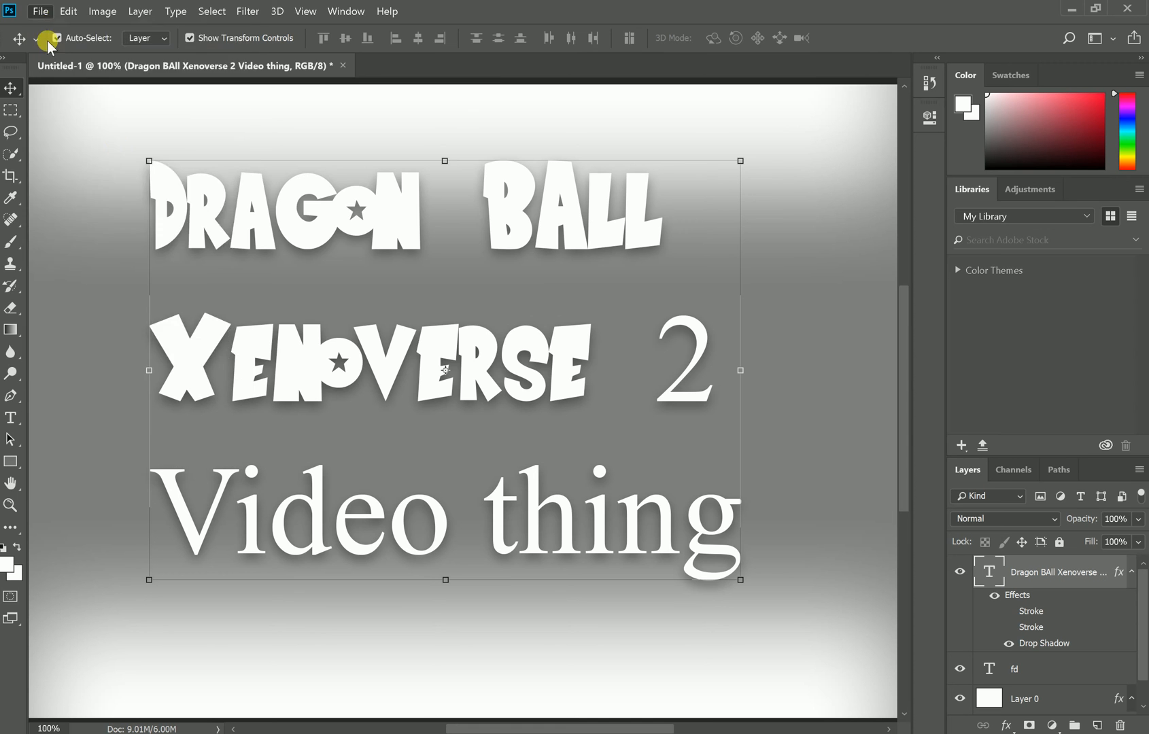
{"action": "key", "text": "ctrl+o"}
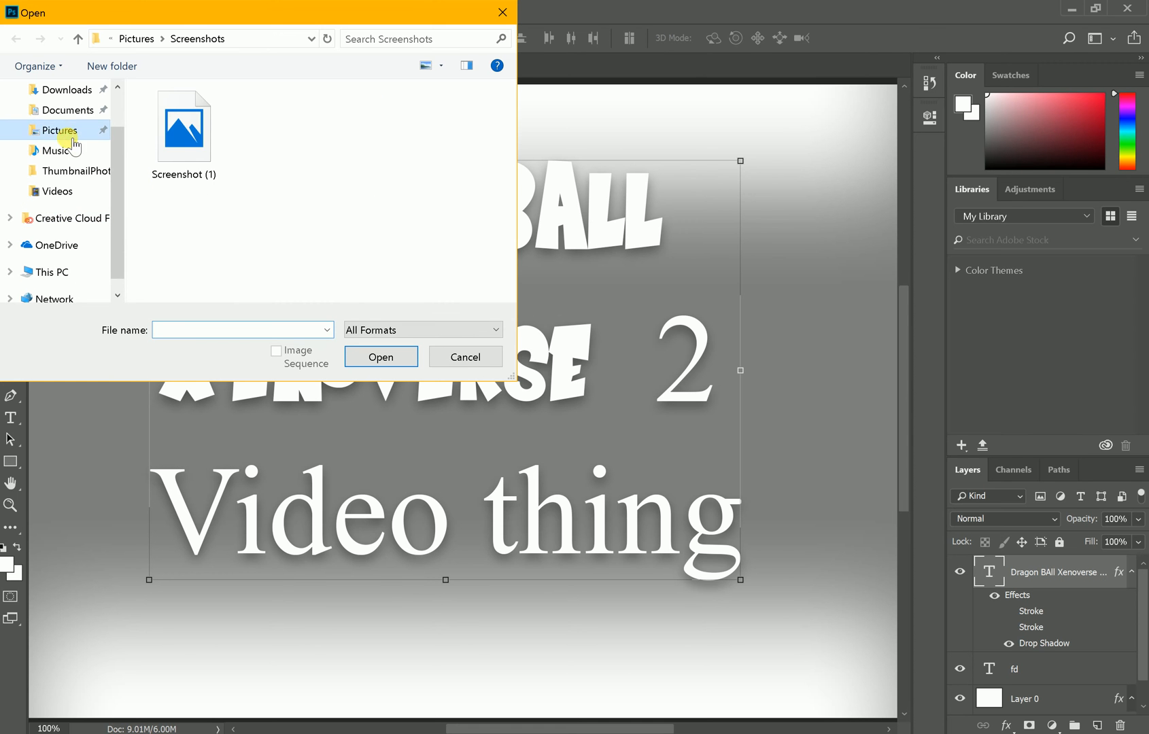
{"action": "left_click", "coordinate": [68, 129]}
{"action": "scroll", "coordinate": [71, 109], "scroll_direction": "up", "scroll_amount": 2}
{"action": "left_click", "coordinate": [63, 143]}
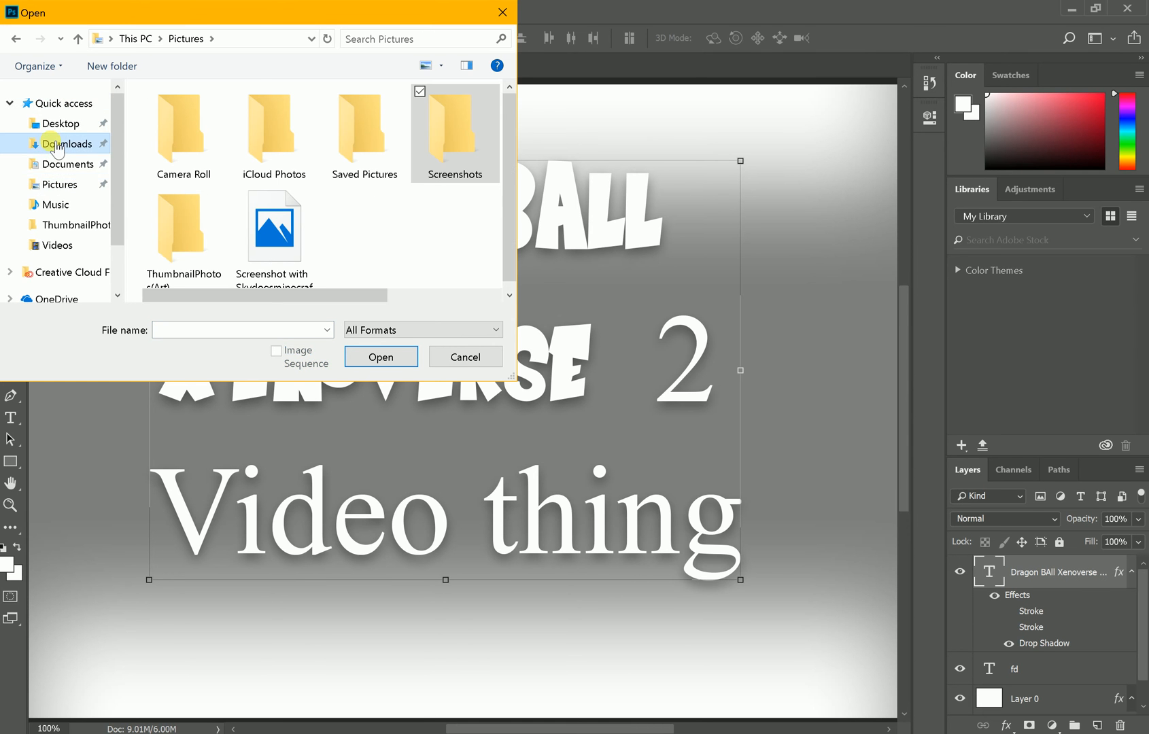
{"action": "left_click", "coordinate": [54, 163]}
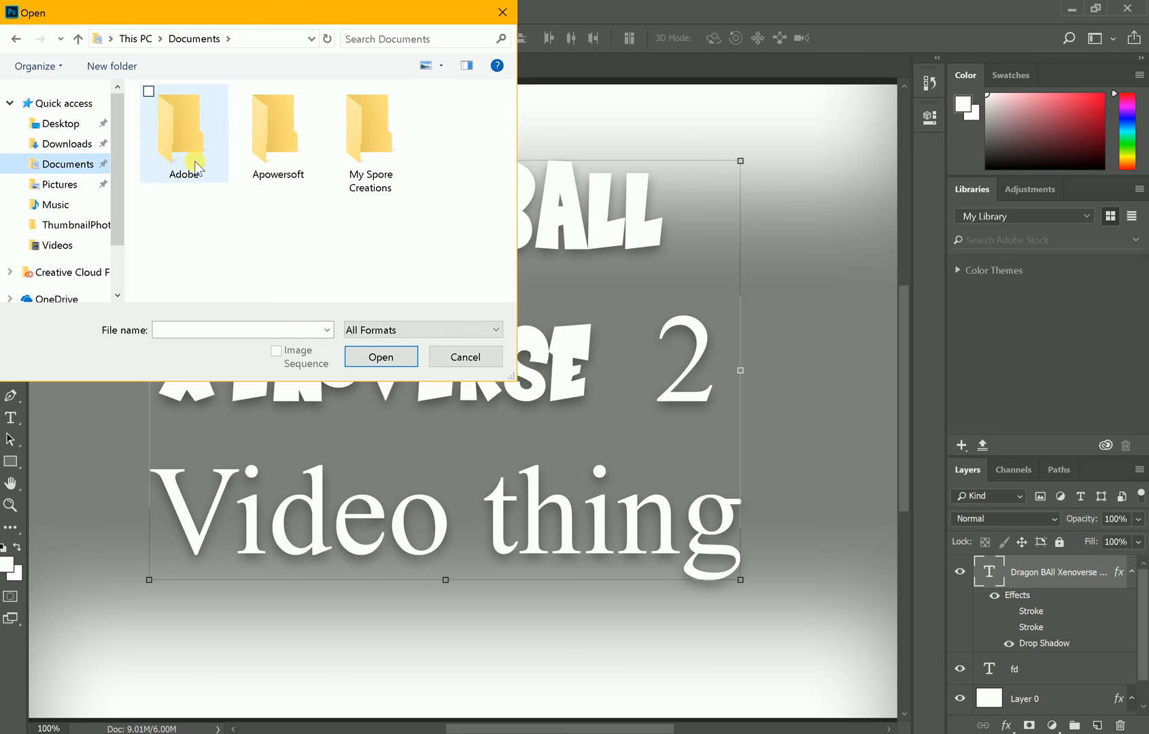
{"action": "left_click", "coordinate": [53, 123]}
{"action": "left_click", "coordinate": [221, 108]}
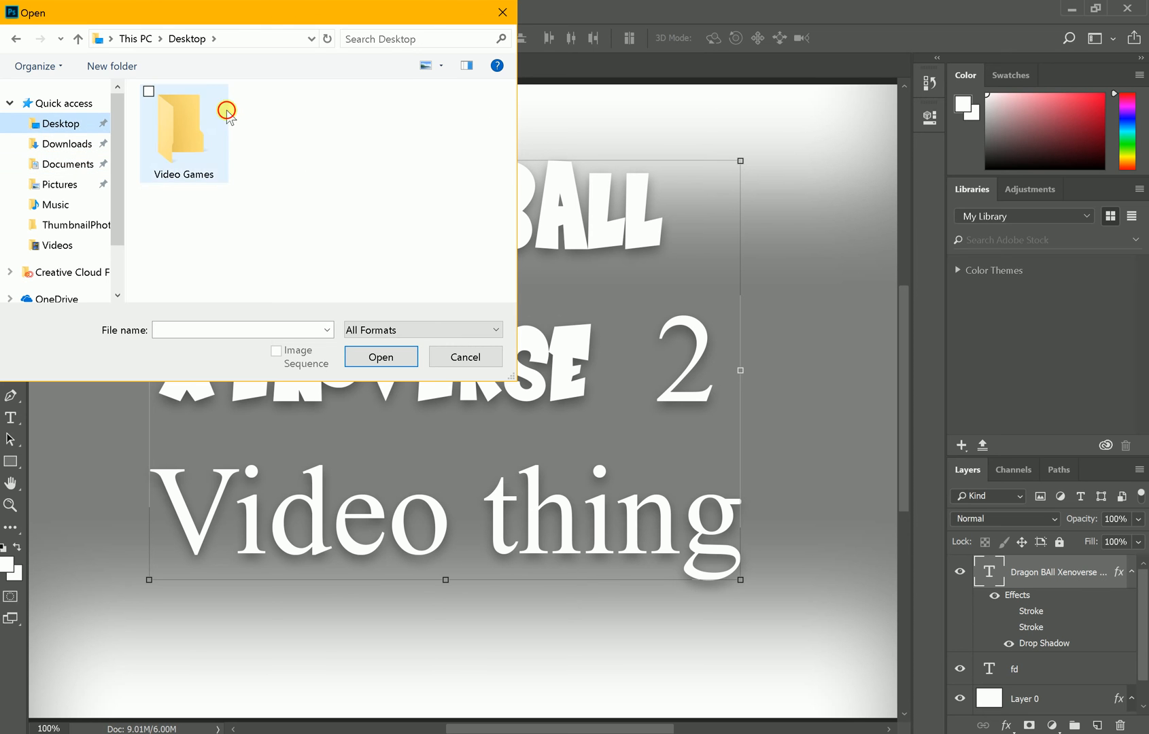
{"action": "left_click", "coordinate": [41, 164]}
{"action": "left_click", "coordinate": [29, 204]}
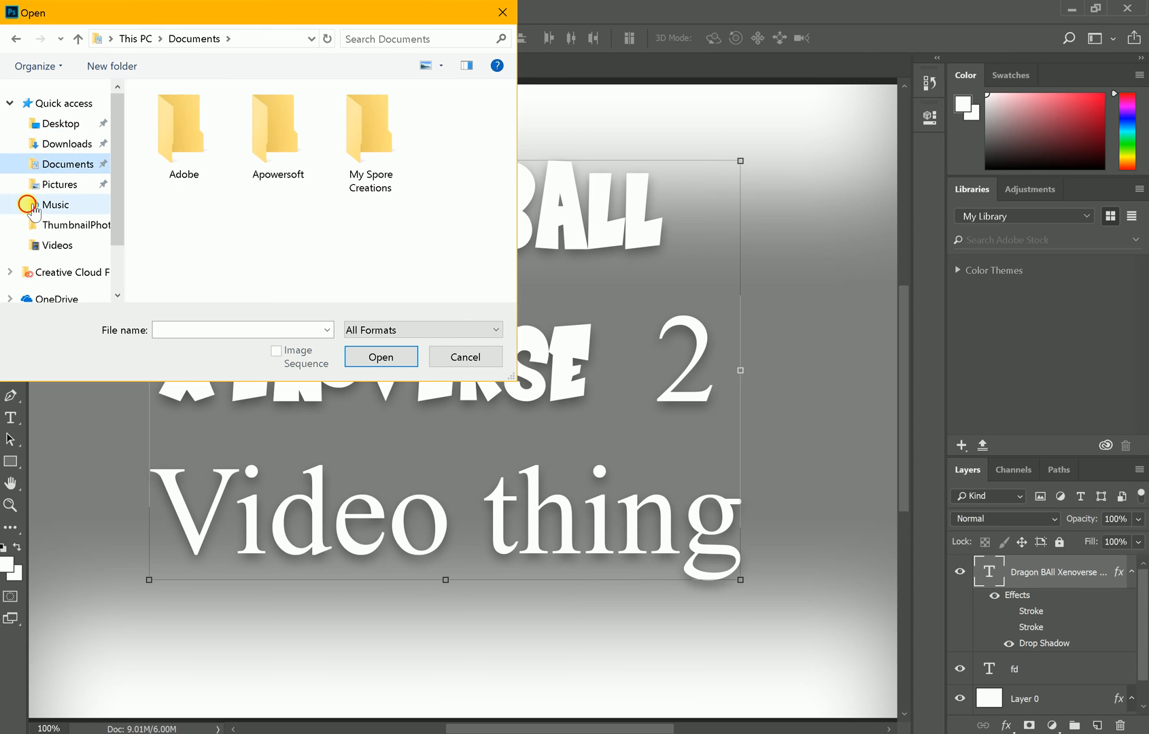
{"action": "left_click", "coordinate": [40, 243]}
{"action": "scroll", "coordinate": [42, 231], "scroll_direction": "down", "scroll_amount": 2}
{"action": "left_click", "coordinate": [38, 248]}
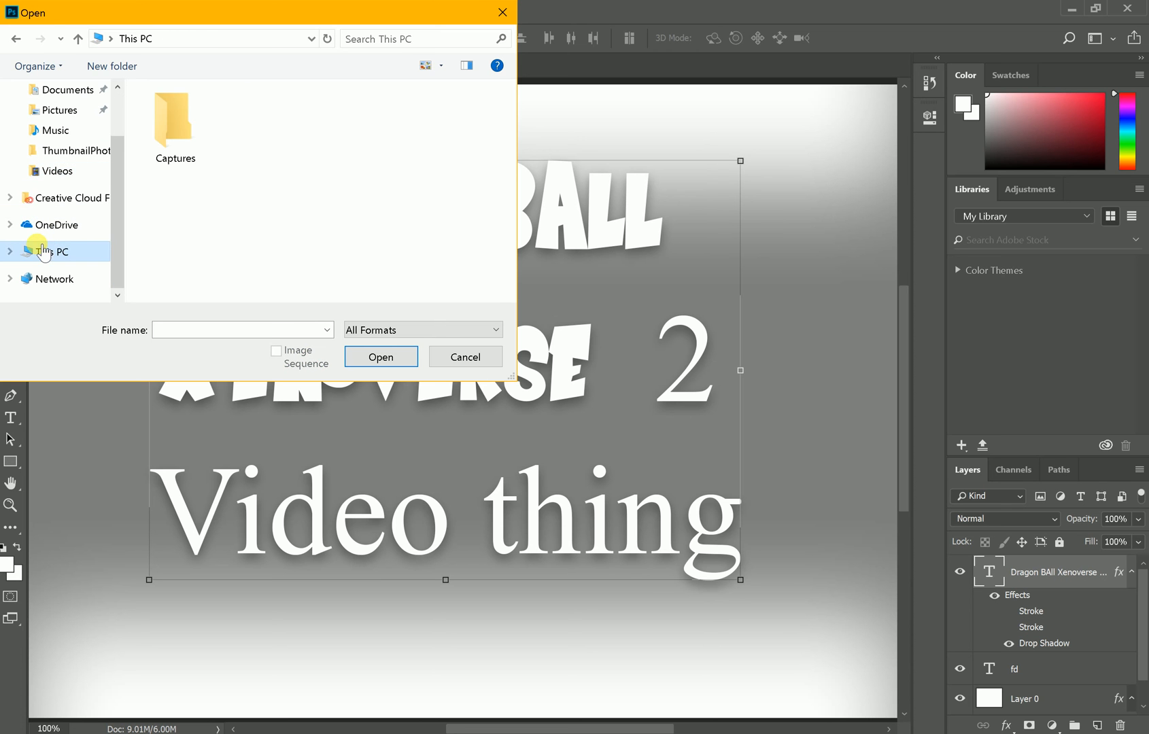
{"action": "double_click", "coordinate": [173, 233]}
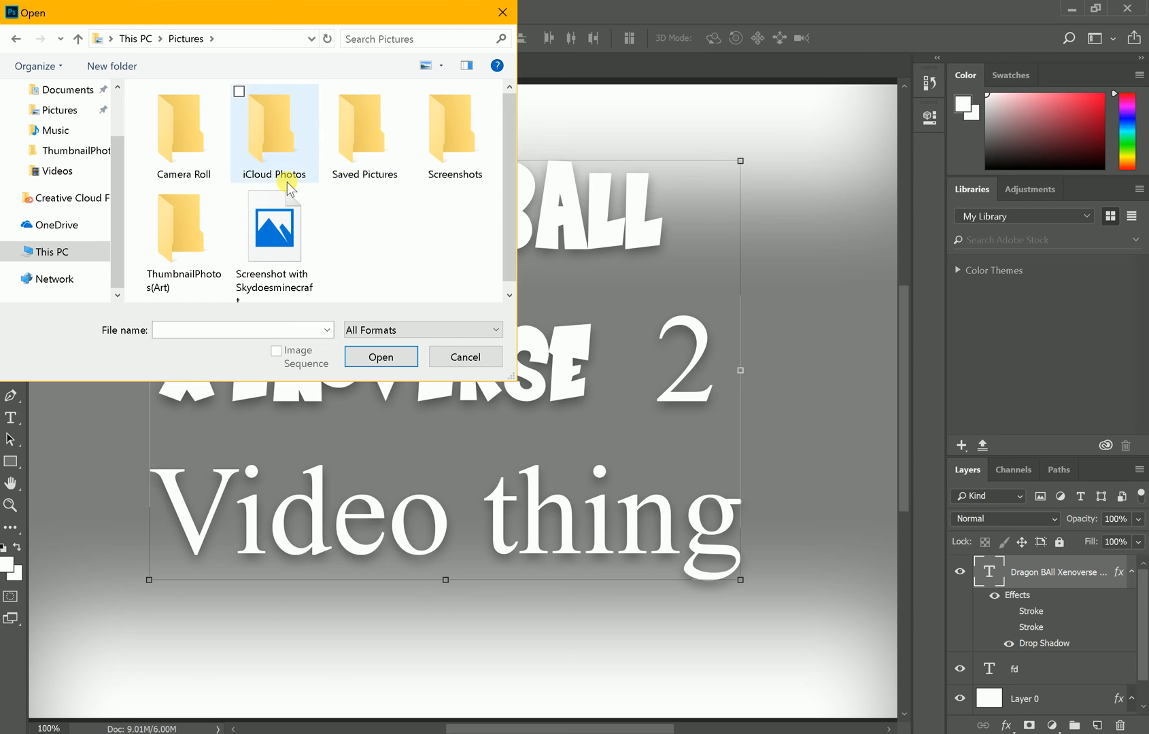
{"action": "double_click", "coordinate": [333, 158]}
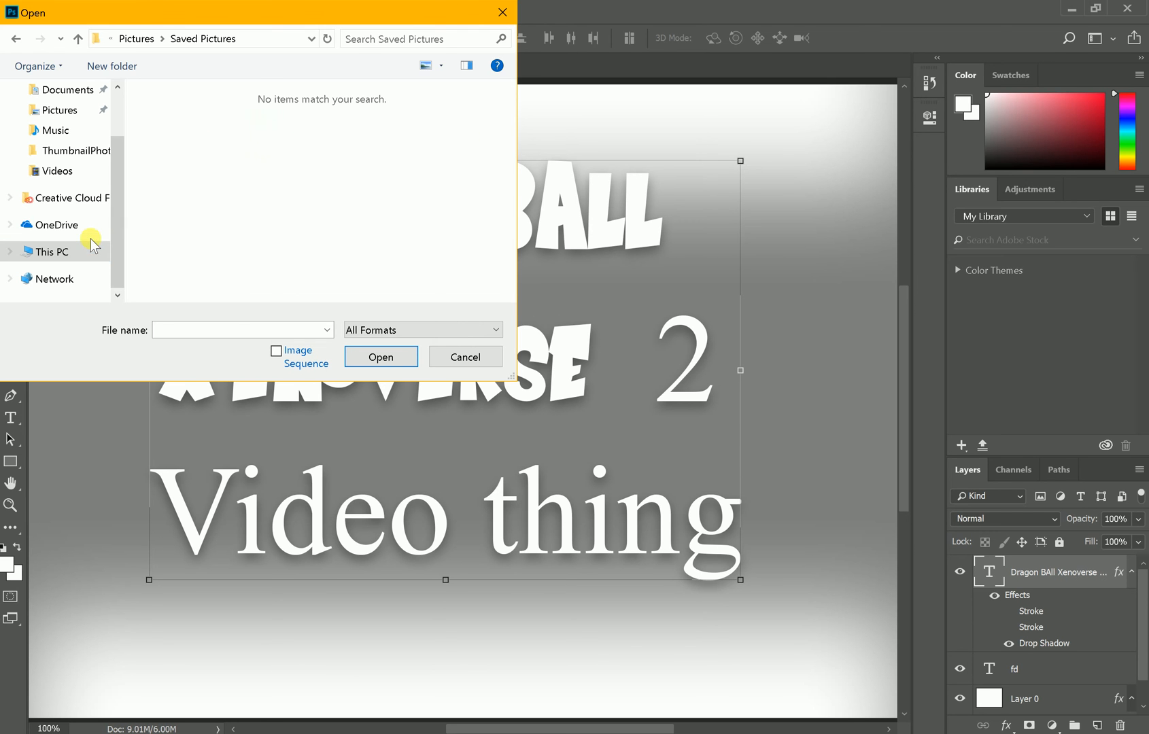
{"action": "left_click", "coordinate": [502, 12]}
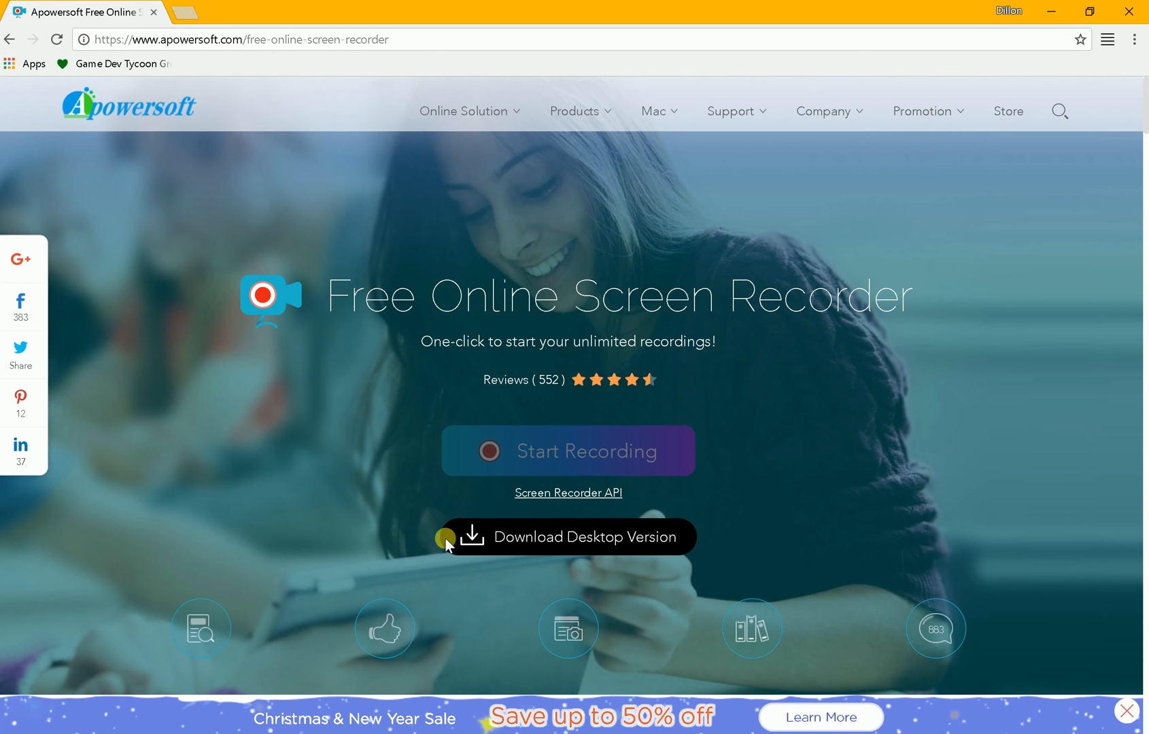
Search Google Images for "Overwatch tracer" in a new browser tab.
{"action": "left_click", "coordinate": [182, 15]}
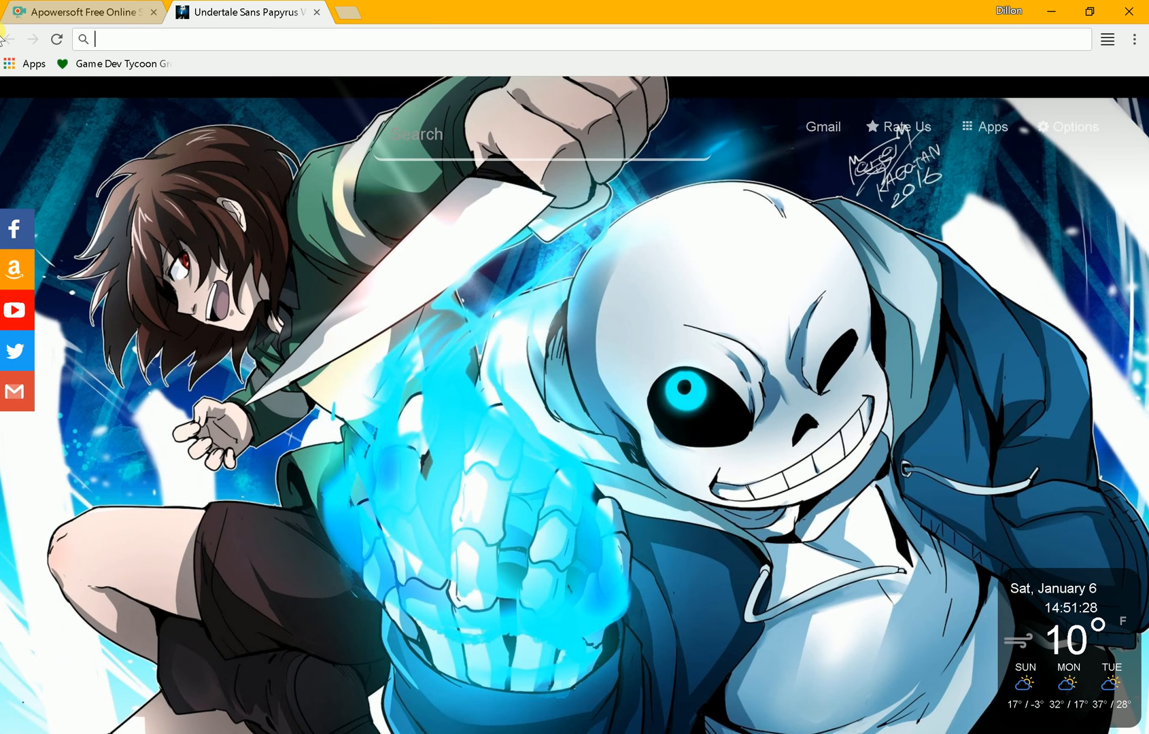
{"action": "type", "text": "Overwatch tr"}
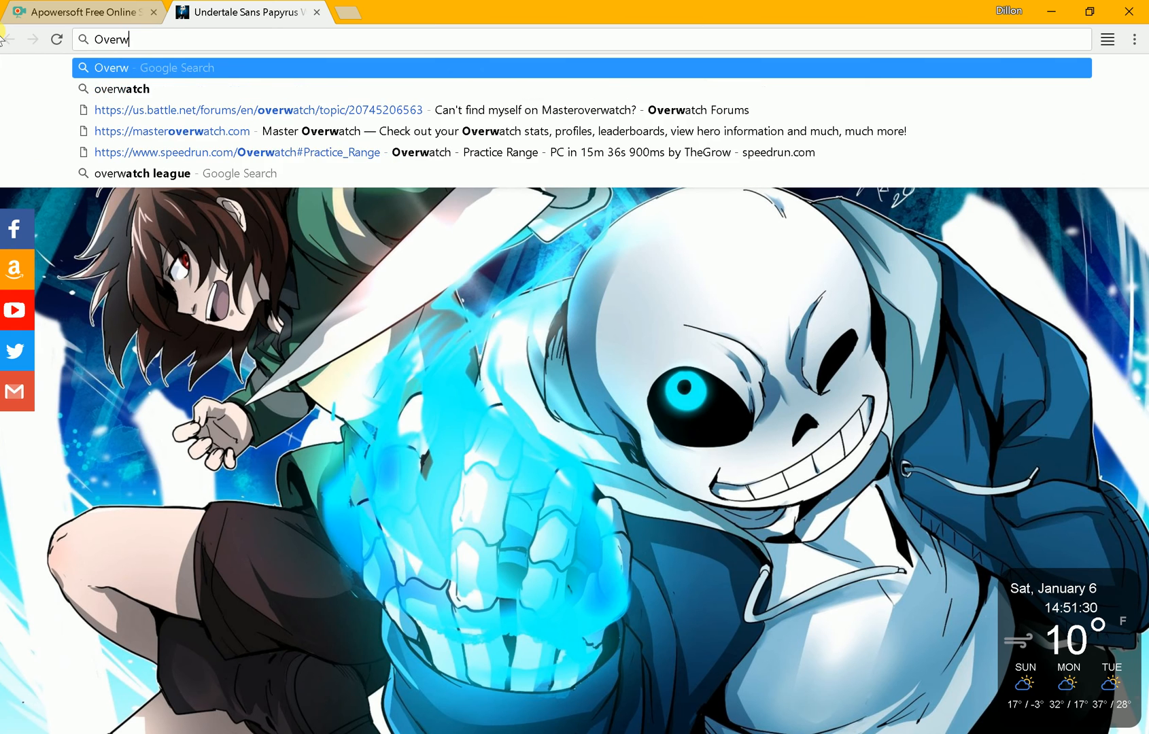
{"action": "type", "text": "acer"}
{"action": "key", "text": "Return"}
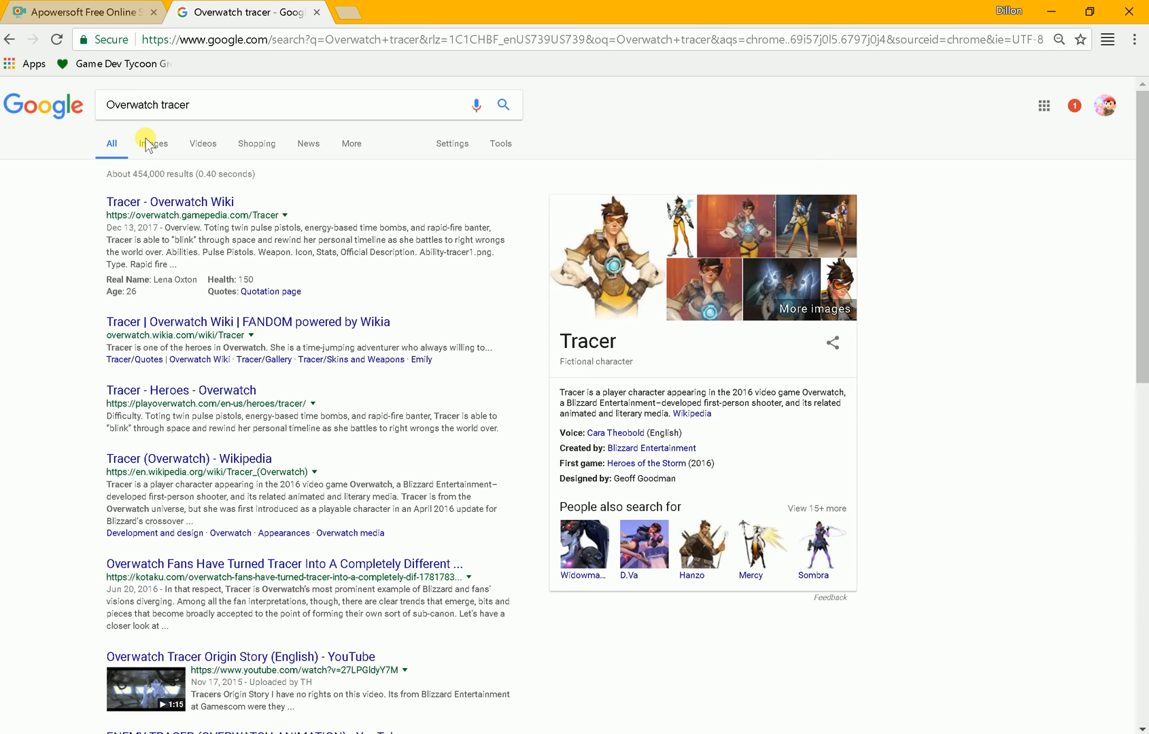
{"action": "left_click", "coordinate": [147, 144]}
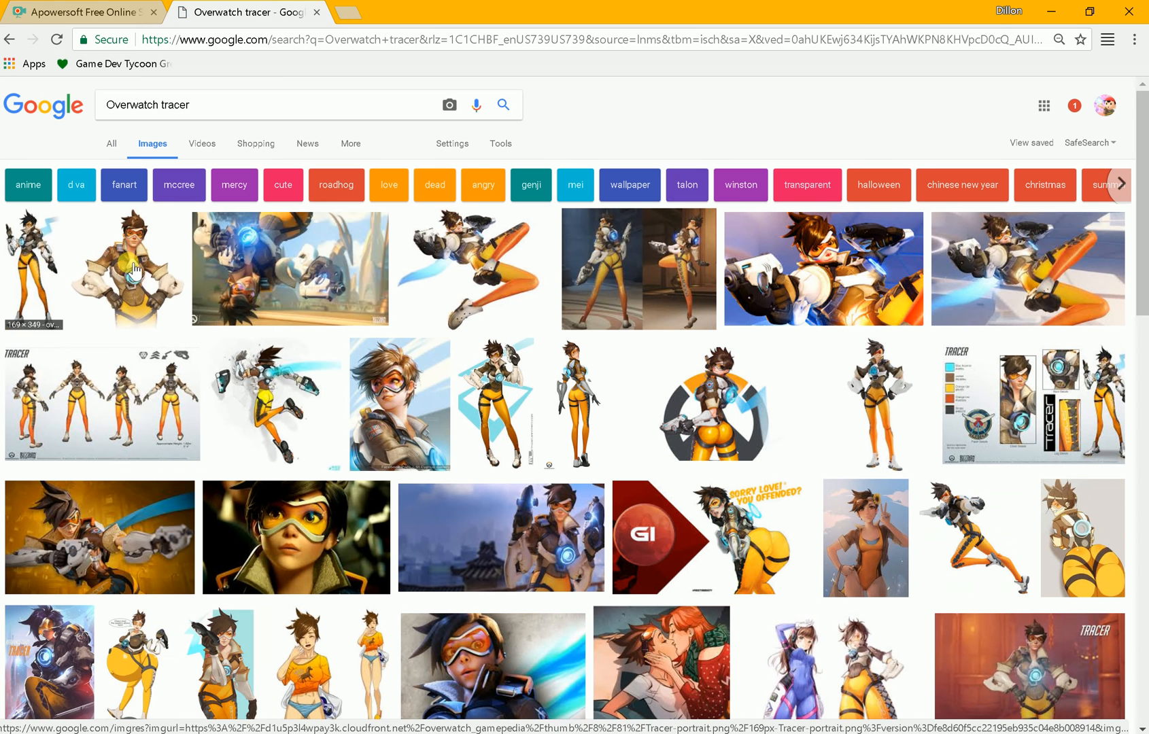
Save the transparent Tracer-5.png image from the results as a PNG named TRacer in the ThumbnailPhotos(Art) folder.
{"action": "left_click", "coordinate": [420, 272]}
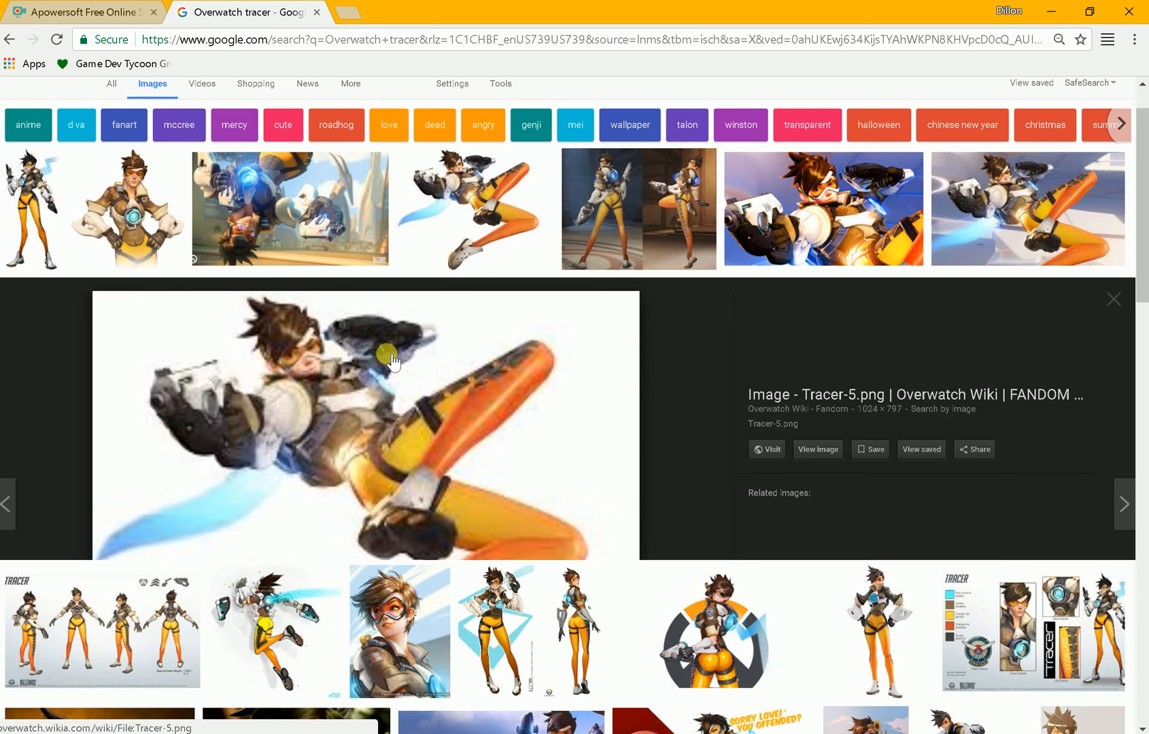
{"action": "right_click", "coordinate": [486, 427]}
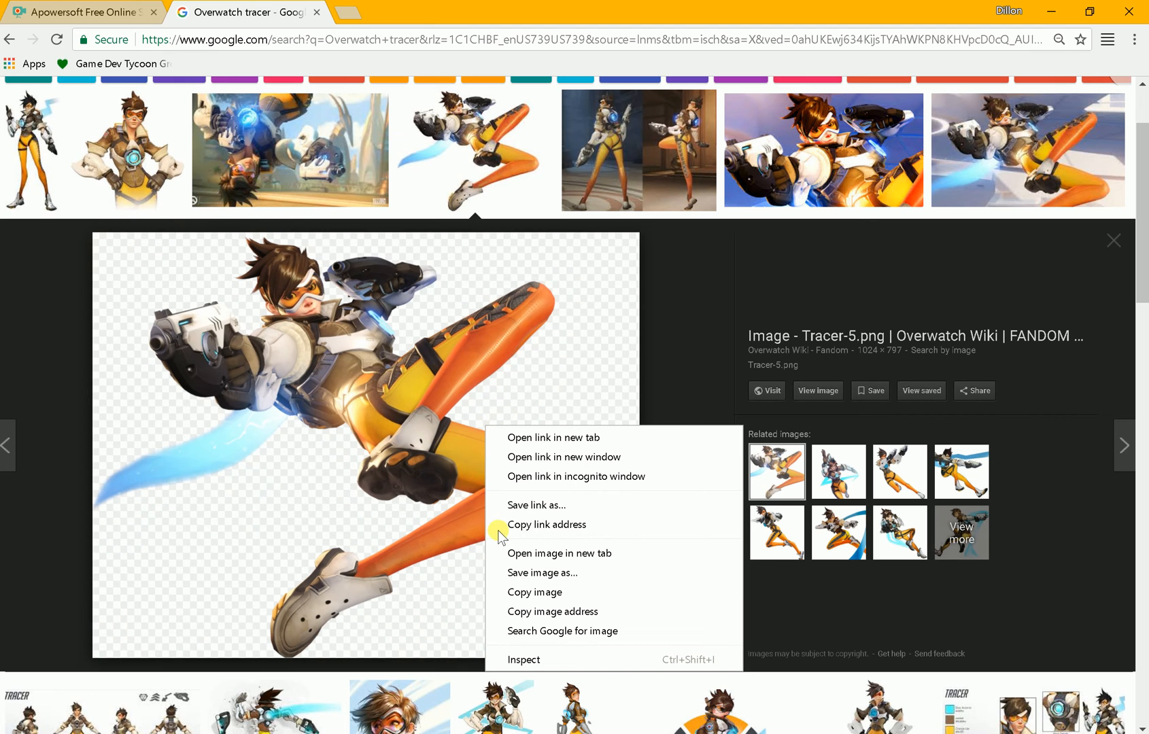
{"action": "left_click", "coordinate": [544, 600]}
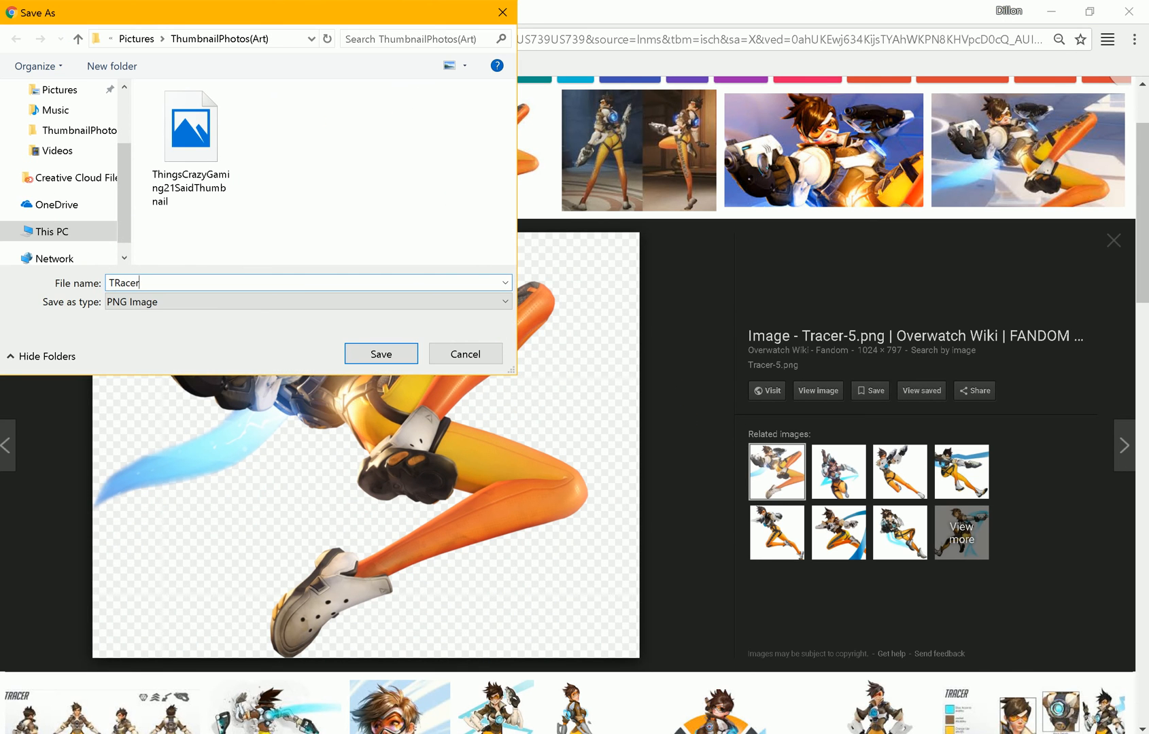
{"action": "key", "text": "Return"}
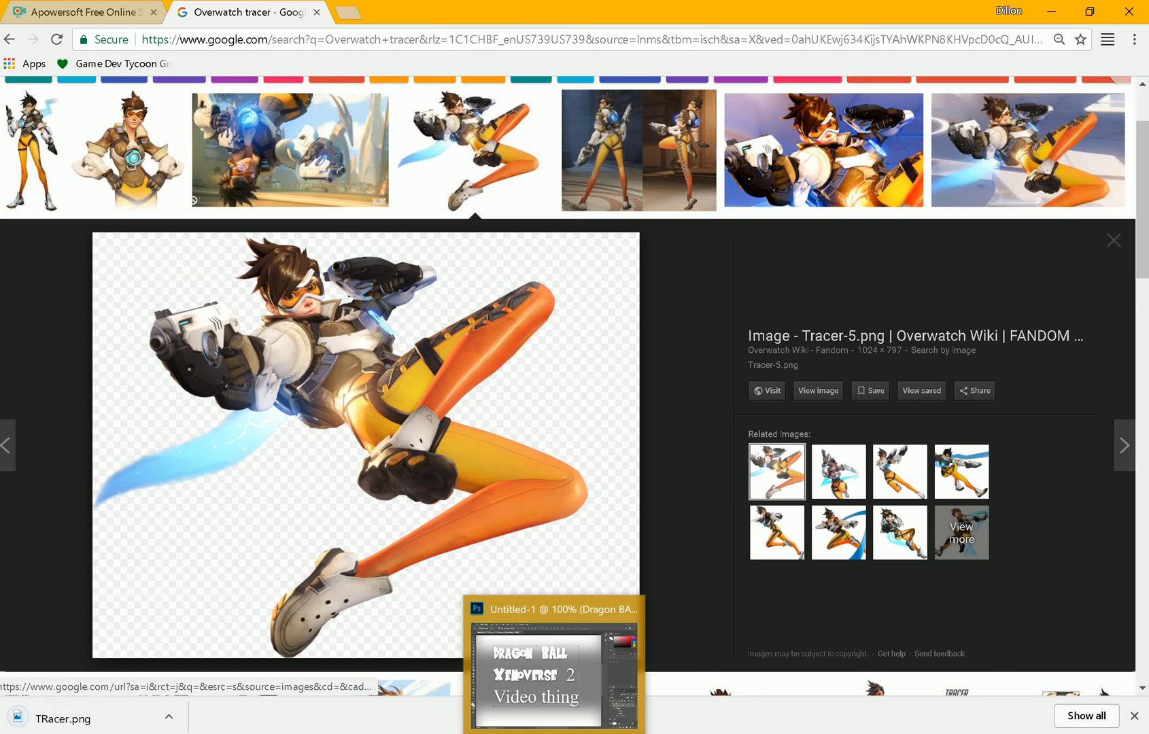
Switch to Photoshop and look for the image to open in the Videos folder and the Pictures subfolders Screenshots, Camera Roll, Saved Pictures and iCloud Photos.
{"action": "left_click", "coordinate": [574, 708]}
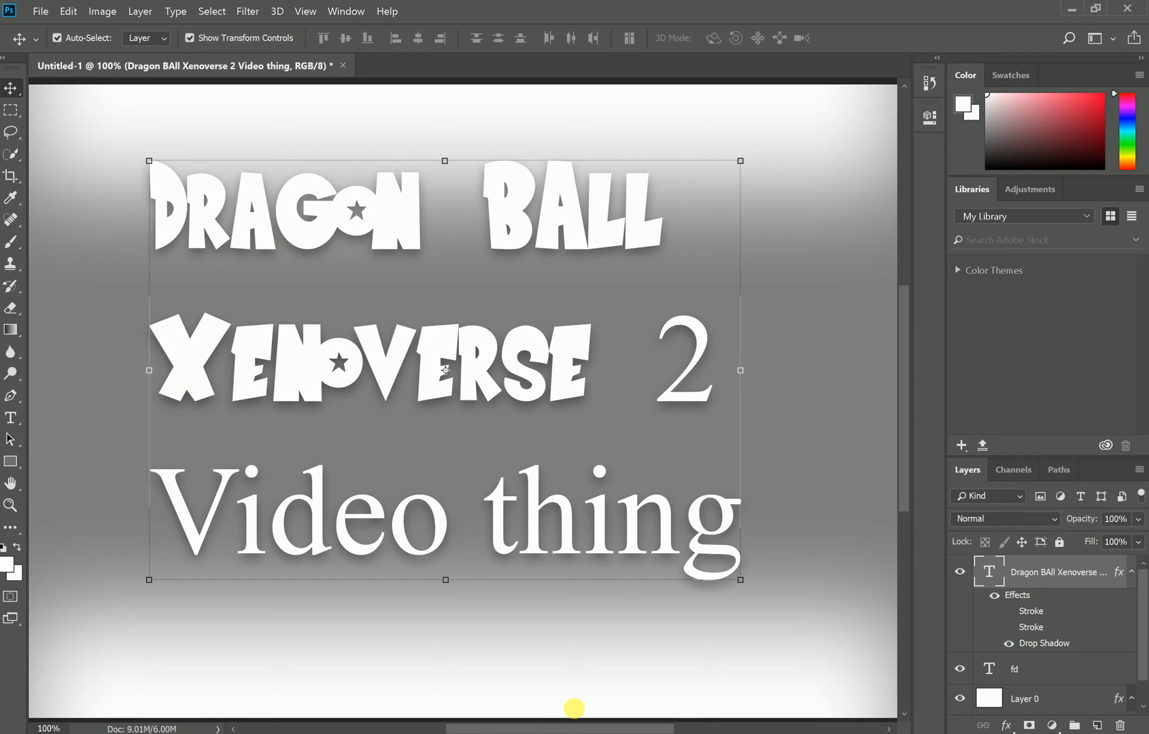
{"action": "left_click", "coordinate": [40, 11]}
{"action": "left_click", "coordinate": [52, 43]}
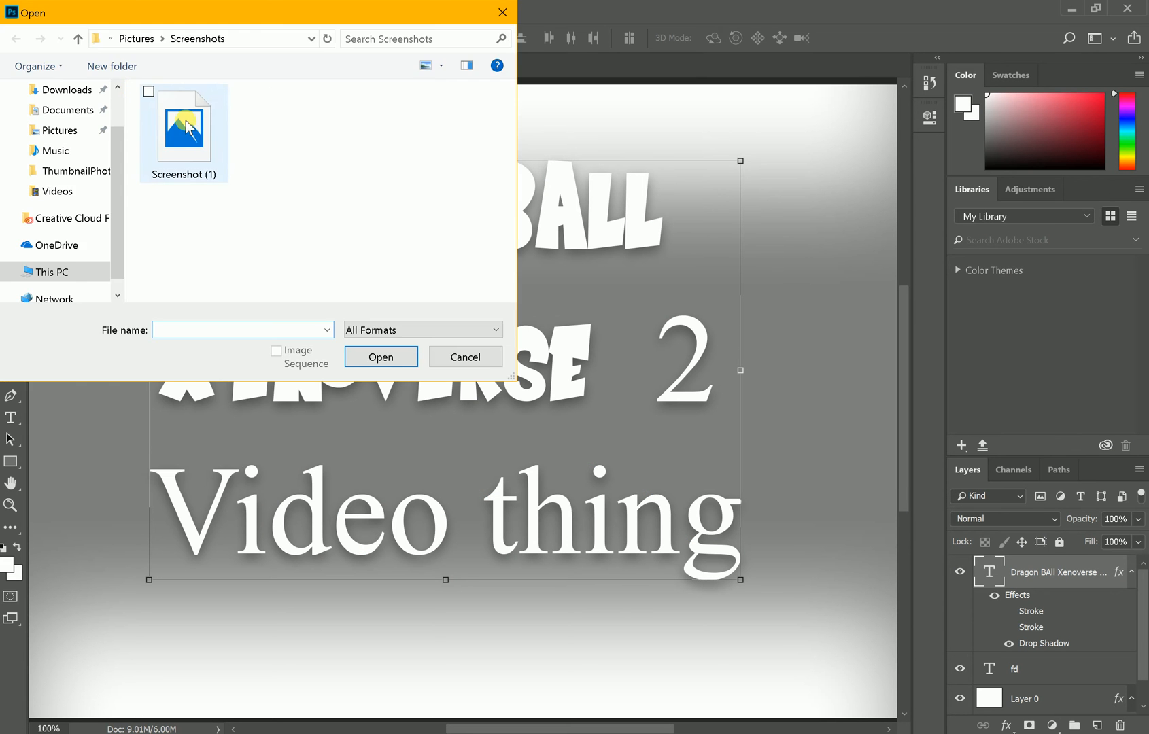
{"action": "left_click", "coordinate": [78, 175]}
{"action": "left_click", "coordinate": [76, 189]}
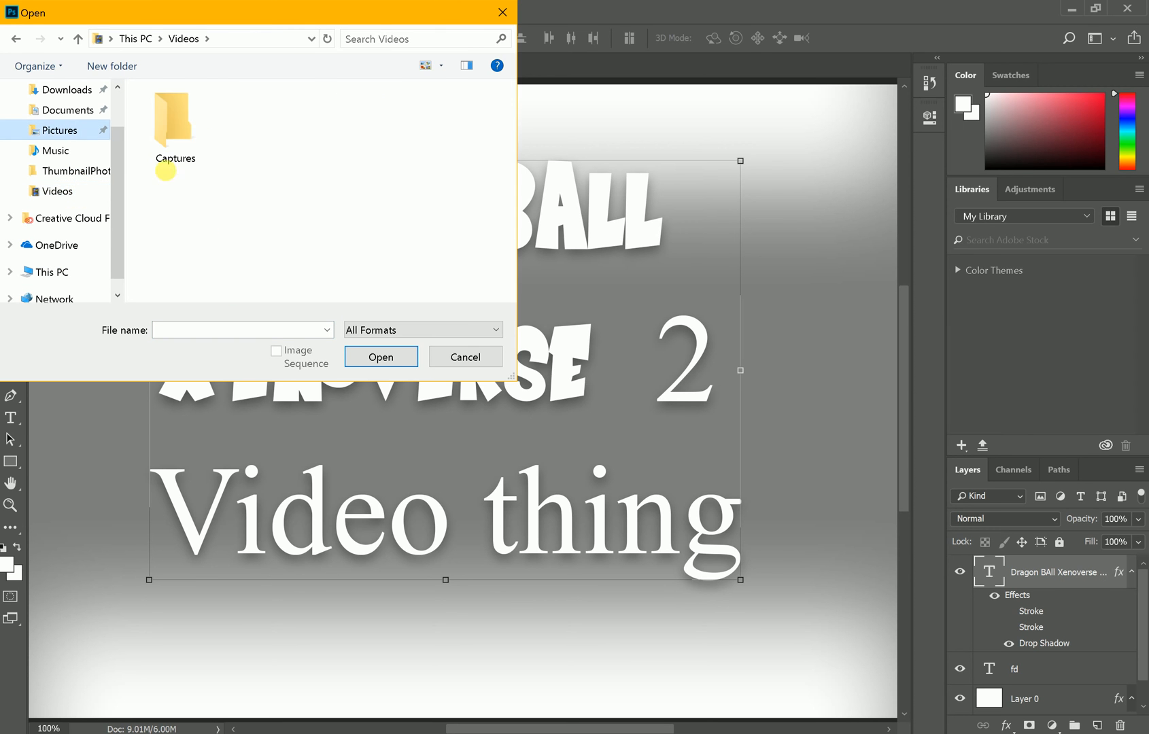
{"action": "left_click", "coordinate": [452, 133]}
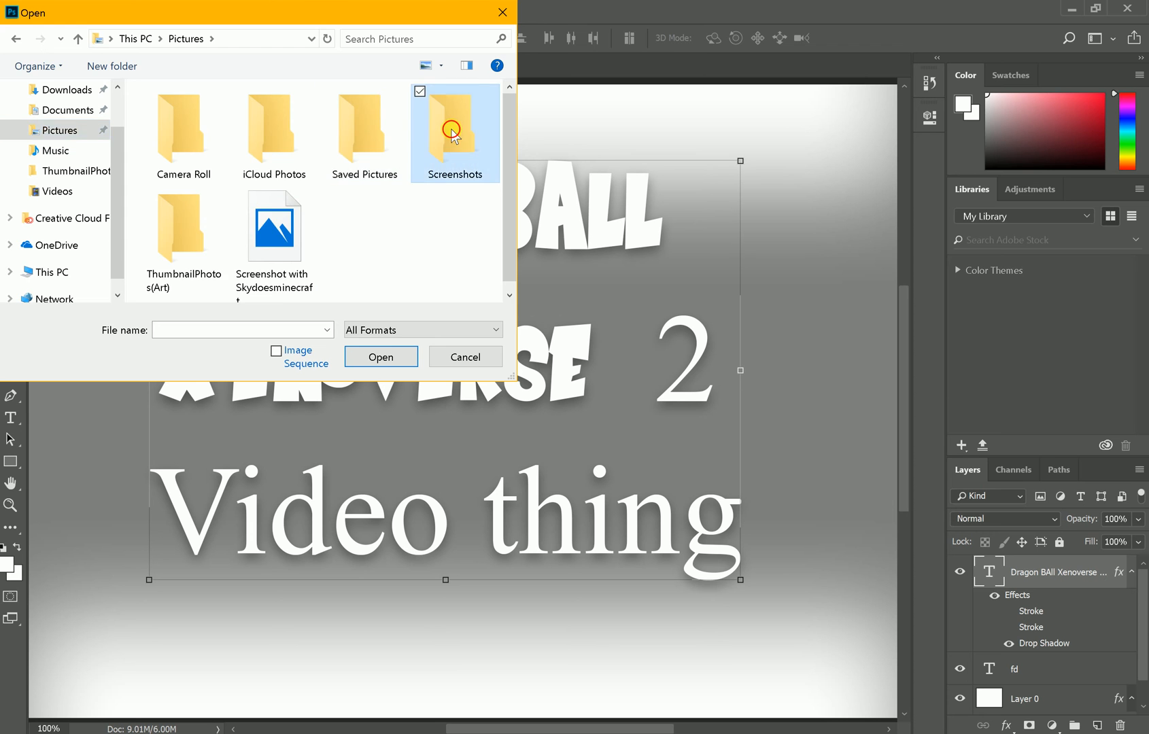
{"action": "double_click", "coordinate": [452, 134]}
{"action": "left_click", "coordinate": [16, 39]}
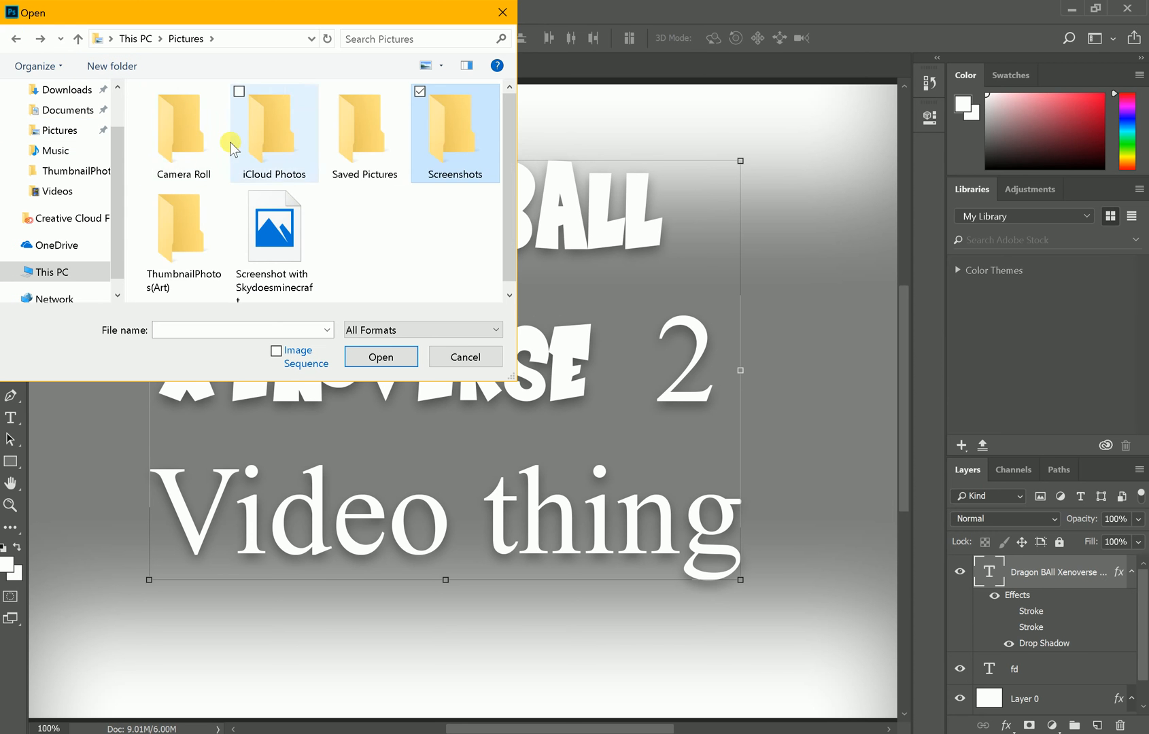
{"action": "double_click", "coordinate": [194, 147]}
{"action": "left_click", "coordinate": [15, 41]}
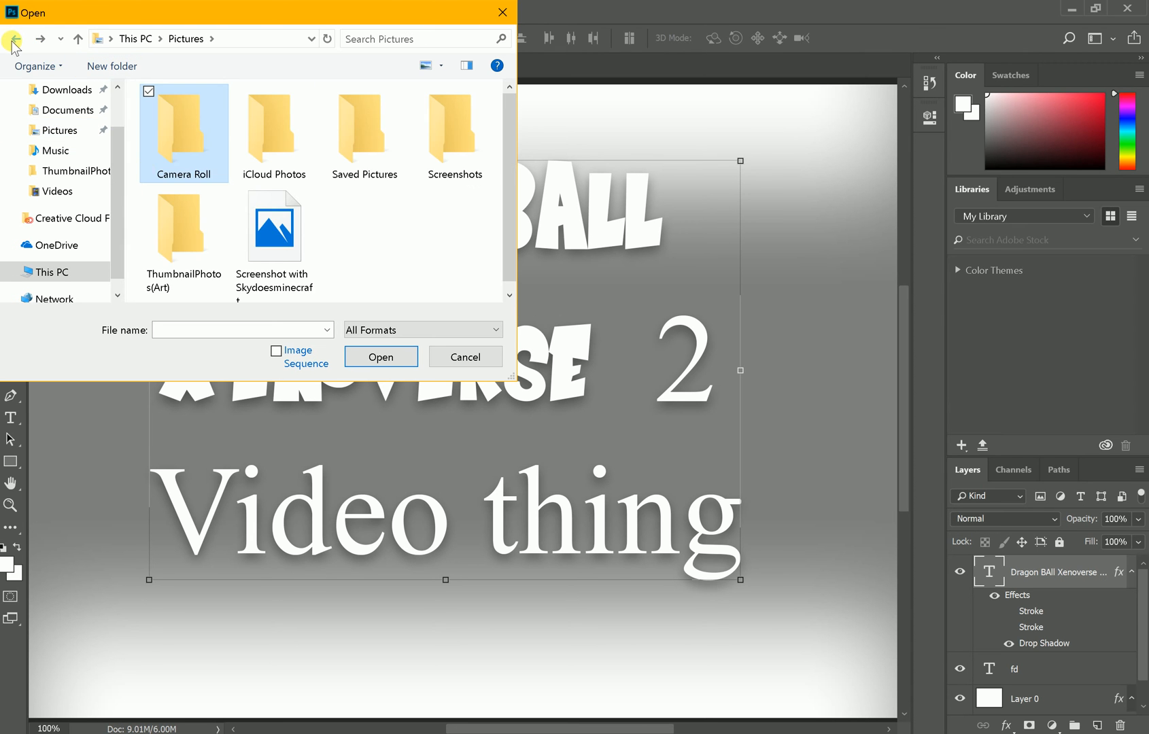
{"action": "double_click", "coordinate": [360, 136]}
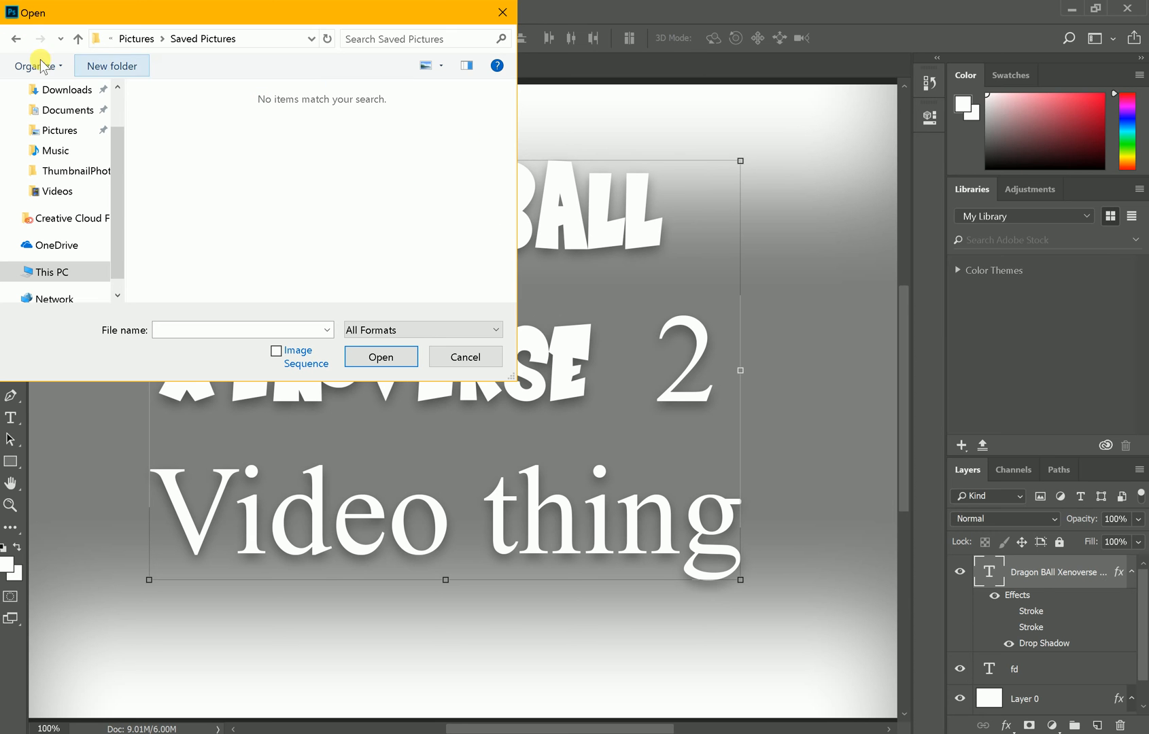
{"action": "left_click", "coordinate": [16, 38]}
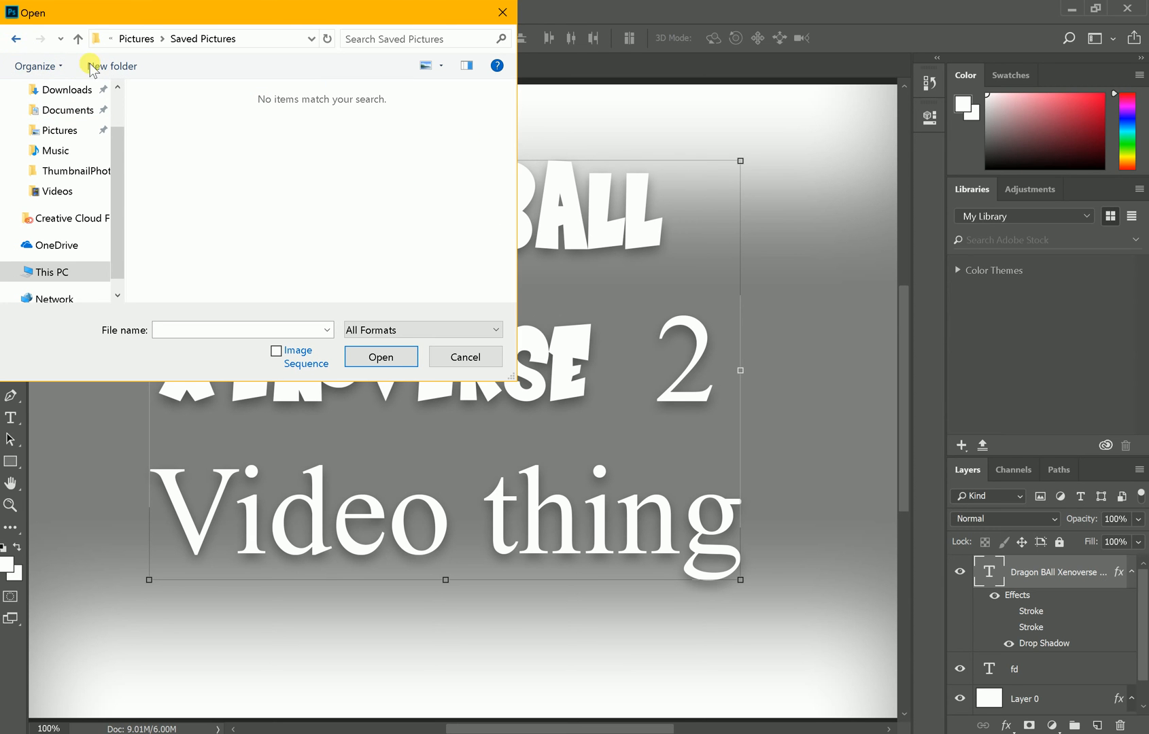
{"action": "left_click", "coordinate": [272, 157]}
{"action": "double_click", "coordinate": [270, 158]}
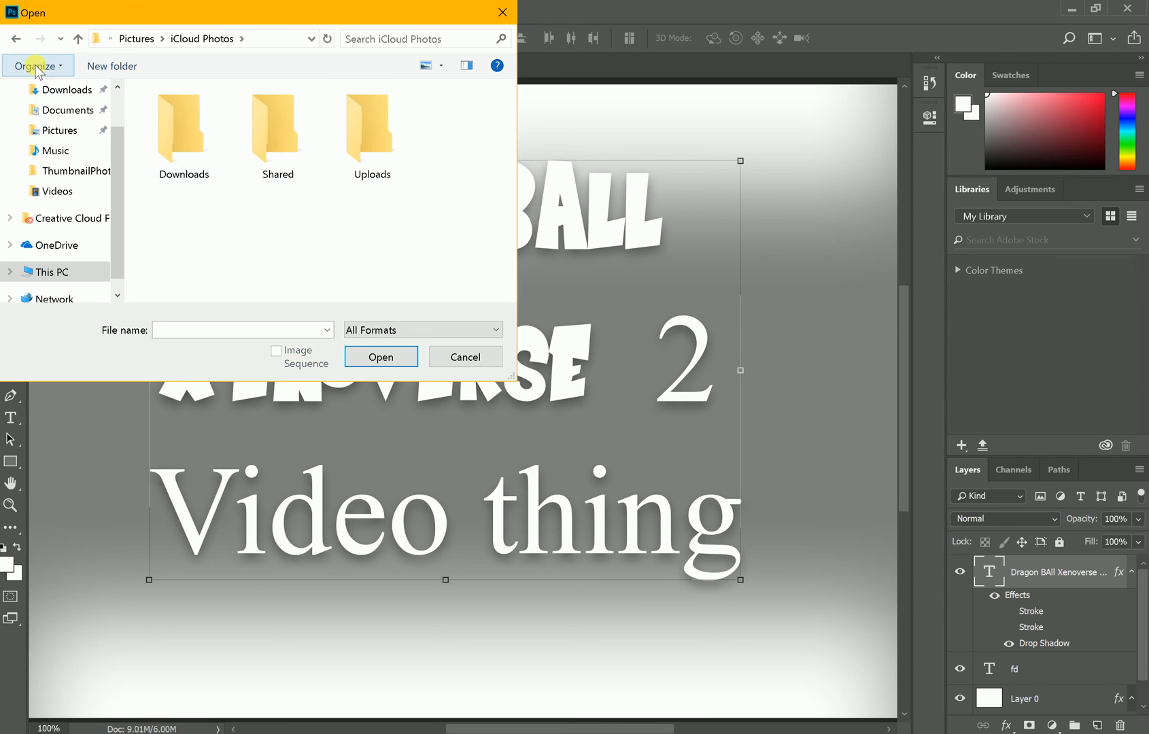
Open the TRacer image from the ThumbnailPhotos(Art) folder in Pictures.
{"action": "left_click", "coordinate": [16, 38]}
{"action": "double_click", "coordinate": [173, 239]}
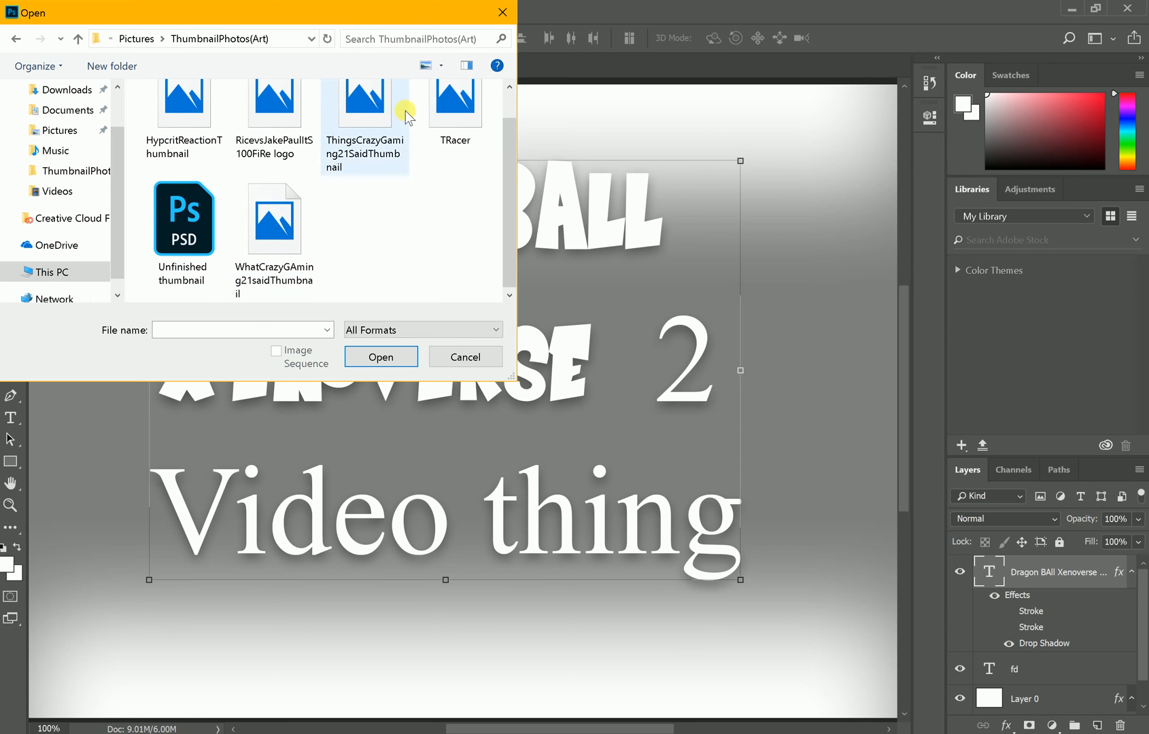
{"action": "double_click", "coordinate": [454, 113]}
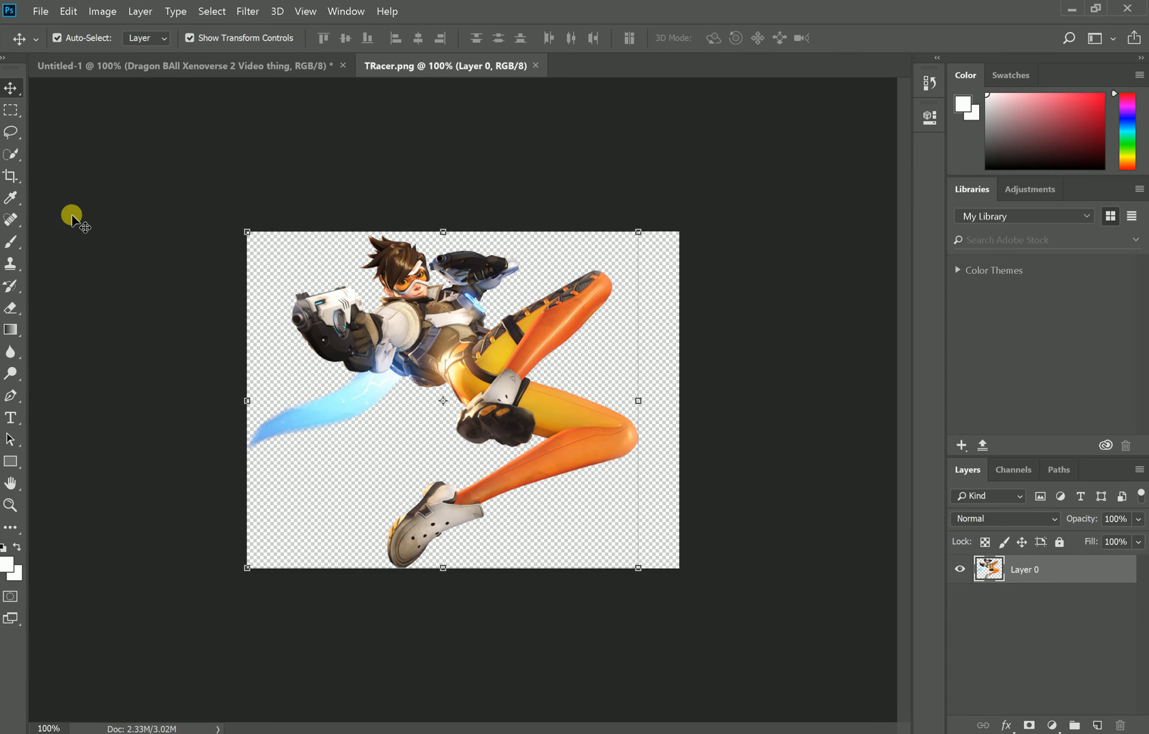
Select and copy the pixels of Layer 0 in the TRacer.png document.
{"action": "left_click", "coordinate": [177, 66]}
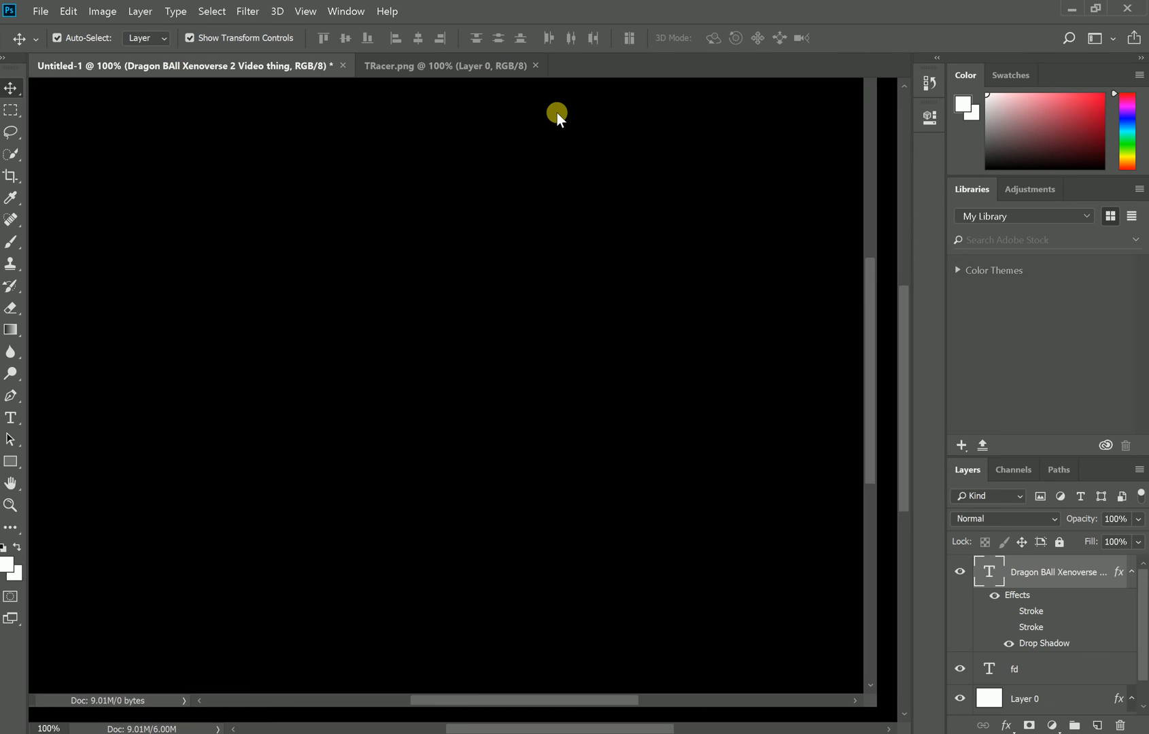
{"action": "key", "text": "ctrl+Tab"}
{"action": "right_click", "coordinate": [998, 568]}
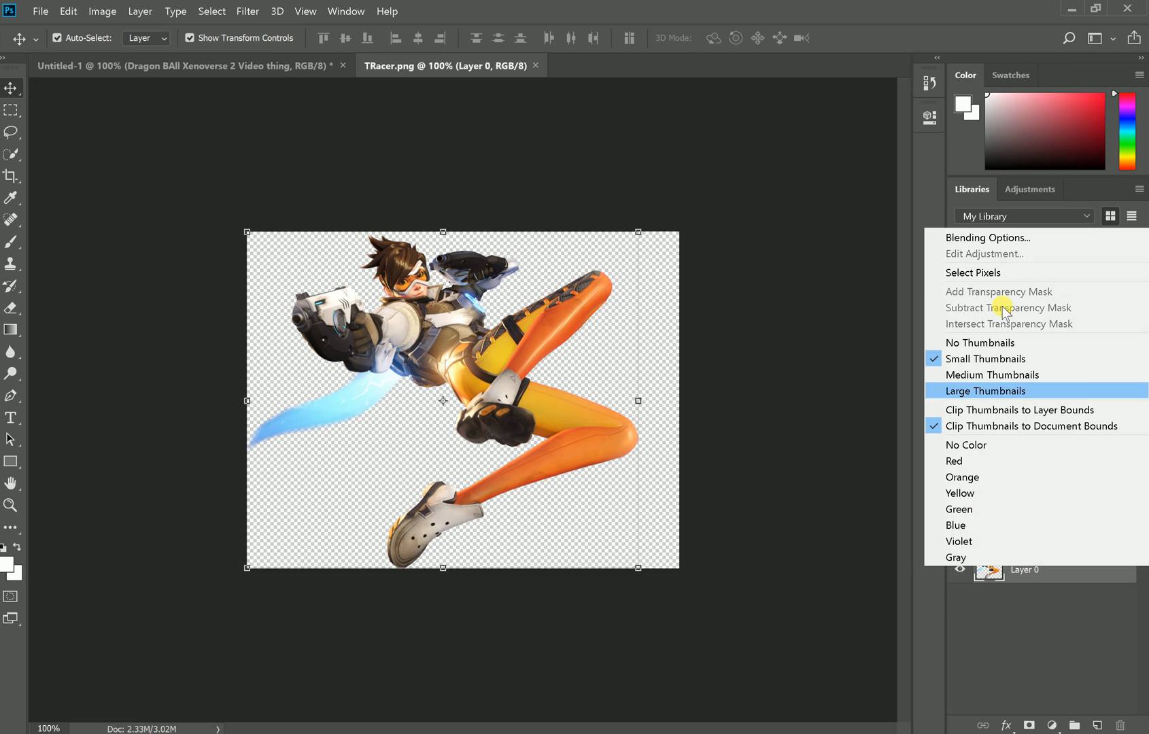
{"action": "left_click", "coordinate": [985, 602]}
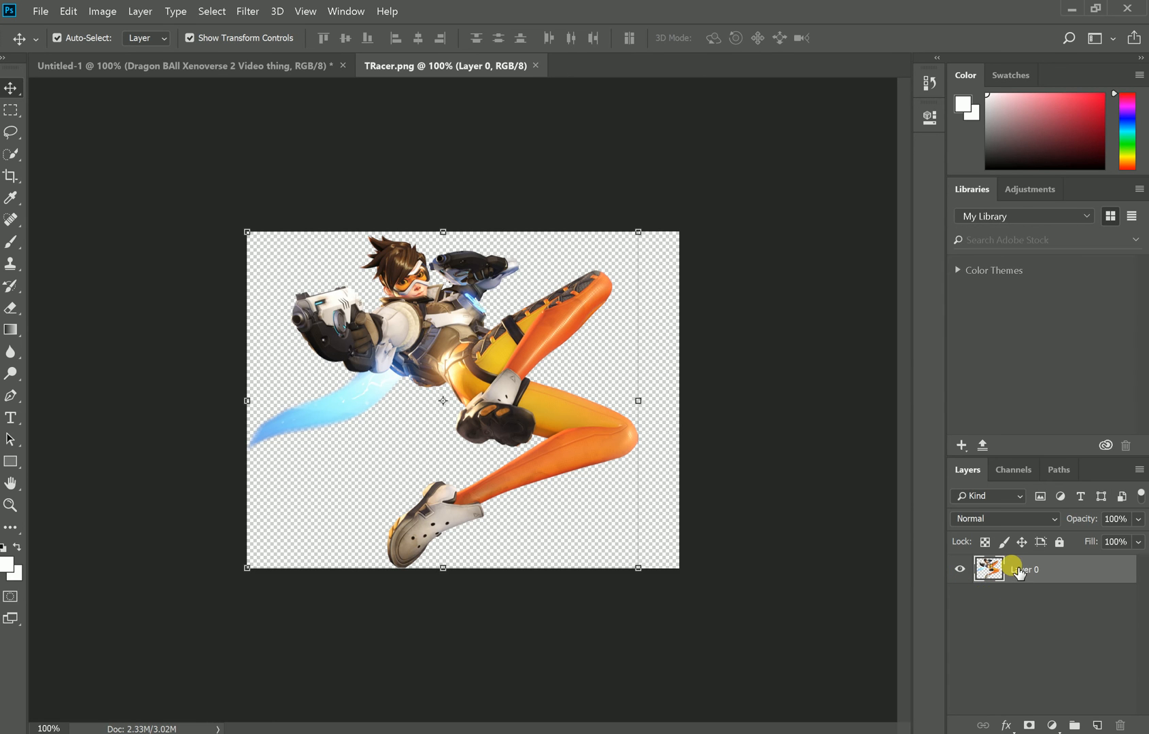
{"action": "right_click", "coordinate": [1030, 572]}
{"action": "left_click", "coordinate": [1000, 596]}
{"action": "right_click", "coordinate": [990, 568]}
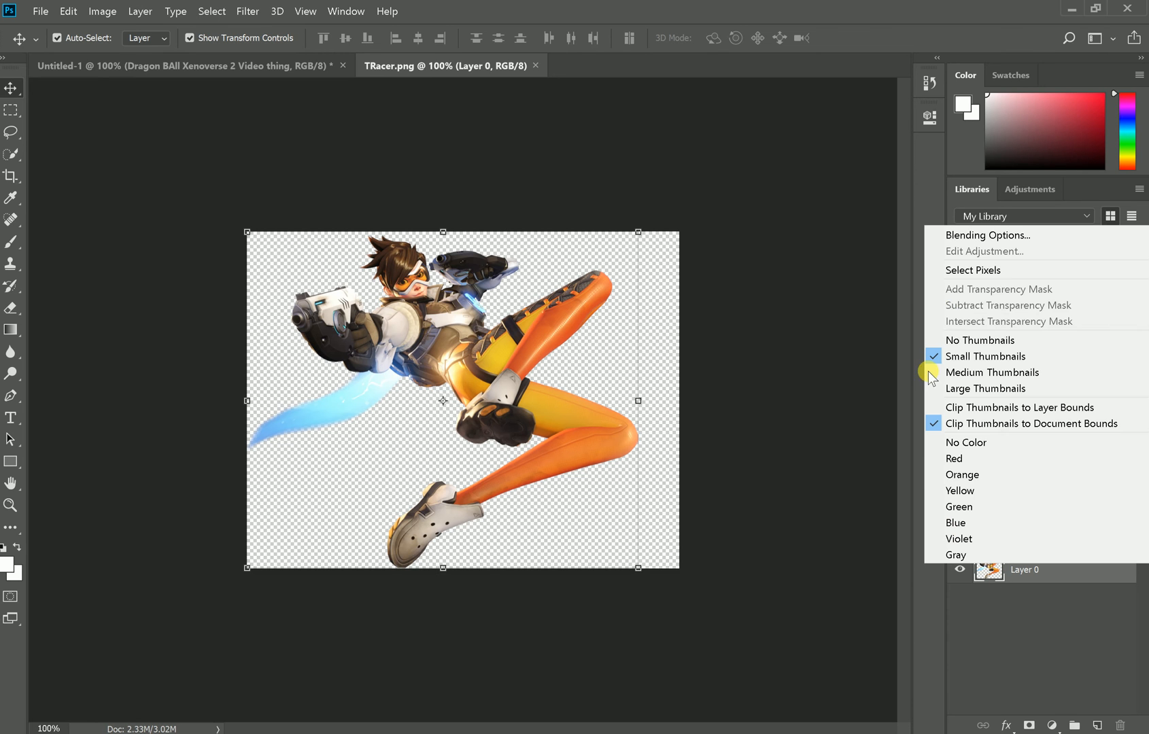
{"action": "left_click", "coordinate": [970, 270]}
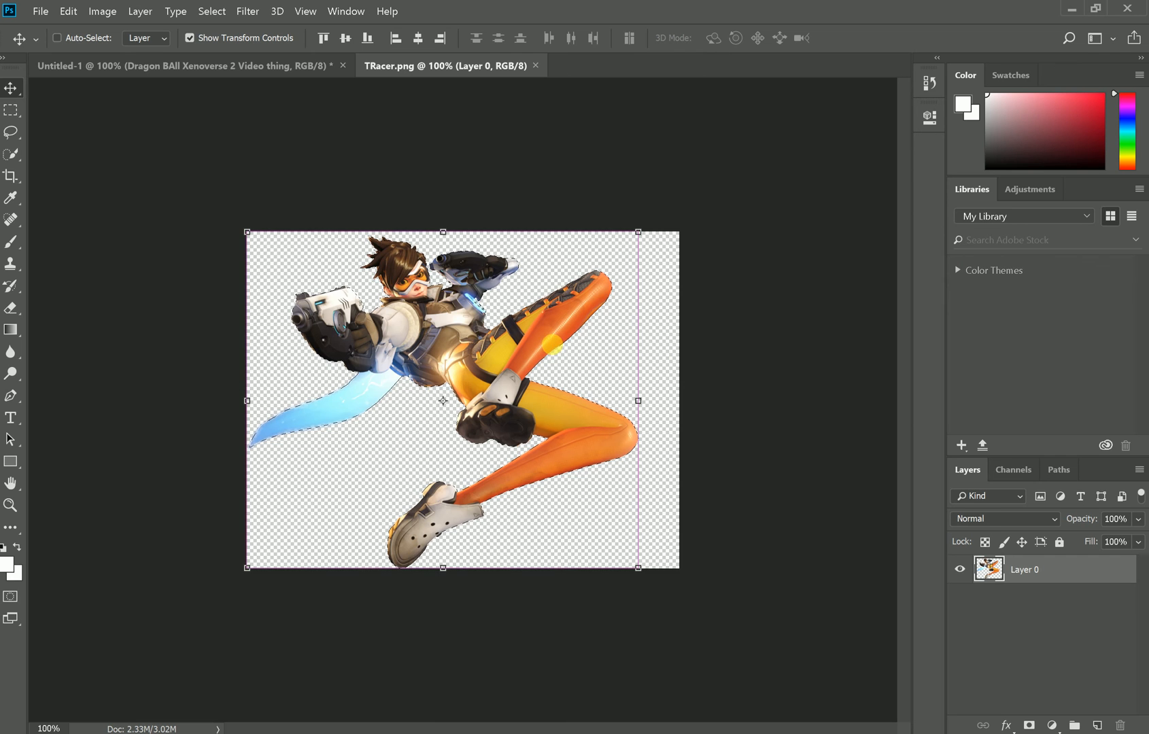
Paste the Tracer character into the Untitled-1 document, shifted slightly upward, and place its layer behind the text layers, directly above Layer 0.
{"action": "left_click", "coordinate": [242, 68]}
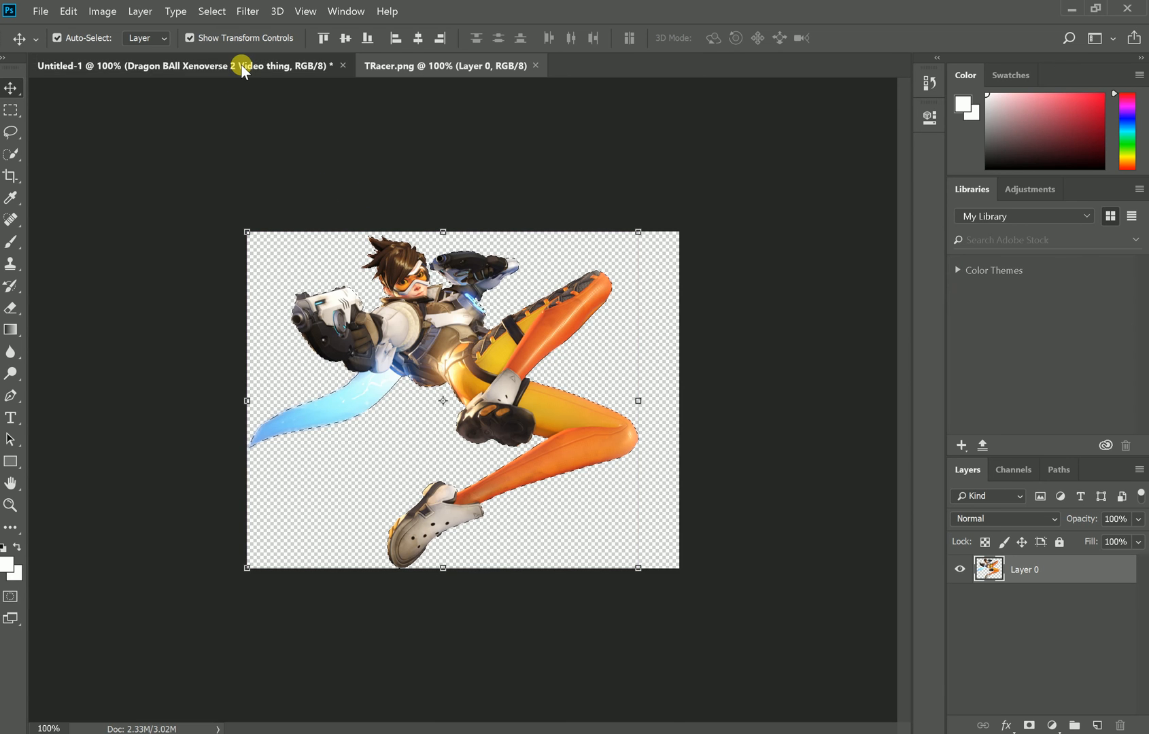
{"action": "key", "text": "ctrl+v"}
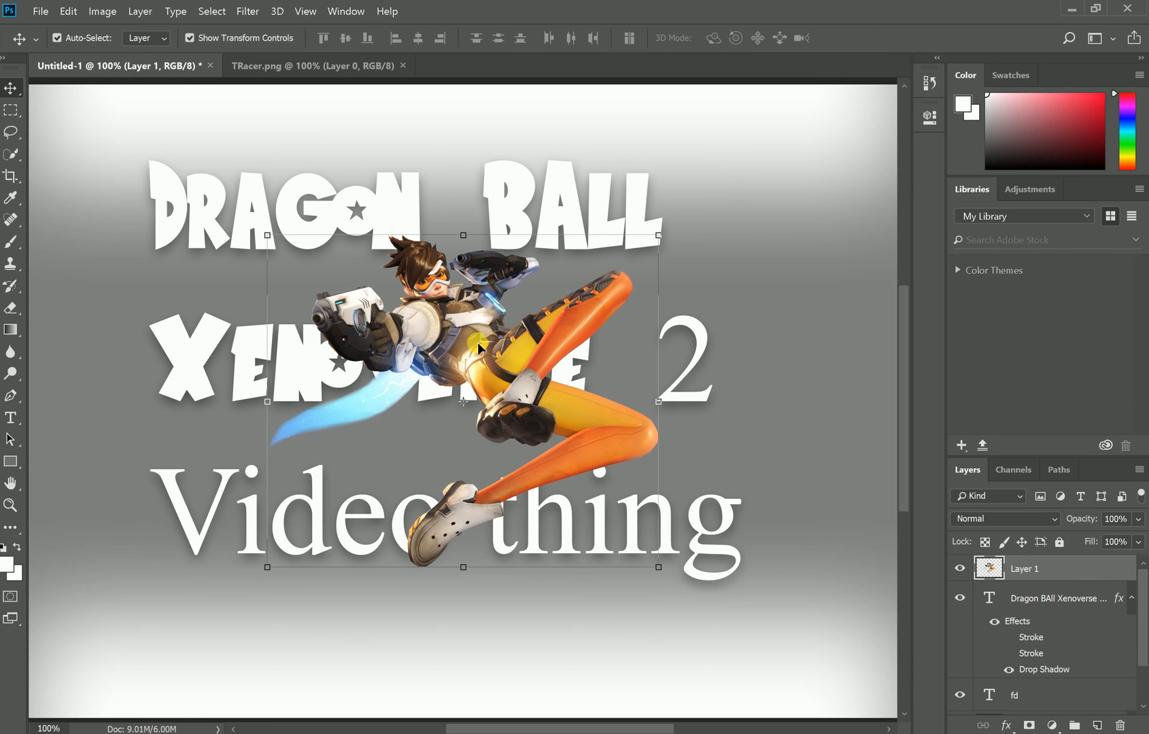
{"action": "left_click_drag", "start_coordinate": [481, 347], "coordinate": [459, 276]}
{"action": "left_click_drag", "start_coordinate": [983, 552], "coordinate": [996, 650]}
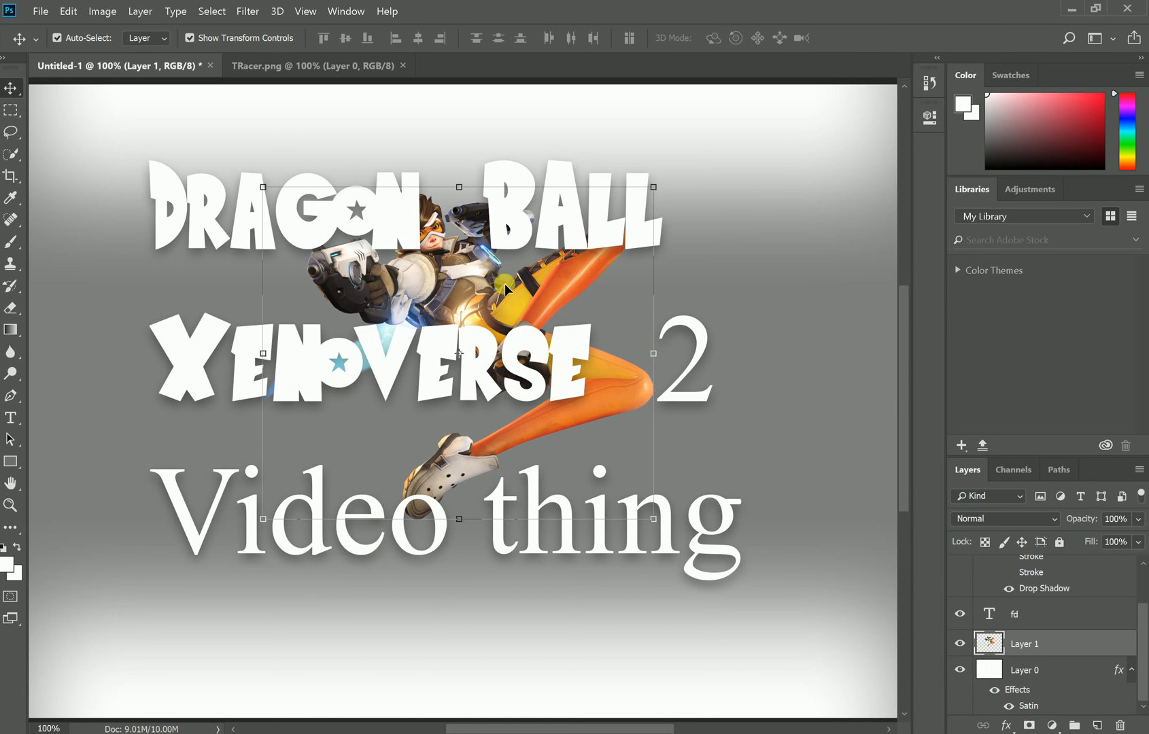
Reposition the Dragon Ball Xenoverse 2 title text over the Tracer character, trying several placements.
{"action": "mouse_move", "coordinate": [515, 312]}
{"action": "left_mouse_down"}
{"action": "mouse_move", "coordinate": [646, 388]}
{"action": "mouse_move", "coordinate": [514, 314]}
{"action": "mouse_move", "coordinate": [493, 316]}
{"action": "left_mouse_up"}
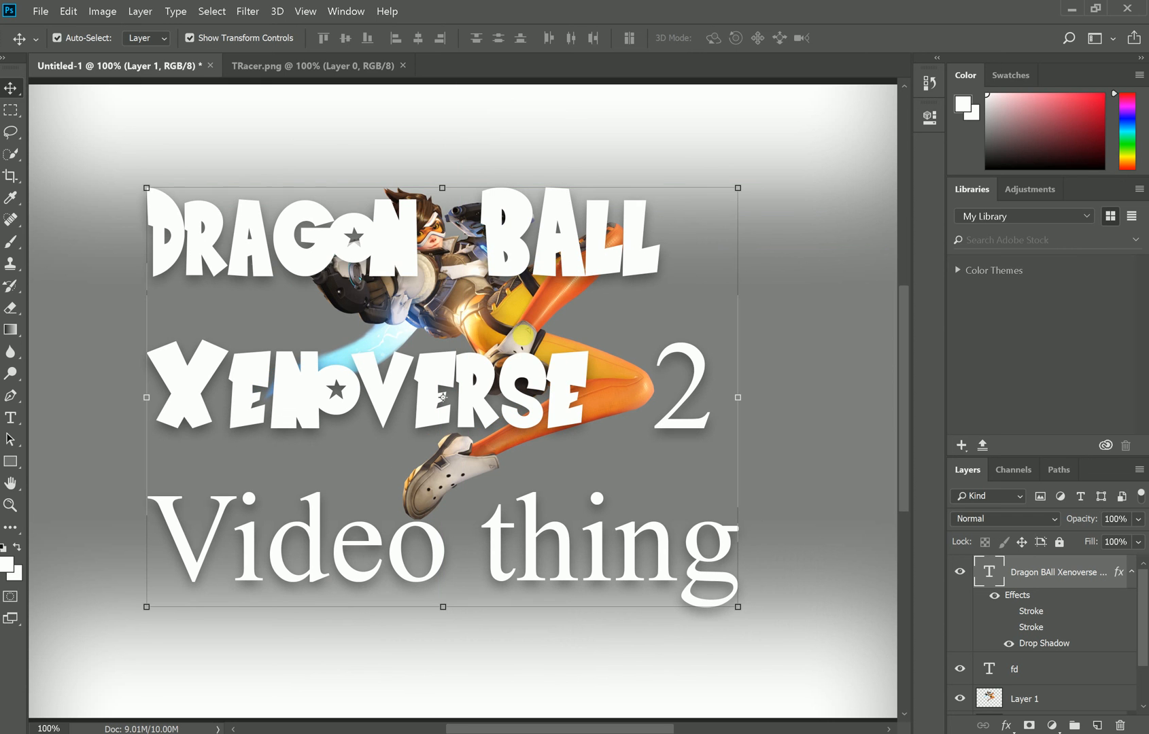
{"action": "left_click", "coordinate": [538, 323]}
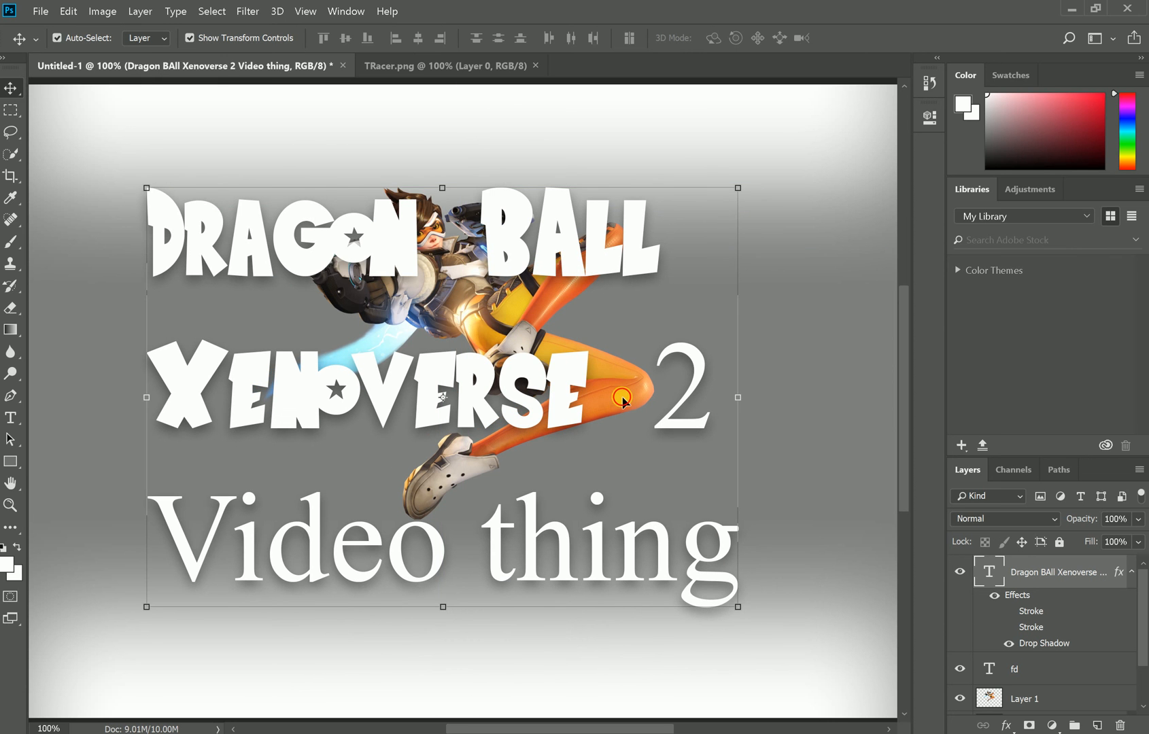
{"action": "left_click_drag", "start_coordinate": [622, 401], "coordinate": [546, 350]}
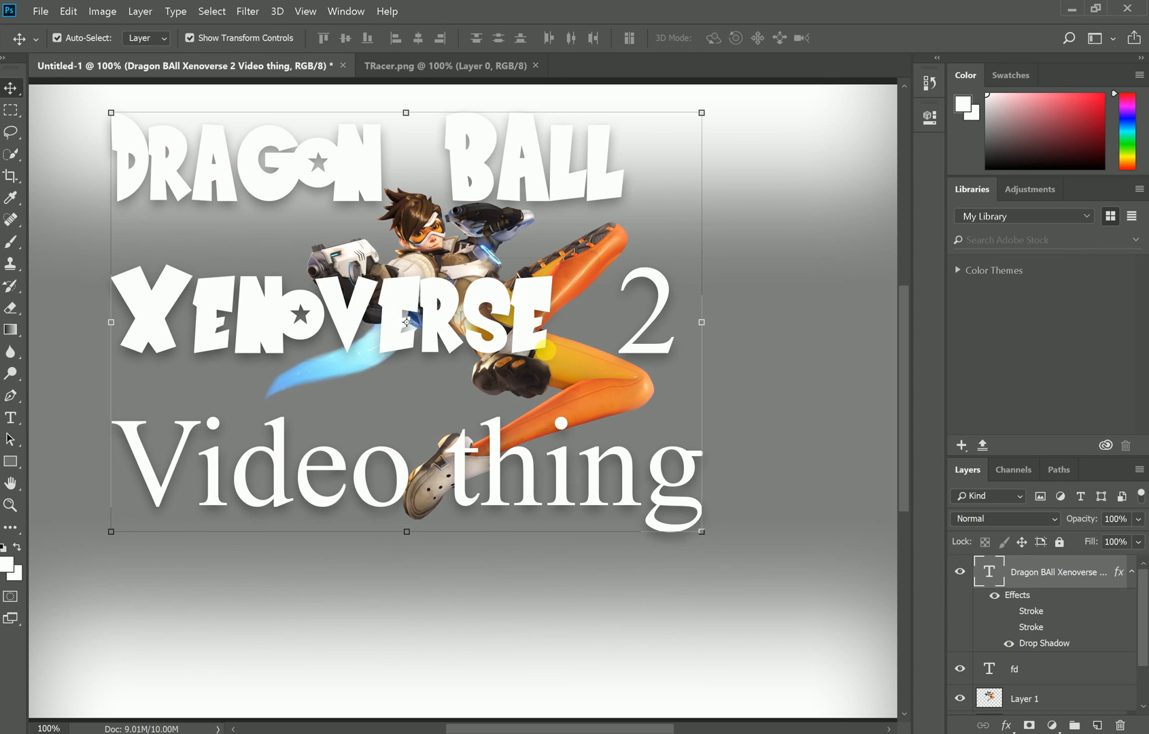
{"action": "left_click_drag", "start_coordinate": [617, 402], "coordinate": [578, 496]}
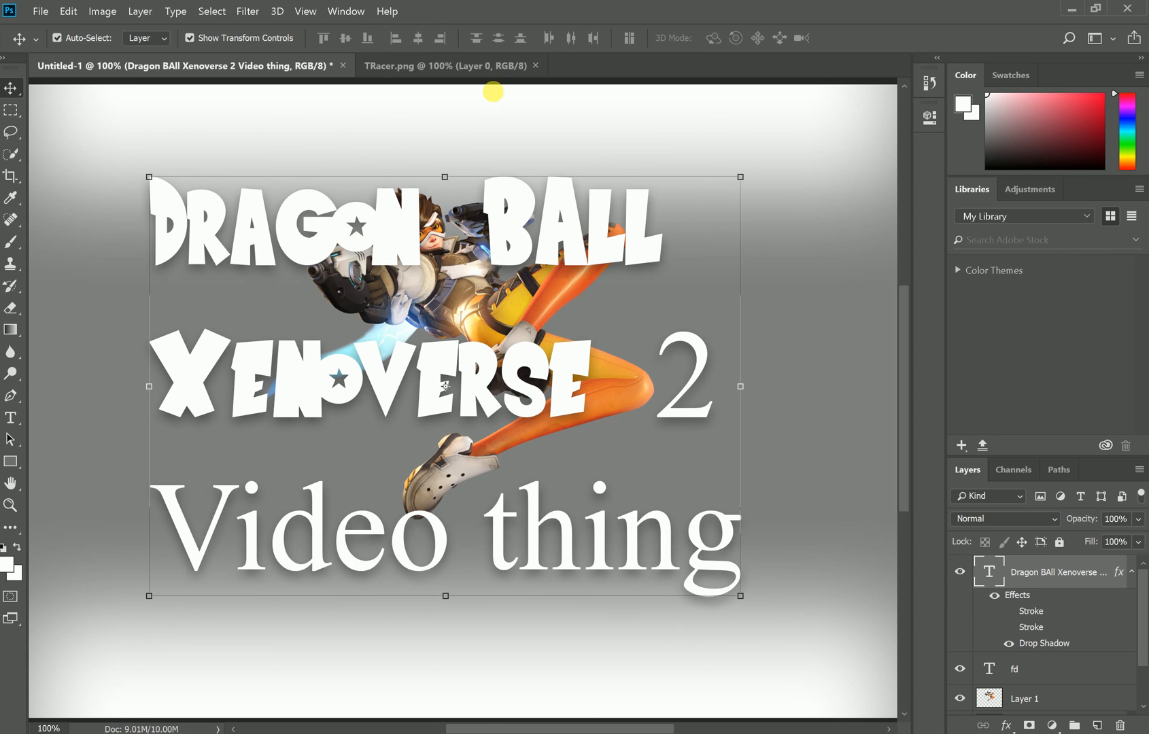
Close the Untitled-1 thumbnail document without saving it, and close TRacer.png.
{"action": "left_click", "coordinate": [341, 65]}
{"action": "left_click", "coordinate": [541, 279]}
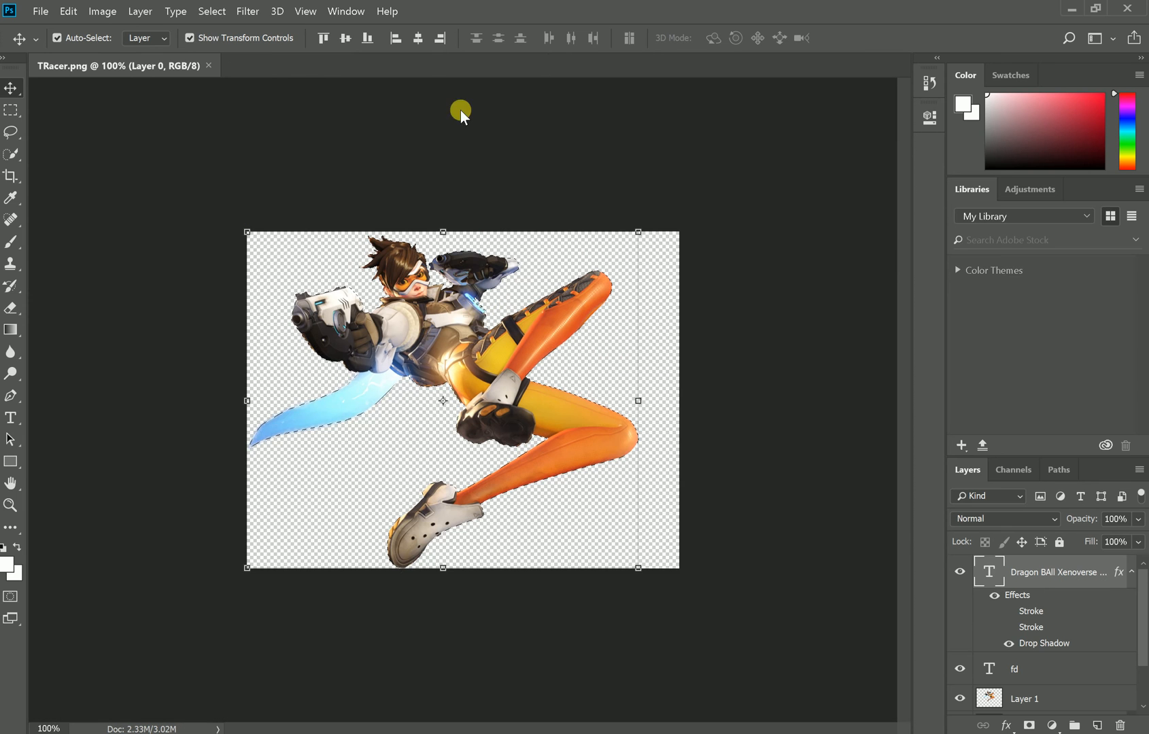
{"action": "left_click", "coordinate": [206, 66]}
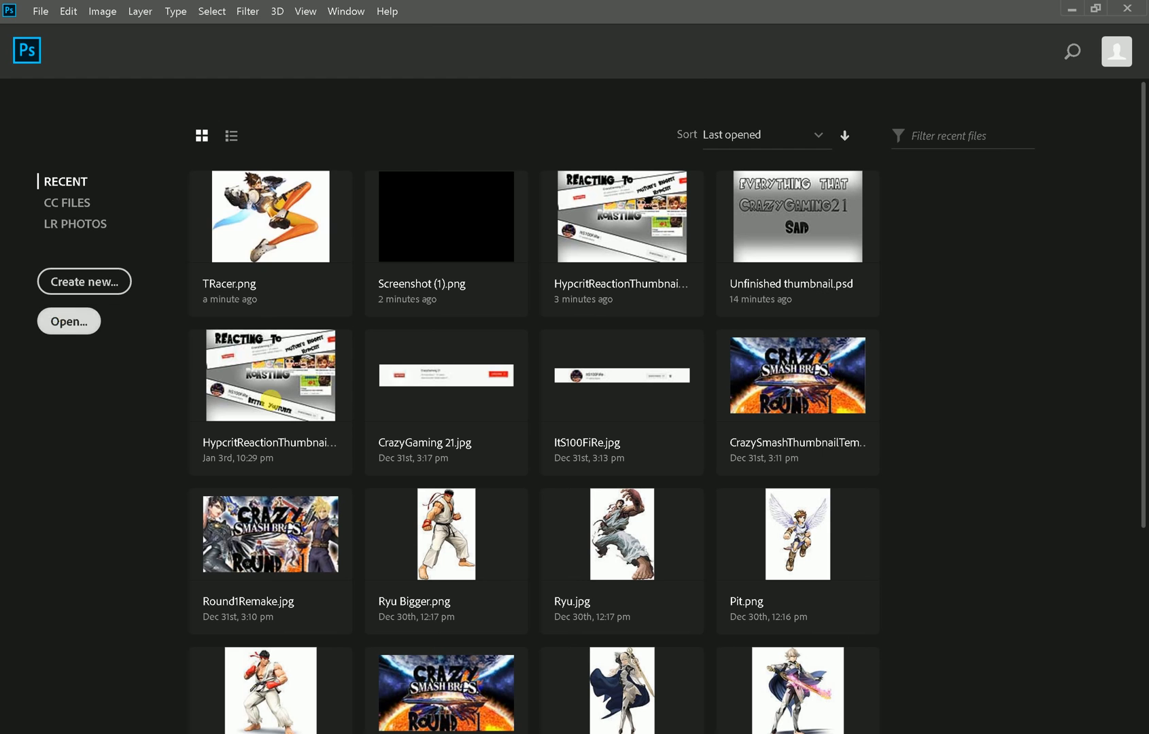
Create a new document from the Default Photoshop Size preset, 7 x 5 in at 300 ppi with a white background.
{"action": "left_click", "coordinate": [69, 320]}
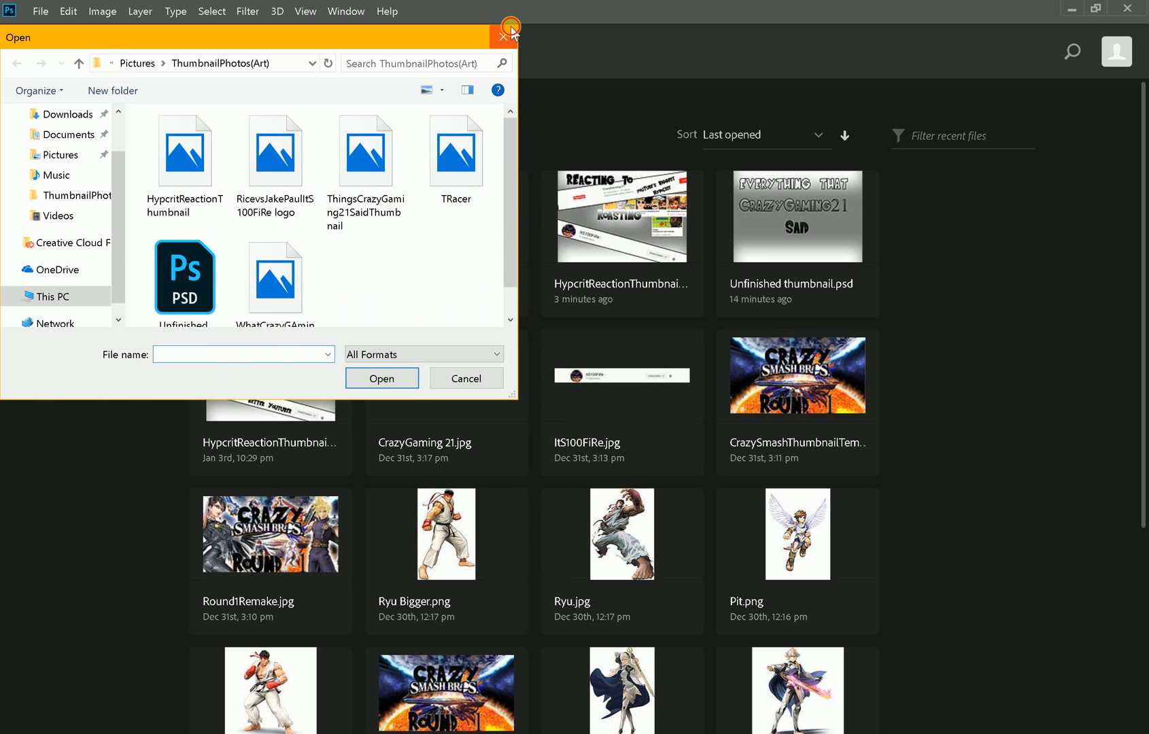
{"action": "left_click", "coordinate": [510, 33]}
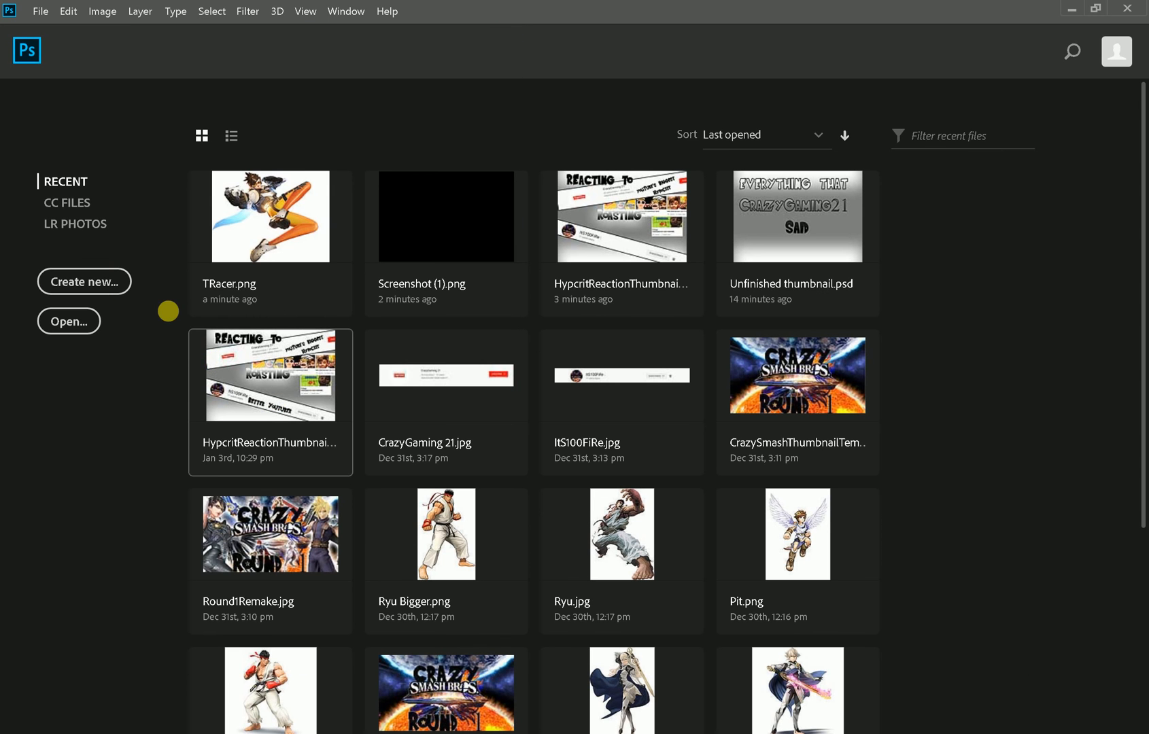
{"action": "left_click", "coordinate": [107, 286]}
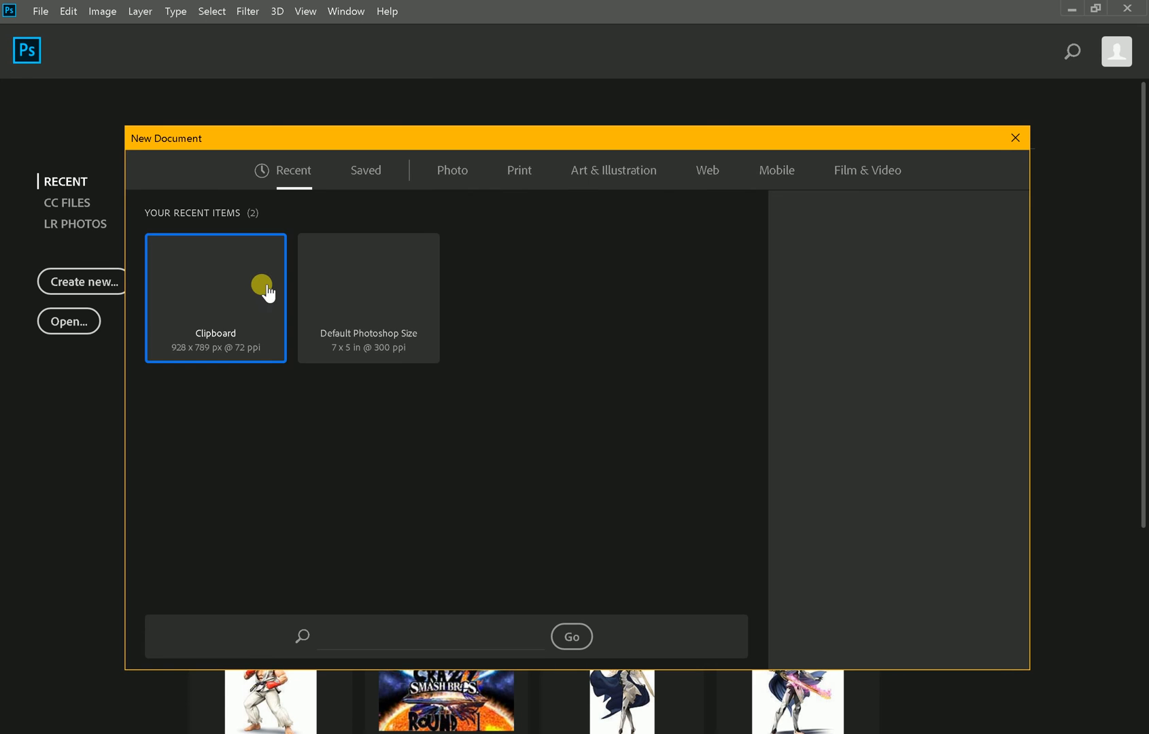
{"action": "left_click", "coordinate": [362, 354]}
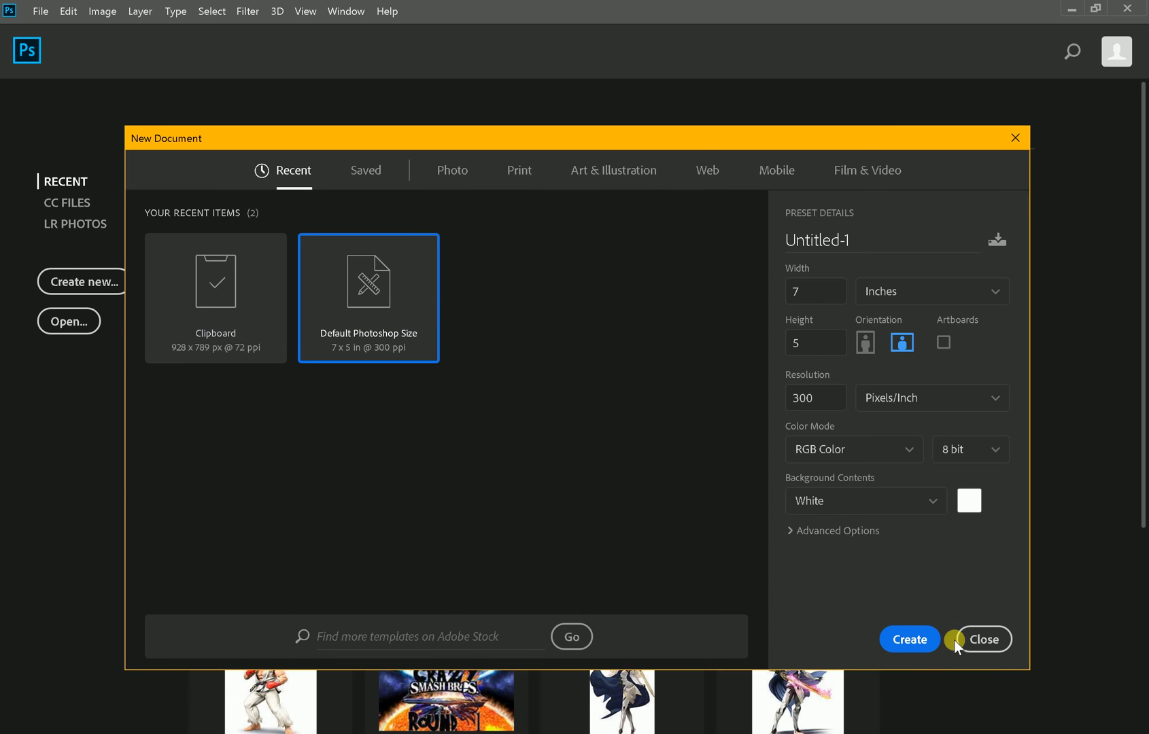
{"action": "left_click", "coordinate": [904, 639]}
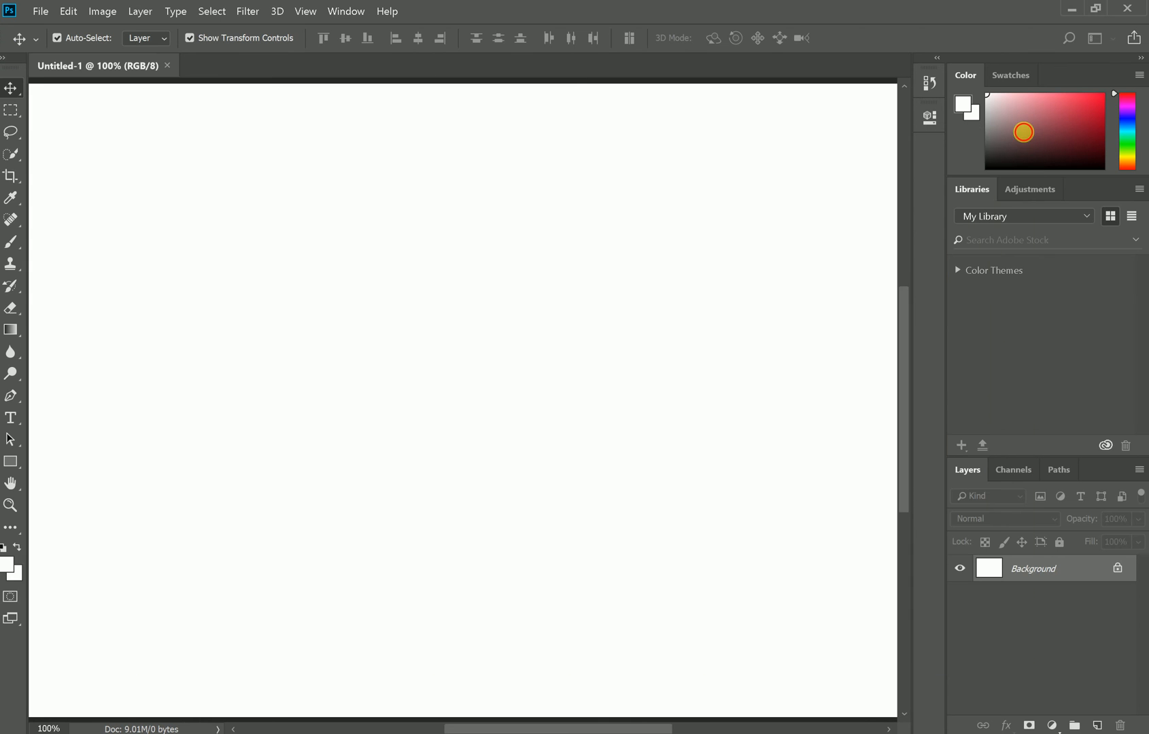
Set a muted red foreground color and convert the Background to a normal layer, realigned to fill the canvas.
{"action": "left_click", "coordinate": [1023, 132]}
{"action": "left_click_drag", "start_coordinate": [460, 425], "coordinate": [478, 425]}
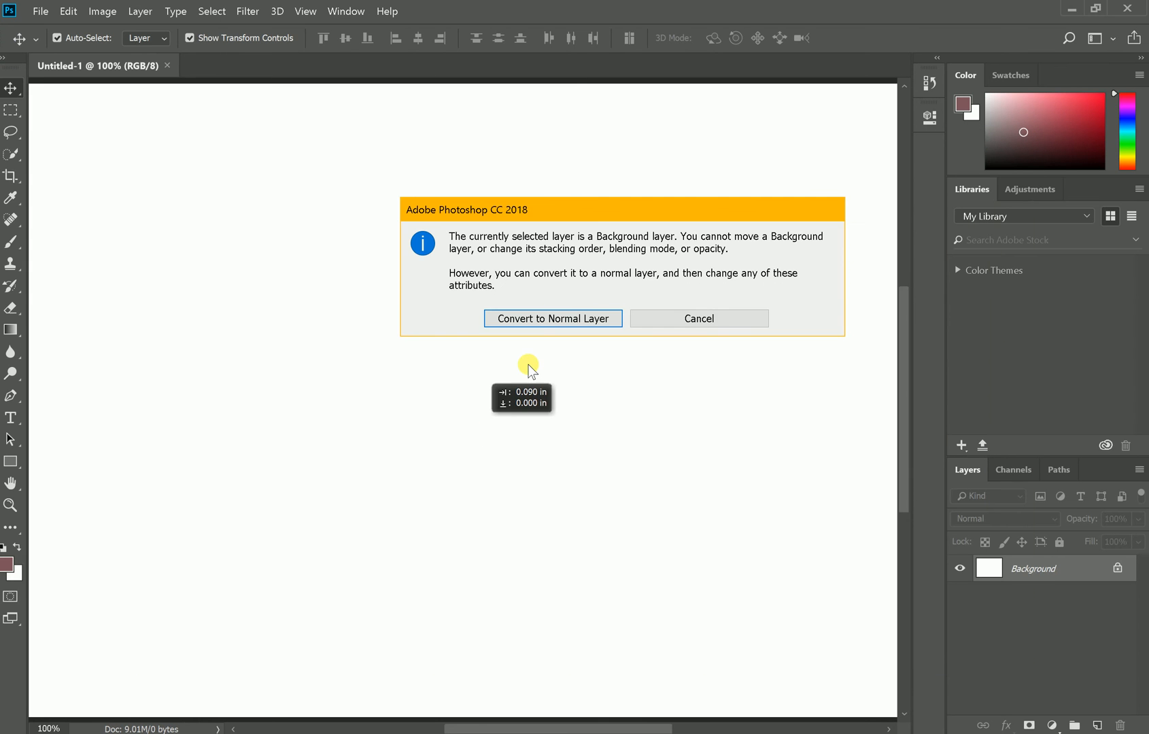
{"action": "left_click", "coordinate": [543, 318]}
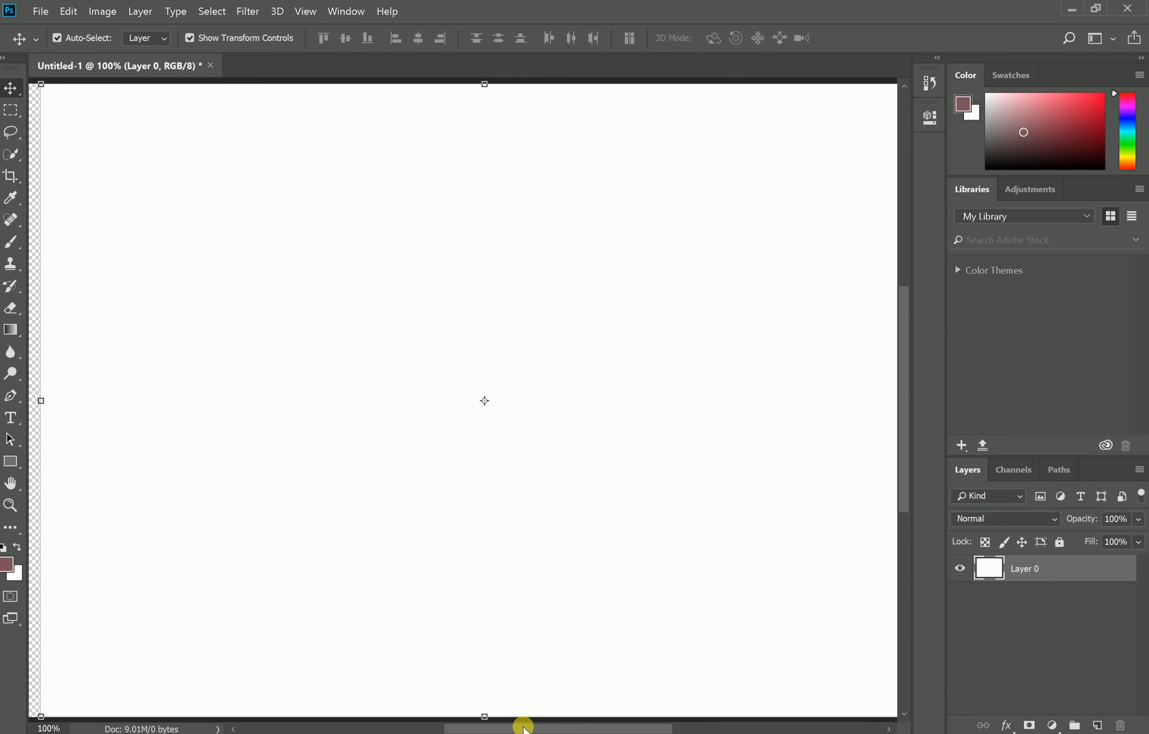
{"action": "left_click_drag", "start_coordinate": [524, 726], "coordinate": [503, 725]}
{"action": "left_click_drag", "start_coordinate": [525, 646], "coordinate": [515, 656]}
{"action": "left_click_drag", "start_coordinate": [524, 726], "coordinate": [548, 728]}
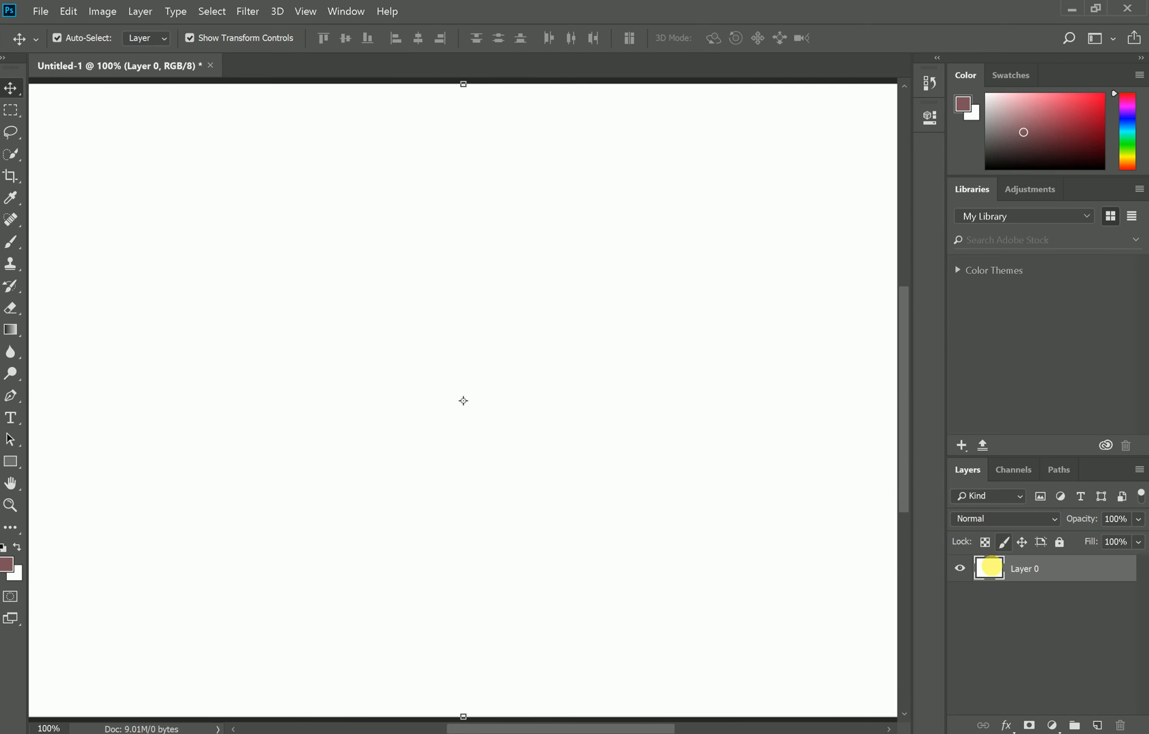
Add Gradient Overlay and Satin layer effects to the Layer 0 background.
{"action": "right_click", "coordinate": [989, 569]}
{"action": "left_click", "coordinate": [987, 240]}
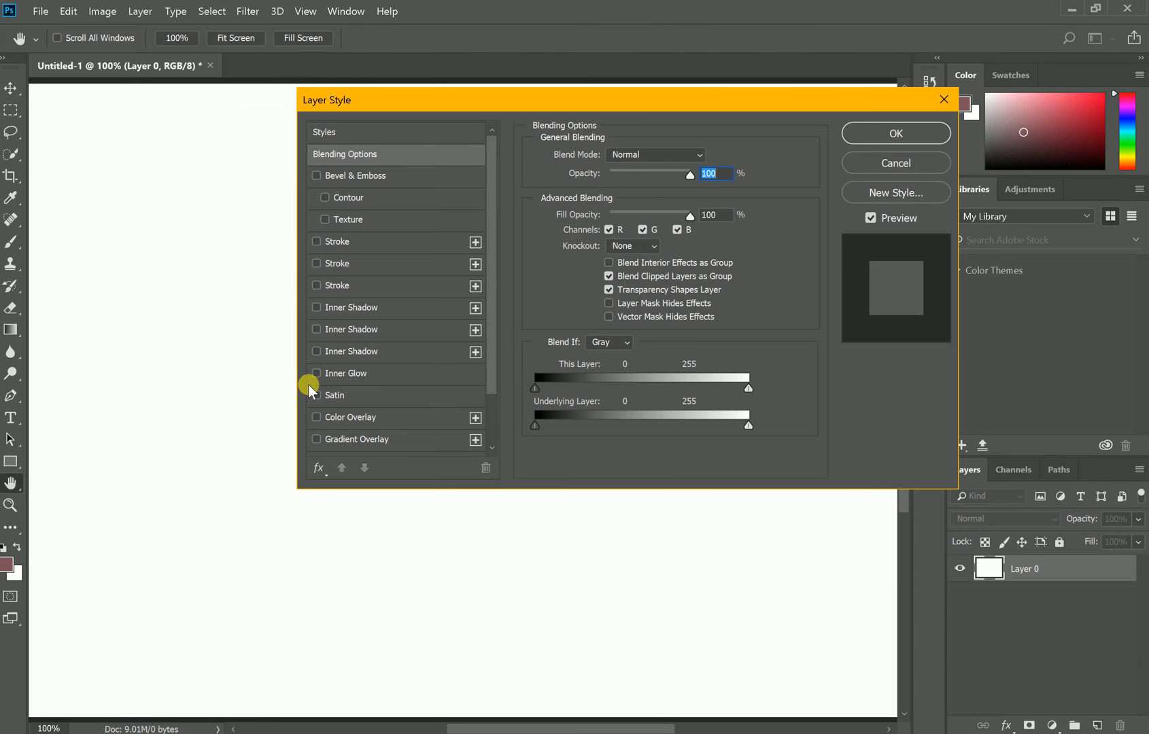
{"action": "left_click", "coordinate": [315, 439]}
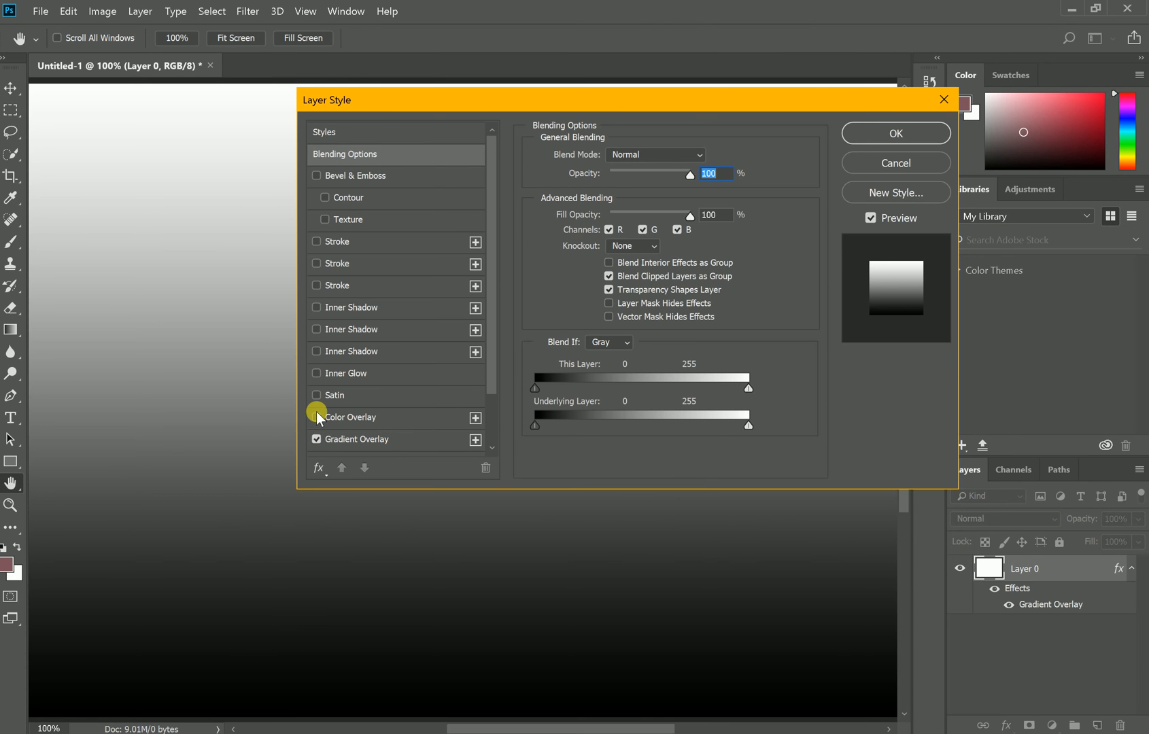
{"action": "left_click", "coordinate": [315, 395]}
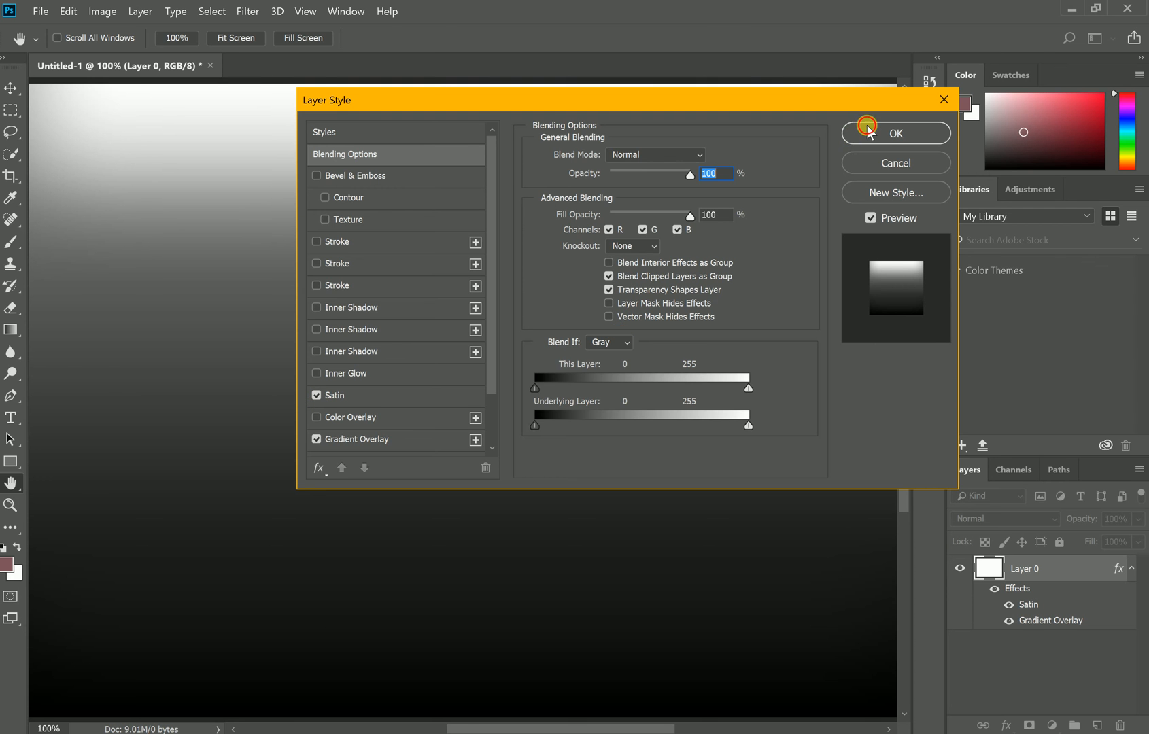
{"action": "left_click", "coordinate": [868, 129]}
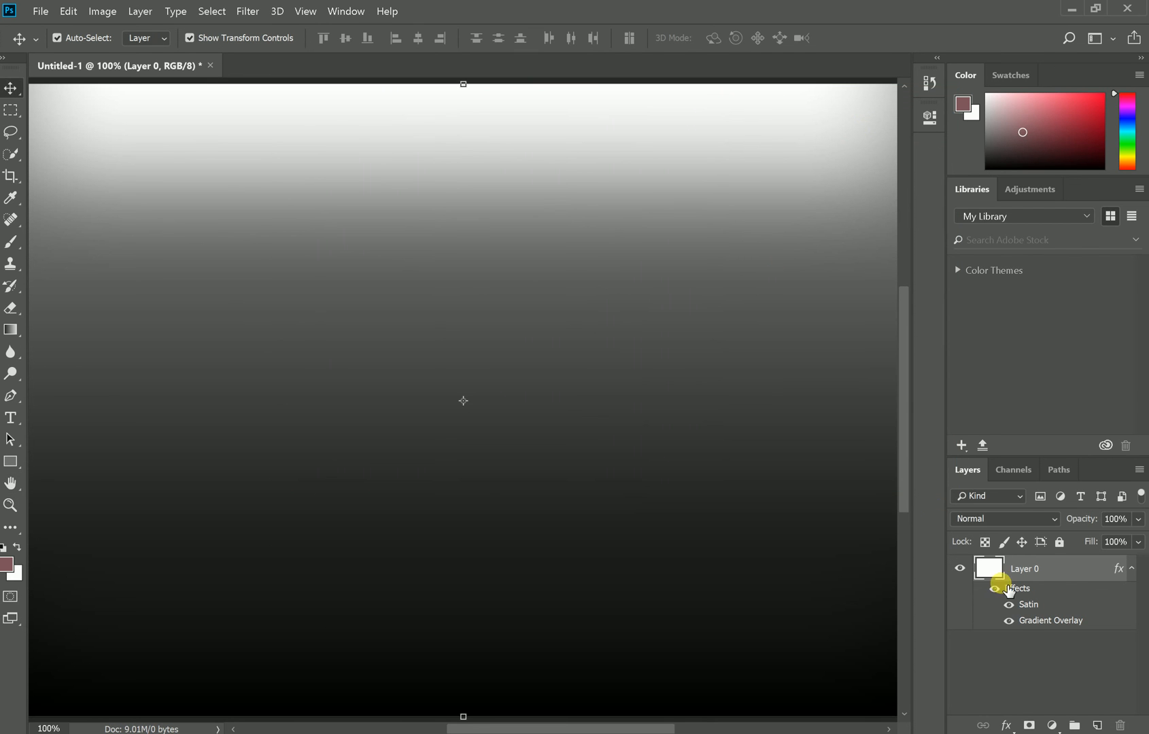
Reopen the blending options of Layer 0 and turn off its Gradient Overlay effect.
{"action": "right_click", "coordinate": [1001, 598]}
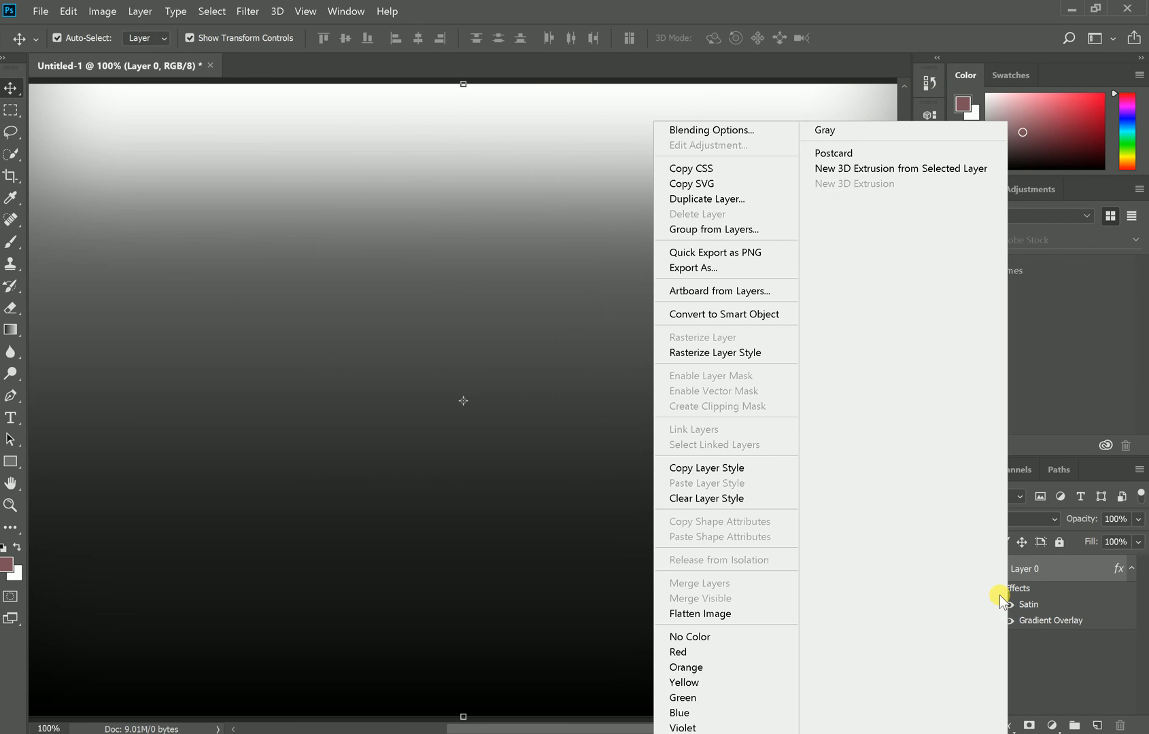
{"action": "left_click", "coordinate": [710, 129]}
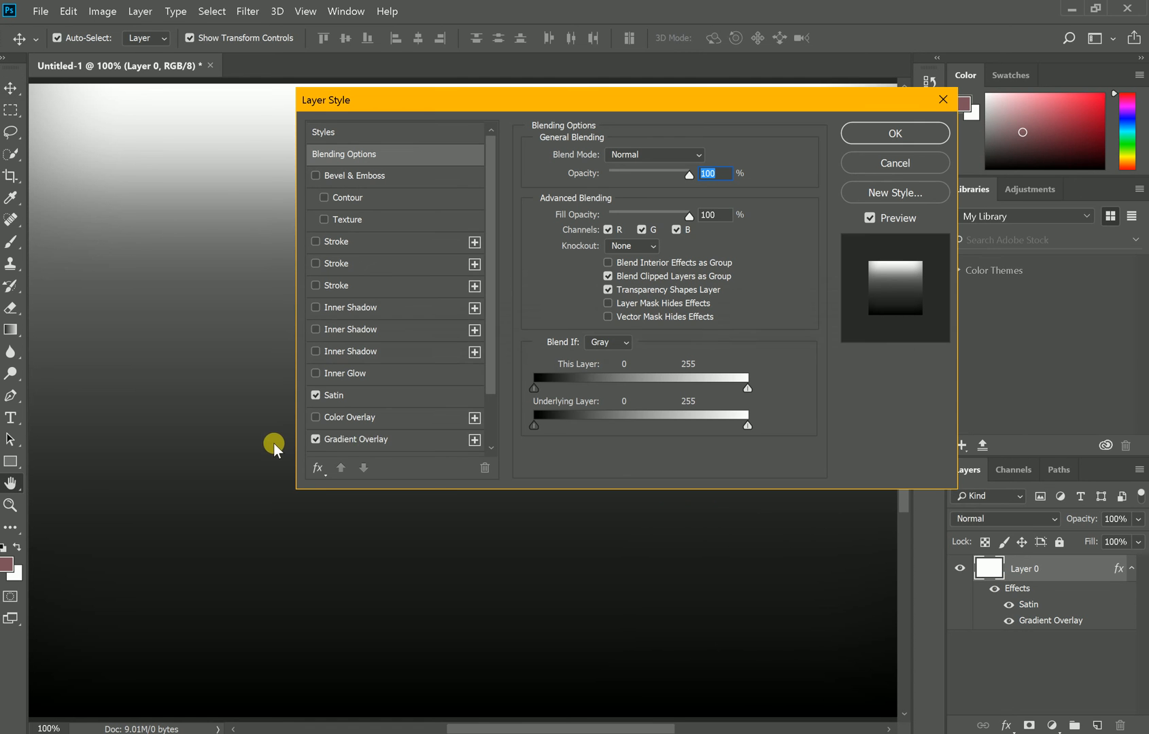
{"action": "left_click", "coordinate": [315, 440]}
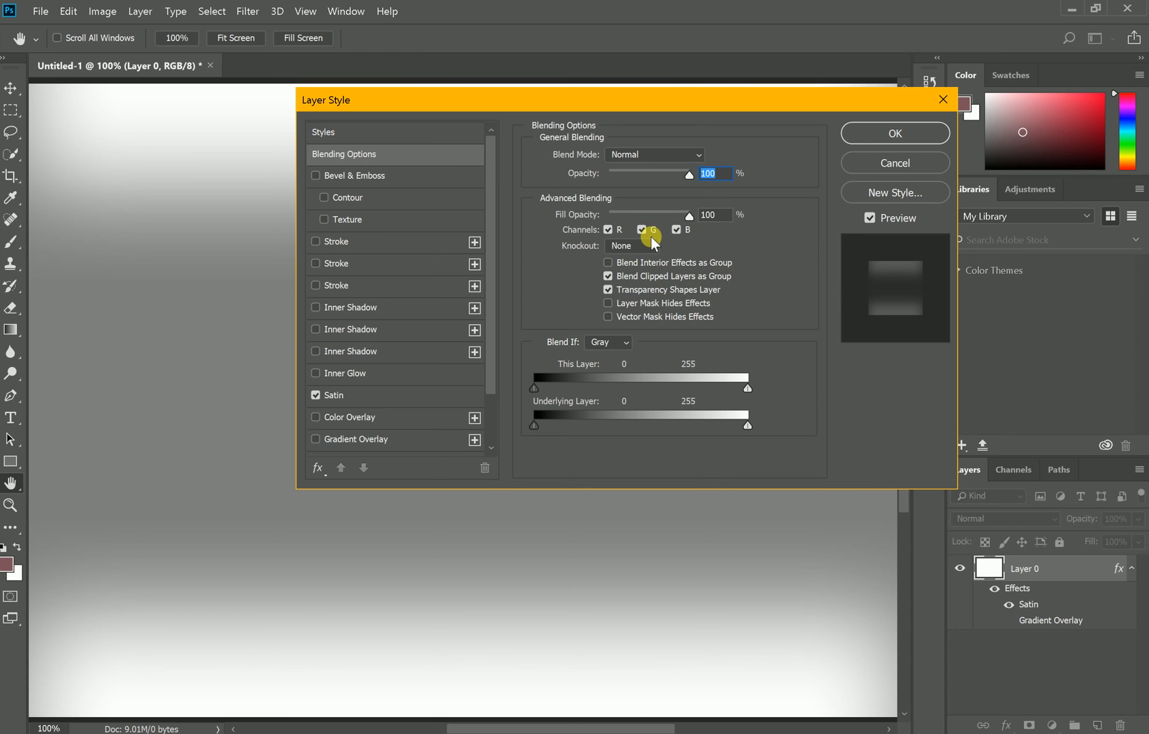
Set the Knockout option of Layer 0 to Shallow, keeping the blend mode Normal, and close the layer style settings.
{"action": "left_click", "coordinate": [602, 305]}
{"action": "left_click", "coordinate": [587, 344]}
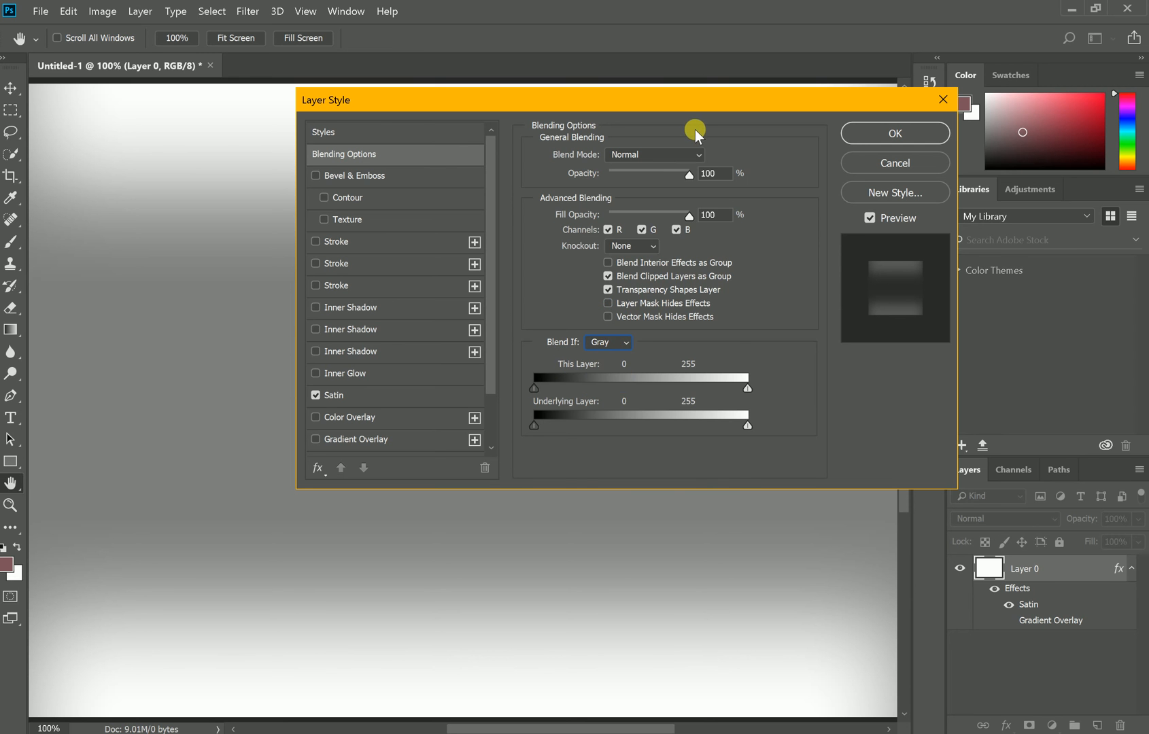
{"action": "left_click", "coordinate": [683, 152]}
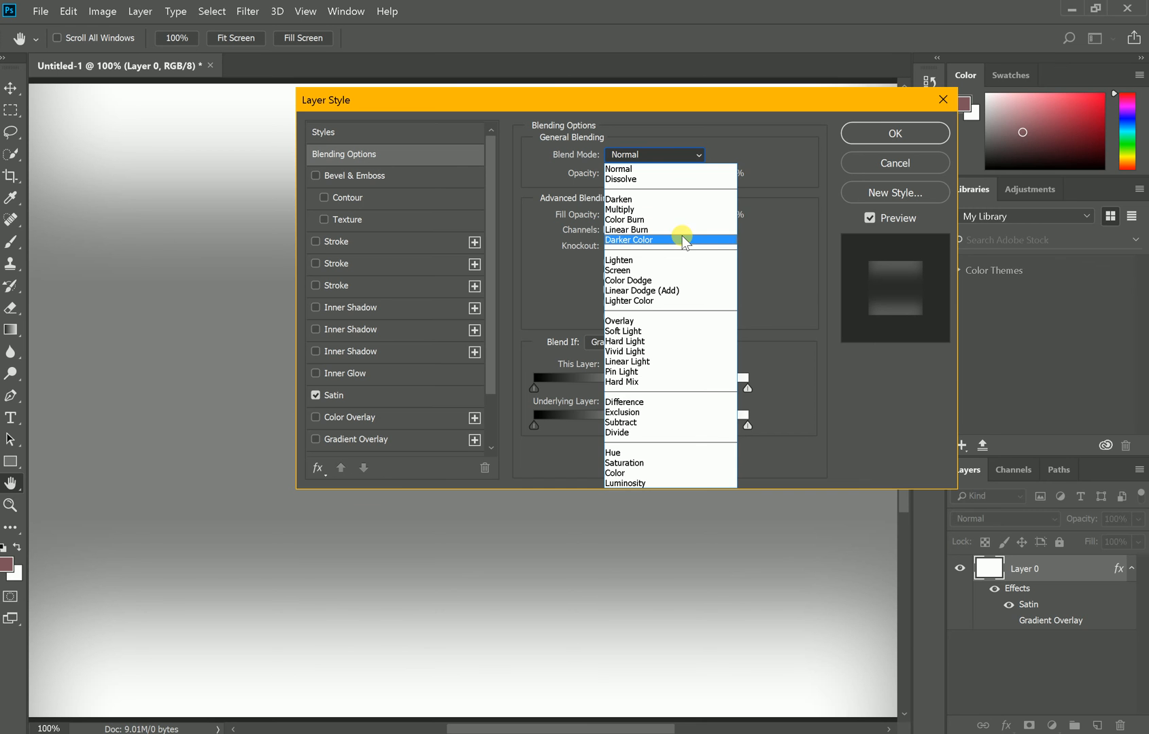
{"action": "left_click", "coordinate": [772, 279]}
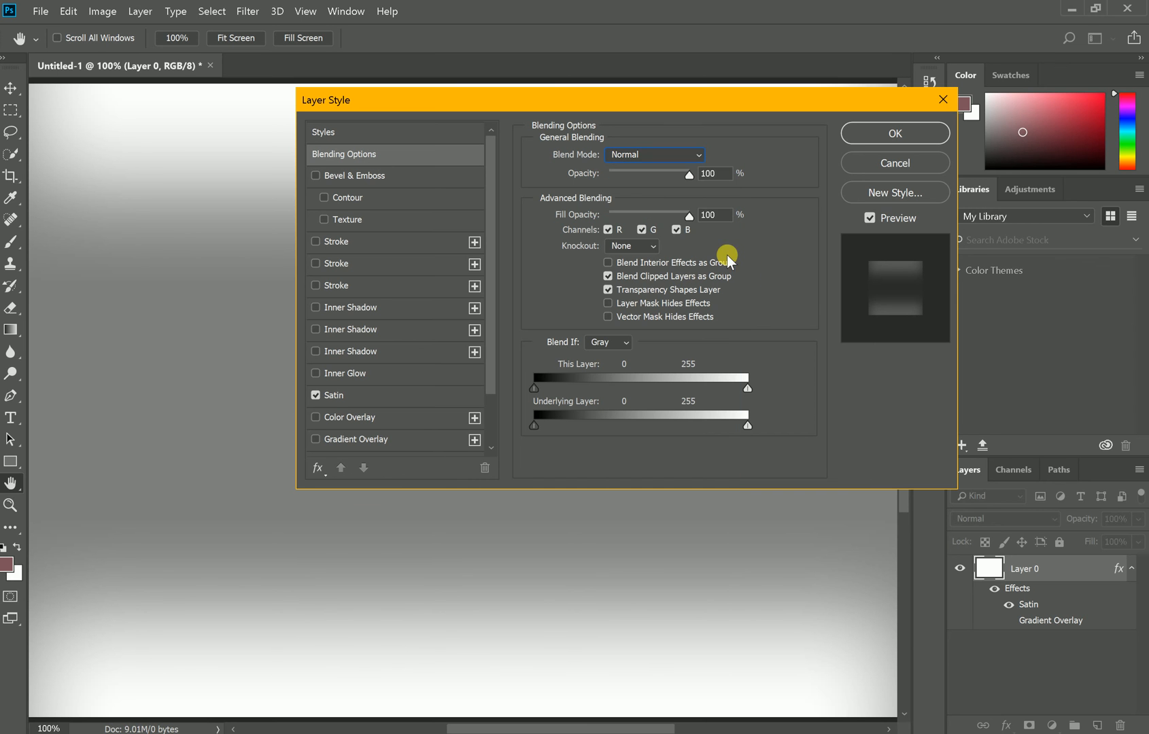
{"action": "left_click", "coordinate": [643, 246]}
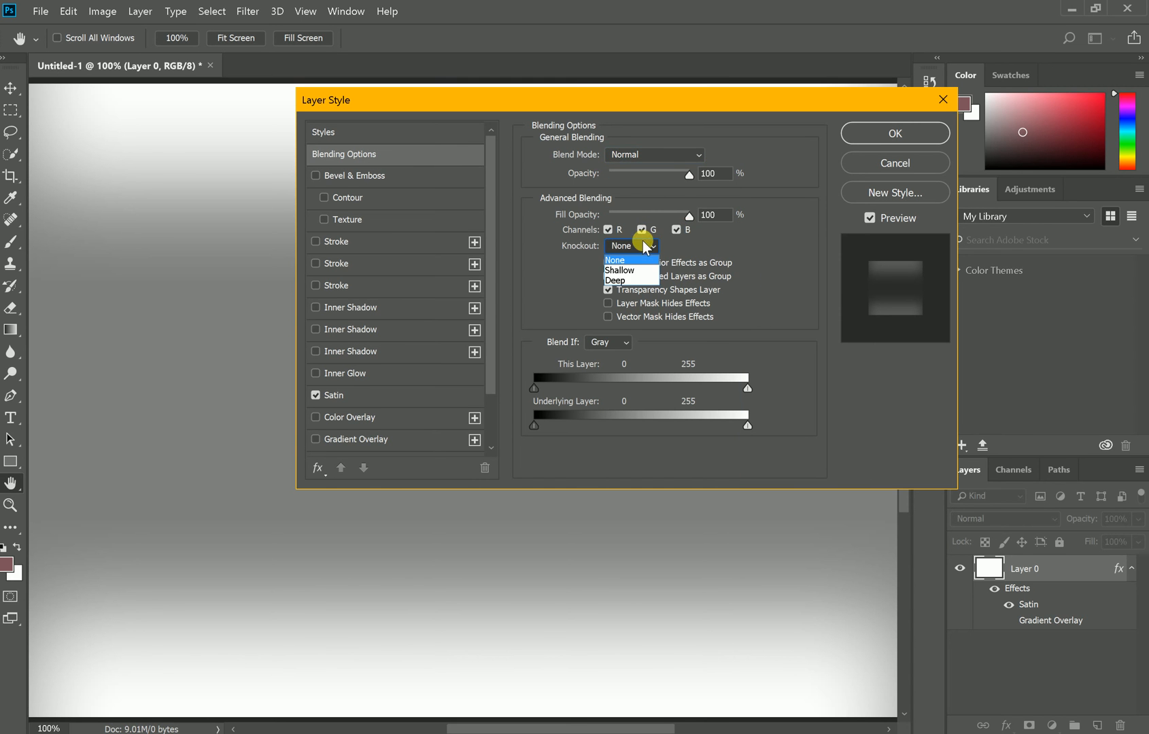
{"action": "left_click", "coordinate": [643, 270]}
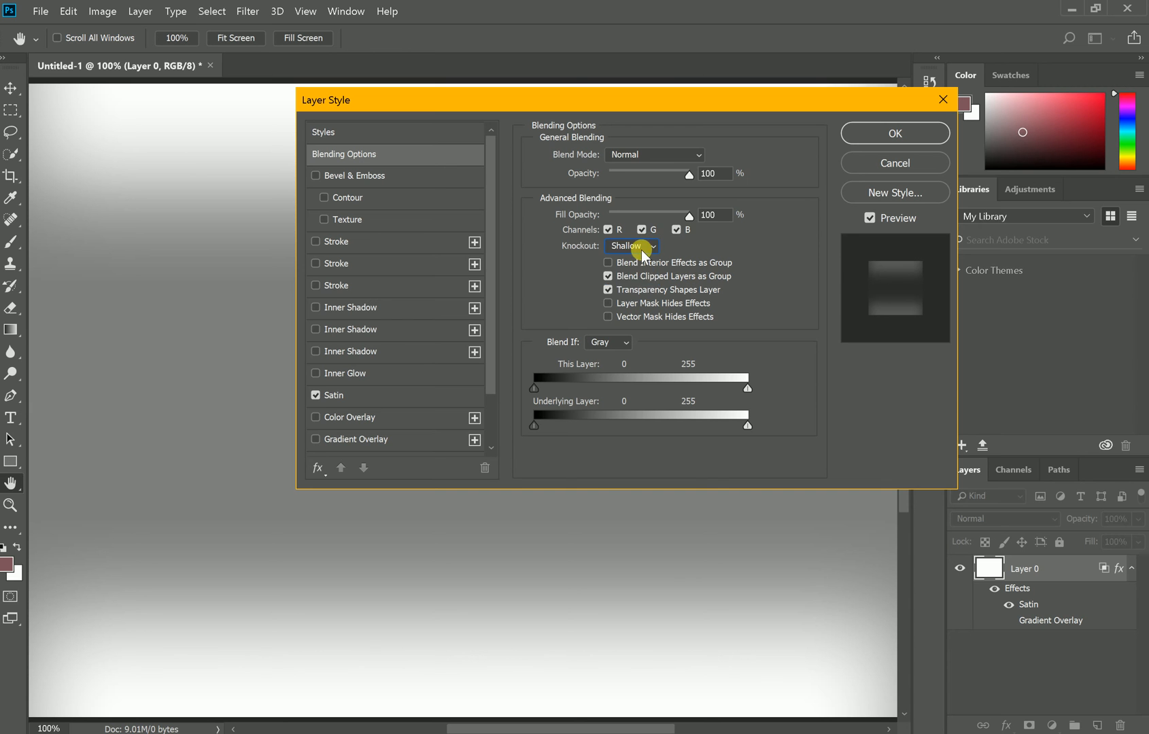
{"action": "left_click", "coordinate": [643, 253]}
{"action": "left_click", "coordinate": [641, 258]}
{"action": "left_click", "coordinate": [943, 163]}
{"action": "key", "text": "v"}
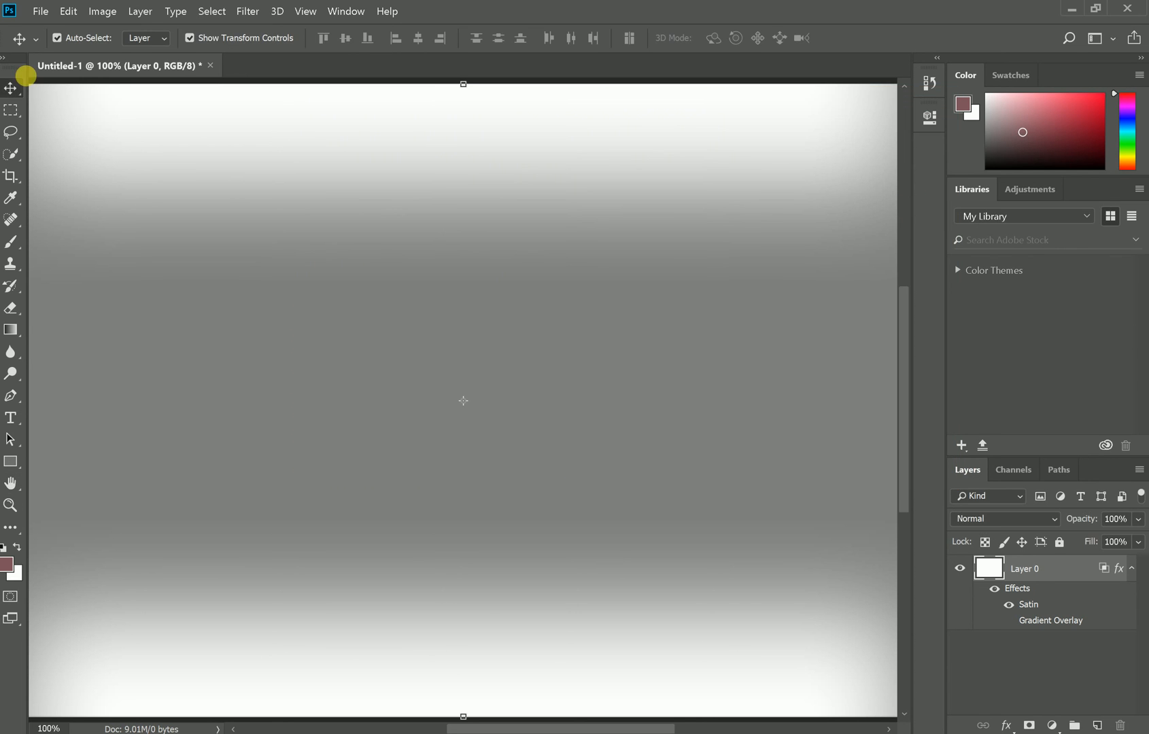
Open TRacer.png and select the pixels of its character layer.
{"action": "left_click", "coordinate": [43, 11]}
{"action": "left_click", "coordinate": [51, 45]}
{"action": "double_click", "coordinate": [432, 164]}
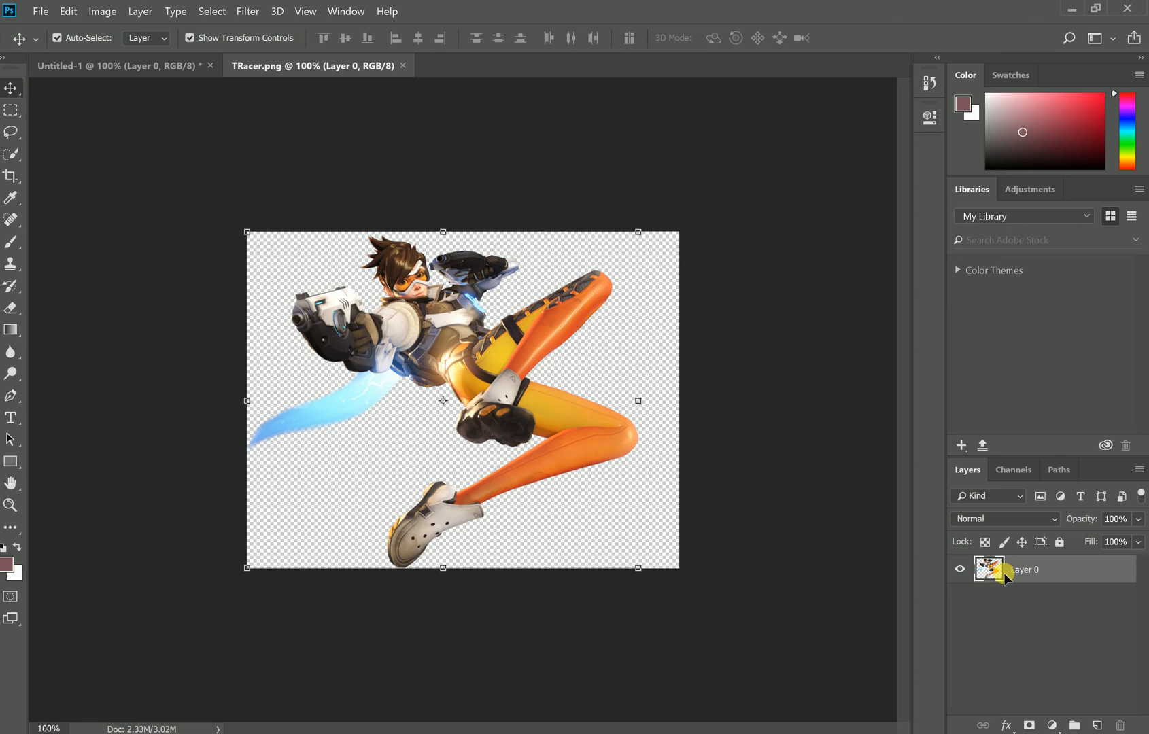
{"action": "right_click", "coordinate": [997, 564]}
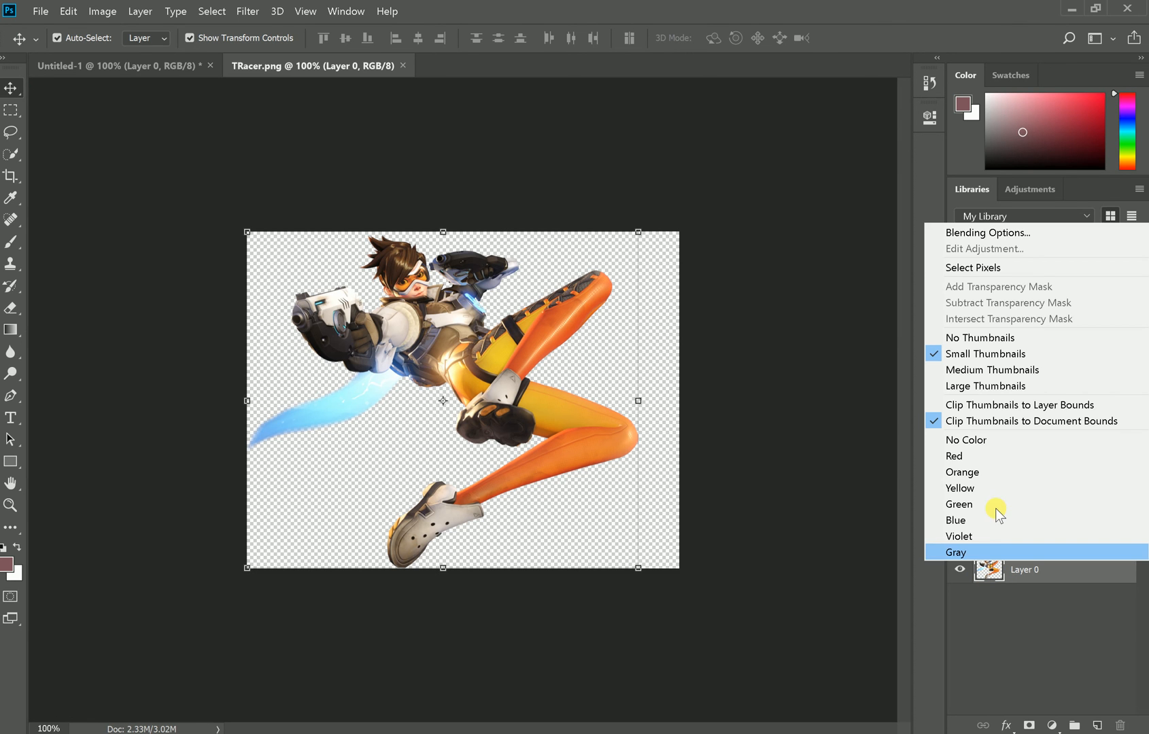
{"action": "left_click", "coordinate": [981, 264]}
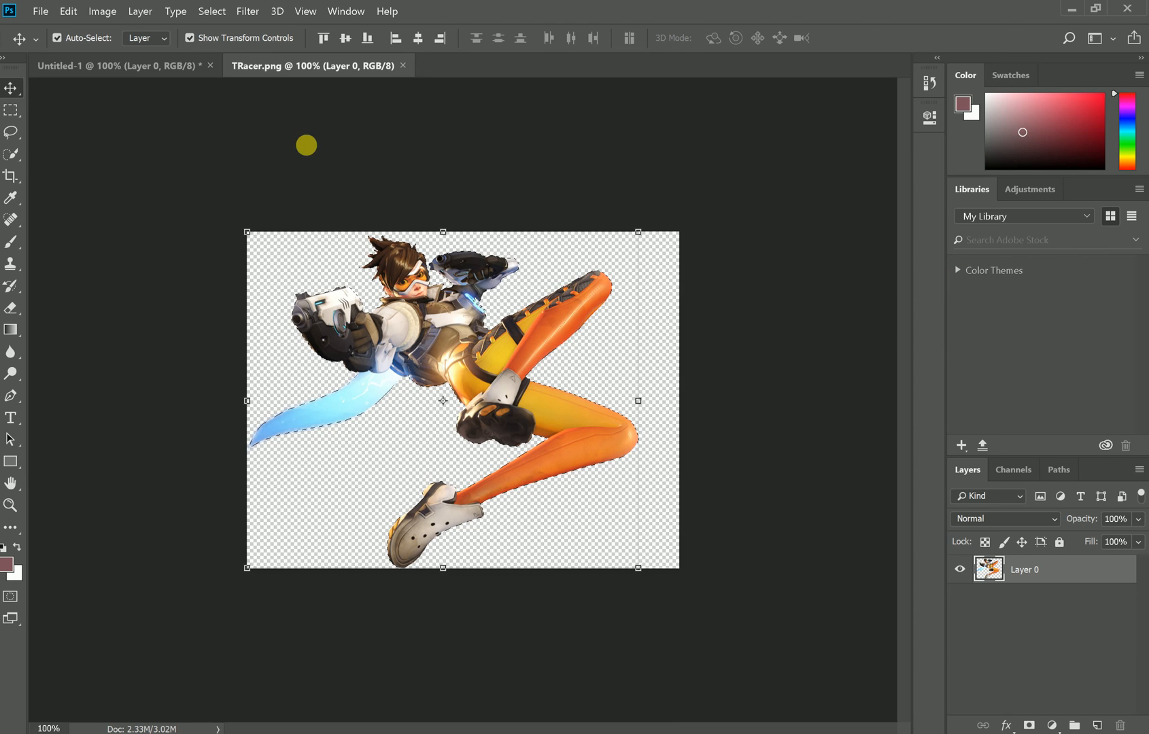
Copy the Tracer character into the Untitled-1 document and place it toward the lower right of the canvas.
{"action": "left_click_drag", "start_coordinate": [306, 145], "coordinate": [372, 308]}
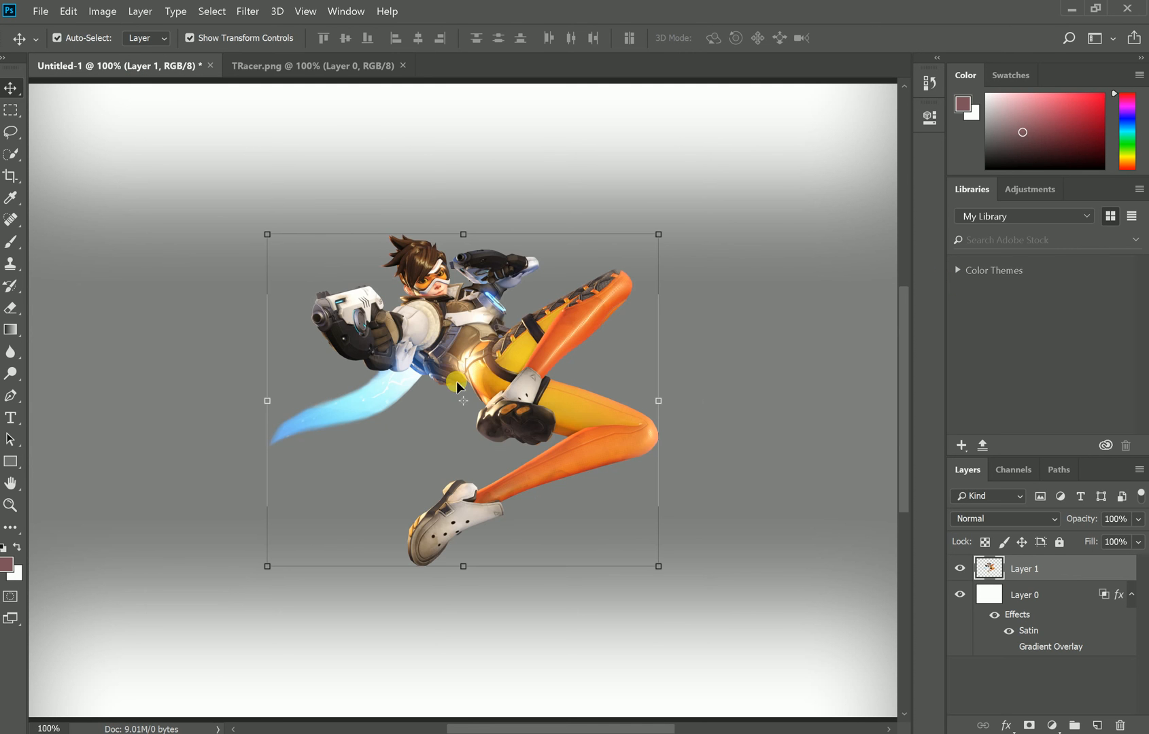
{"action": "left_click_drag", "start_coordinate": [470, 357], "coordinate": [641, 331]}
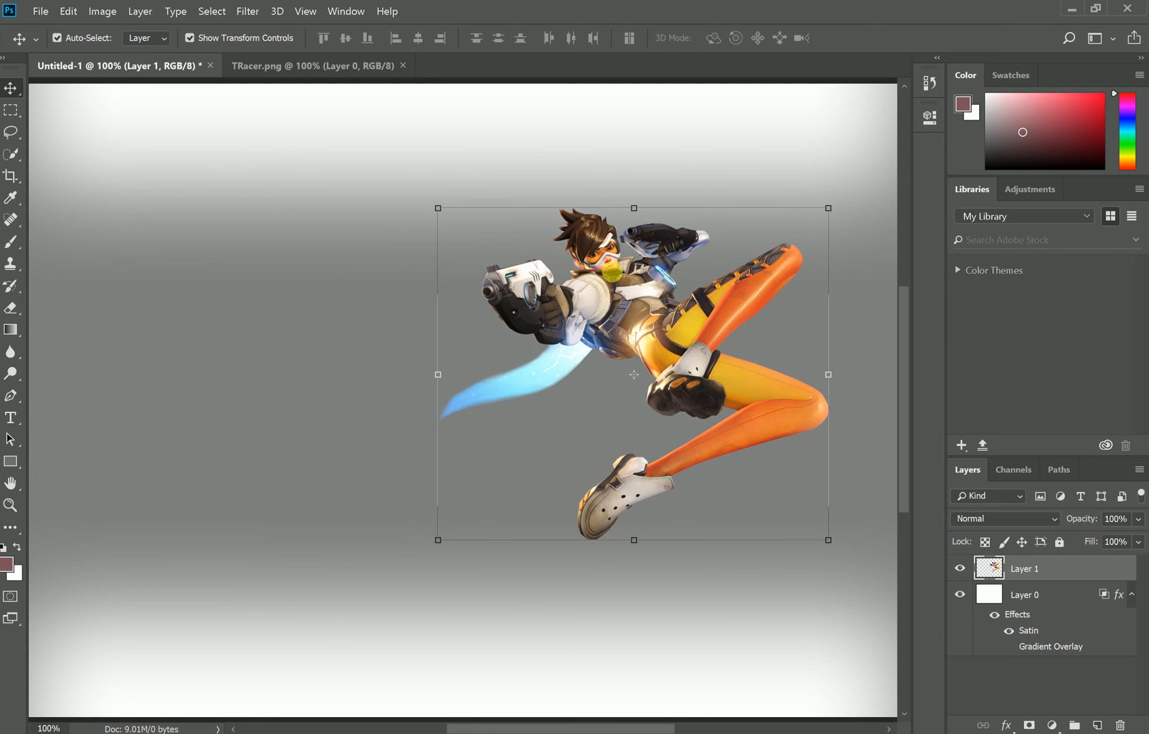
{"action": "left_click_drag", "start_coordinate": [612, 272], "coordinate": [672, 417]}
Paste two more copies of Tracer, placing one at the lower center and the other at the lower left.
{"action": "key", "text": "ctrl+v"}
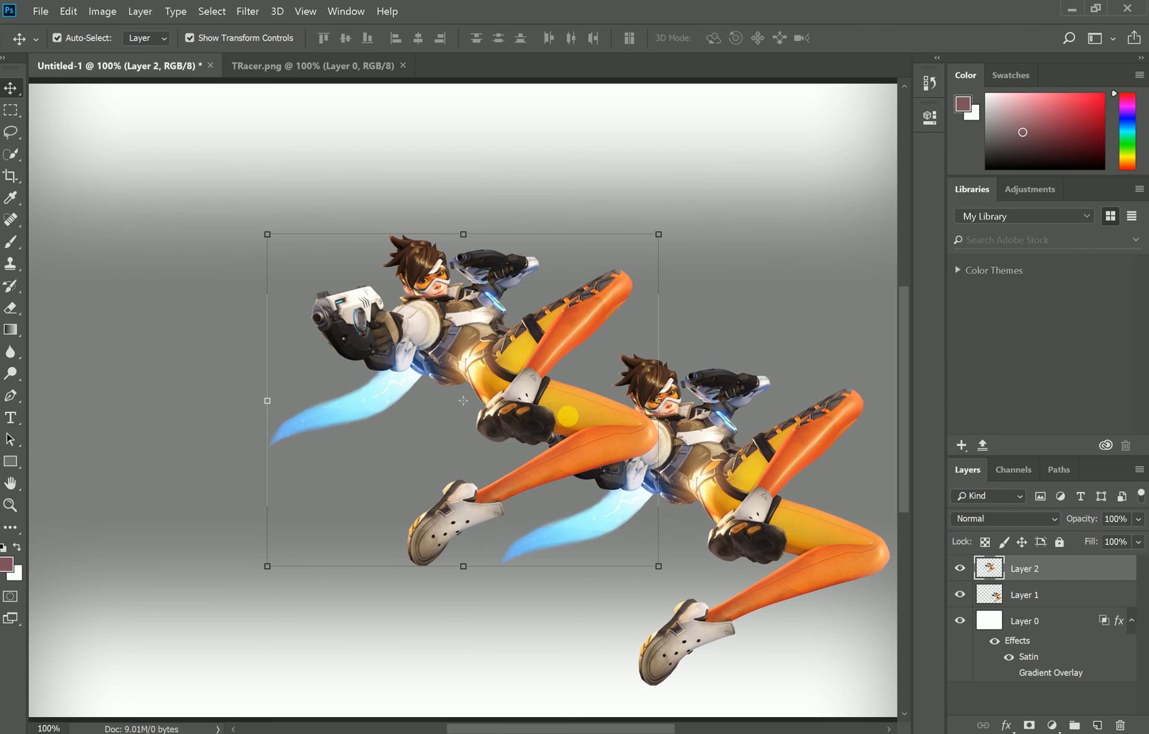
{"action": "left_click_drag", "start_coordinate": [537, 398], "coordinate": [506, 527]}
{"action": "key", "text": "ctrl+v"}
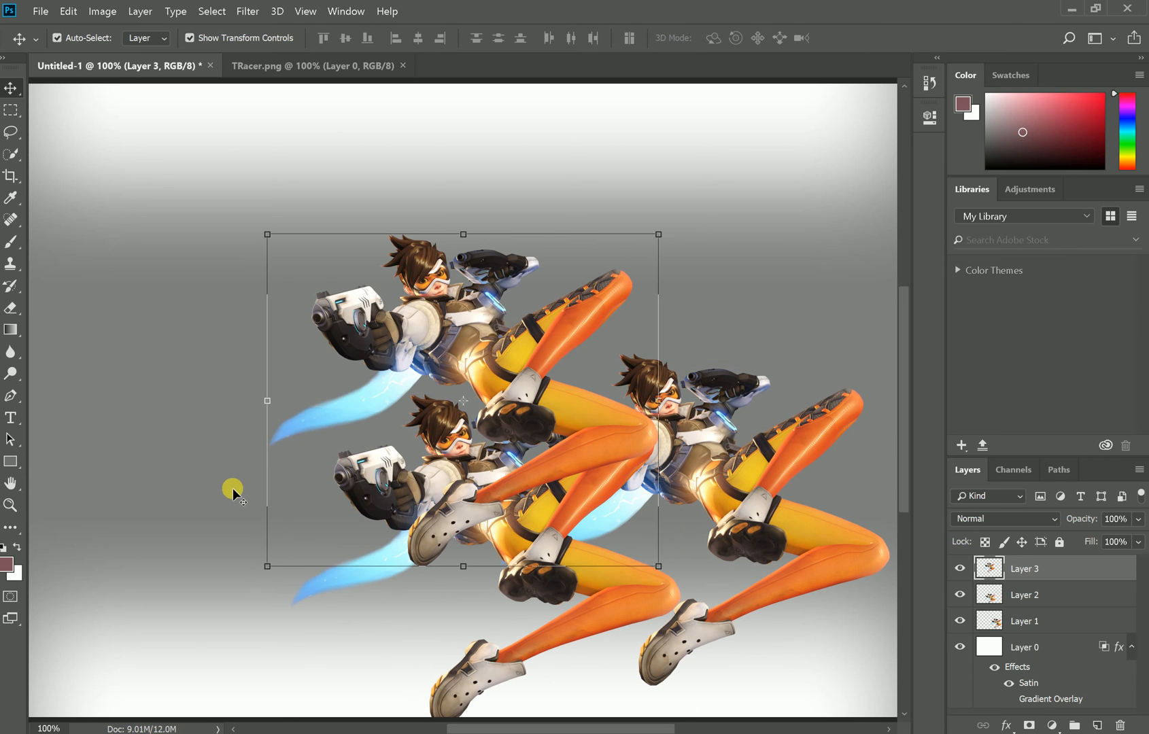
{"action": "left_click_drag", "start_coordinate": [463, 401], "coordinate": [224, 489]}
{"action": "left_click_drag", "start_coordinate": [484, 367], "coordinate": [159, 571]}
Rotate the left Tracer copy by 3.99° and move the right copy down in line with the other two.
{"action": "left_click_drag", "start_coordinate": [724, 429], "coordinate": [712, 463]}
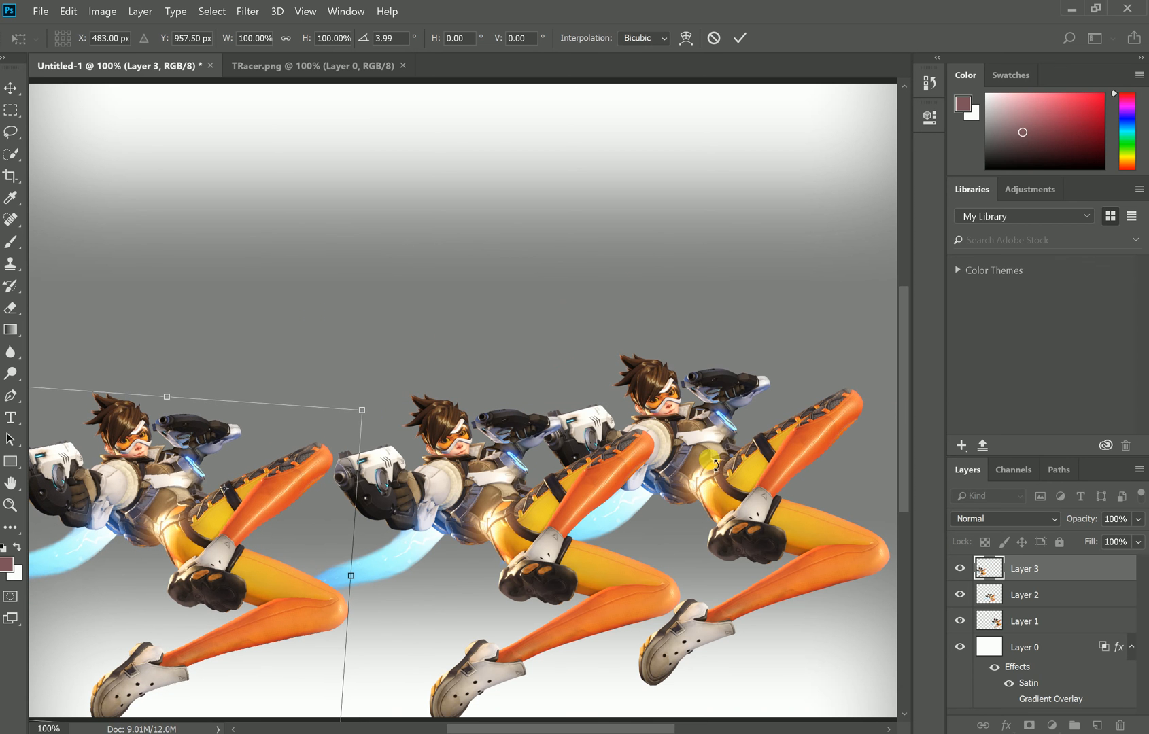
{"action": "left_click", "coordinate": [10, 88]}
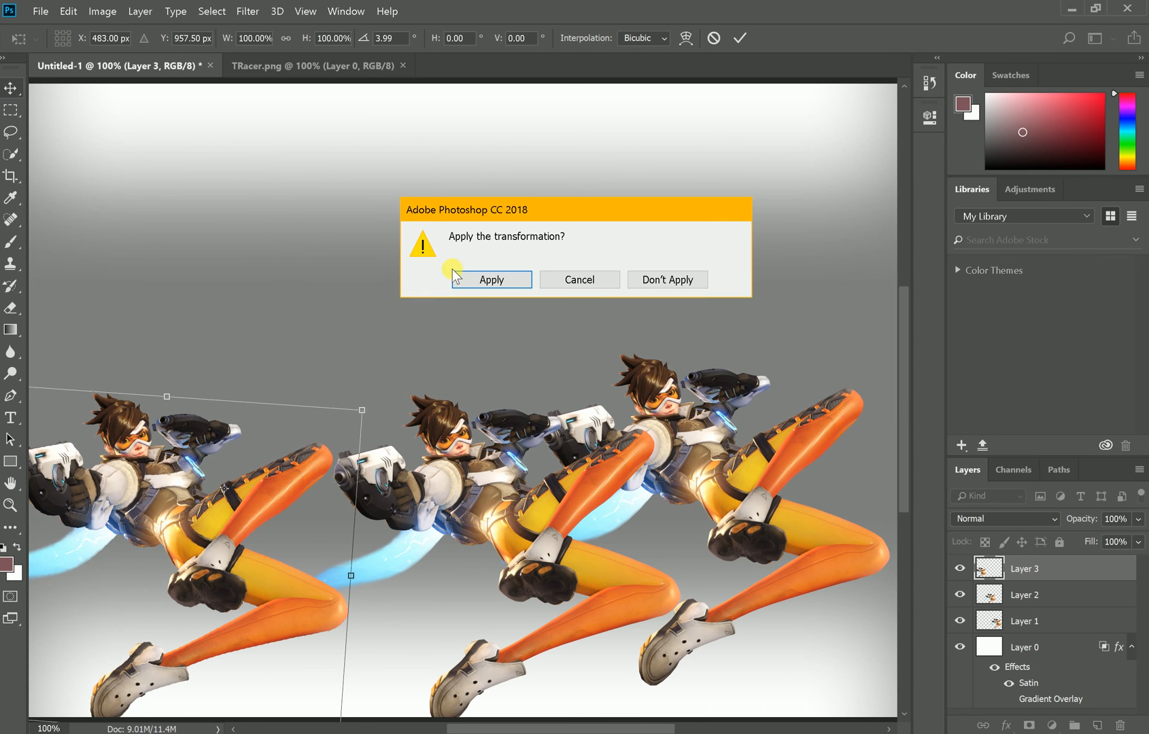
{"action": "left_click", "coordinate": [484, 285]}
{"action": "left_click_drag", "start_coordinate": [755, 500], "coordinate": [809, 534]}
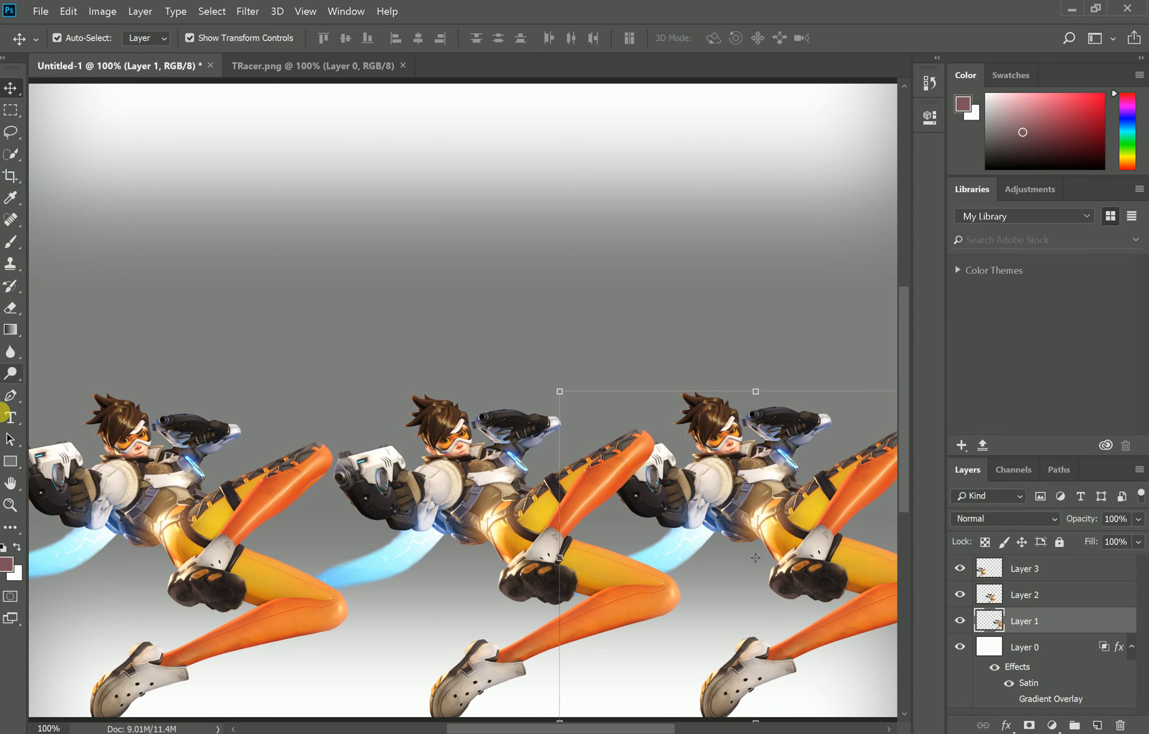
Add the title "No Limits is back!" in 72 pt Saiyan Sans above the characters, widening its text box to fit one line.
{"action": "left_click", "coordinate": [10, 416]}
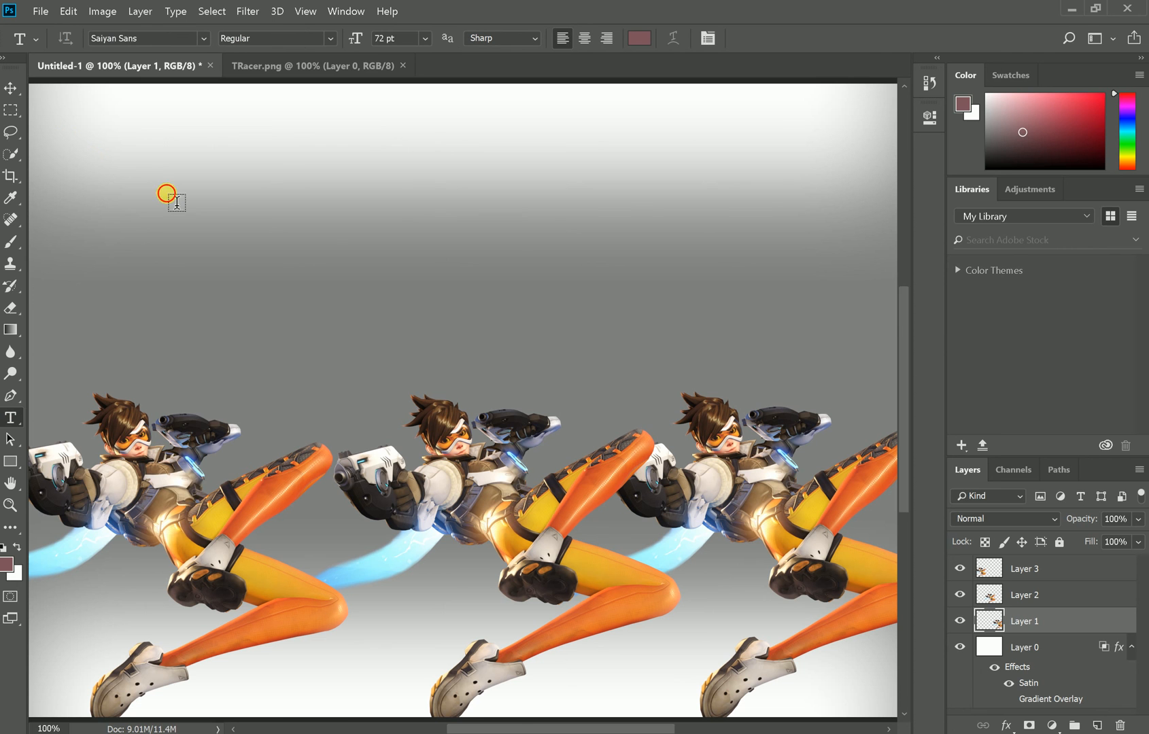
{"action": "left_click_drag", "start_coordinate": [56, 123], "coordinate": [891, 356]}
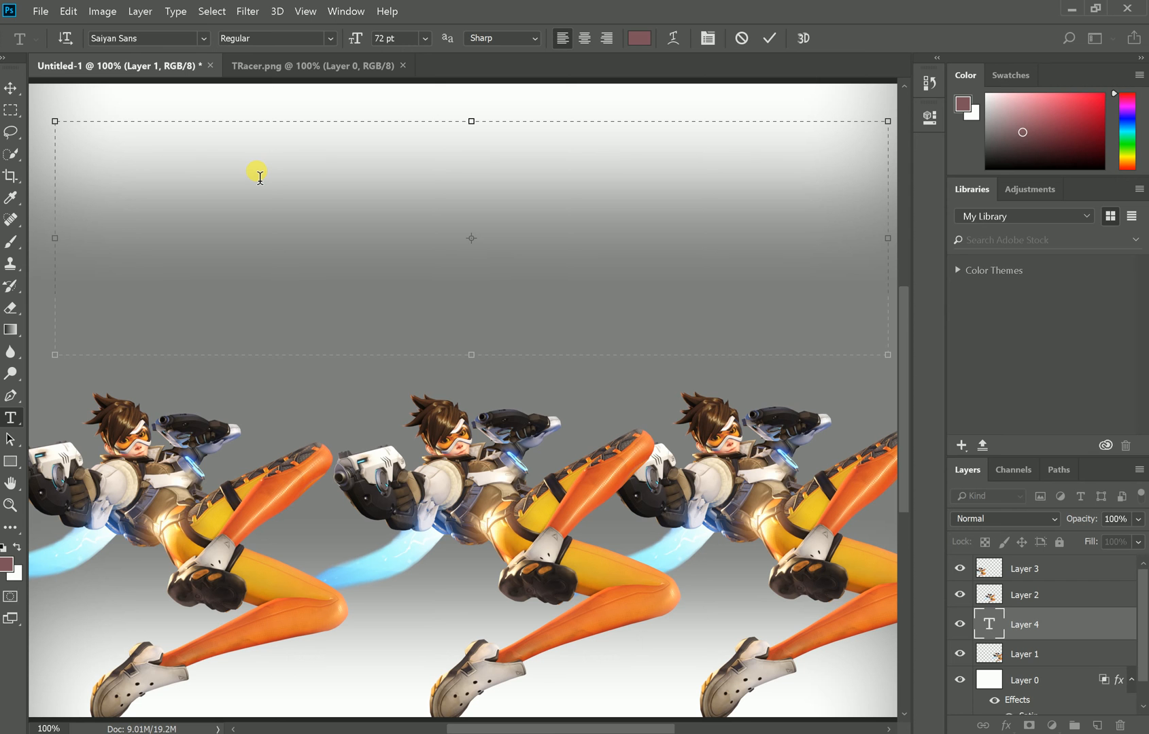
{"action": "type", "text": "No LIMI"}
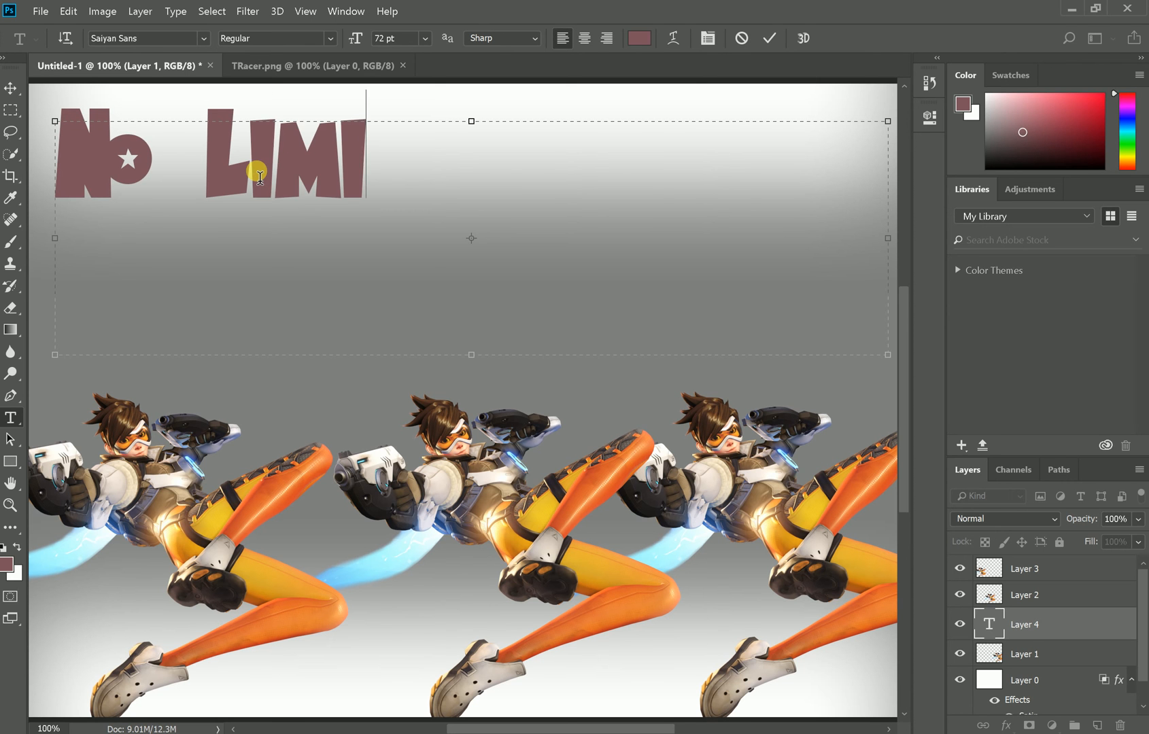
{"action": "type", "text": "TS IS BACK!"}
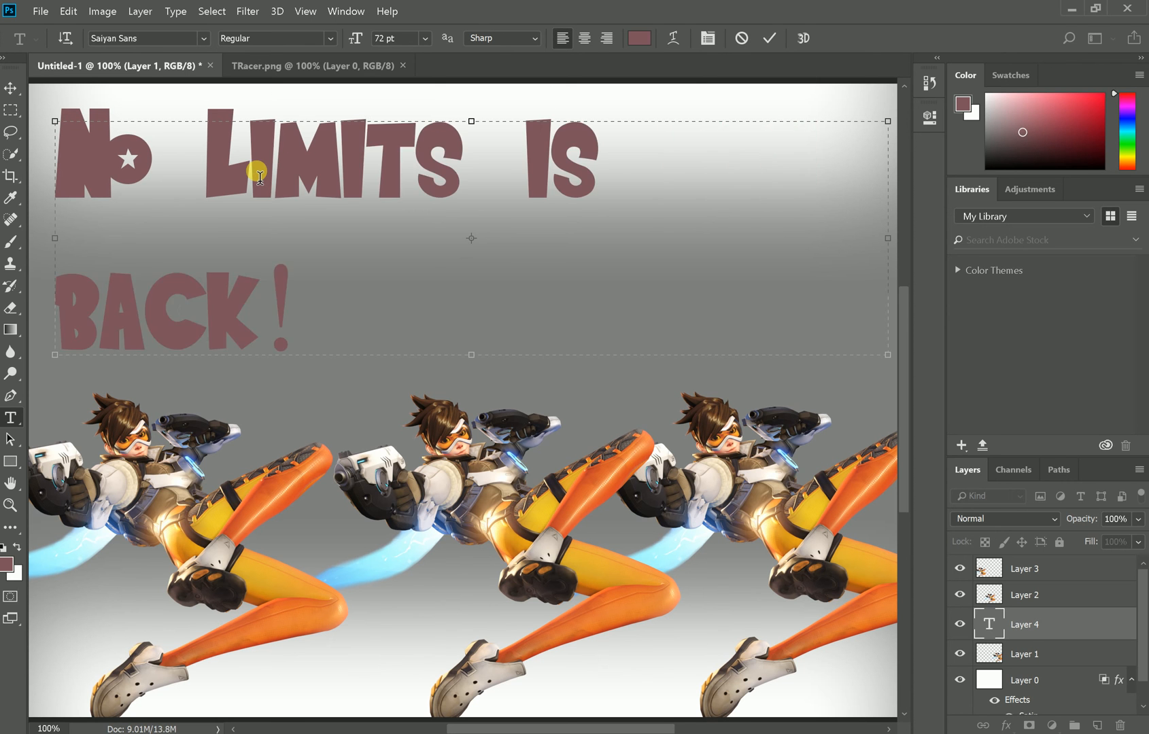
{"action": "left_click_drag", "start_coordinate": [54, 236], "coordinate": [28, 238]}
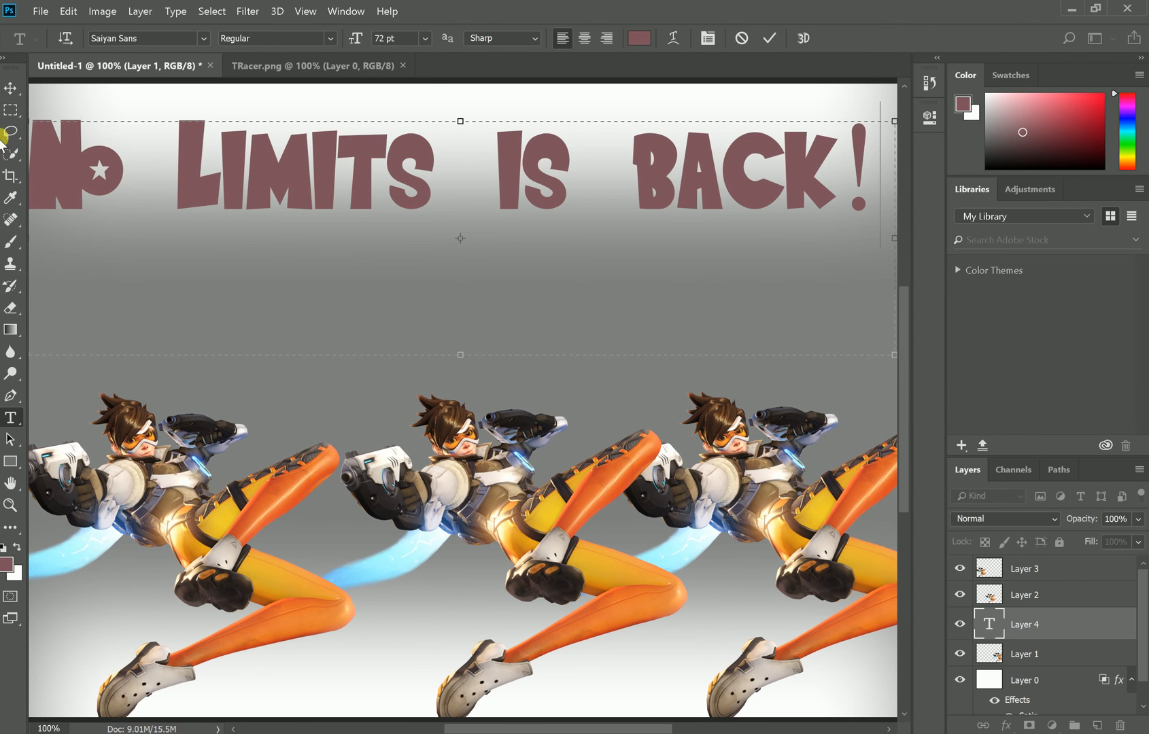
{"action": "left_click", "coordinate": [10, 87]}
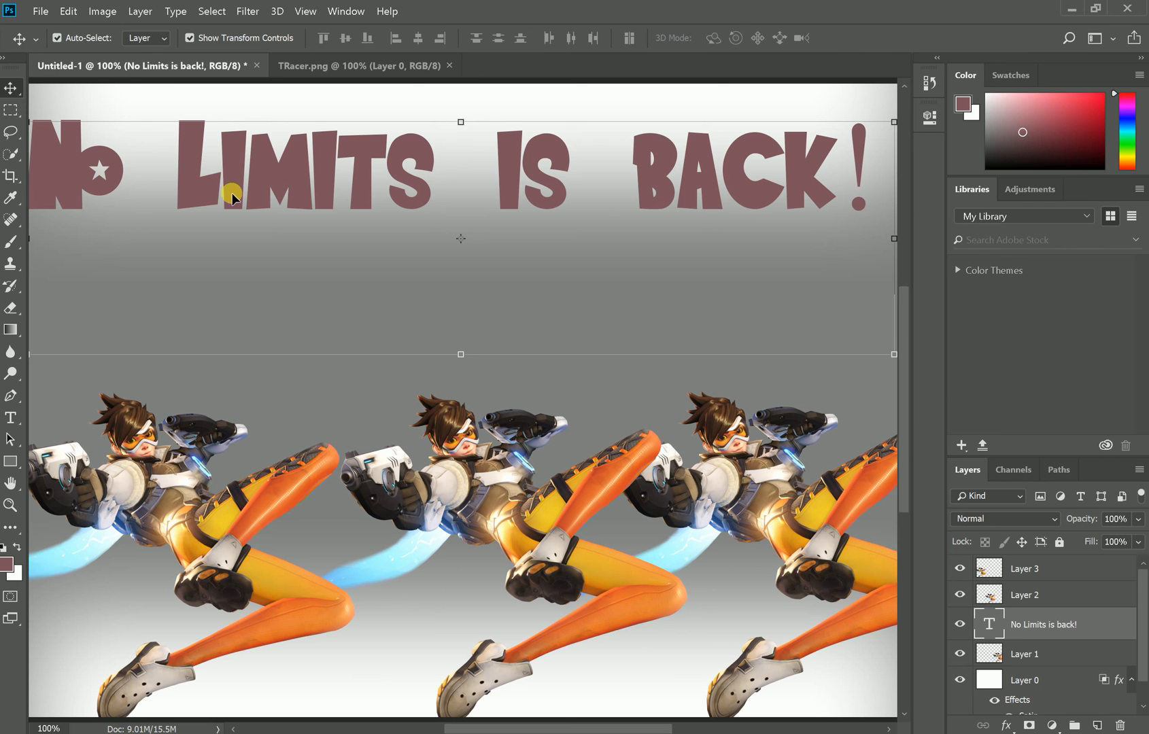
{"action": "left_click_drag", "start_coordinate": [260, 266], "coordinate": [296, 269]}
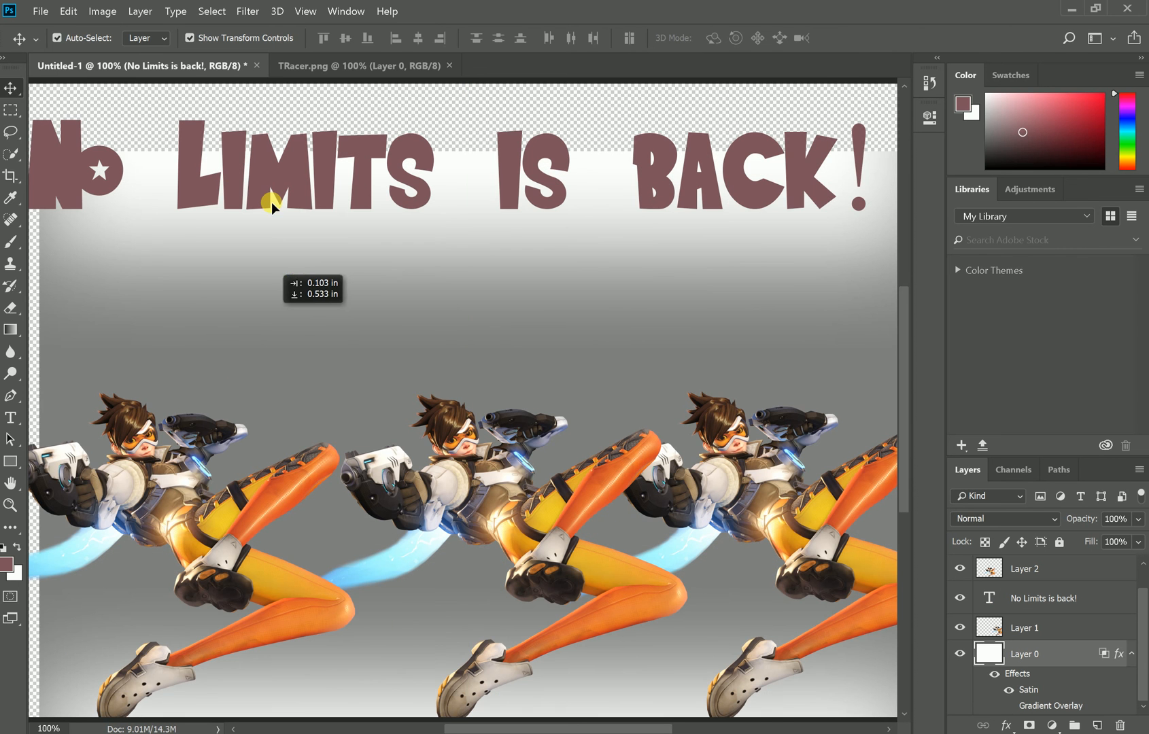
{"action": "left_click_drag", "start_coordinate": [272, 204], "coordinate": [268, 208]}
{"action": "key", "text": "ctrl+z"}
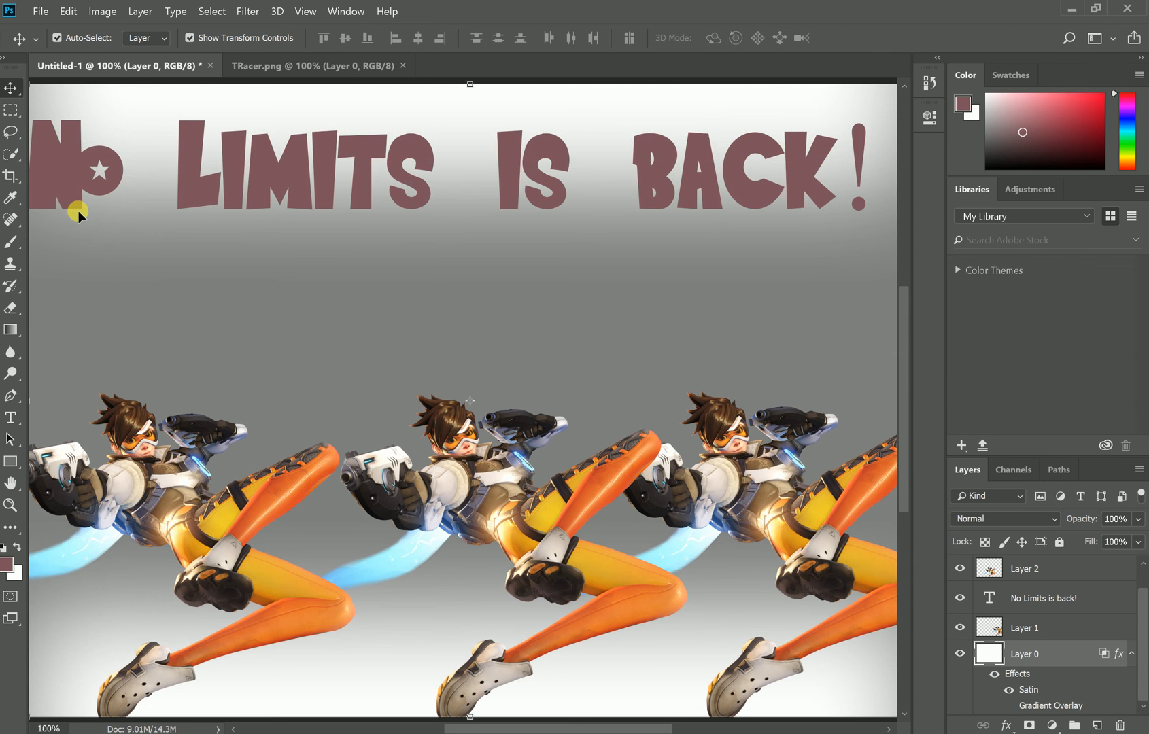
Move the "No Limits is back!" title down to just above the three Tracer characters.
{"action": "left_click", "coordinate": [57, 172]}
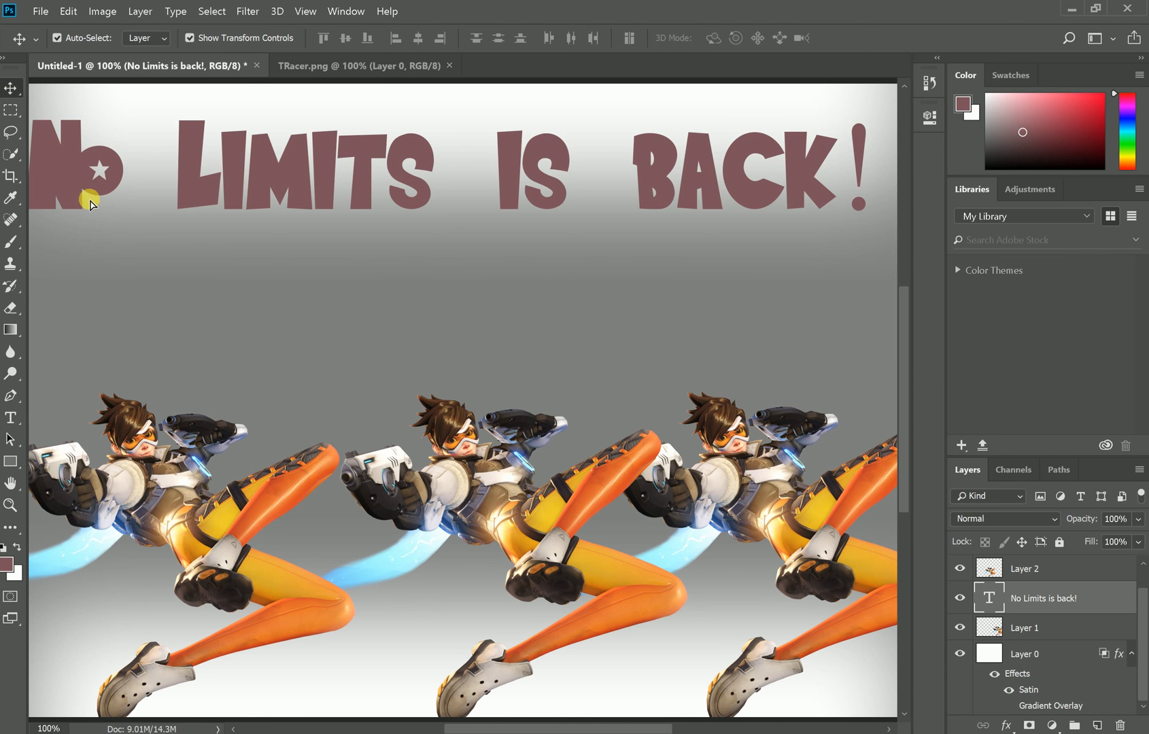
{"action": "left_click_drag", "start_coordinate": [90, 202], "coordinate": [72, 369]}
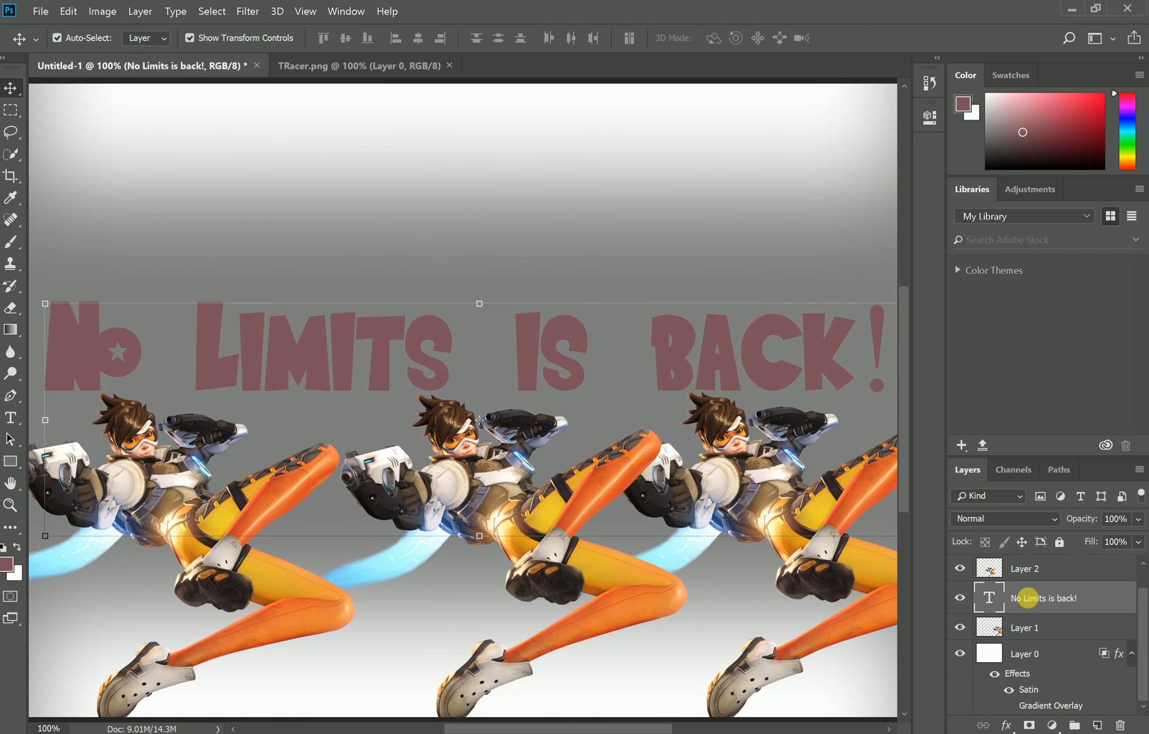
Apply a Satin layer effect to the "No Limits is back!" title and set the foreground color to black.
{"action": "right_click", "coordinate": [1027, 598]}
{"action": "left_click", "coordinate": [497, 356]}
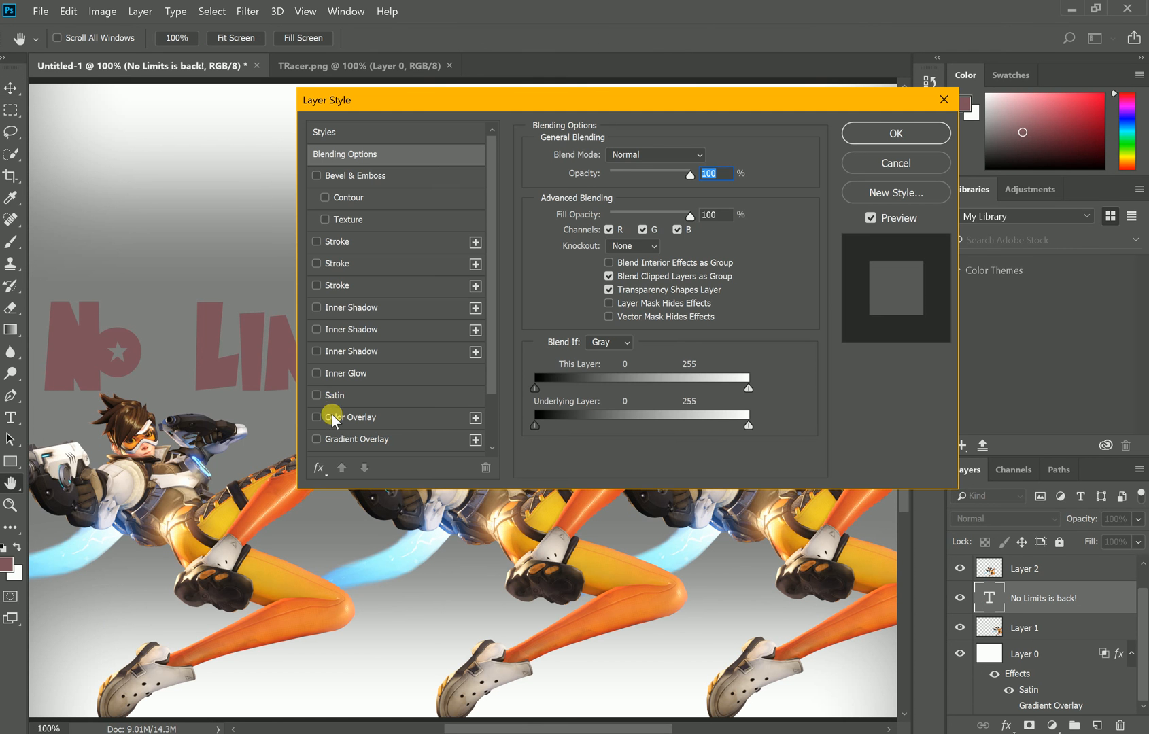
{"action": "left_click", "coordinate": [317, 396]}
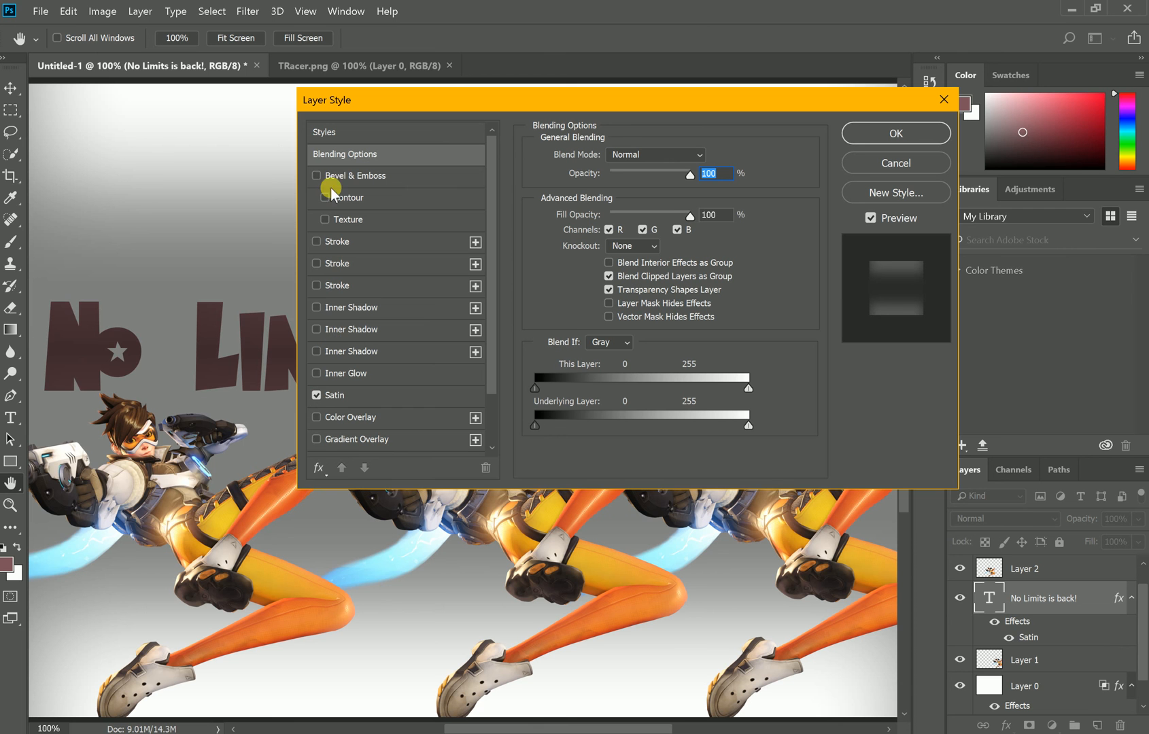
{"action": "left_click", "coordinate": [320, 399]}
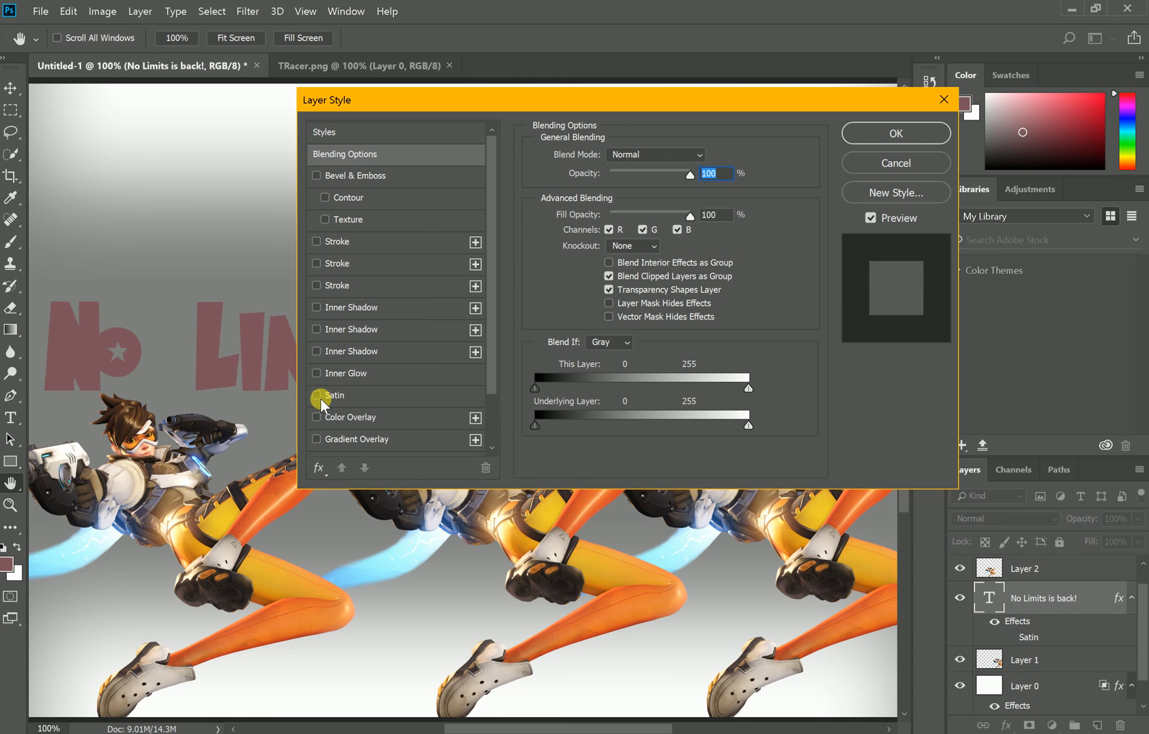
{"action": "left_click", "coordinate": [321, 399]}
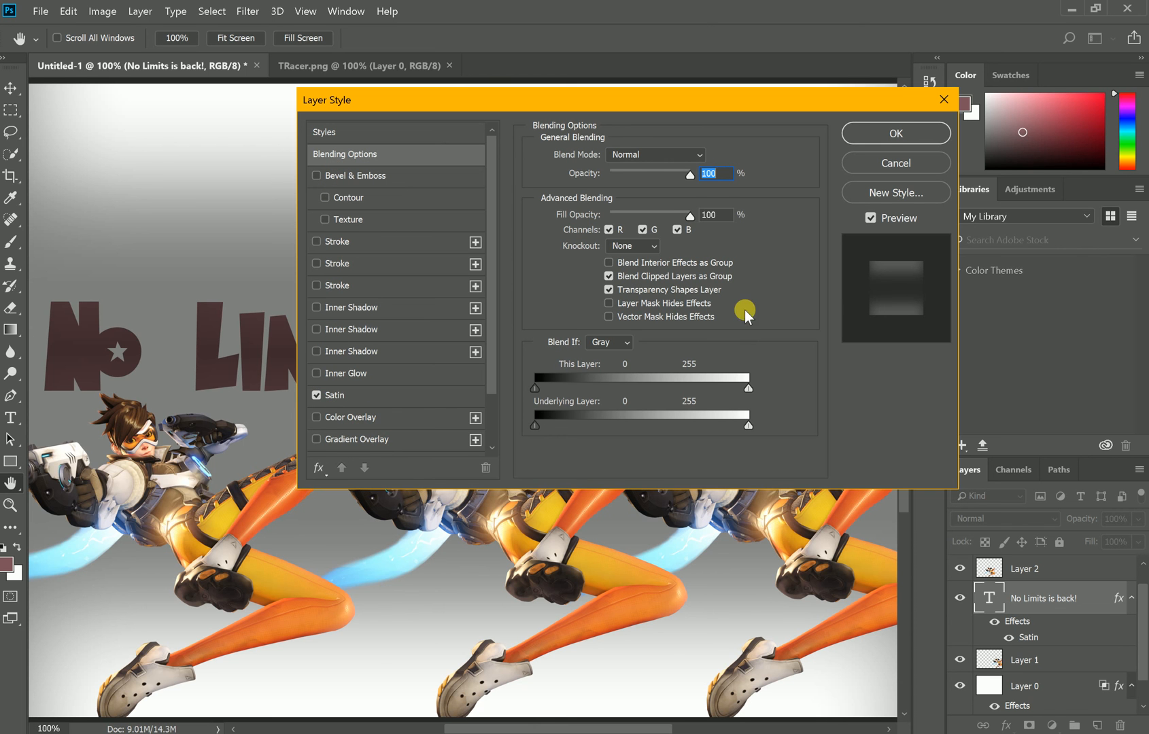
{"action": "left_click_drag", "start_coordinate": [1025, 136], "coordinate": [965, 191]}
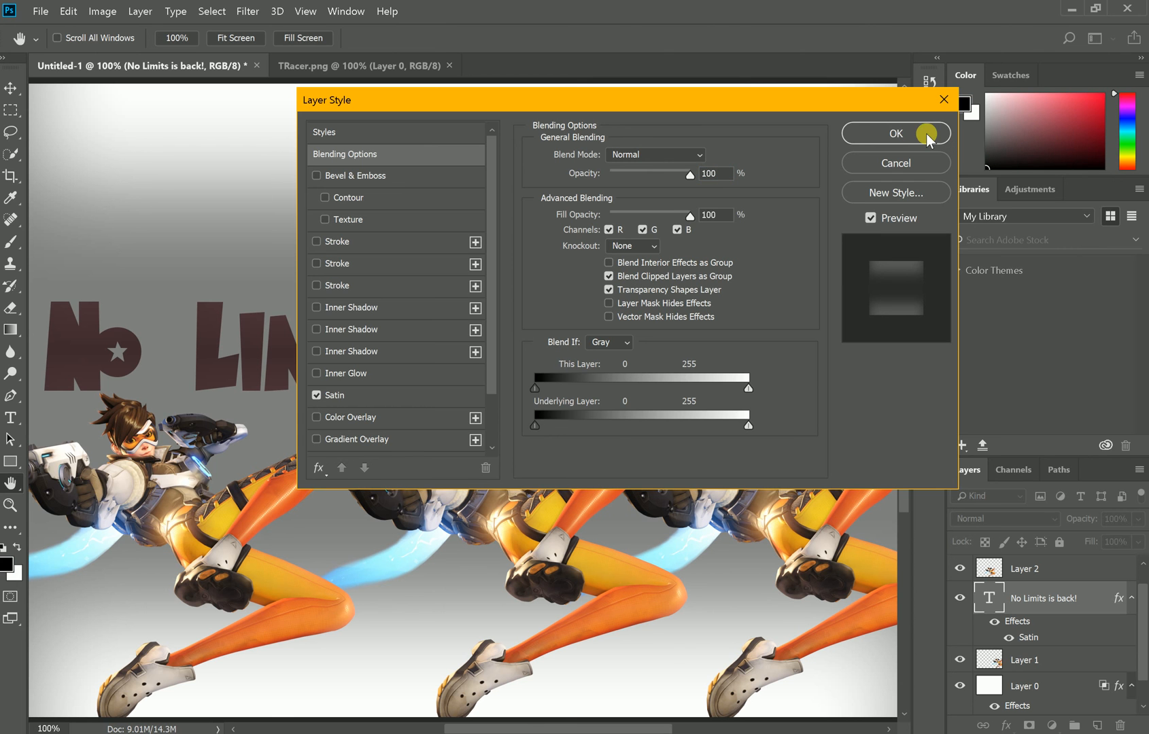
{"action": "left_click", "coordinate": [909, 131]}
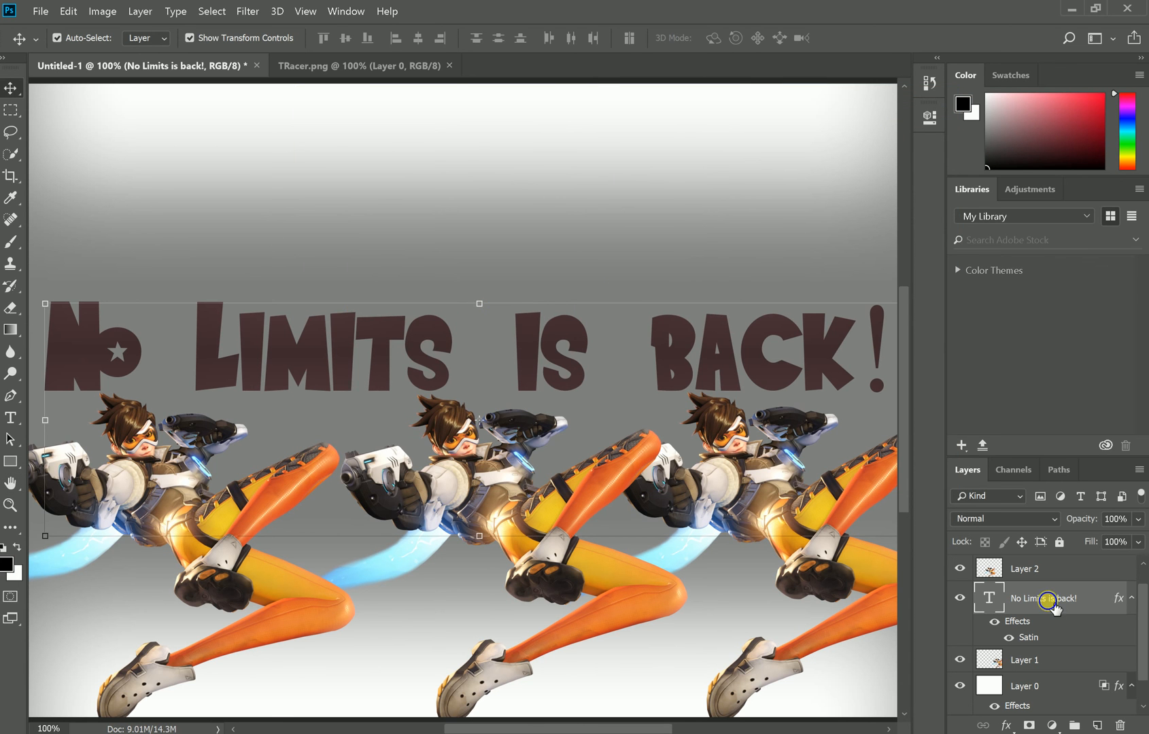
{"action": "right_click", "coordinate": [1050, 599]}
{"action": "left_click", "coordinate": [646, 155]}
Switch to Chrome and search Google Images for "Overwatch doomifist".
{"action": "left_click", "coordinate": [332, 733]}
{"action": "scroll", "coordinate": [346, 267], "scroll_direction": "up", "scroll_amount": 3}
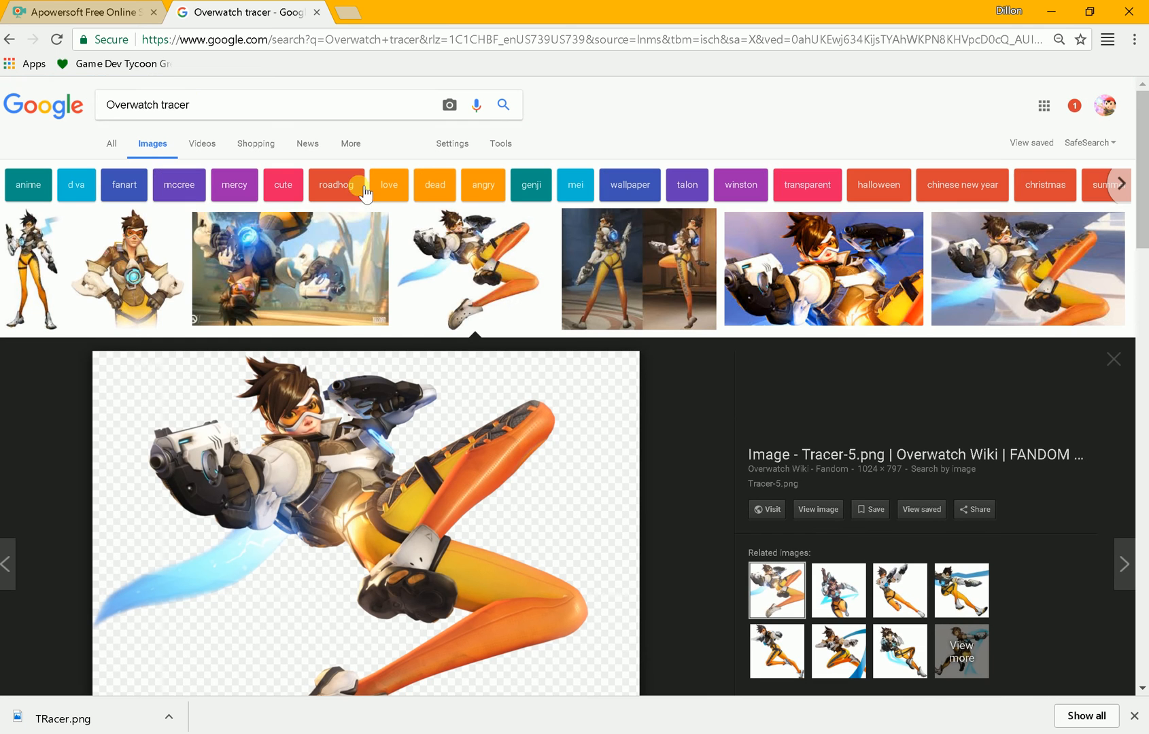
{"action": "left_click_drag", "start_coordinate": [215, 102], "coordinate": [182, 104]}
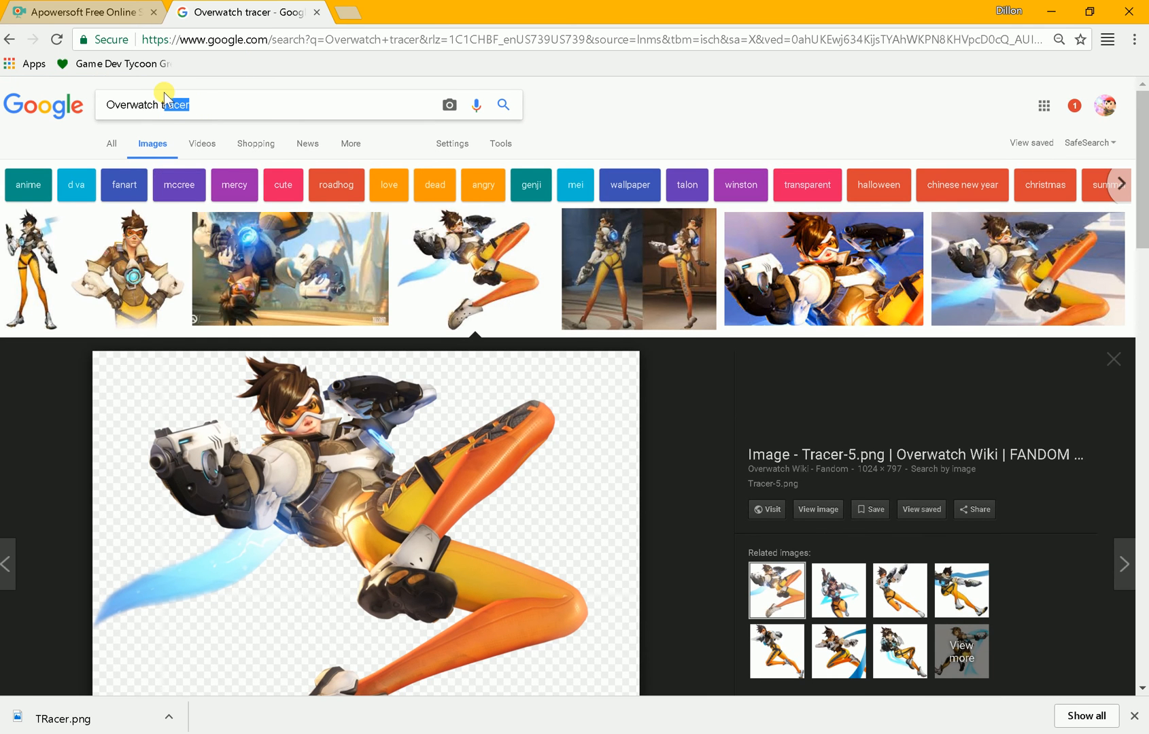
{"action": "key", "text": "BackSpace"}
{"action": "key", "text": "BackSpace"}
{"action": "type", "text": "doomi"}
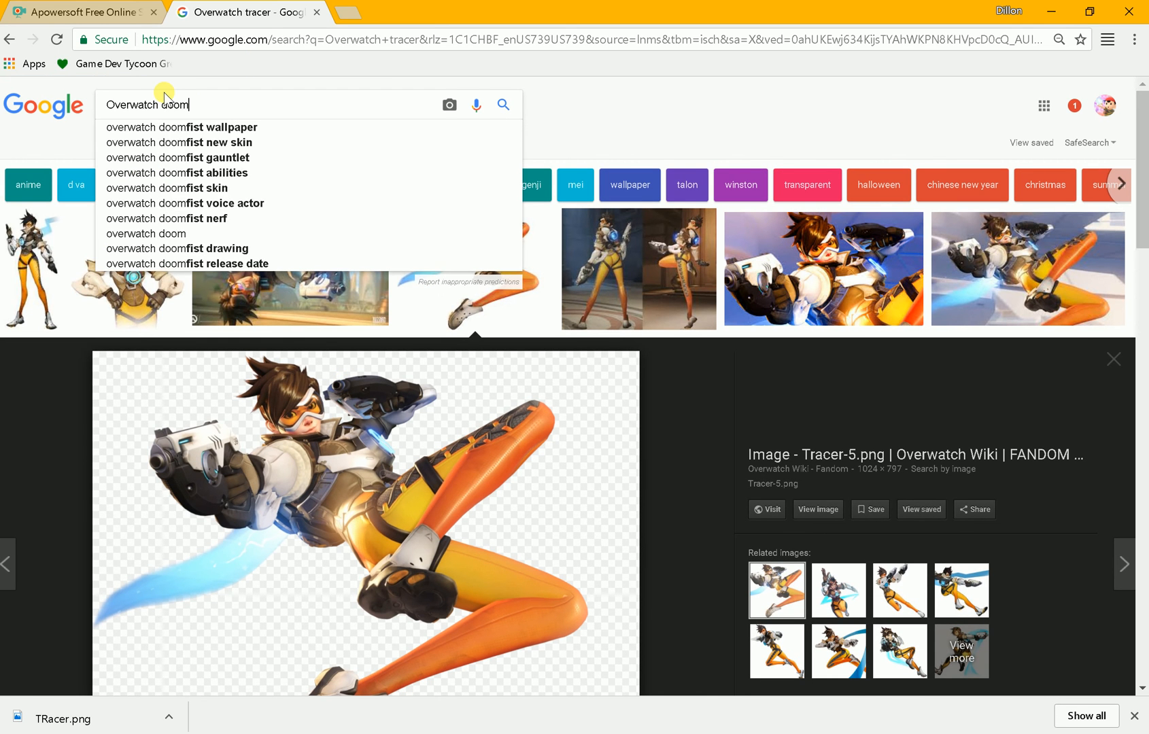
{"action": "type", "text": "fs"}
{"action": "key", "text": "BackSpace"}
{"action": "key", "text": "BackSpace"}
{"action": "type", "text": "st"}
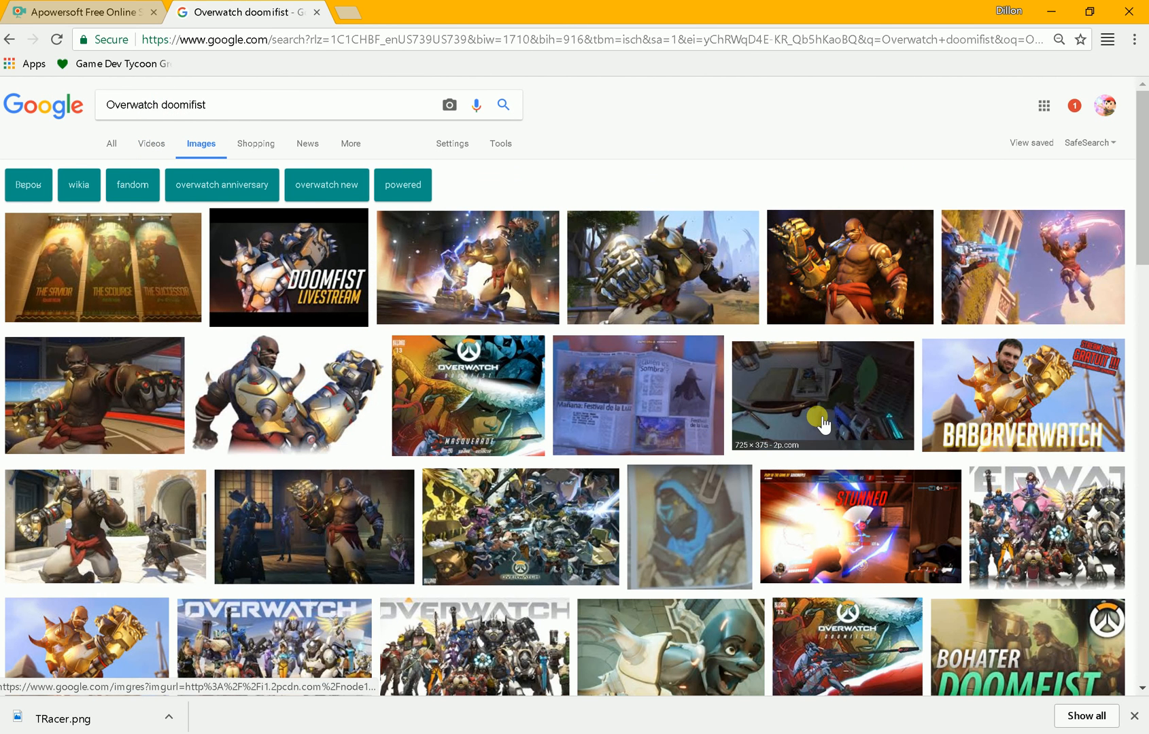
Look through the Doomfist image results and preview several pictures for one suitable for the thumbnail.
{"action": "scroll", "coordinate": [818, 421], "scroll_direction": "down", "scroll_amount": 5}
{"action": "scroll", "coordinate": [818, 420], "scroll_direction": "down", "scroll_amount": 1}
{"action": "scroll", "coordinate": [818, 420], "scroll_direction": "up", "scroll_amount": 6}
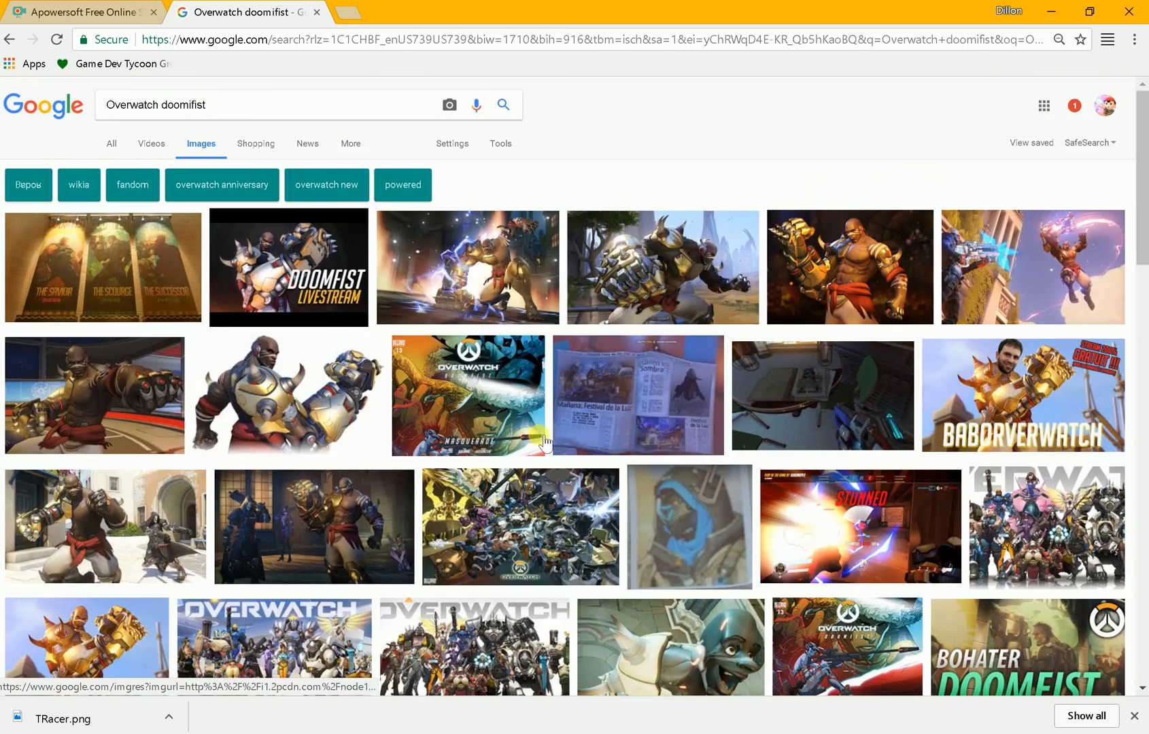
{"action": "scroll", "coordinate": [537, 463], "scroll_direction": "down", "scroll_amount": 3}
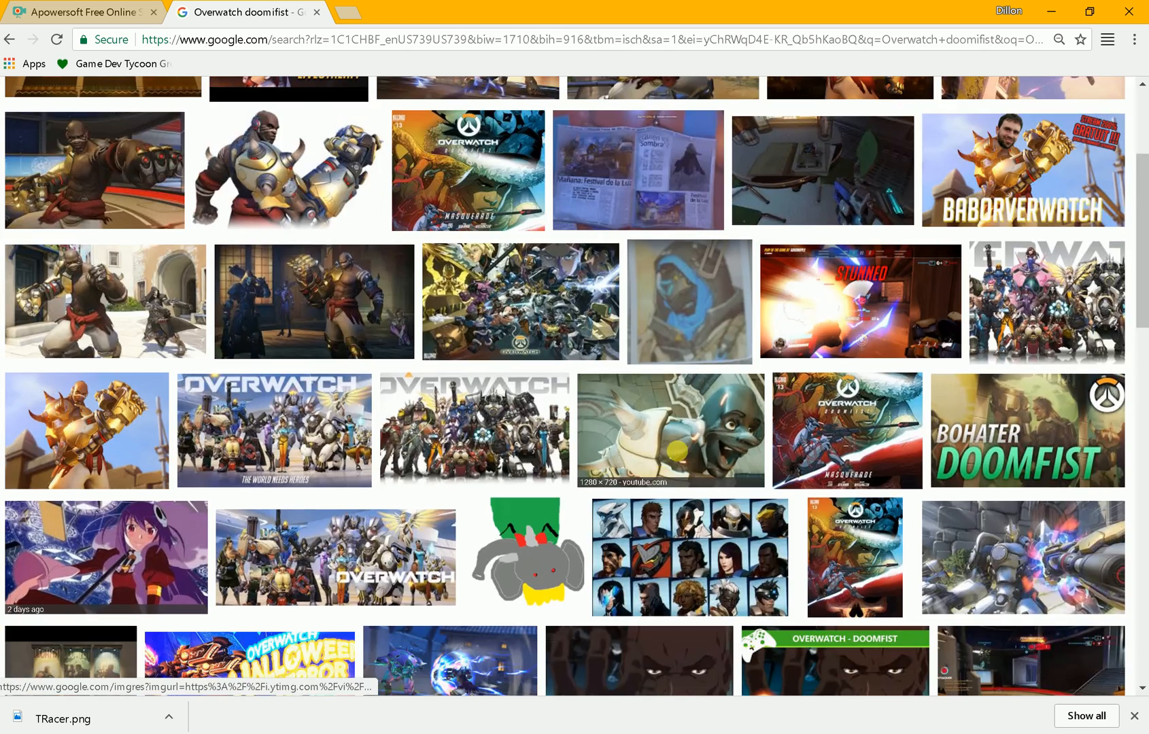
{"action": "left_click", "coordinate": [676, 459]}
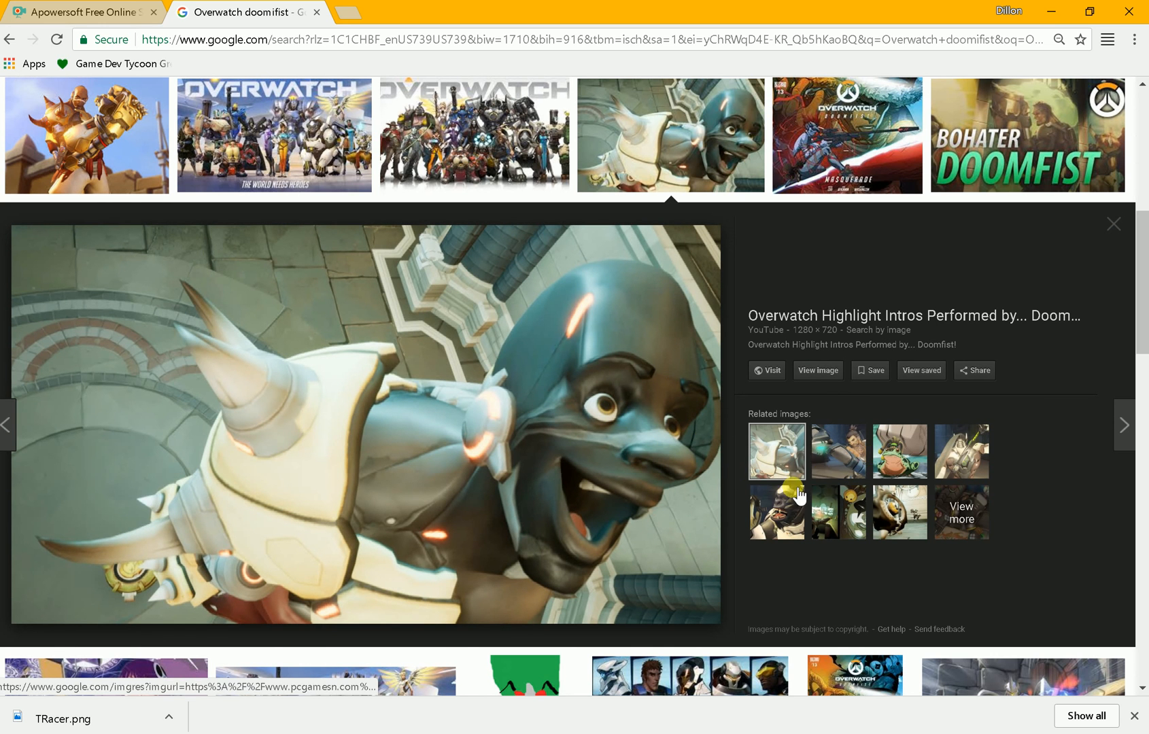
{"action": "scroll", "coordinate": [442, 408], "scroll_direction": "down", "scroll_amount": 5}
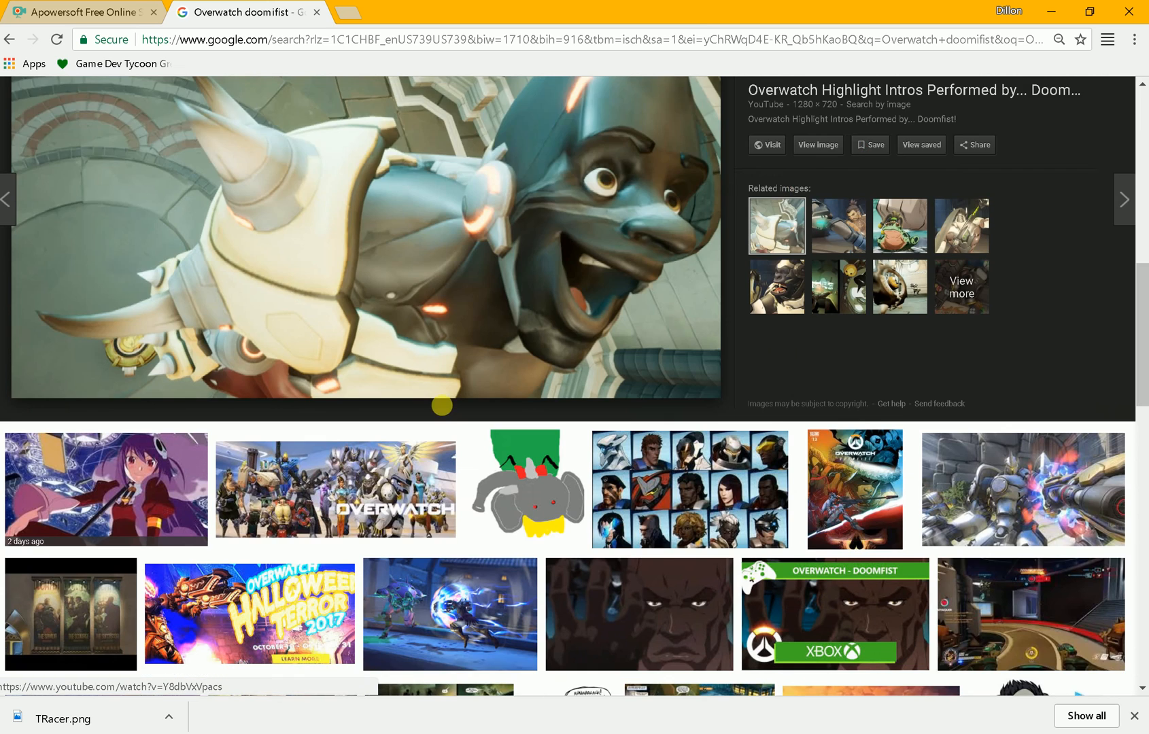
{"action": "scroll", "coordinate": [574, 386], "scroll_direction": "down", "scroll_amount": 3}
{"action": "left_click", "coordinate": [587, 378]}
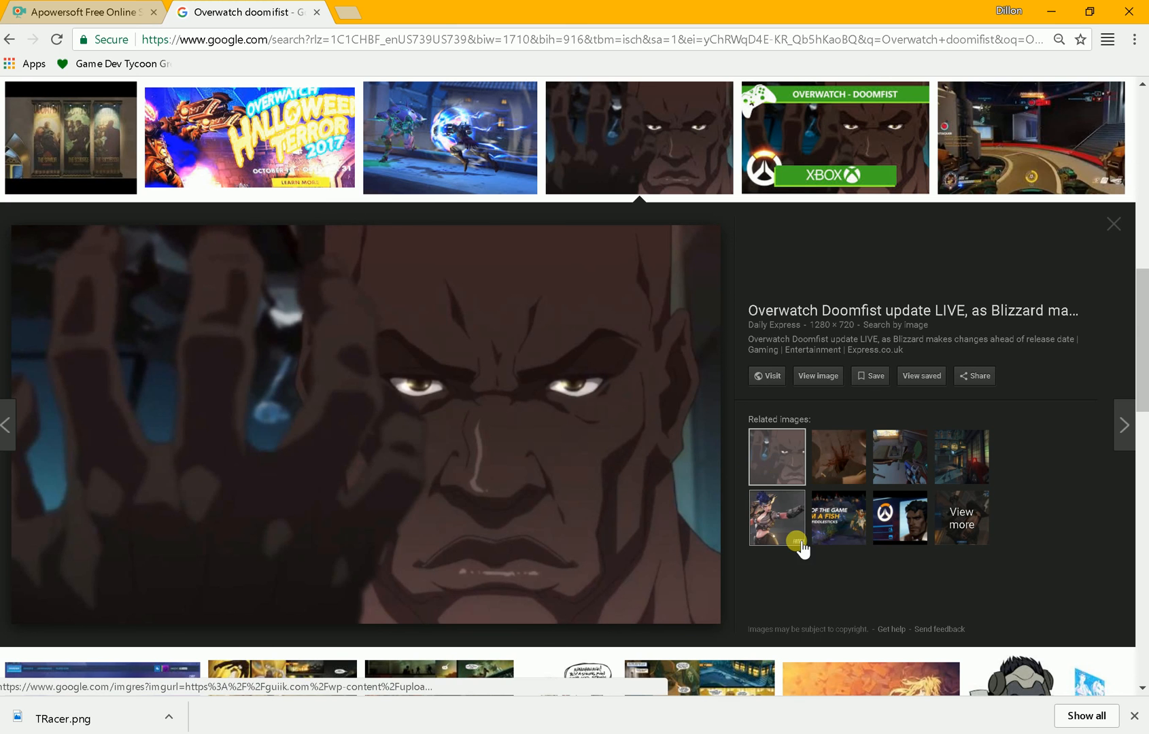
{"action": "scroll", "coordinate": [785, 527], "scroll_direction": "down", "scroll_amount": 6}
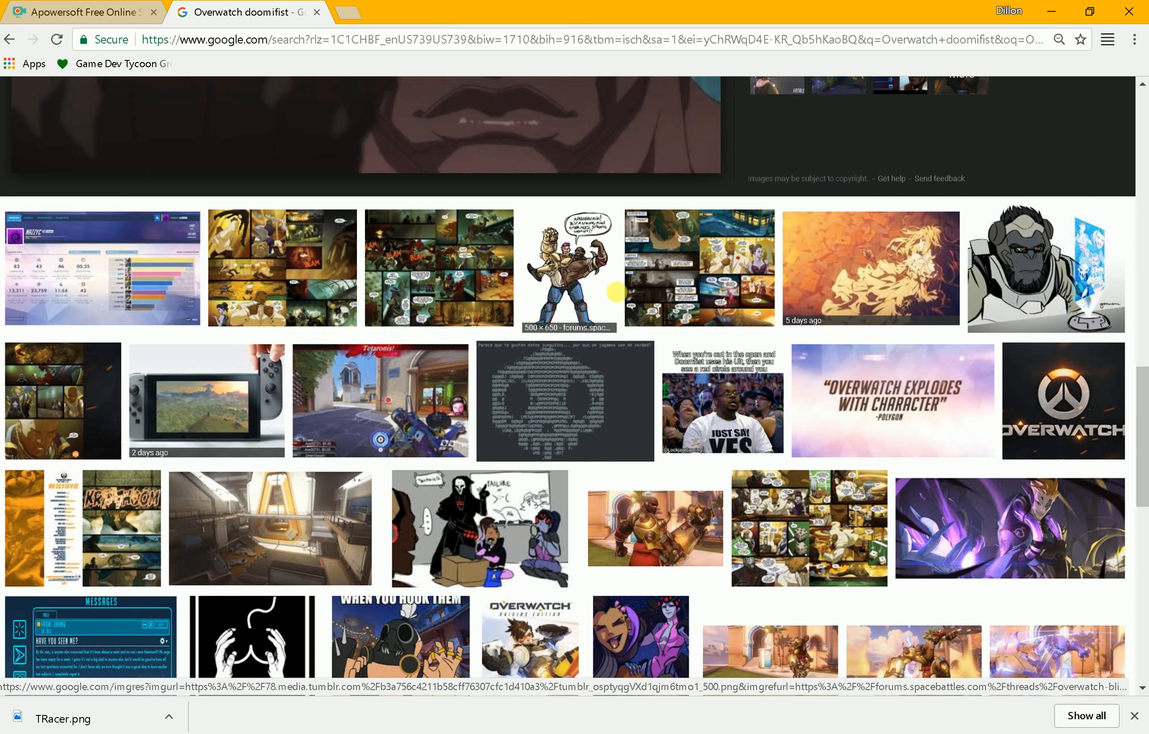
{"action": "scroll", "coordinate": [671, 360], "scroll_direction": "down", "scroll_amount": 1}
{"action": "scroll", "coordinate": [672, 360], "scroll_direction": "down", "scroll_amount": 2}
{"action": "scroll", "coordinate": [652, 373], "scroll_direction": "up", "scroll_amount": 2}
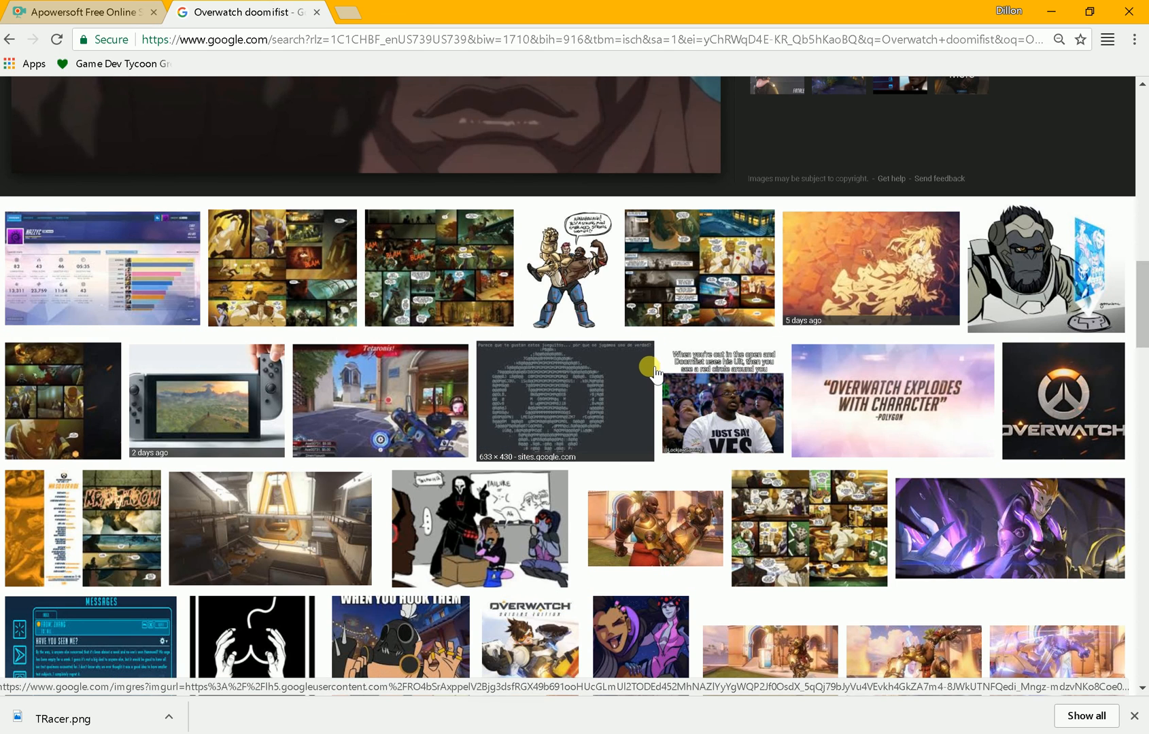
{"action": "left_click", "coordinate": [594, 327]}
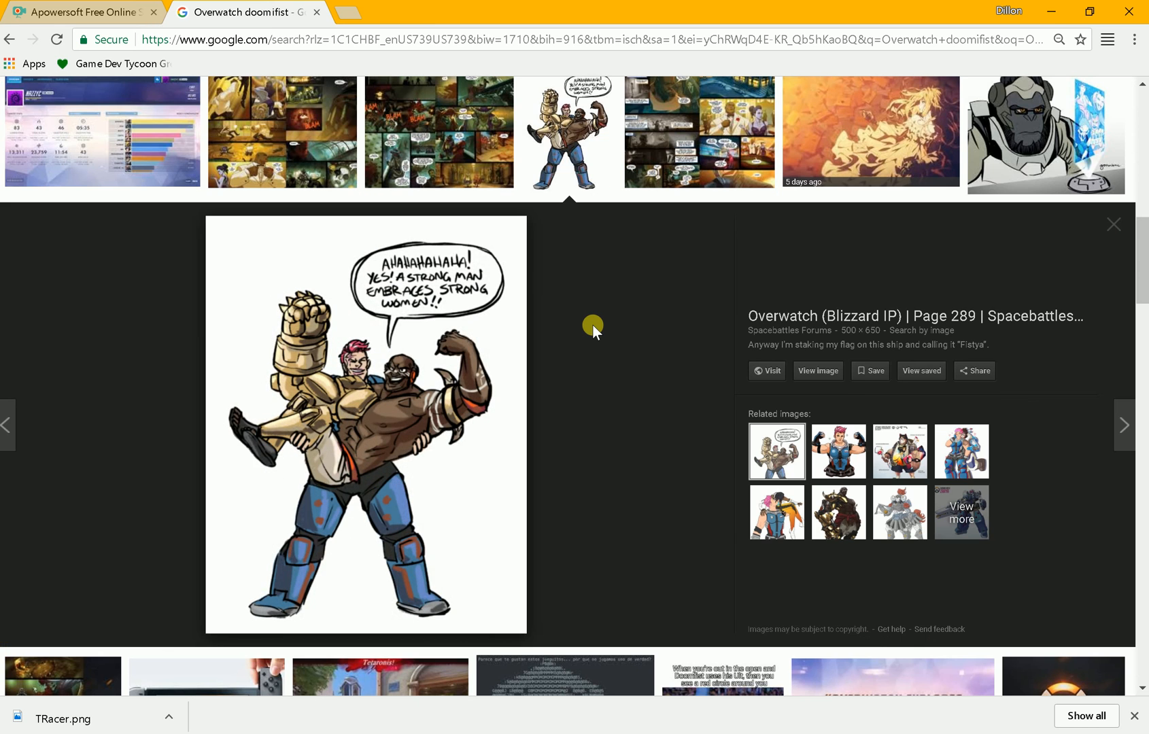
{"action": "scroll", "coordinate": [590, 338], "scroll_direction": "up", "scroll_amount": 10}
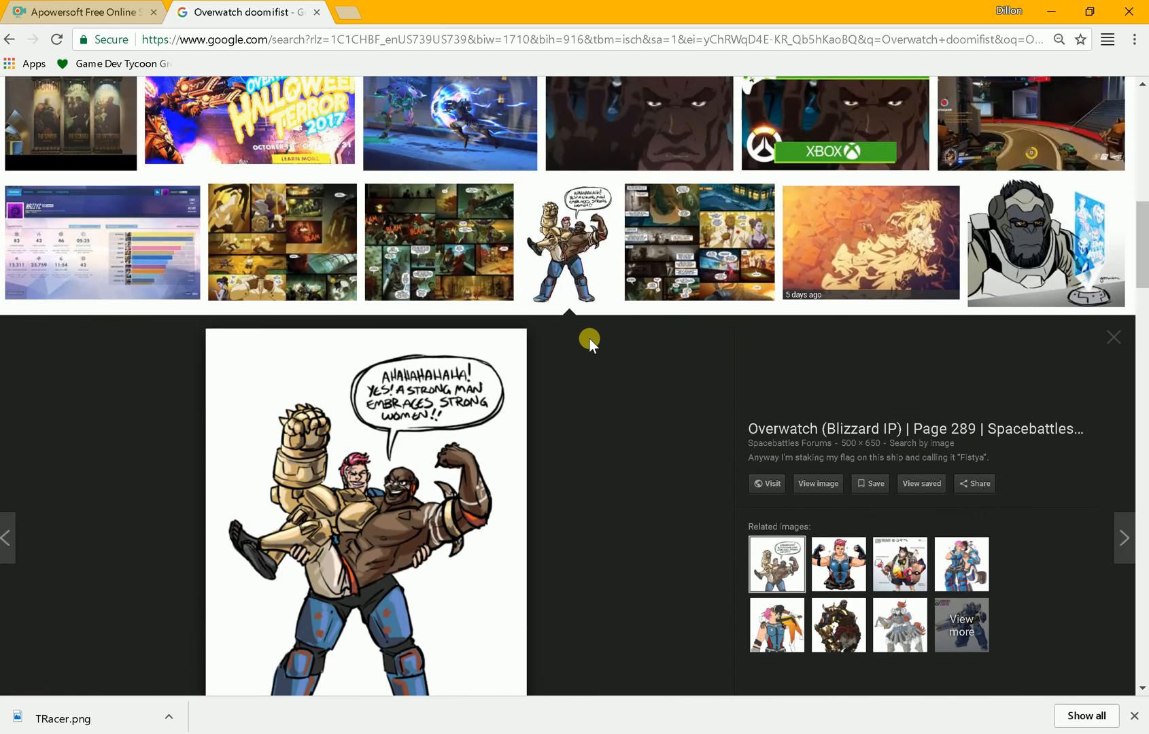
{"action": "scroll", "coordinate": [589, 339], "scroll_direction": "up", "scroll_amount": 2}
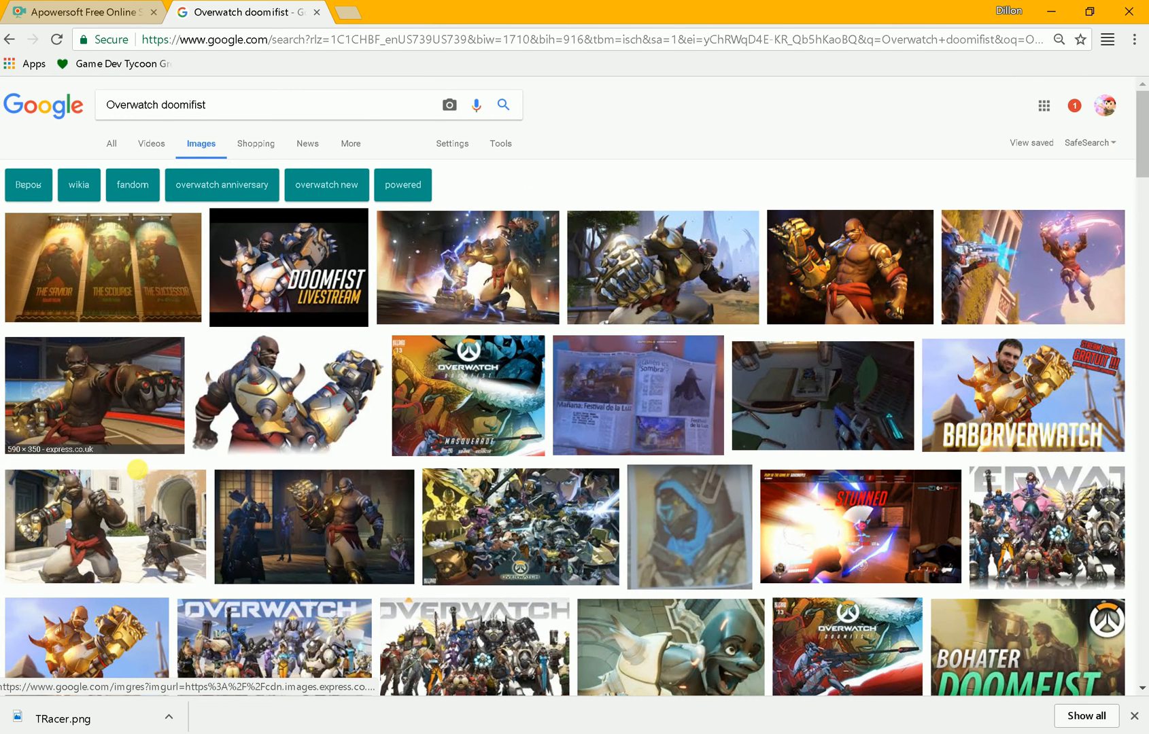
Search images for "Overwatch doomifist no background" and preview the related Doomfist PNG HQ picture with gold armor.
{"action": "left_click", "coordinate": [282, 101]}
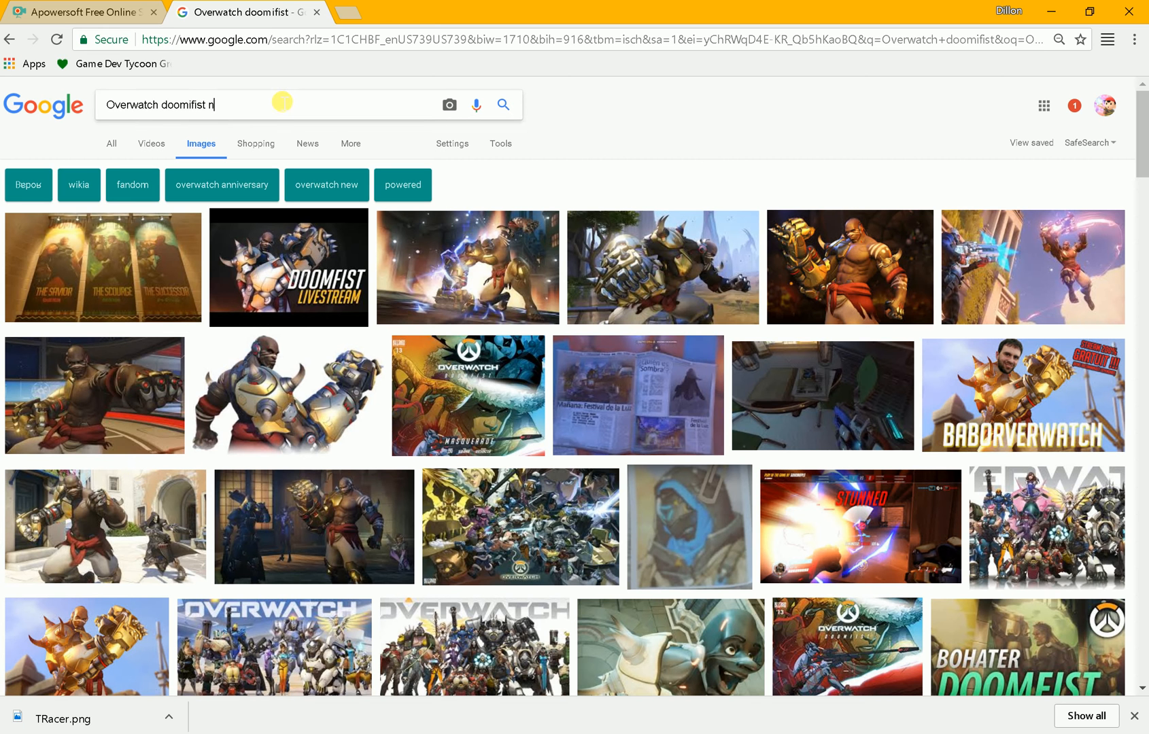
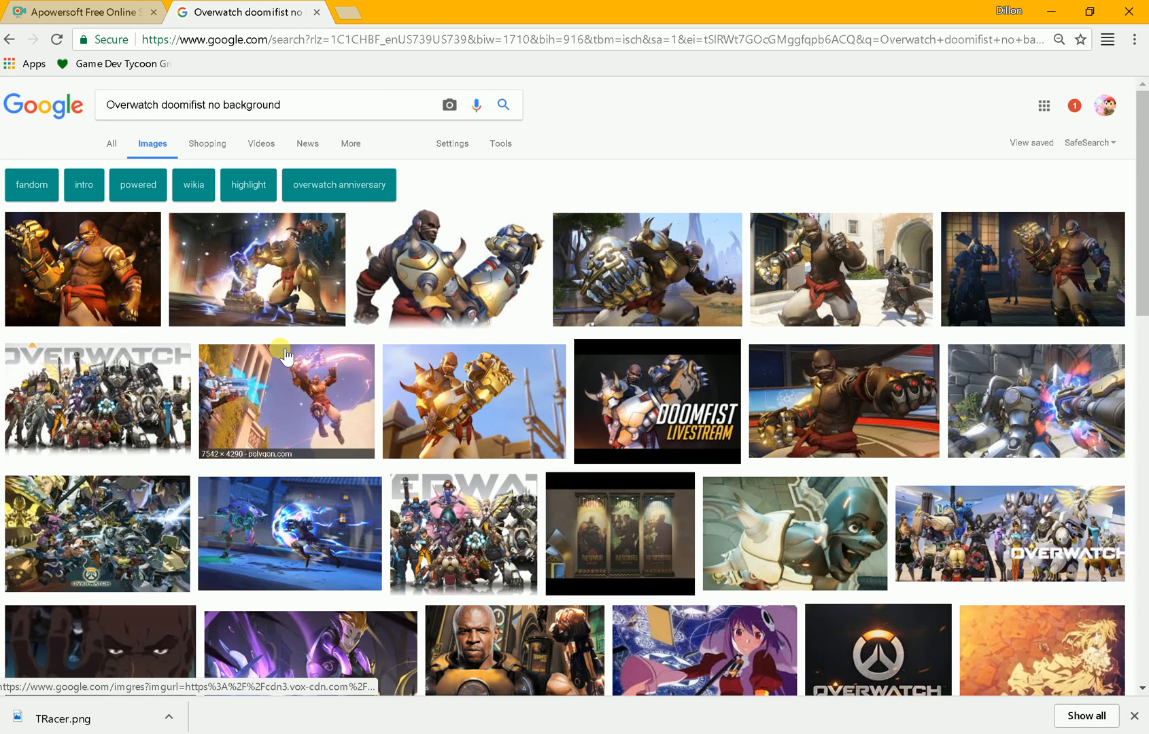
{"action": "left_click", "coordinate": [162, 390]}
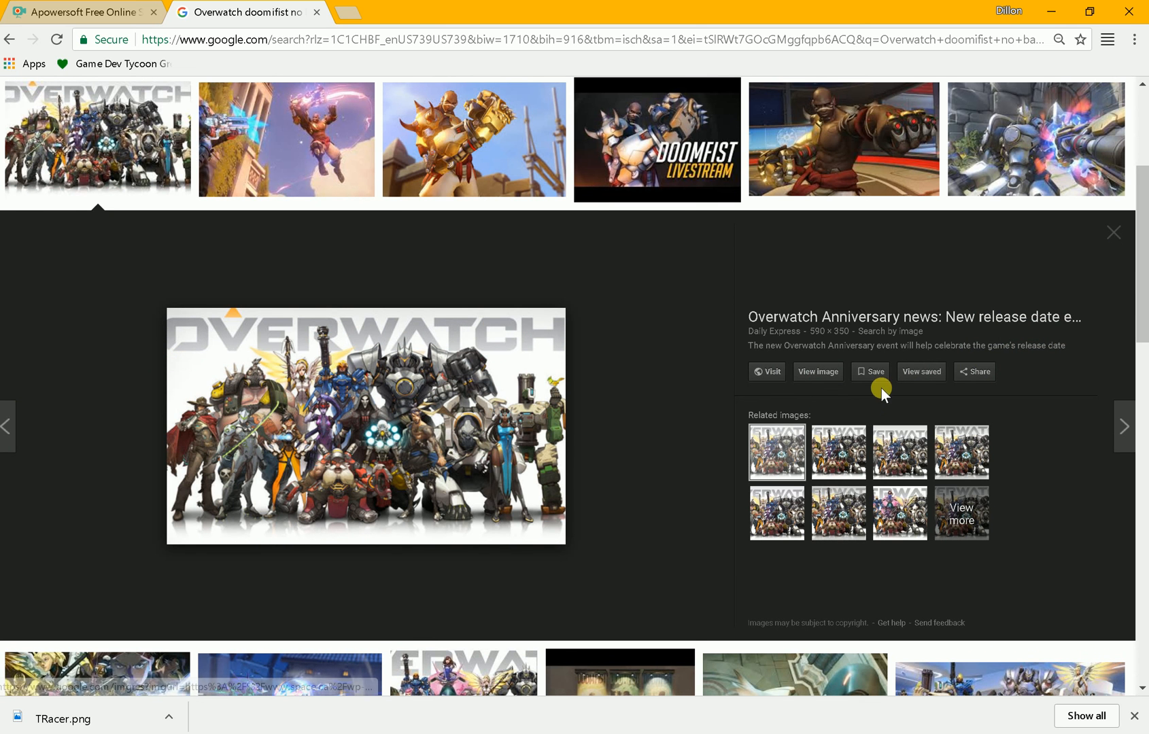
{"action": "scroll", "coordinate": [881, 393], "scroll_direction": "up", "scroll_amount": 3}
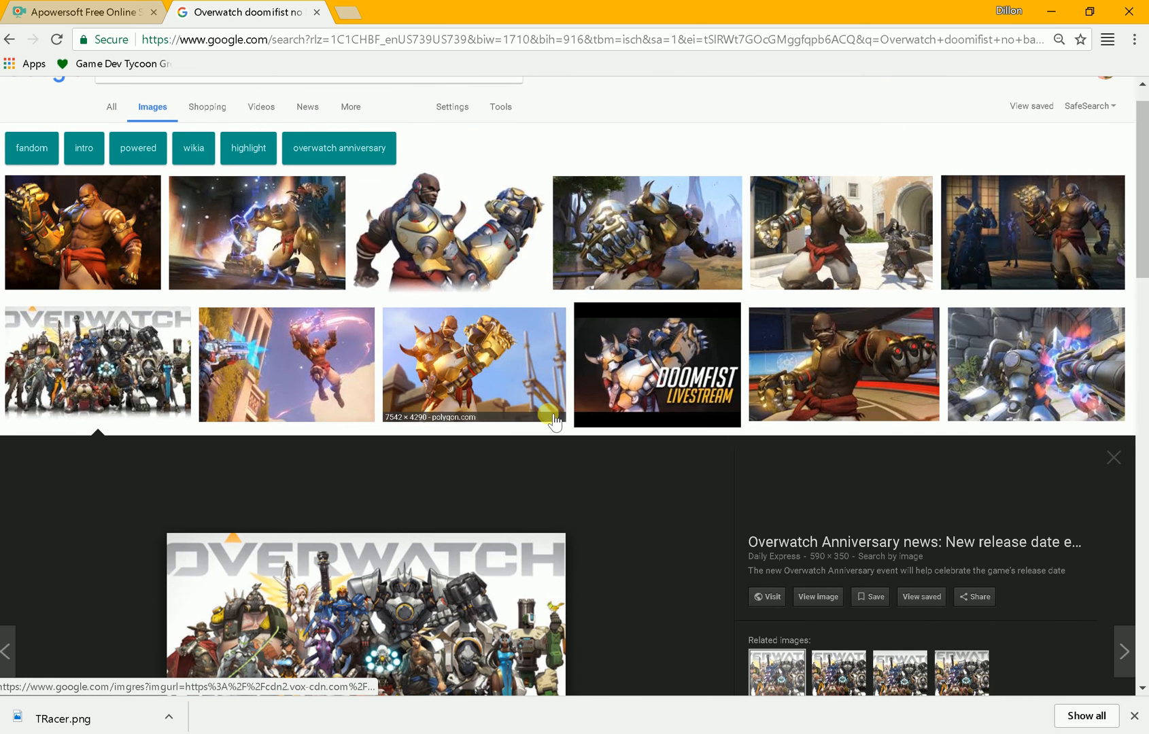
{"action": "left_click_drag", "start_coordinate": [509, 207], "coordinate": [505, 206]}
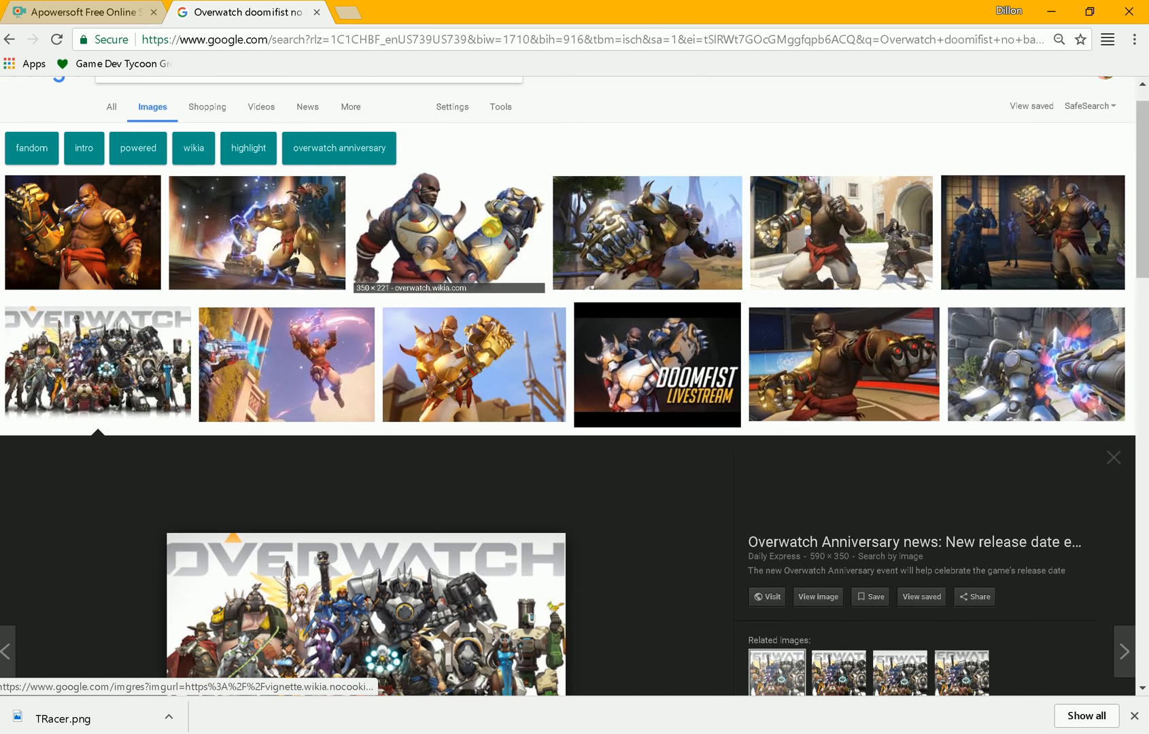
{"action": "left_click", "coordinate": [491, 226]}
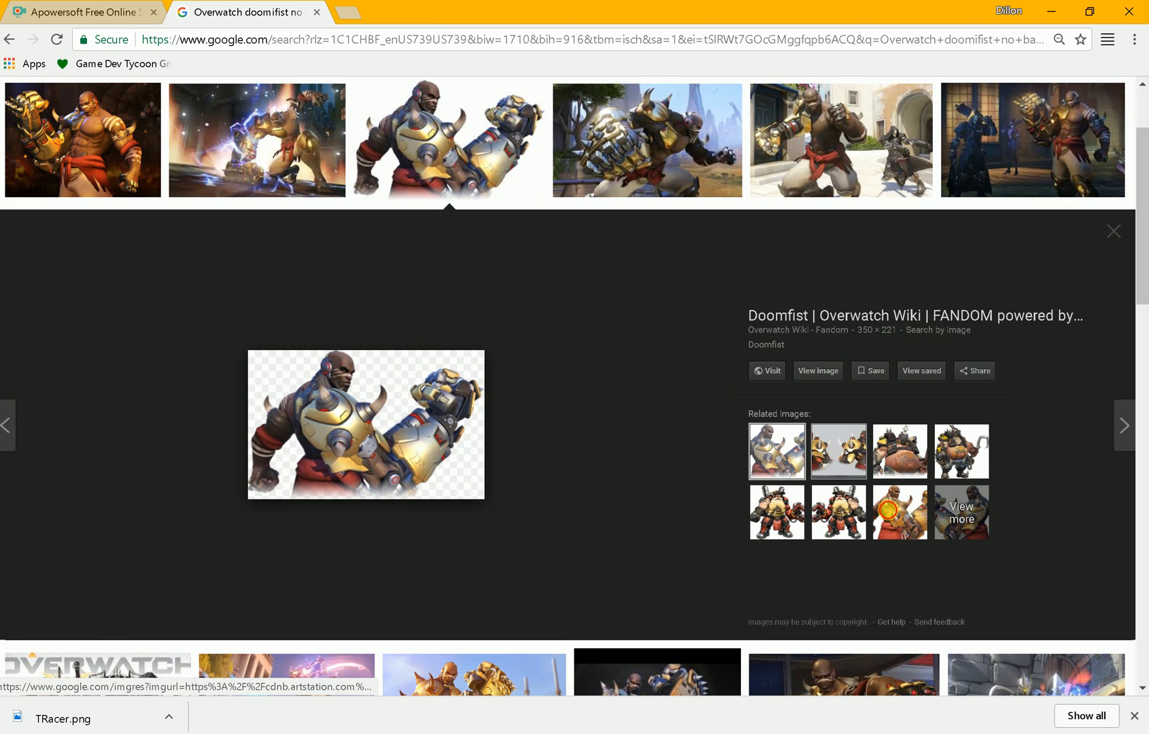
{"action": "left_click", "coordinate": [891, 507]}
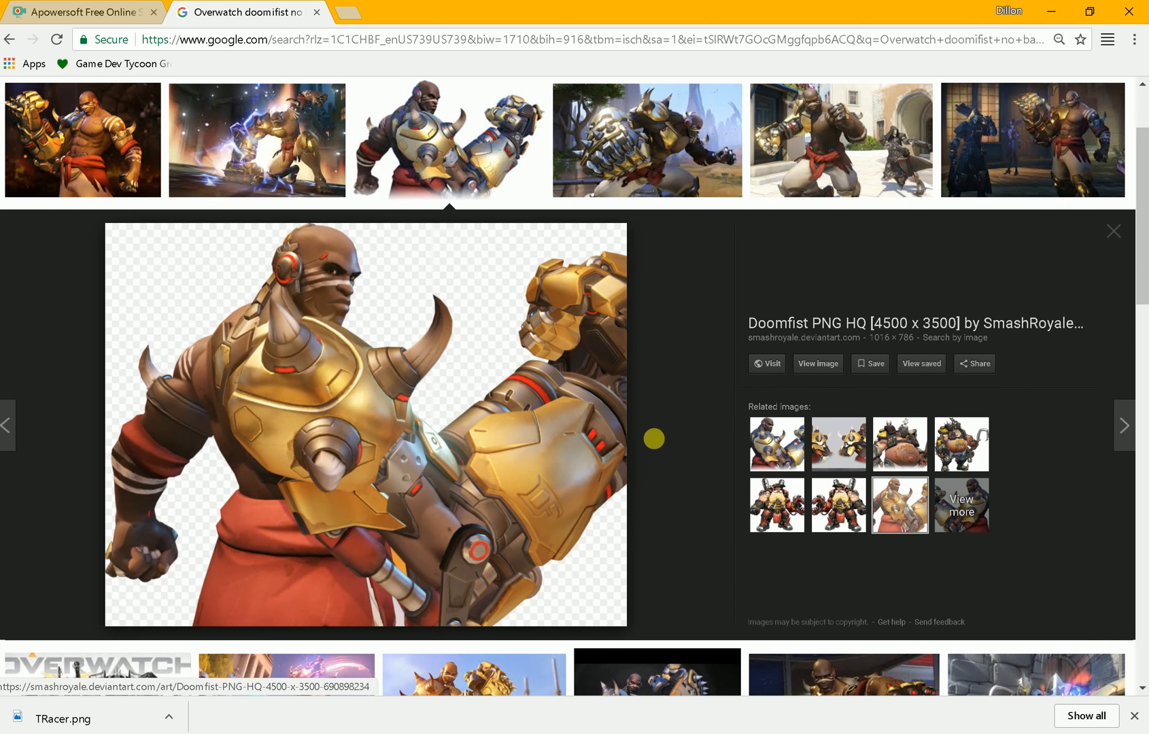
Open the full-size Doomfist image and save it as the PNG file Doomfist in the ThumbnailPhotos(Art) folder.
{"action": "left_click", "coordinate": [828, 364]}
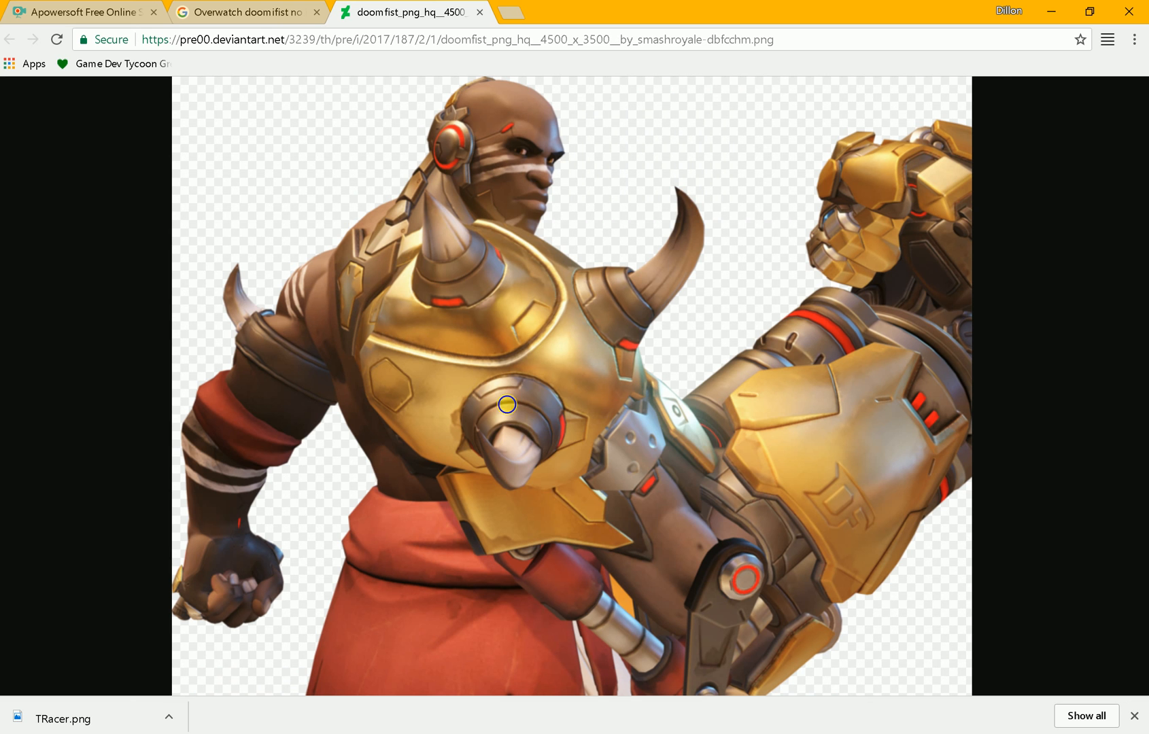
{"action": "right_click", "coordinate": [500, 401]}
{"action": "left_click", "coordinate": [596, 422]}
{"action": "right_click", "coordinate": [515, 499]}
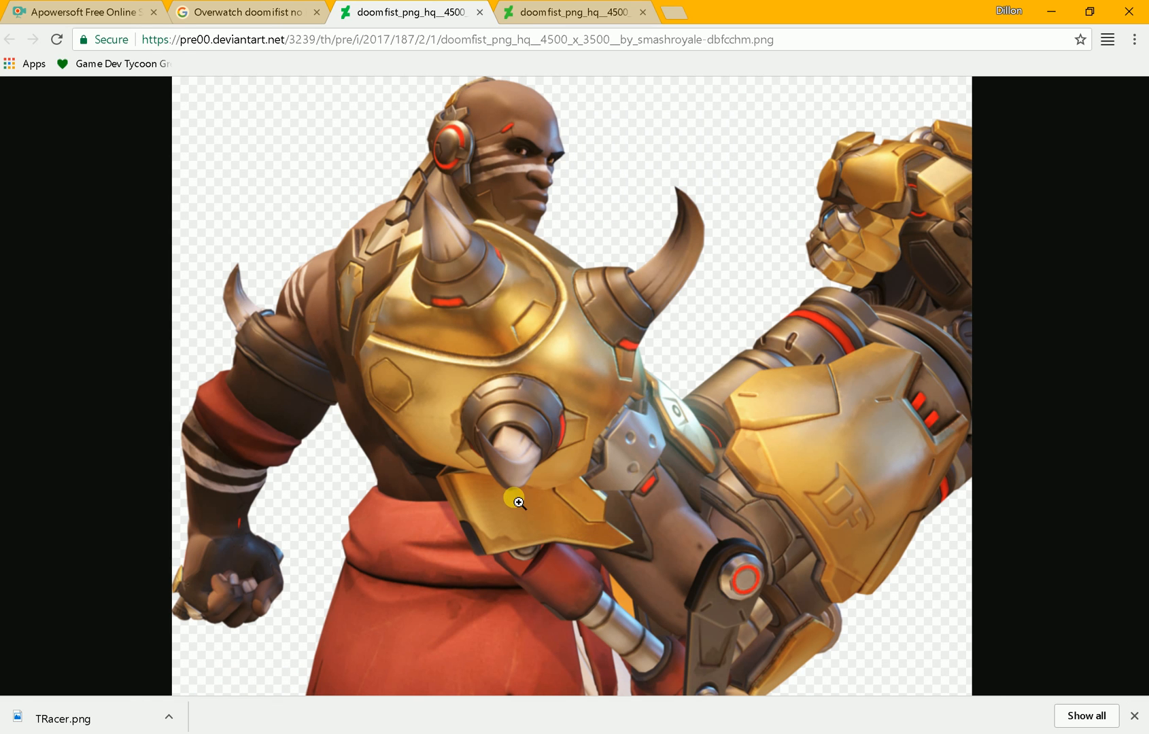
{"action": "left_click", "coordinate": [544, 528]}
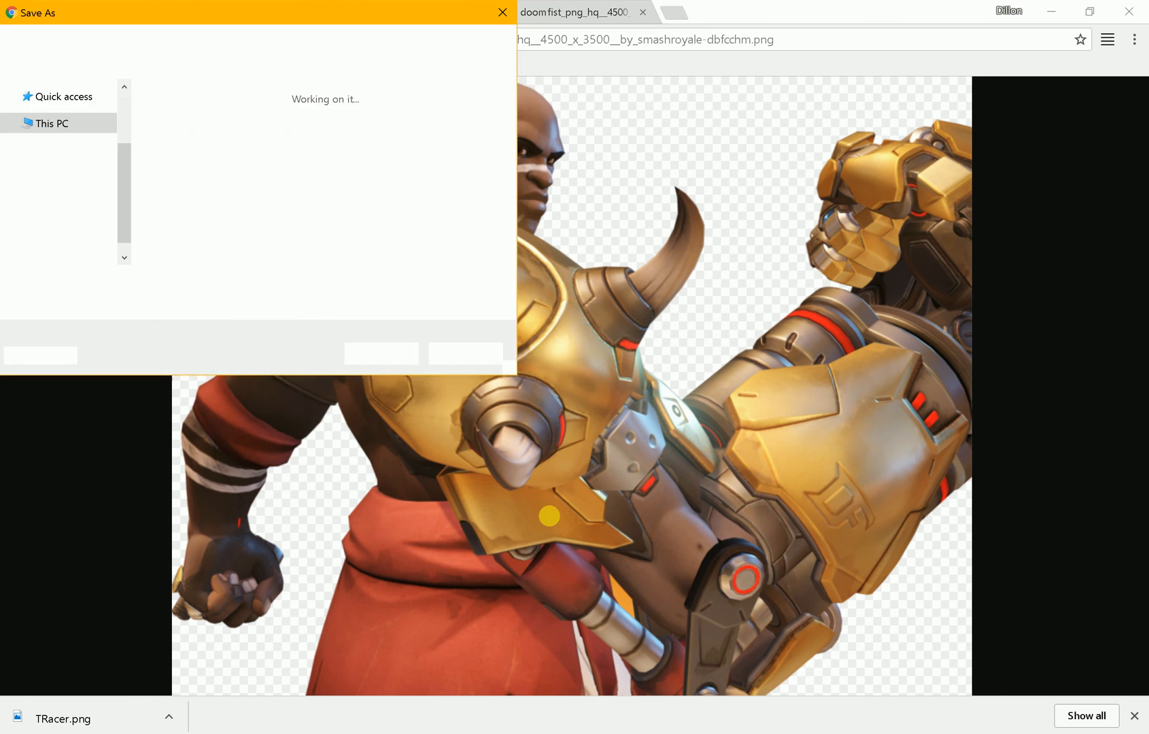
{"action": "key", "text": "BackSpace"}
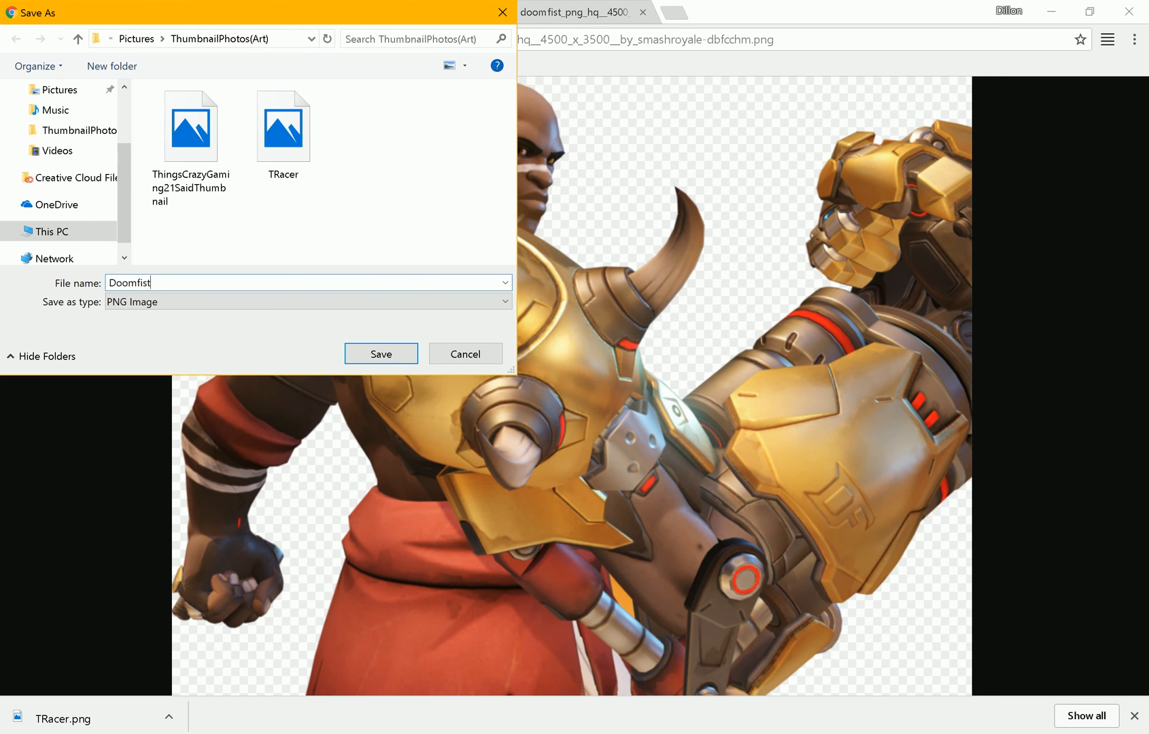
{"action": "key", "text": "Return"}
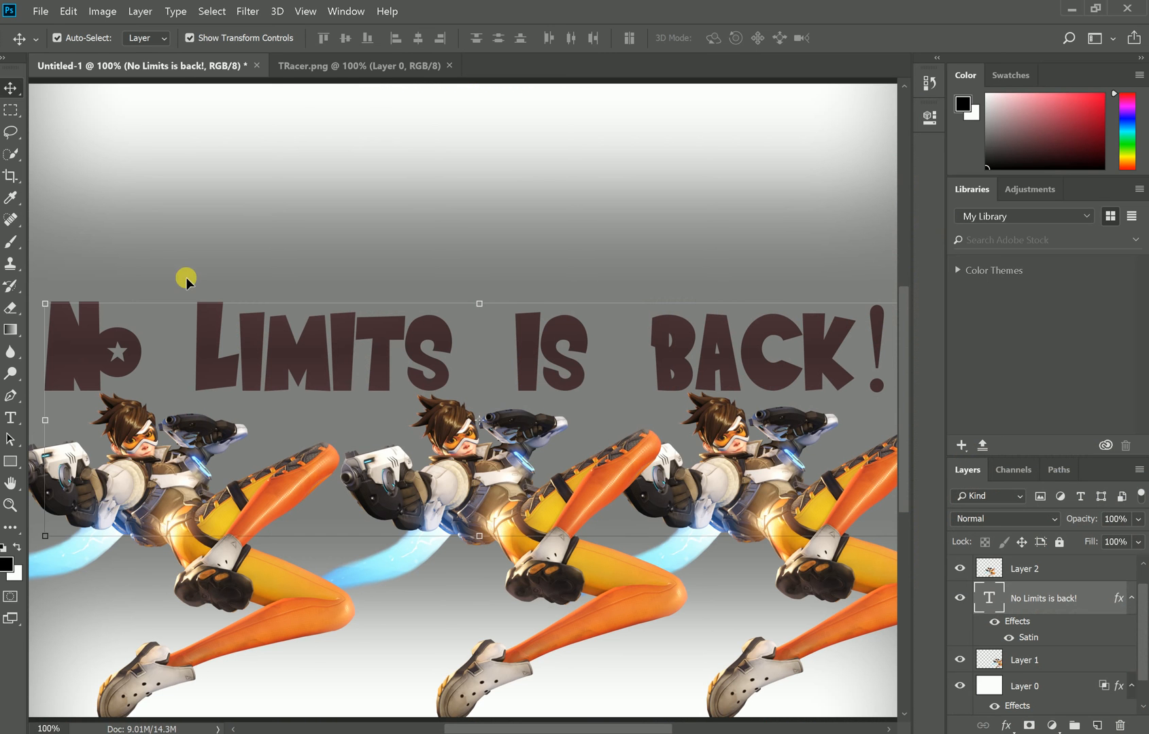
Open Doomfist.png and copy its layer into the Untitled-1 thumbnail document behind the Tracer layers.
{"action": "left_click", "coordinate": [145, 160]}
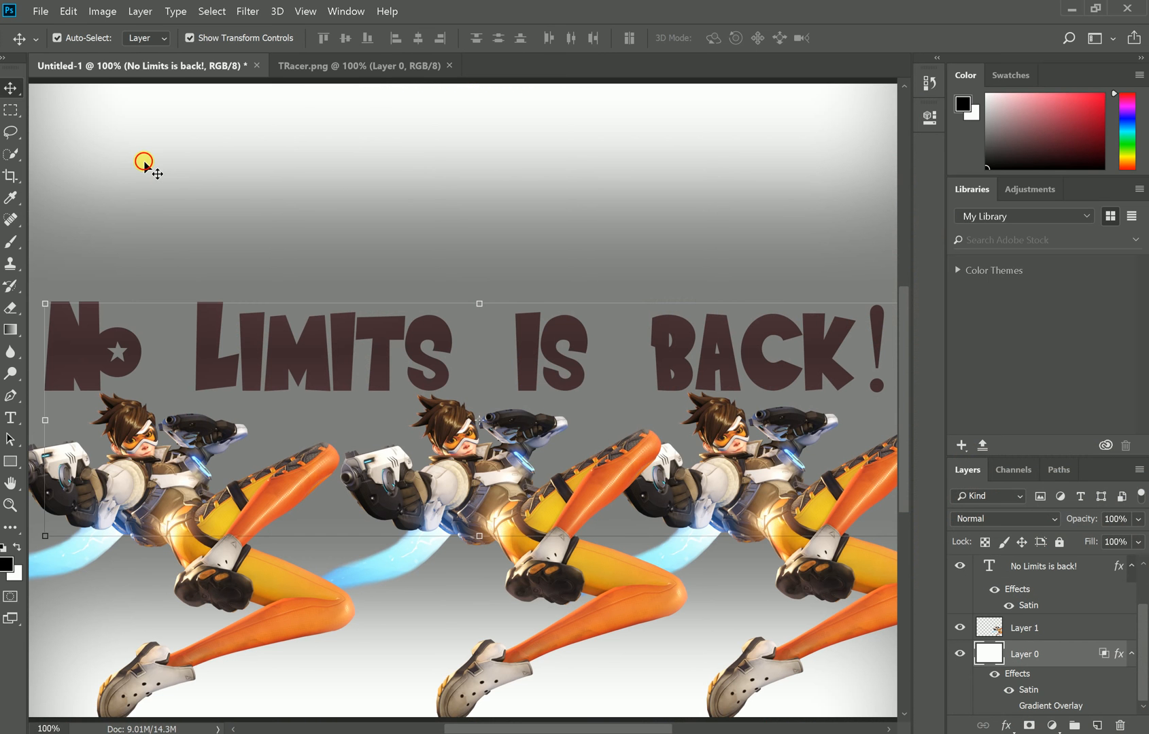
{"action": "left_click", "coordinate": [52, 19]}
{"action": "left_click", "coordinate": [47, 40]}
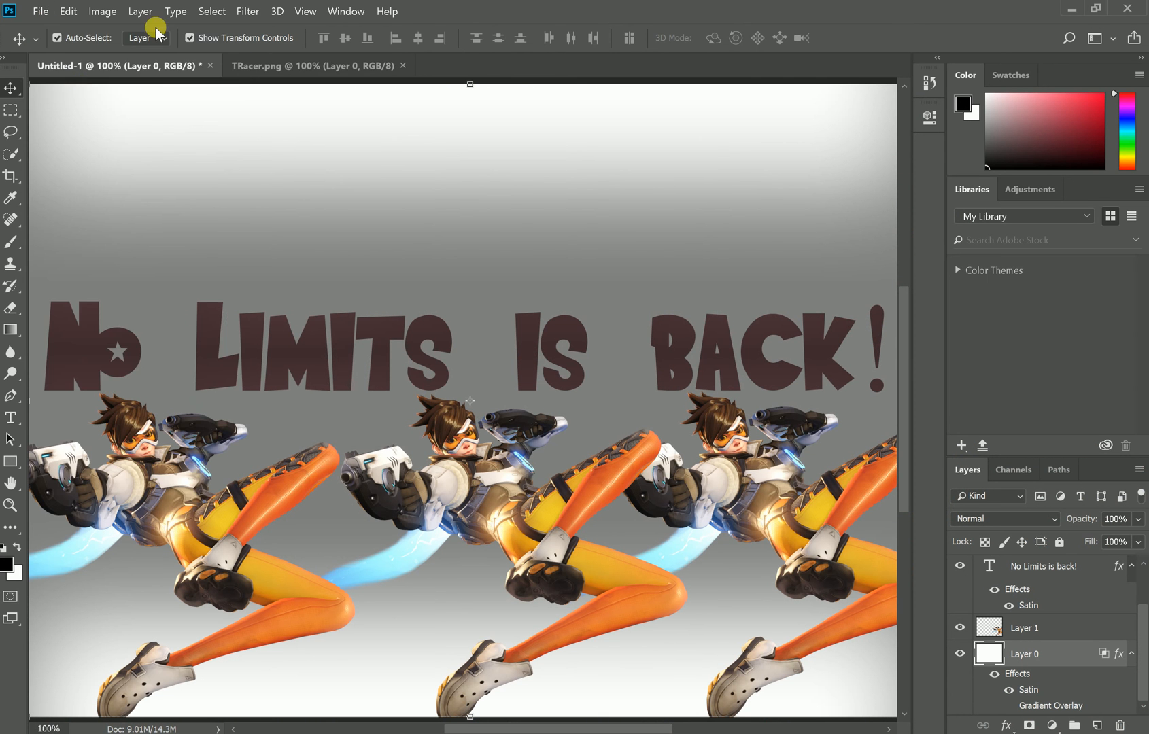
{"action": "double_click", "coordinate": [185, 148]}
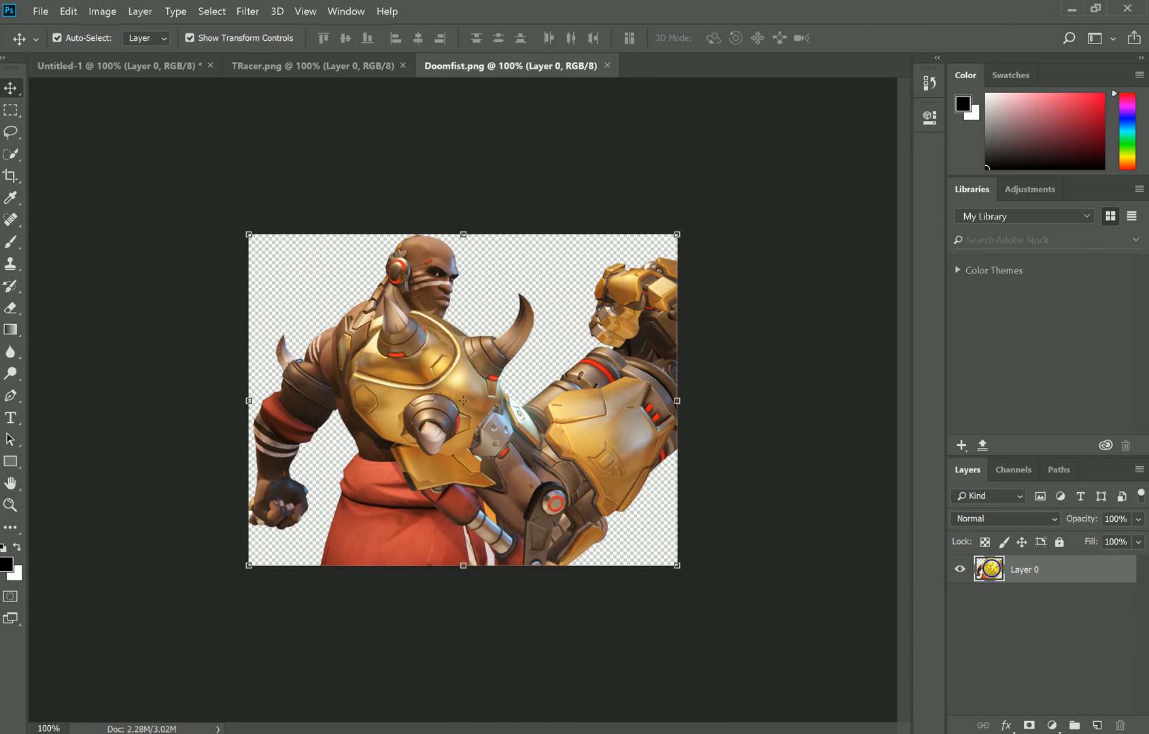
{"action": "right_click", "coordinate": [989, 568]}
{"action": "left_click", "coordinate": [1035, 272]}
{"action": "left_click_drag", "start_coordinate": [110, 129], "coordinate": [569, 441]}
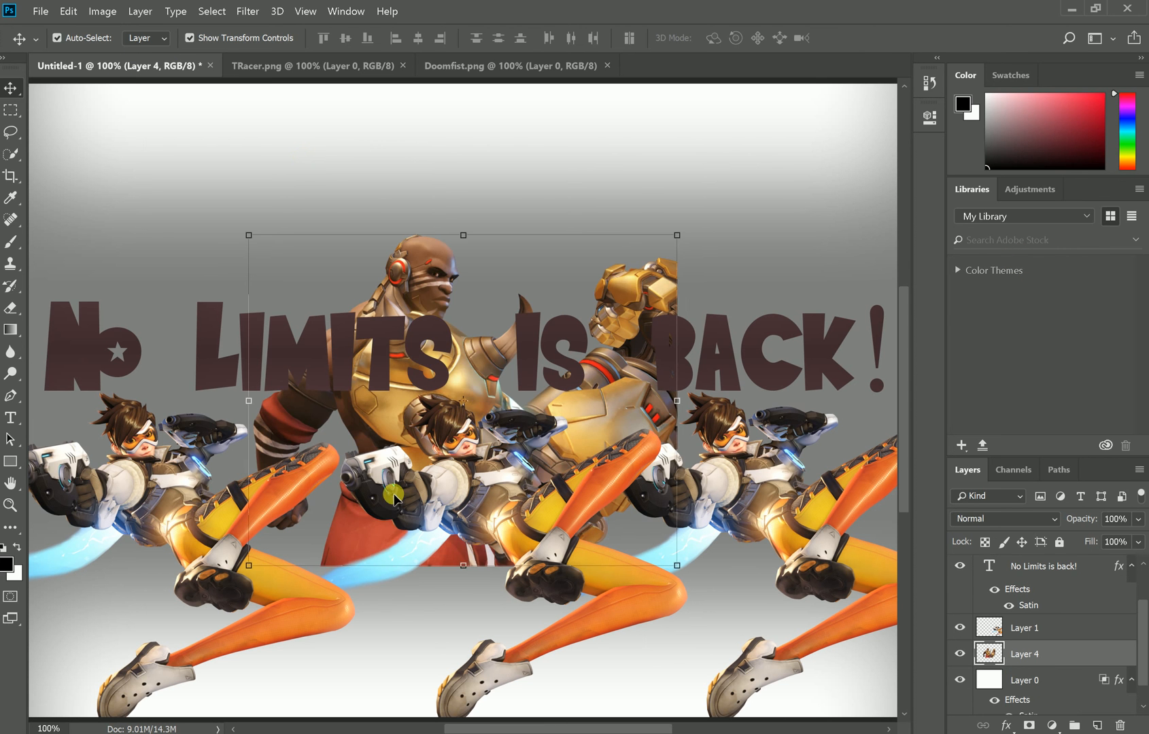
Arrange the Tracer copies diagonally, place Doomfist in the canvas's lower-left corner, and move the title layer above the Tracer layers.
{"action": "left_click_drag", "start_coordinate": [379, 534], "coordinate": [337, 209]}
{"action": "left_click_drag", "start_coordinate": [242, 562], "coordinate": [231, 585]}
{"action": "left_click", "coordinate": [573, 416]}
{"action": "left_click_drag", "start_coordinate": [574, 415], "coordinate": [581, 212]}
{"action": "left_click_drag", "start_coordinate": [1034, 622], "coordinate": [1022, 562]}
{"action": "left_click", "coordinate": [605, 578]}
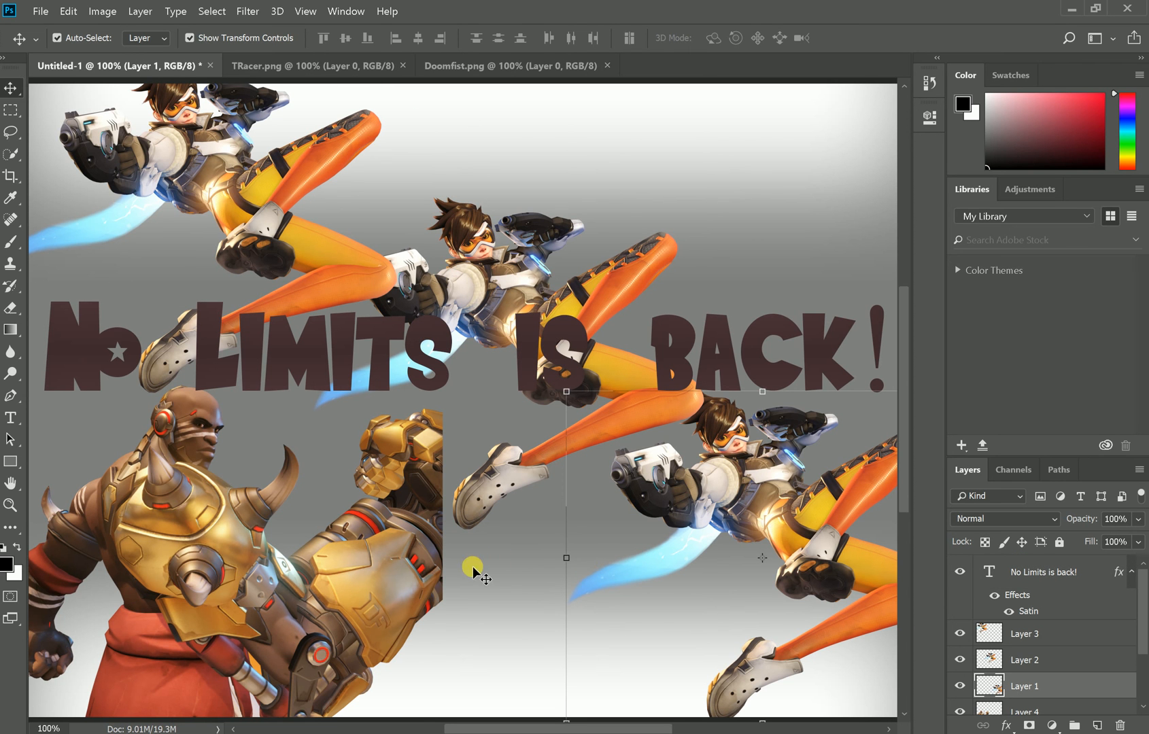
Open the blending options of the "No Limits is back!" title and enable all three Stroke effects.
{"action": "right_click", "coordinate": [1034, 574]}
{"action": "left_click", "coordinate": [787, 152]}
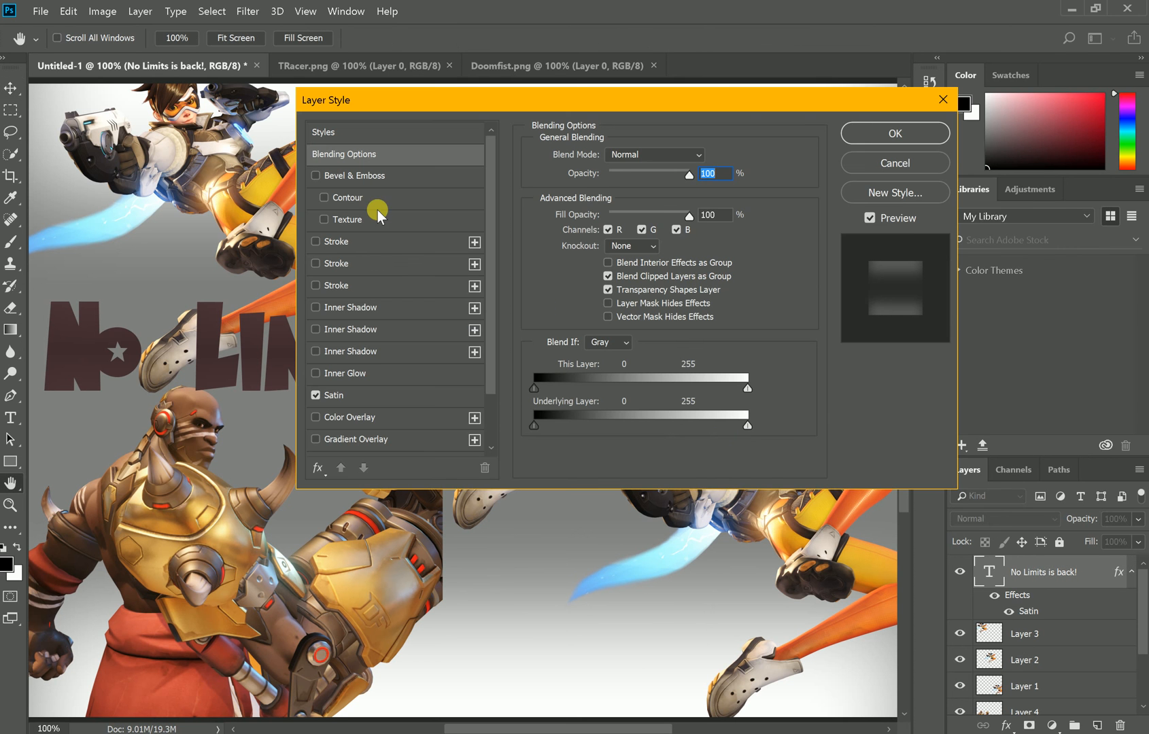
{"action": "left_click", "coordinate": [314, 242]}
{"action": "left_click", "coordinate": [315, 264]}
{"action": "left_click", "coordinate": [314, 263]}
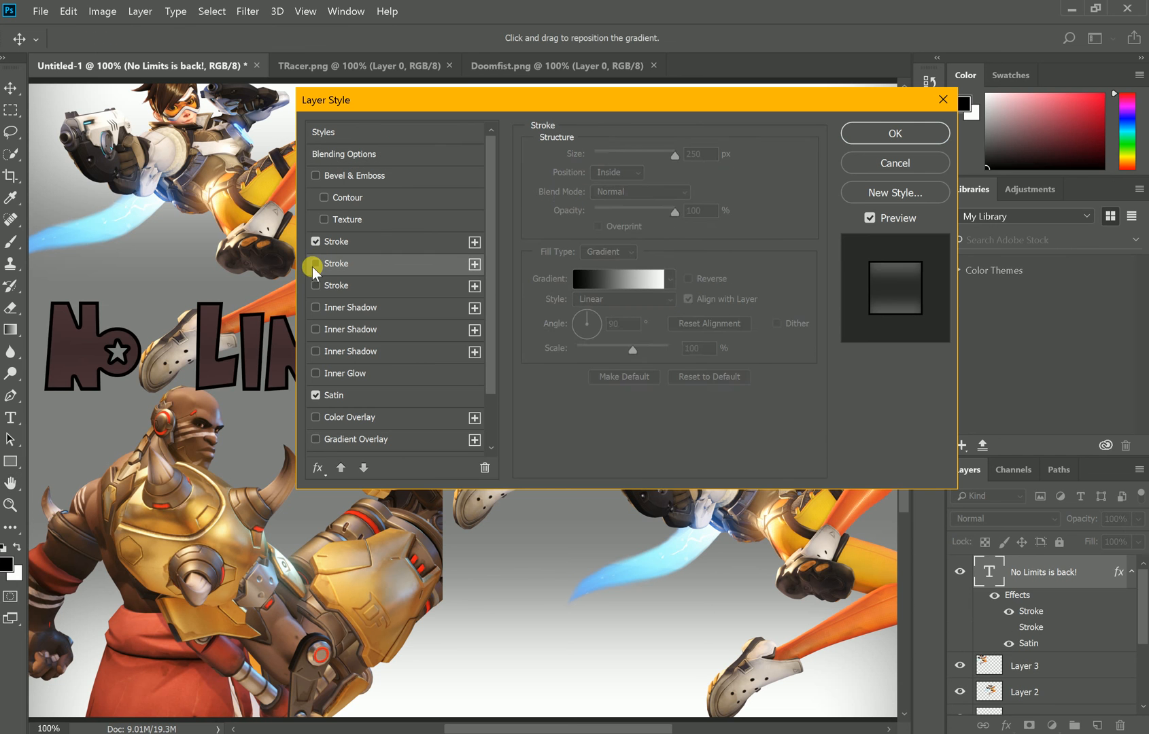
{"action": "left_click", "coordinate": [315, 263]}
{"action": "left_click", "coordinate": [315, 286]}
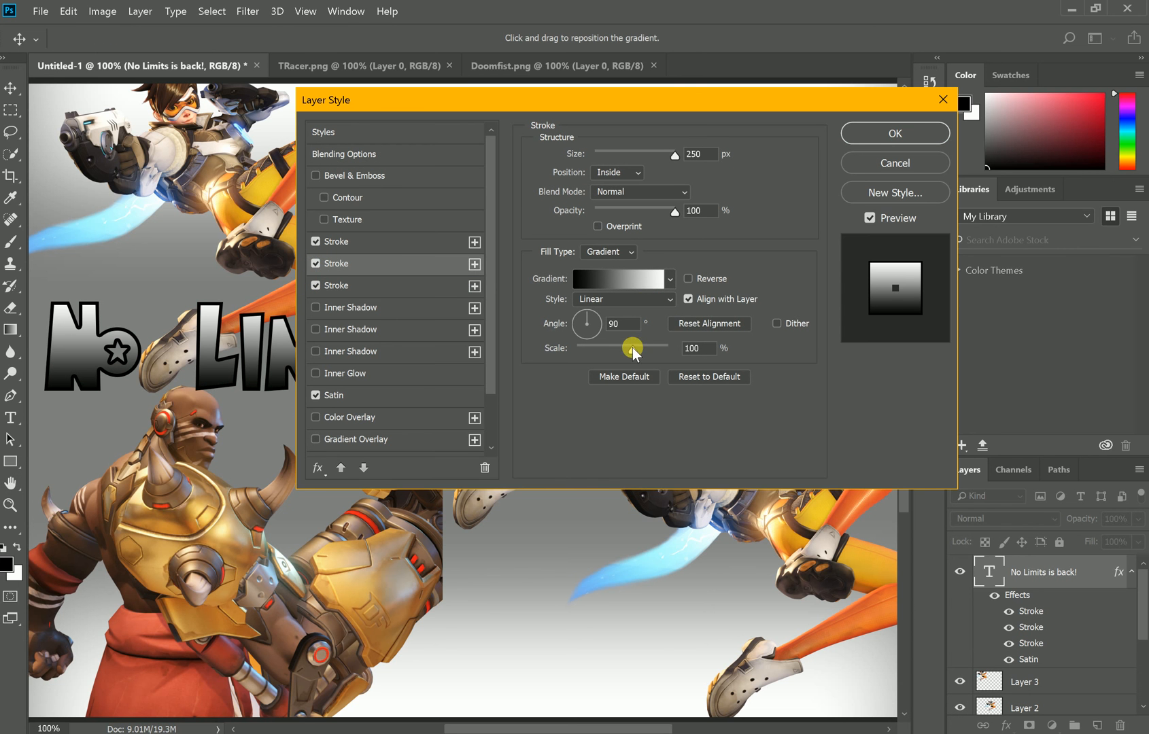
Give the title's third stroke a white colour, a Center position and a size of 6 px.
{"action": "left_click", "coordinate": [412, 287]}
{"action": "left_click", "coordinate": [559, 277]}
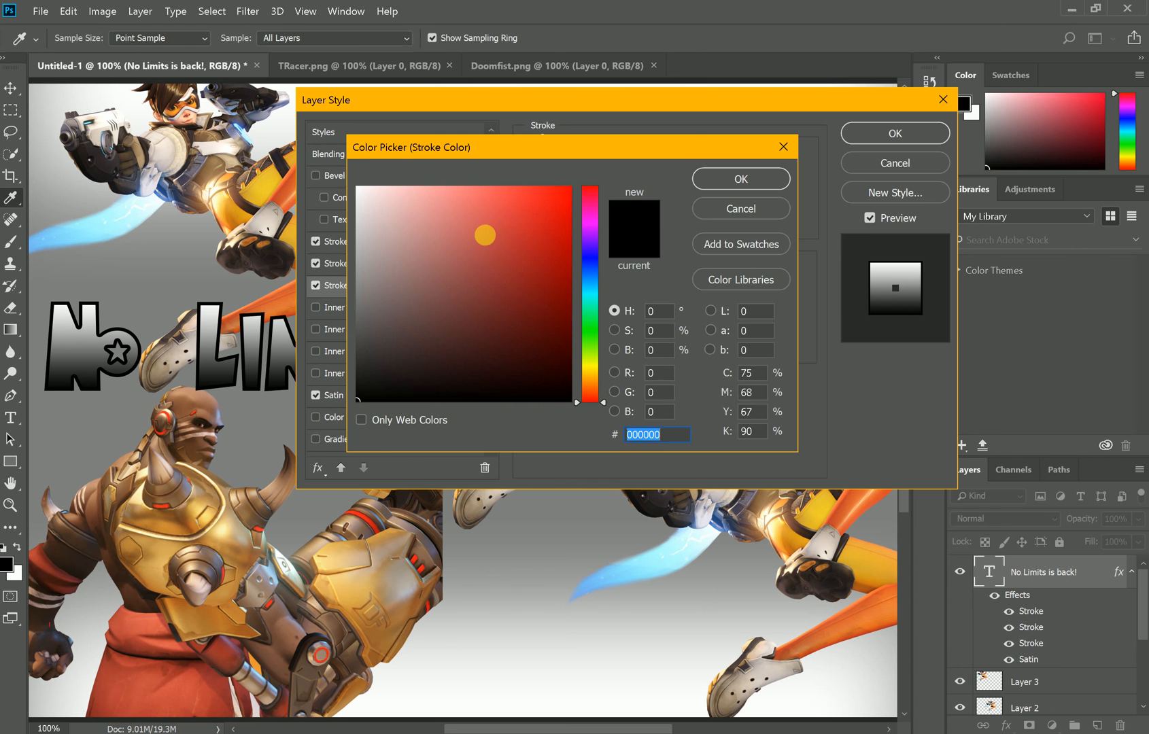
{"action": "left_click_drag", "start_coordinate": [485, 235], "coordinate": [352, 182]}
{"action": "left_click", "coordinate": [758, 178]}
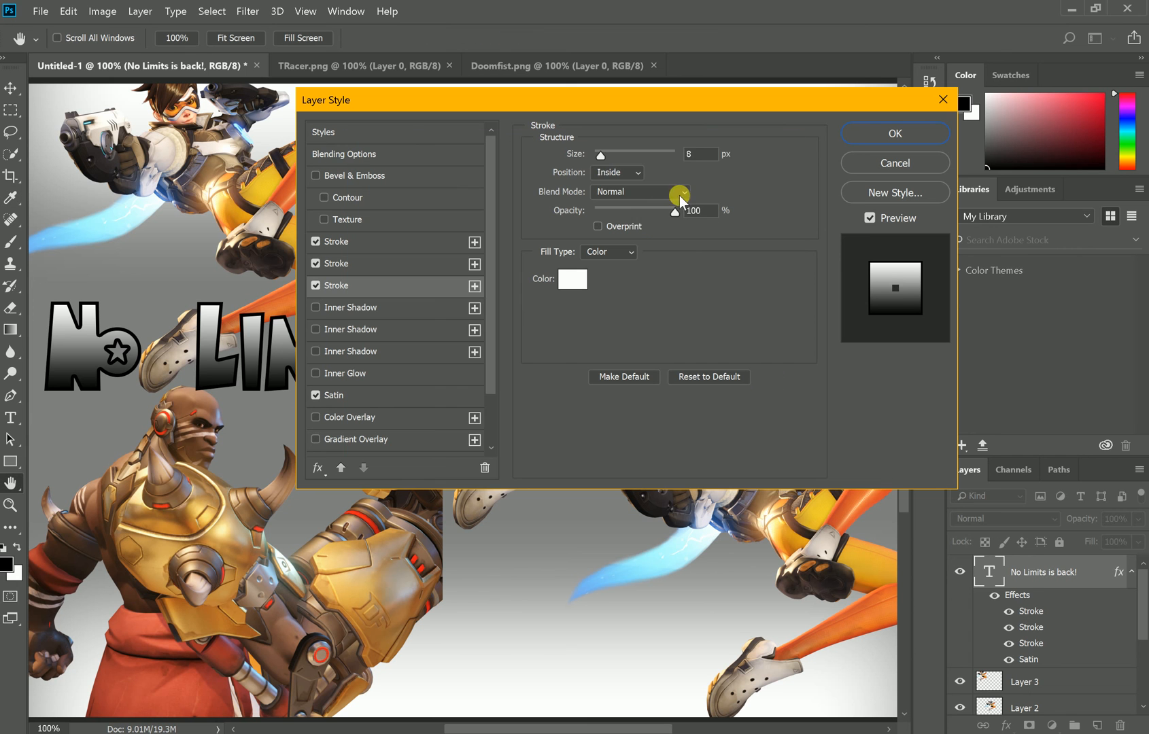
{"action": "mouse_move", "coordinate": [600, 158]}
{"action": "left_mouse_down"}
{"action": "mouse_move", "coordinate": [652, 162]}
{"action": "mouse_move", "coordinate": [614, 170]}
{"action": "mouse_move", "coordinate": [635, 180]}
{"action": "left_mouse_up"}
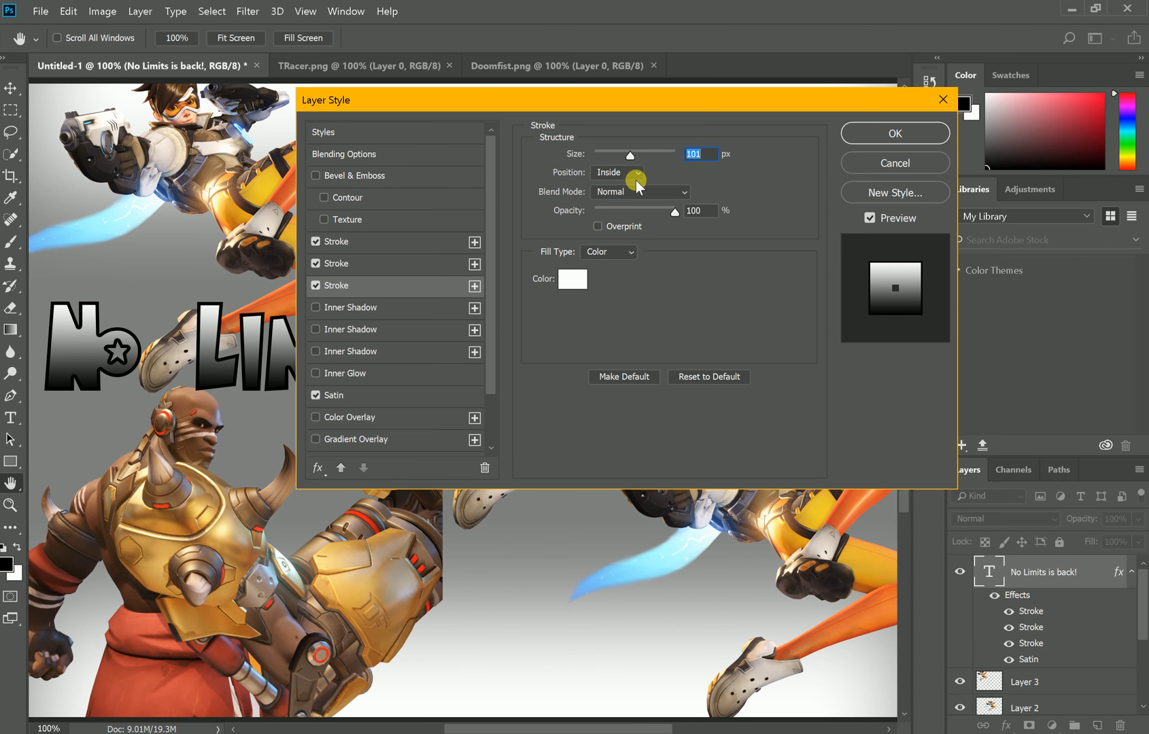
{"action": "left_click", "coordinate": [622, 172]}
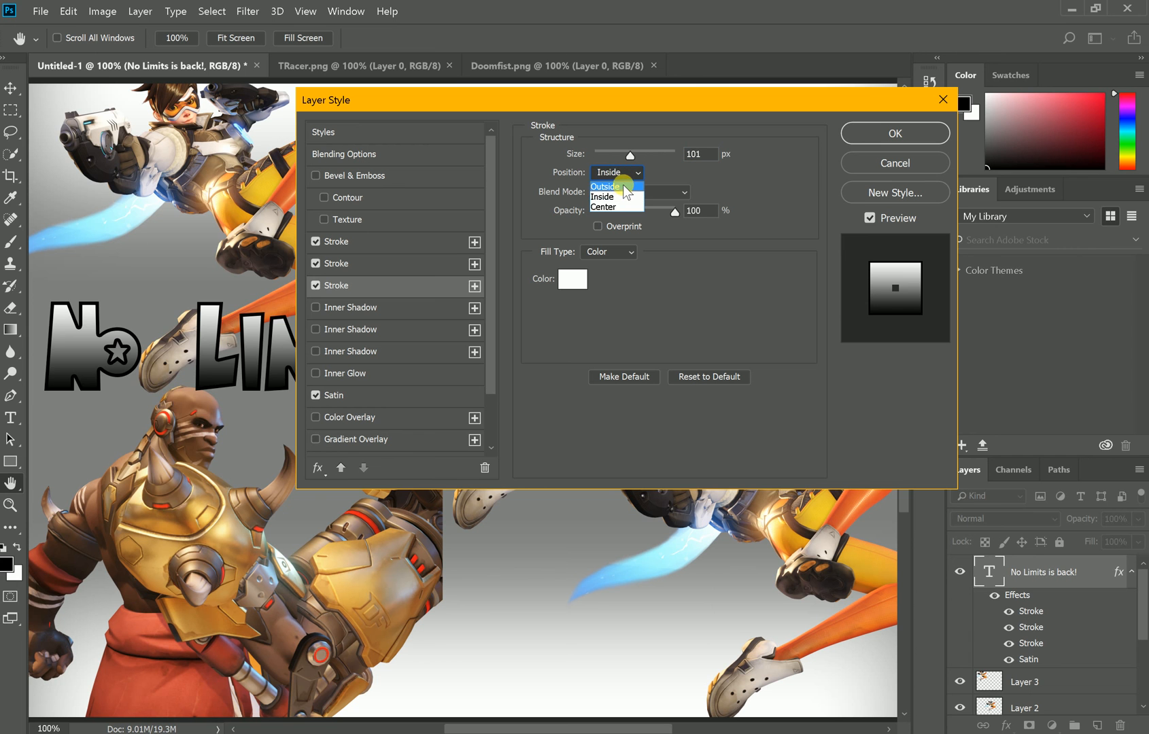
{"action": "left_click", "coordinate": [622, 183]}
{"action": "left_click", "coordinate": [620, 174]}
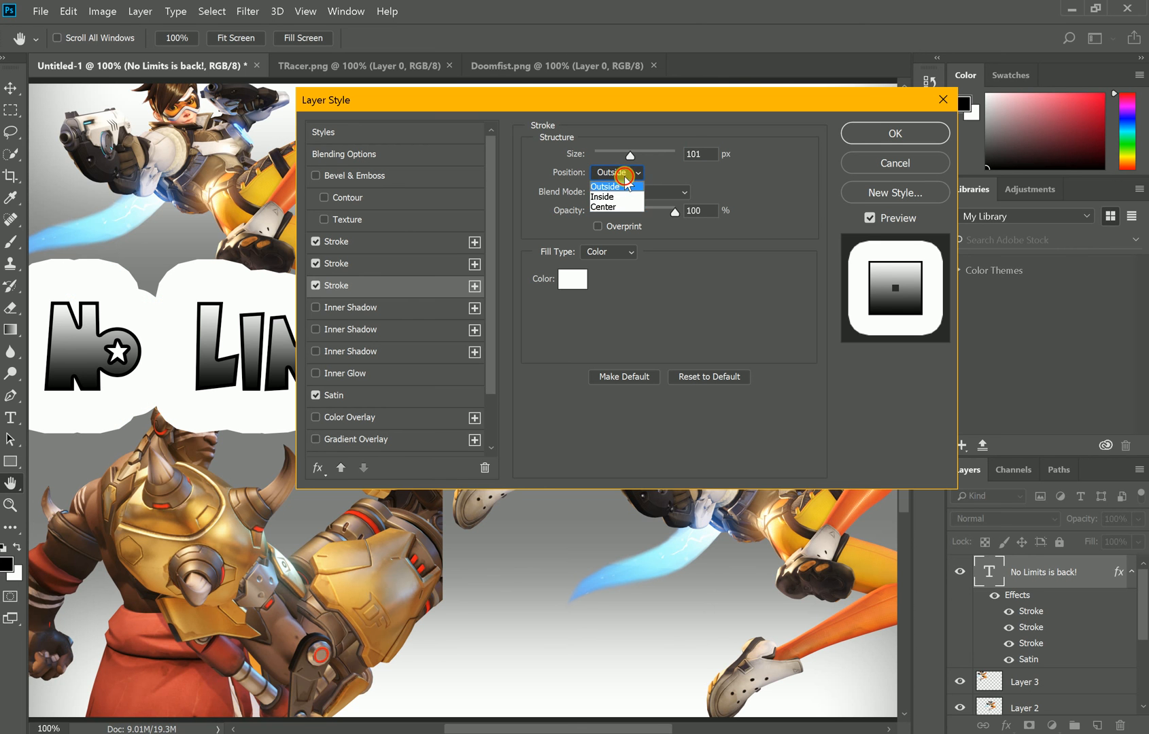
{"action": "left_click", "coordinate": [620, 204]}
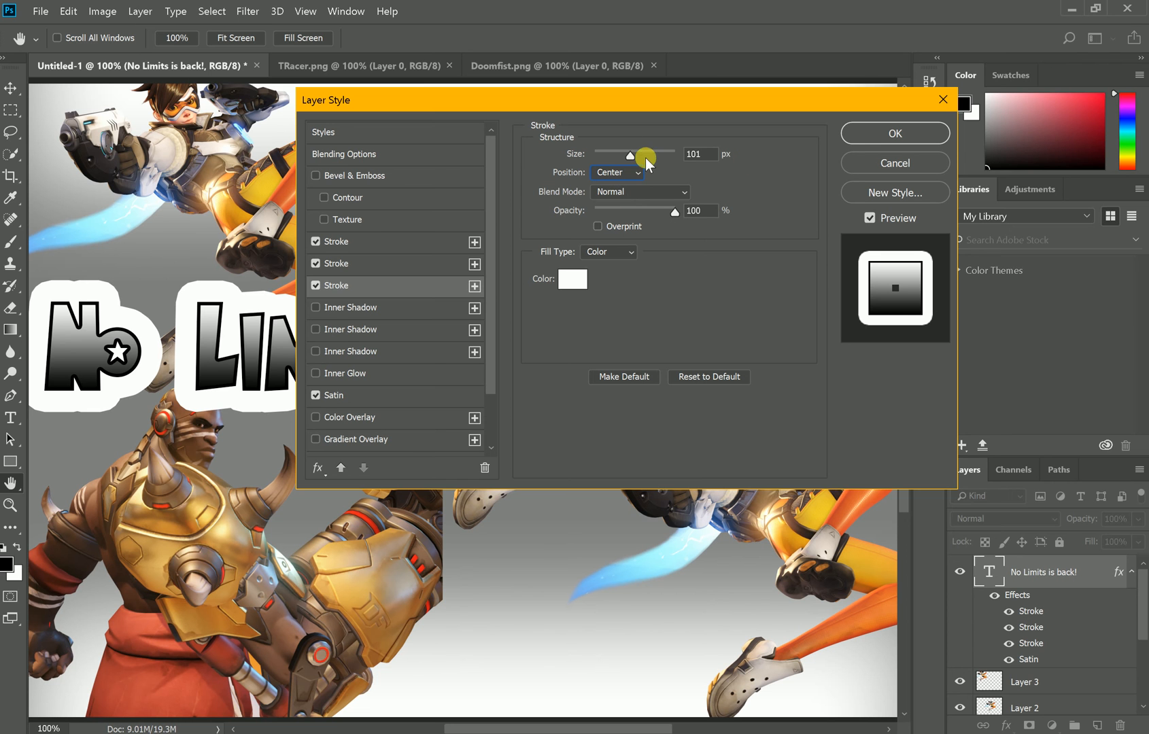
{"action": "left_click_drag", "start_coordinate": [628, 152], "coordinate": [599, 161]}
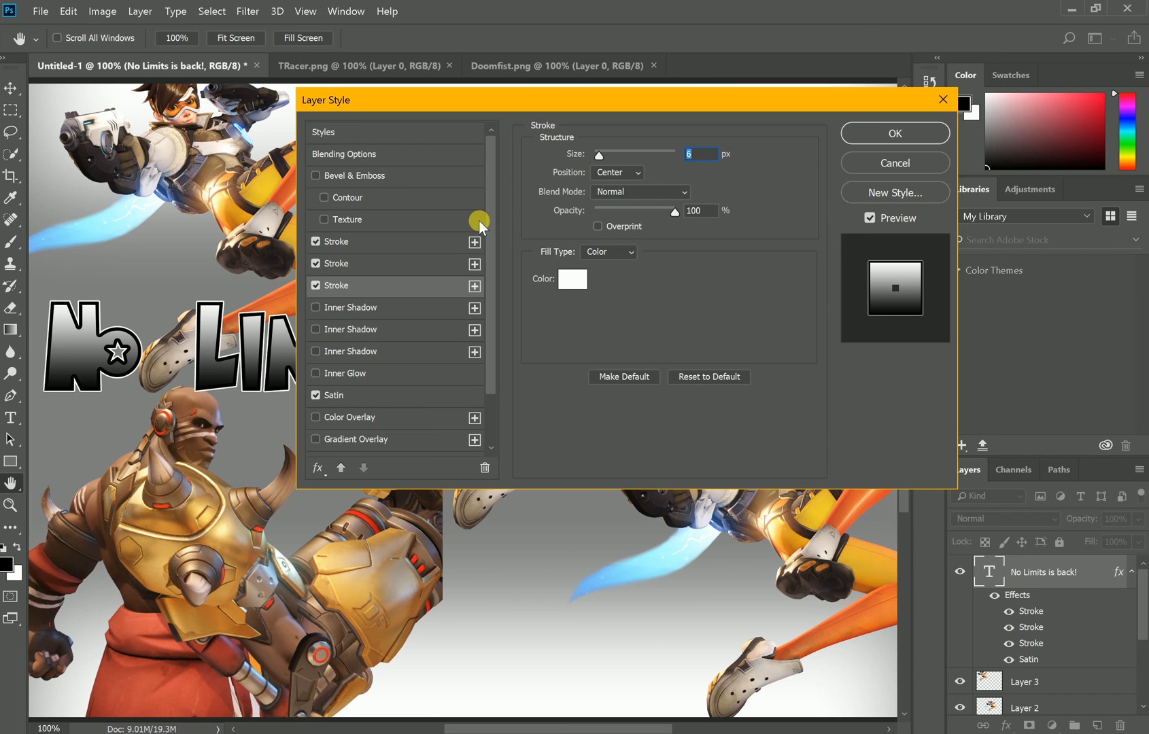
Enable Color Overlay on the title and change the third stroke's colour to red (ff0000).
{"action": "left_click", "coordinate": [316, 416]}
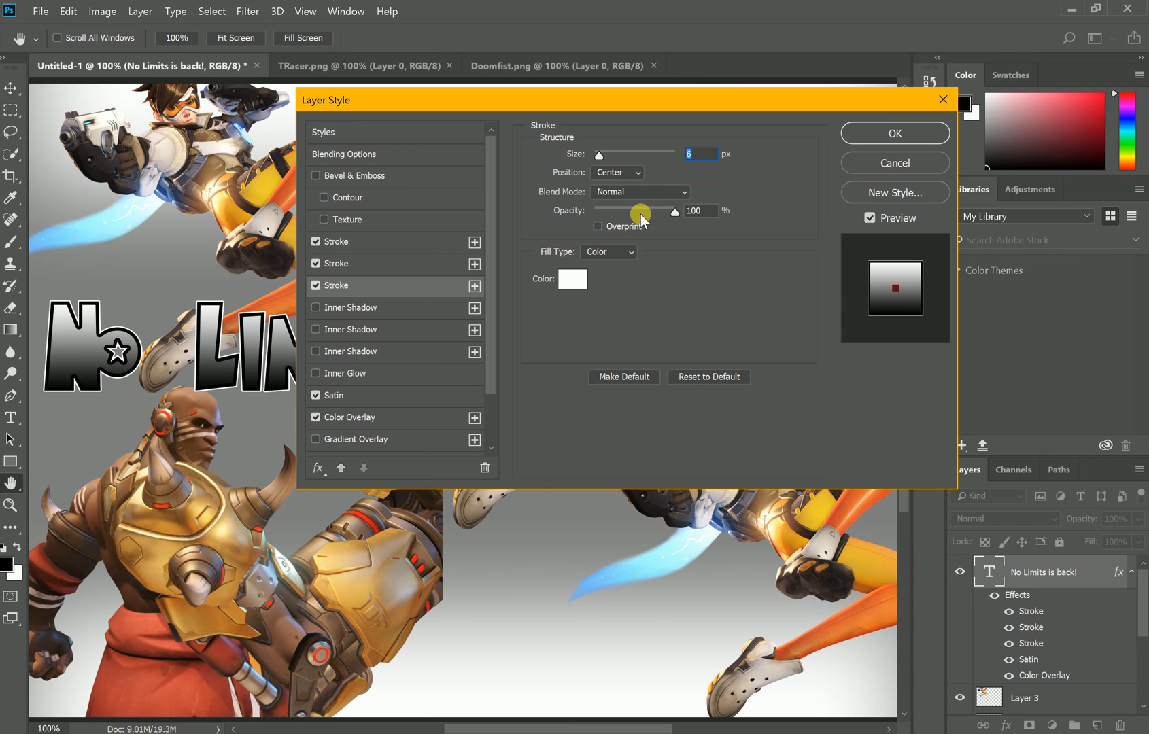
{"action": "left_click", "coordinate": [598, 256]}
{"action": "left_click", "coordinate": [569, 325]}
{"action": "left_click", "coordinate": [571, 280]}
{"action": "left_click_drag", "start_coordinate": [439, 275], "coordinate": [611, 187]}
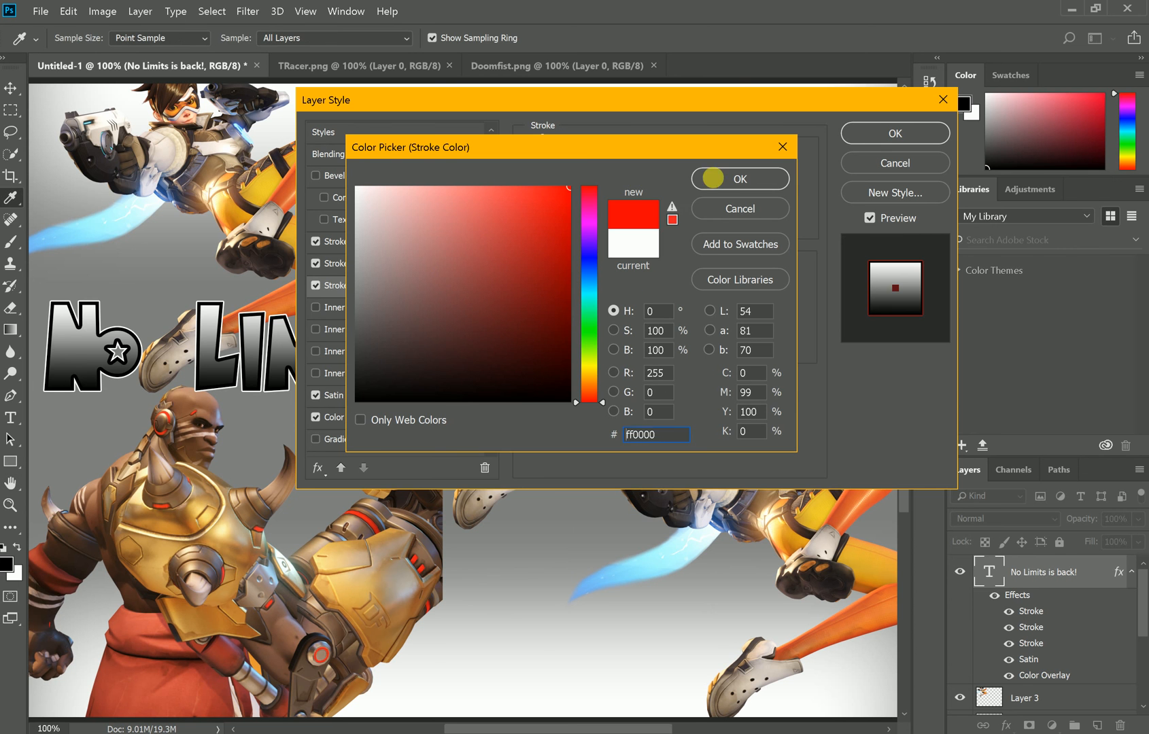
{"action": "left_click", "coordinate": [700, 189]}
Try a gradient fill and a yellow textured pattern fill on the title's third stroke.
{"action": "left_click", "coordinate": [598, 251]}
{"action": "left_click", "coordinate": [598, 269]}
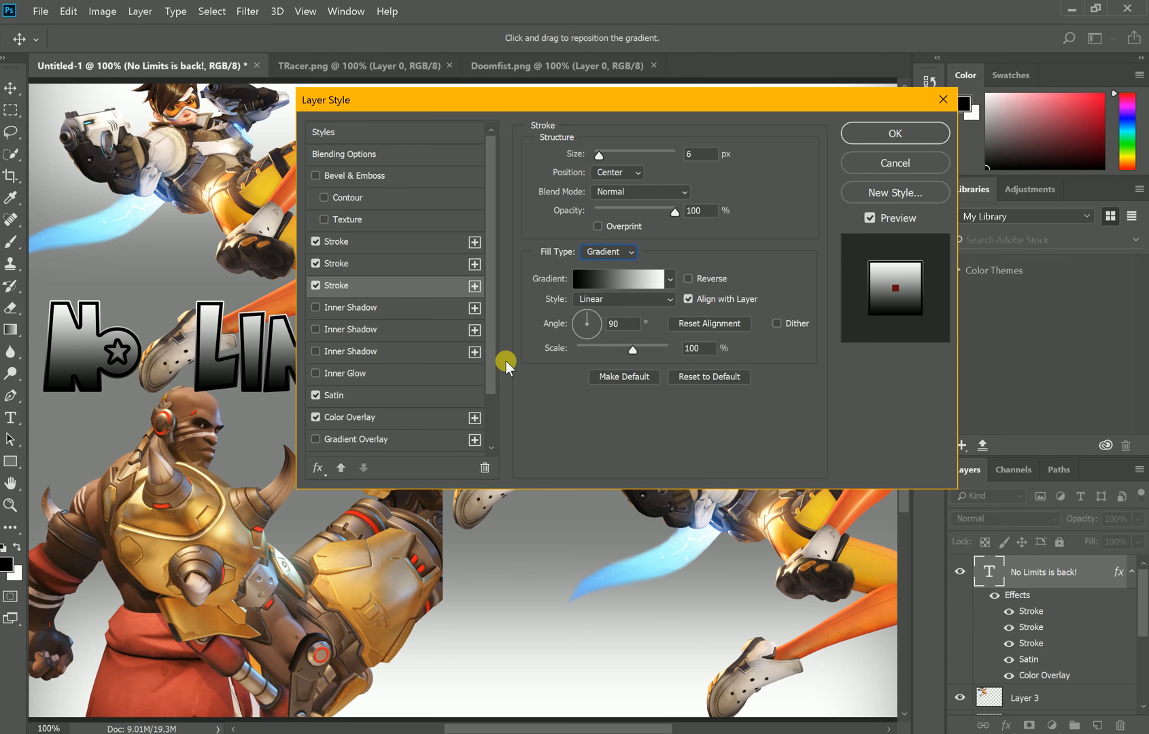
{"action": "left_click", "coordinate": [615, 252]}
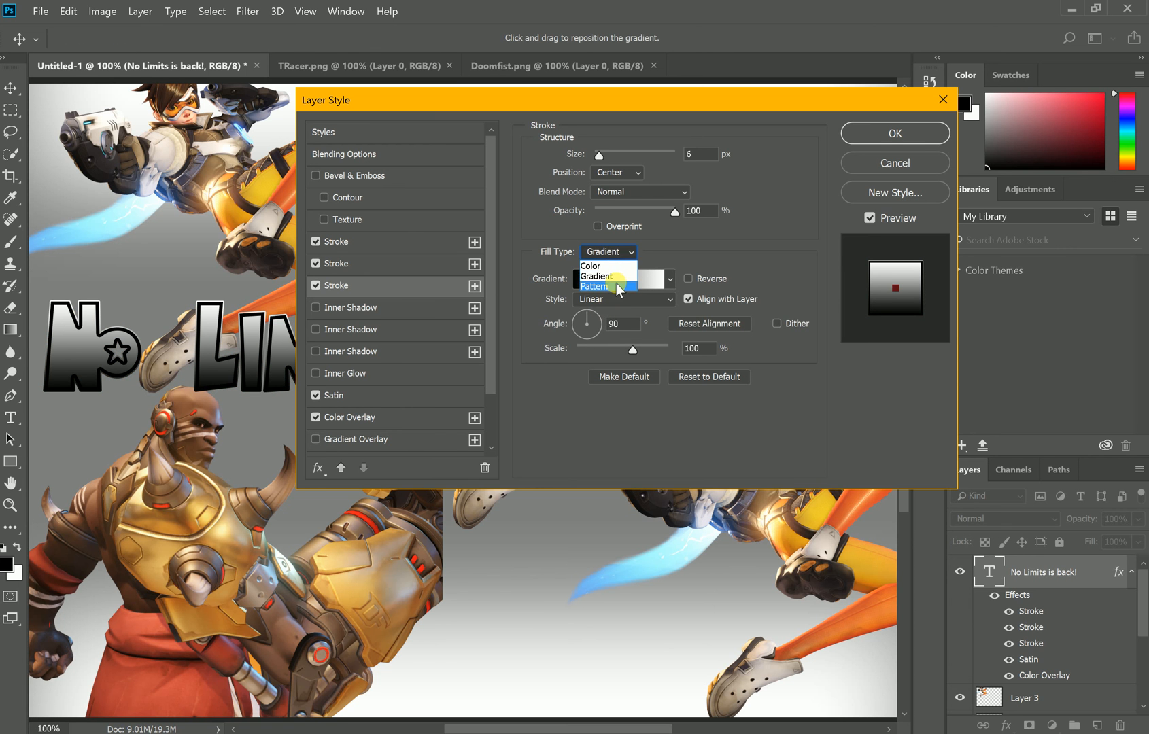
{"action": "left_click", "coordinate": [615, 285]}
{"action": "left_click", "coordinate": [608, 251]}
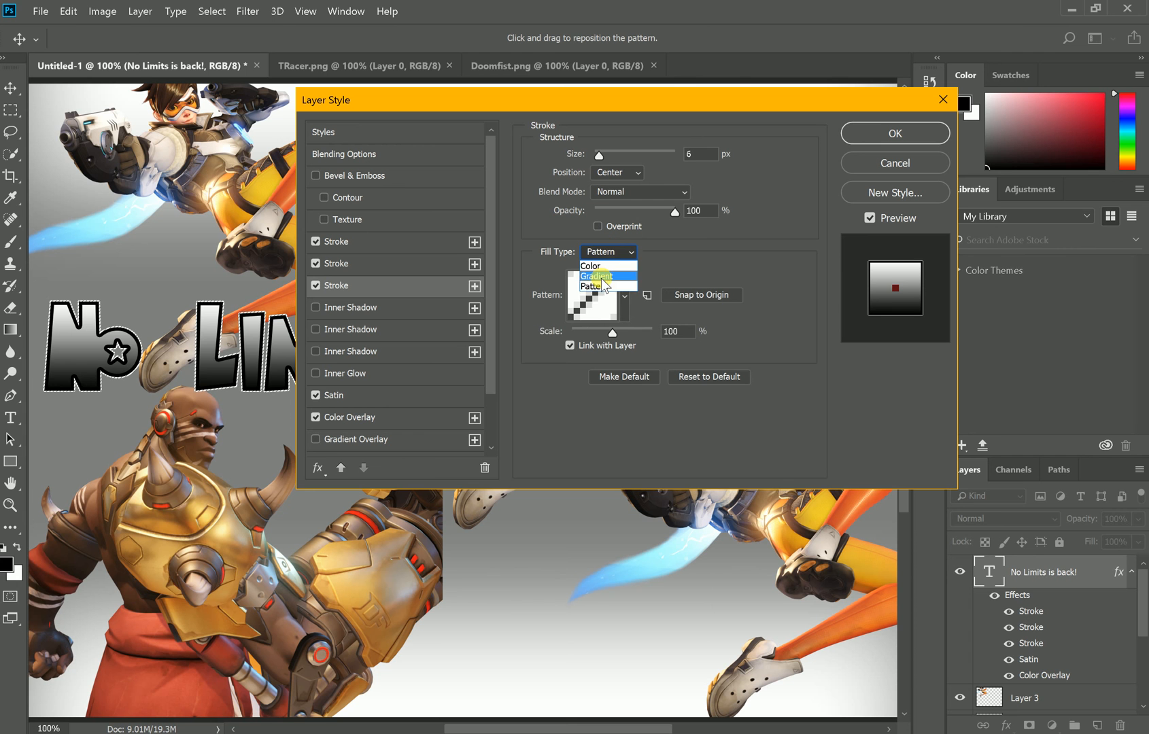
{"action": "left_click", "coordinate": [593, 330]}
{"action": "left_click", "coordinate": [624, 296]}
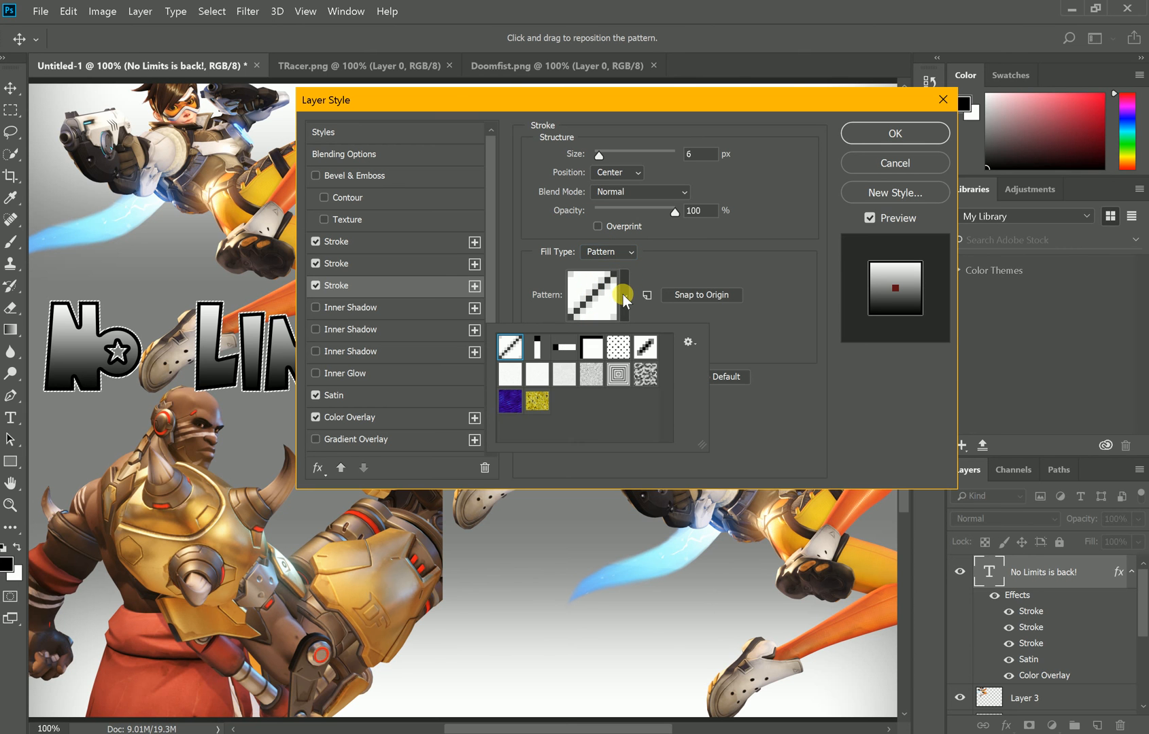
{"action": "left_click", "coordinate": [537, 401]}
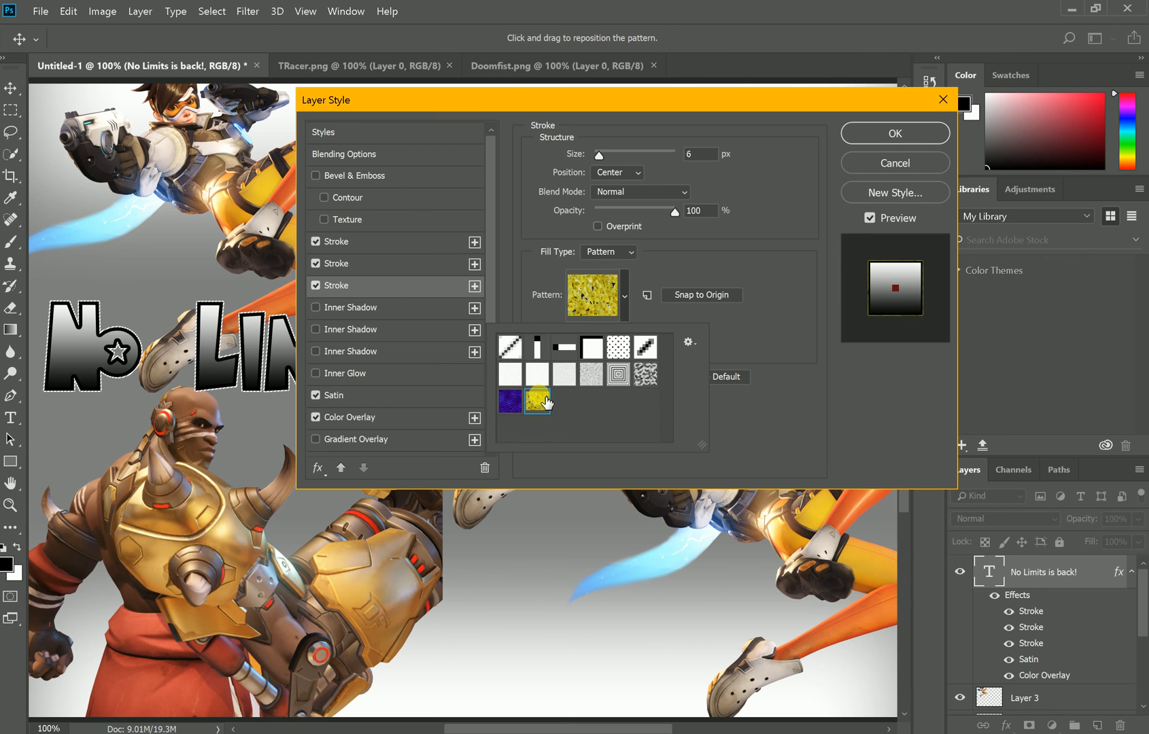
{"action": "left_click", "coordinate": [620, 297]}
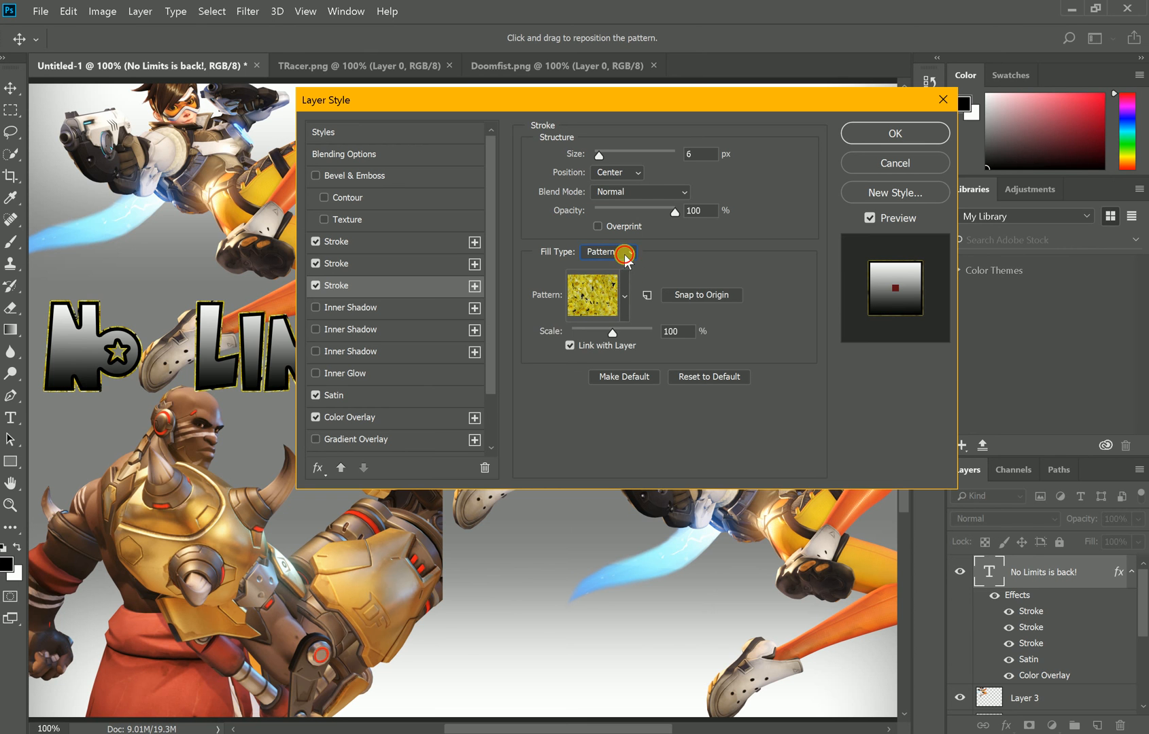
Return the third stroke's fill type to Color and apply the layer style to the title.
{"action": "left_click", "coordinate": [624, 253]}
{"action": "left_click", "coordinate": [612, 275]}
{"action": "left_click", "coordinate": [615, 252]}
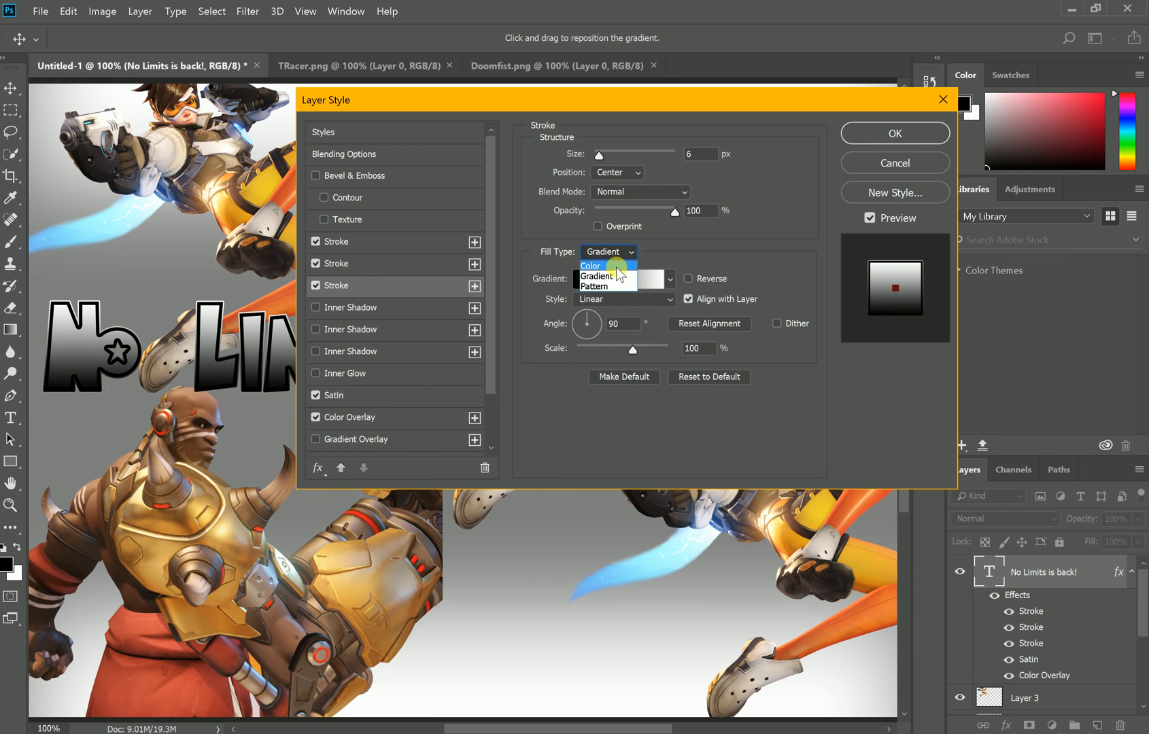
{"action": "left_click", "coordinate": [609, 265]}
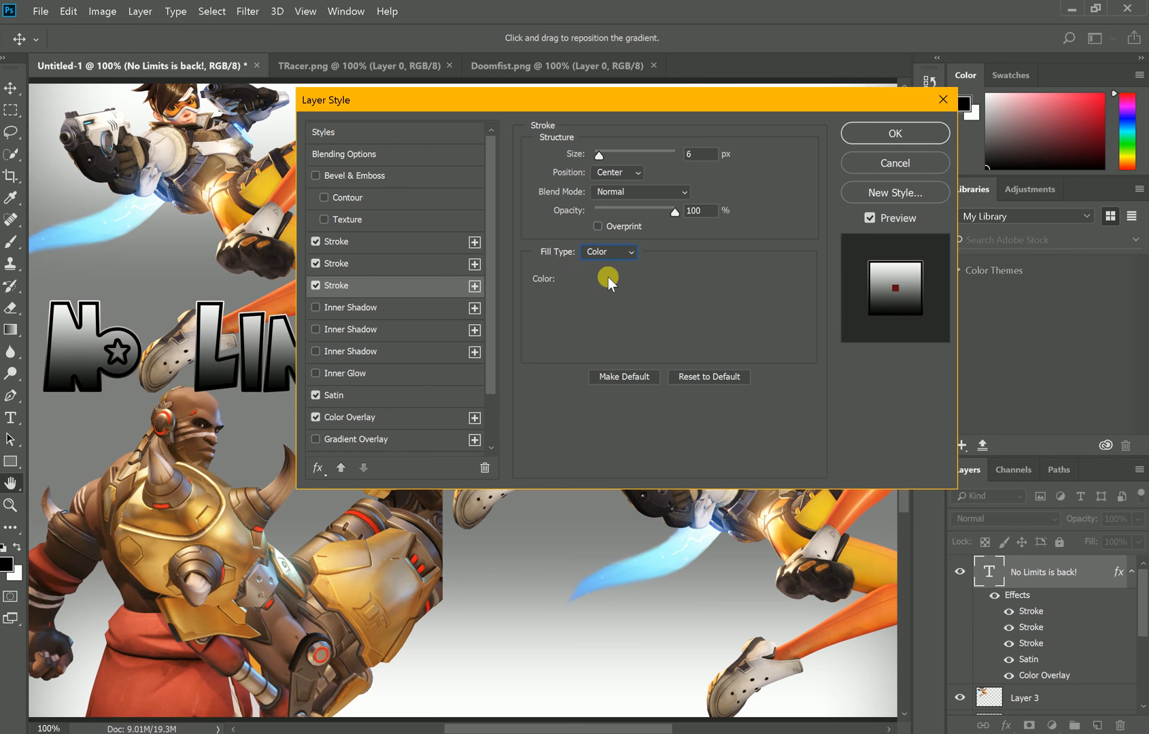
{"action": "left_click", "coordinate": [875, 135]}
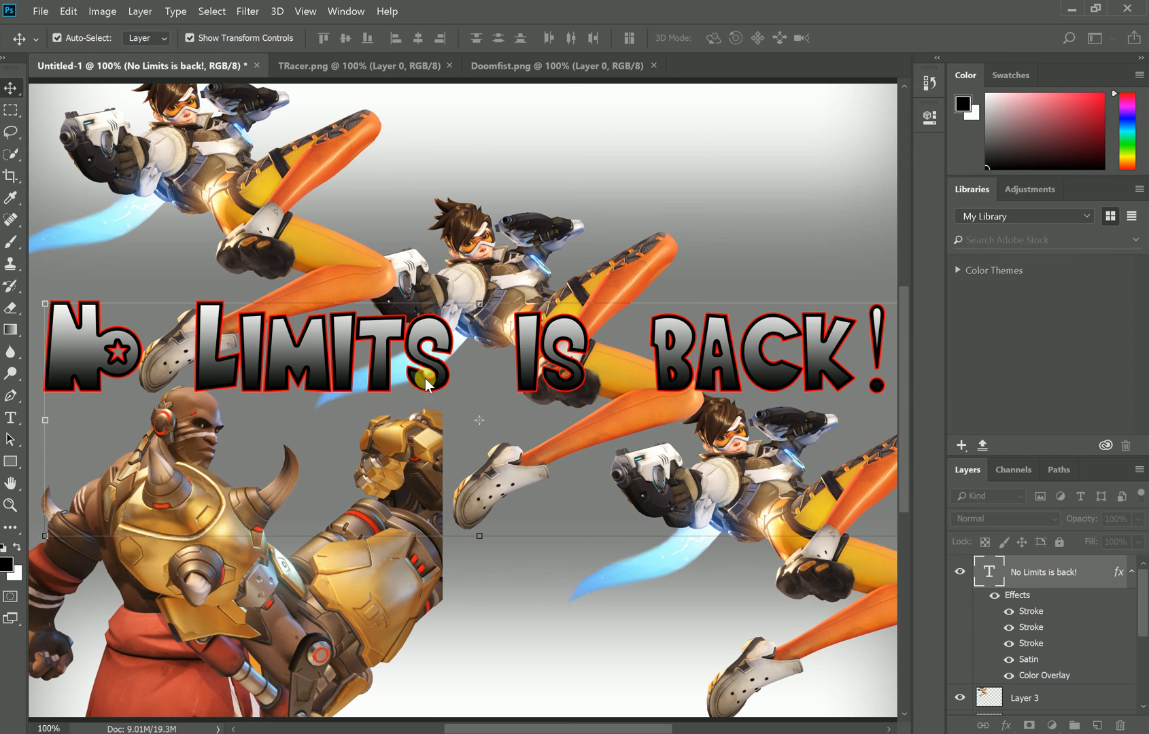
{"action": "left_click", "coordinate": [10, 417]}
{"action": "left_click_drag", "start_coordinate": [197, 347], "coordinate": [460, 363]}
{"action": "right_click", "coordinate": [354, 370]}
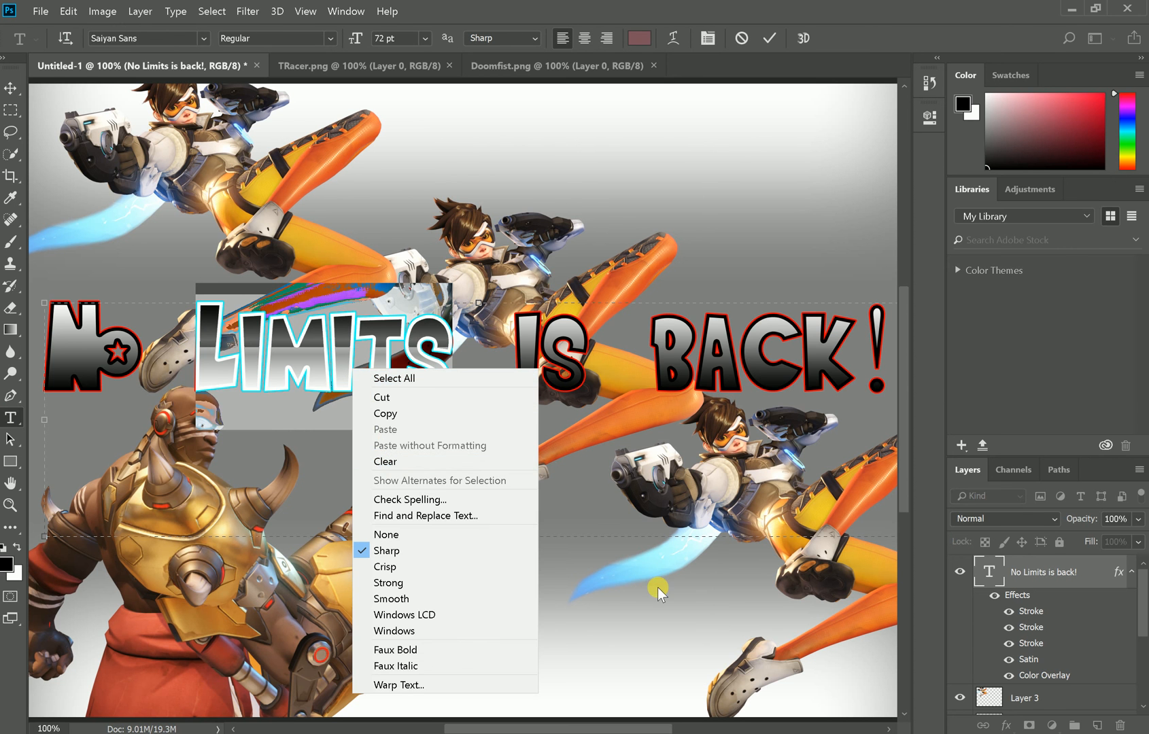
{"action": "left_click", "coordinate": [959, 578]}
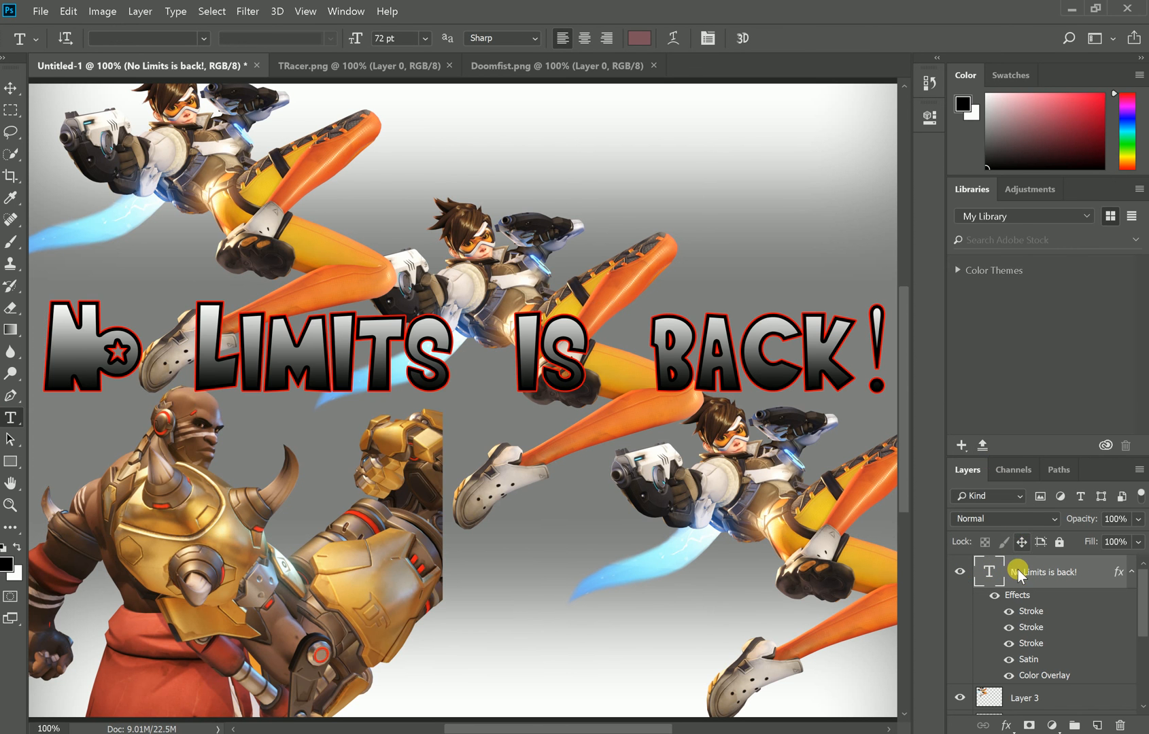
Reopen the title's blending options and enable Bevel & Emboss with Texture plus an Inner Shadow.
{"action": "right_click", "coordinate": [1018, 571]}
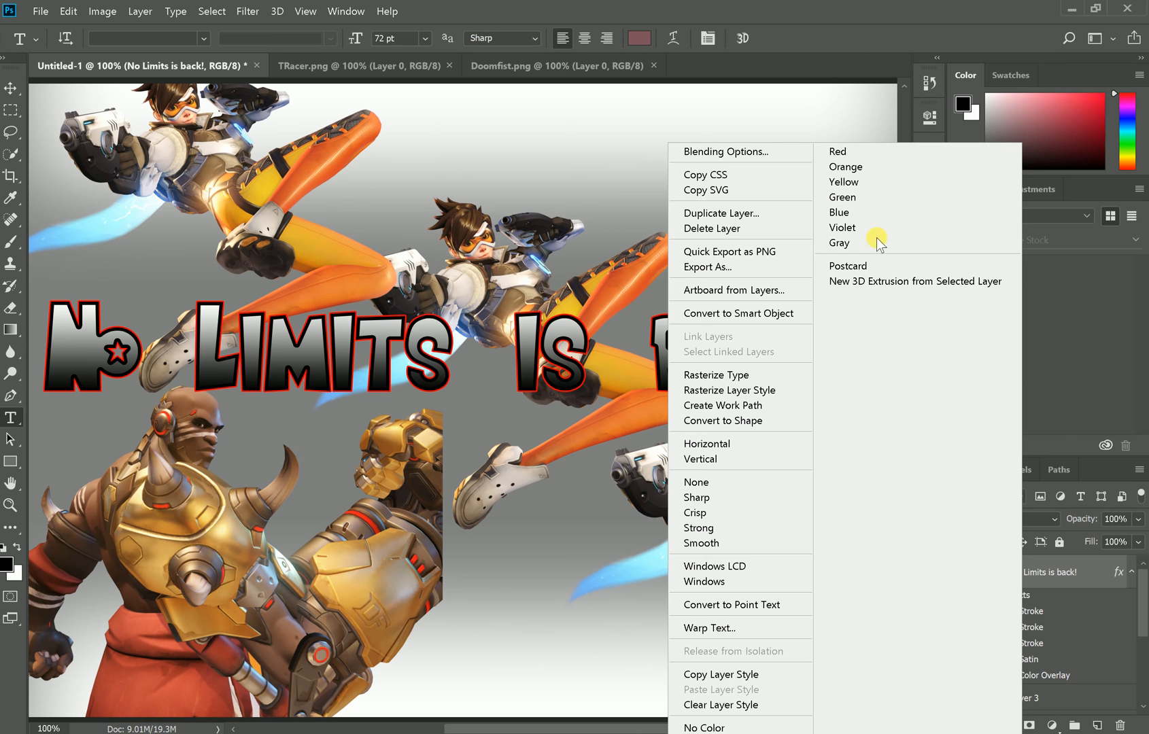
{"action": "left_click", "coordinate": [728, 152]}
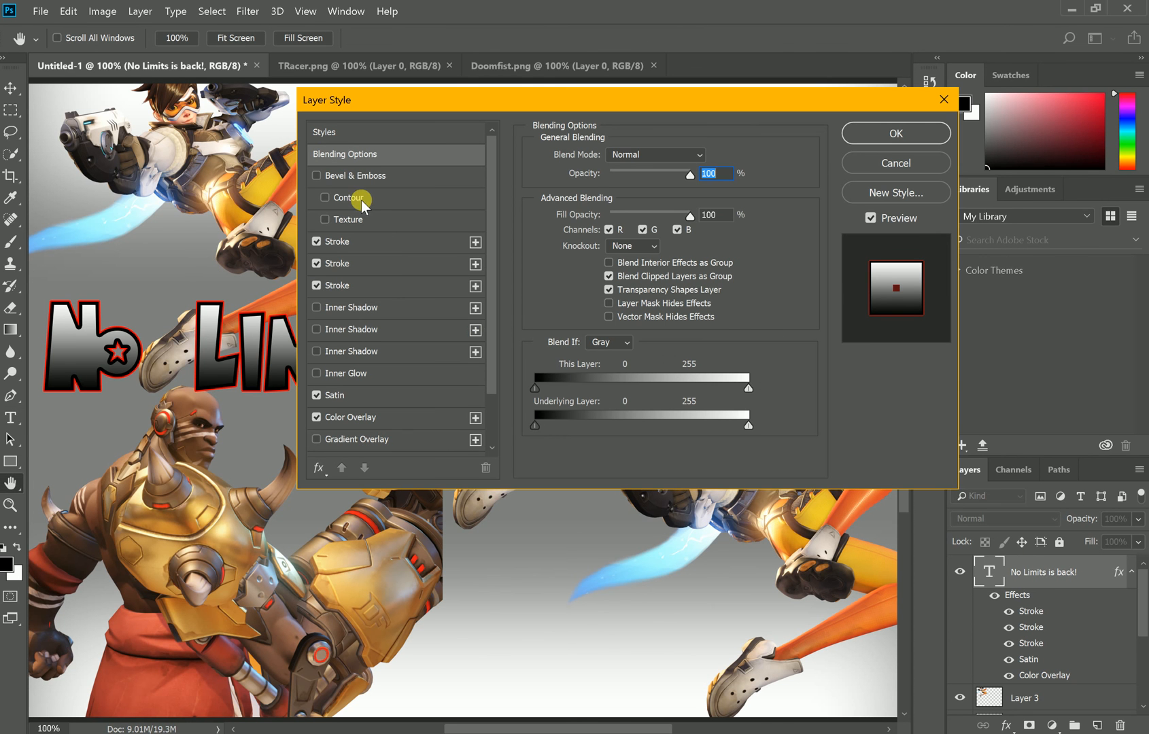
{"action": "left_click", "coordinate": [324, 219]}
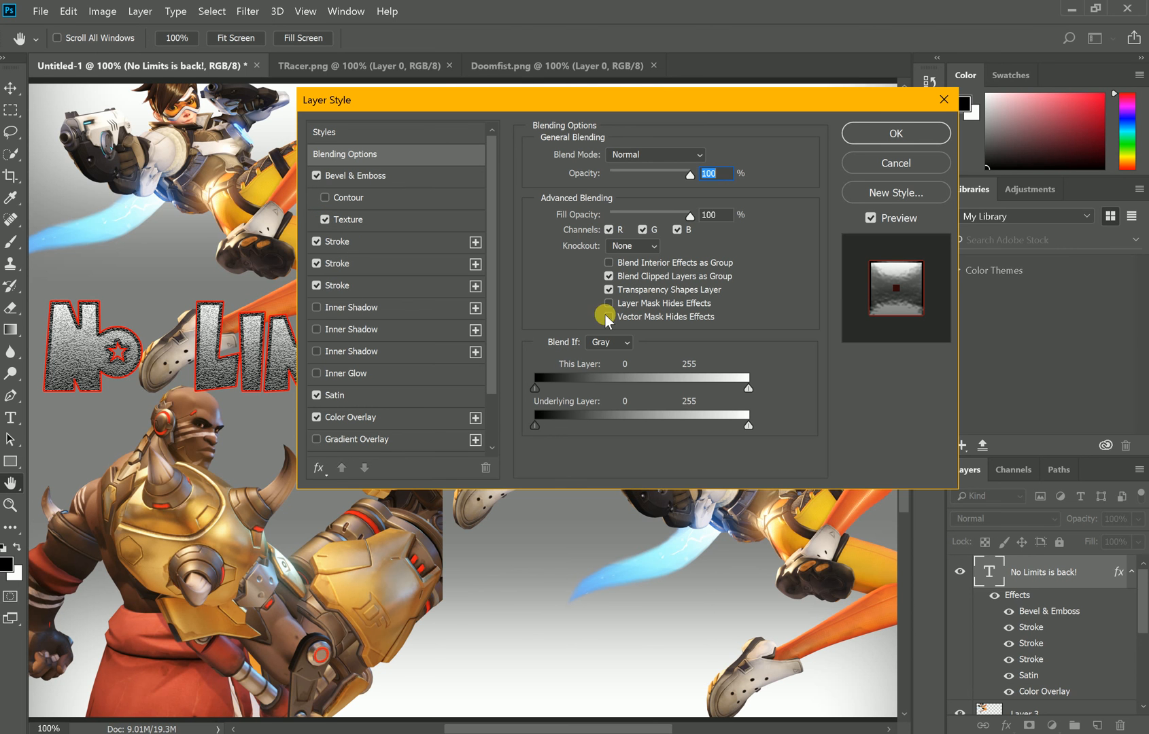
{"action": "left_click", "coordinate": [317, 307]}
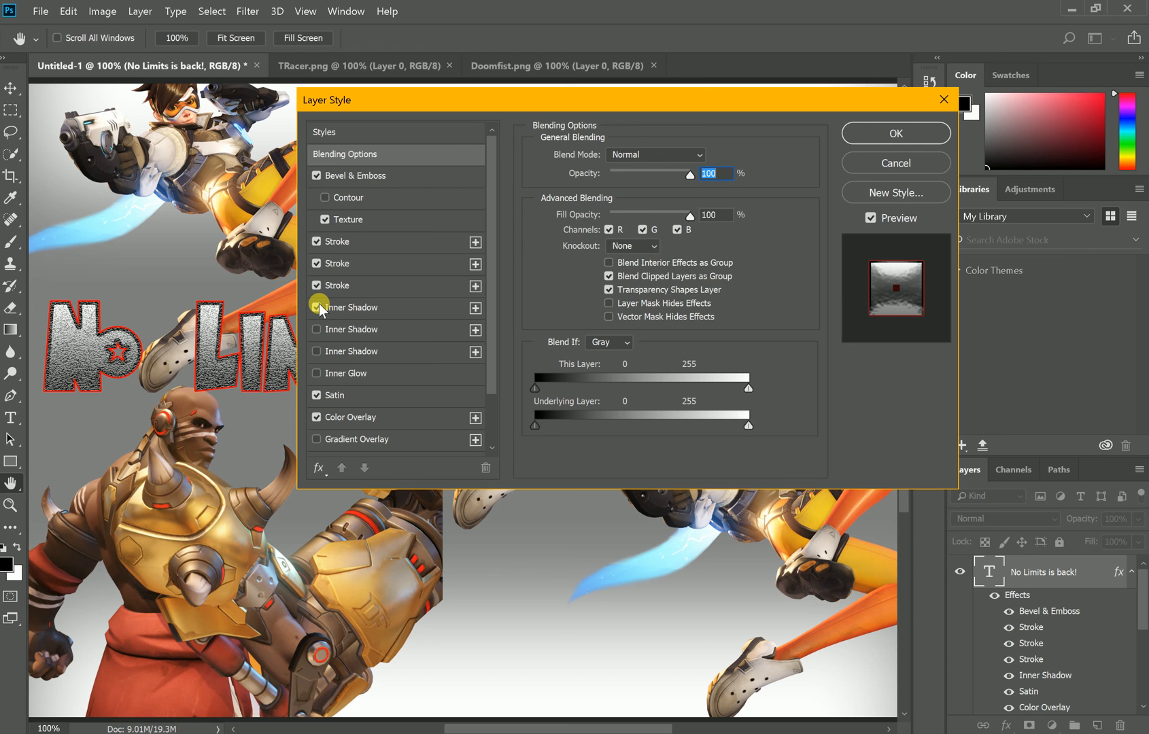
Turn off Bevel & Emboss on the title, enable Pattern Overlay and Outer Glow, and apply the layer style.
{"action": "left_click", "coordinate": [317, 176]}
{"action": "left_click", "coordinate": [317, 175]}
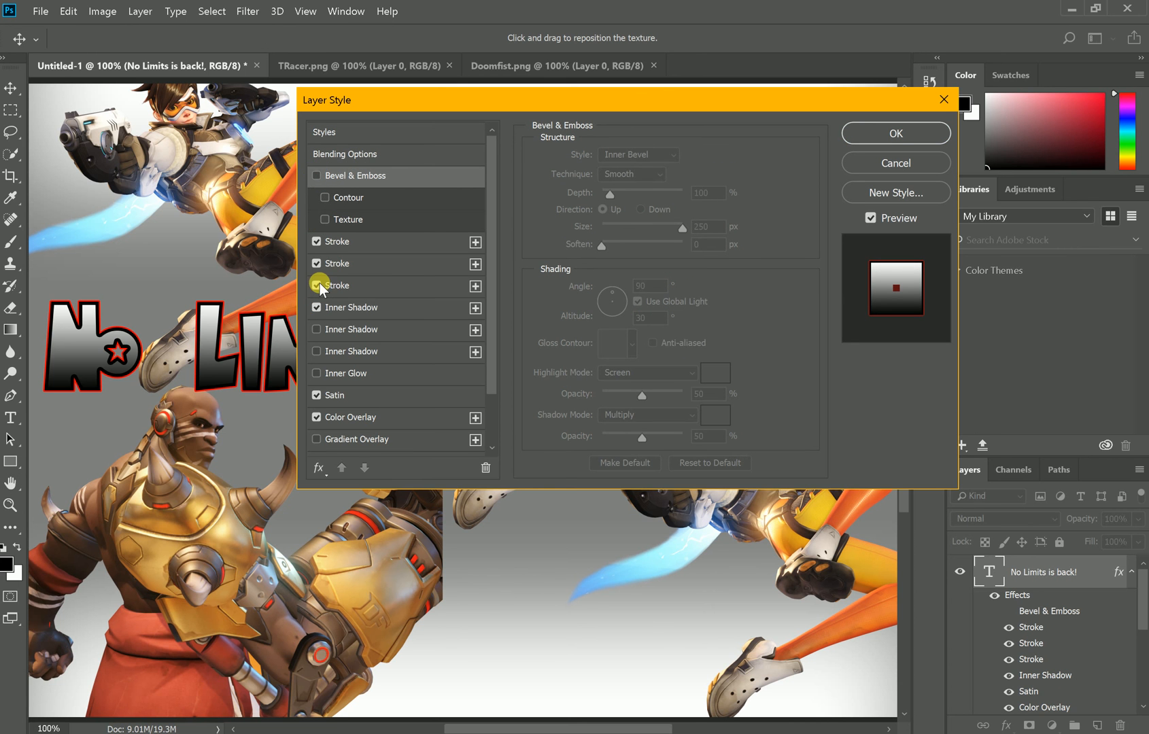
{"action": "scroll", "coordinate": [314, 438], "scroll_direction": "down", "scroll_amount": 3}
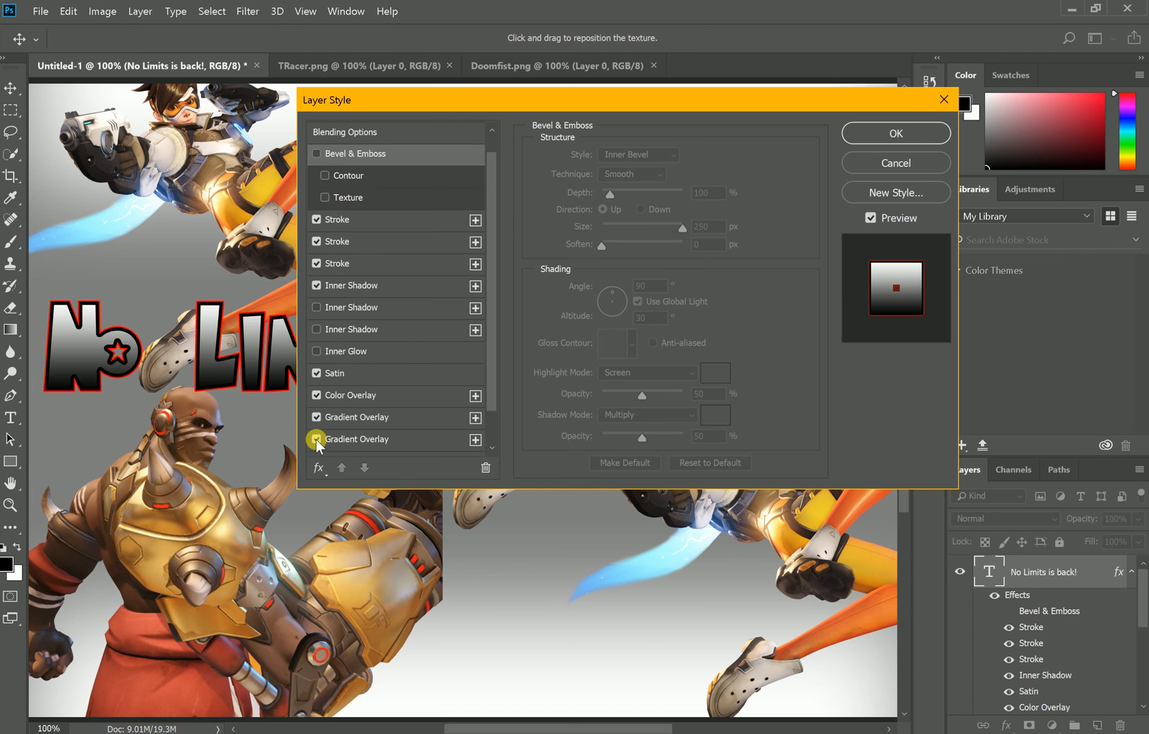
{"action": "left_click", "coordinate": [317, 400]}
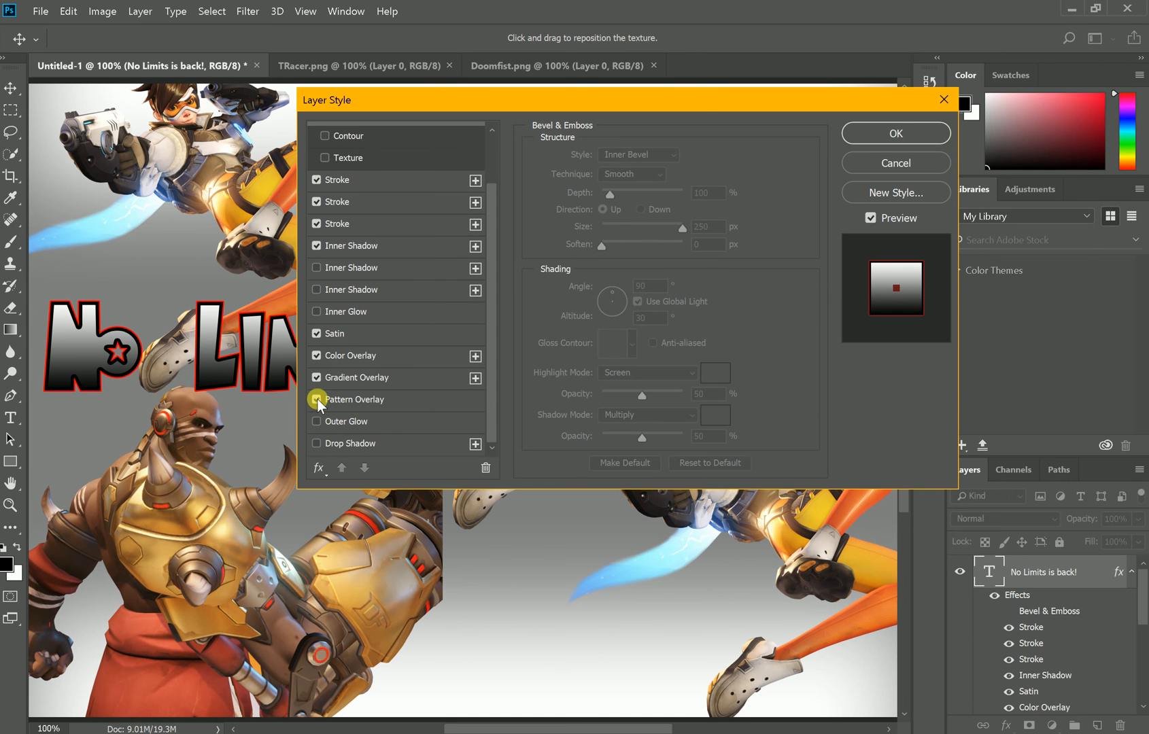
{"action": "left_click", "coordinate": [317, 421]}
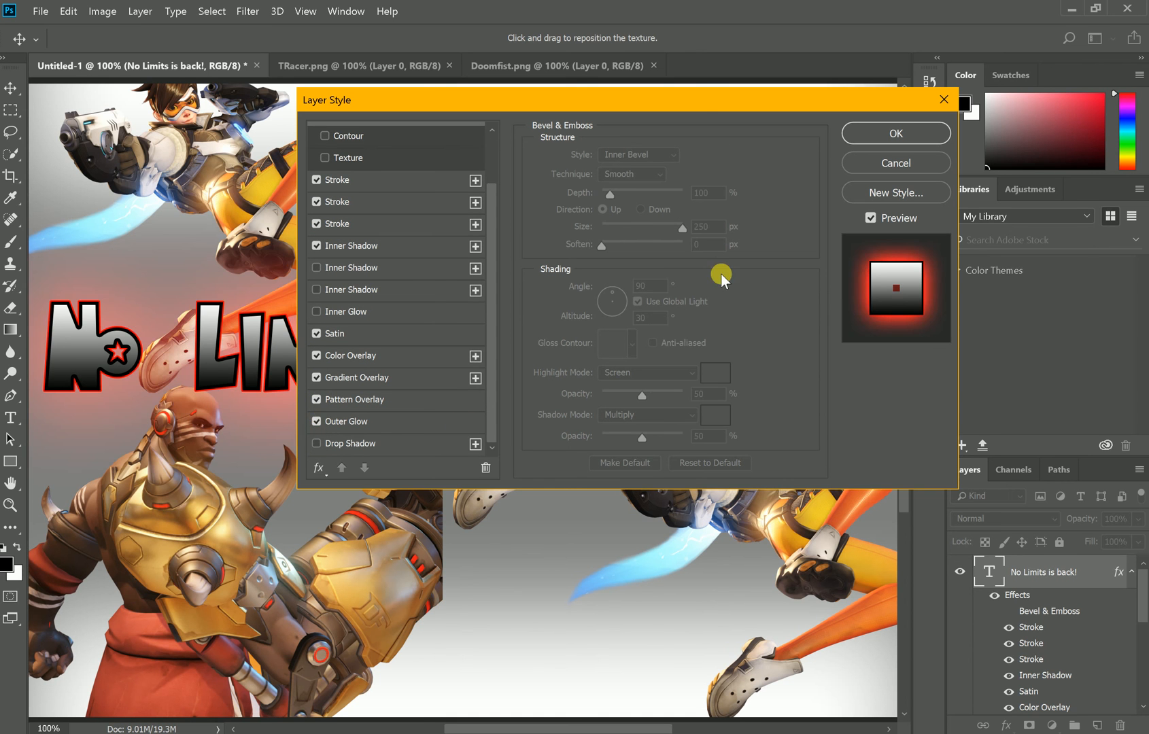
{"action": "left_click", "coordinate": [891, 133]}
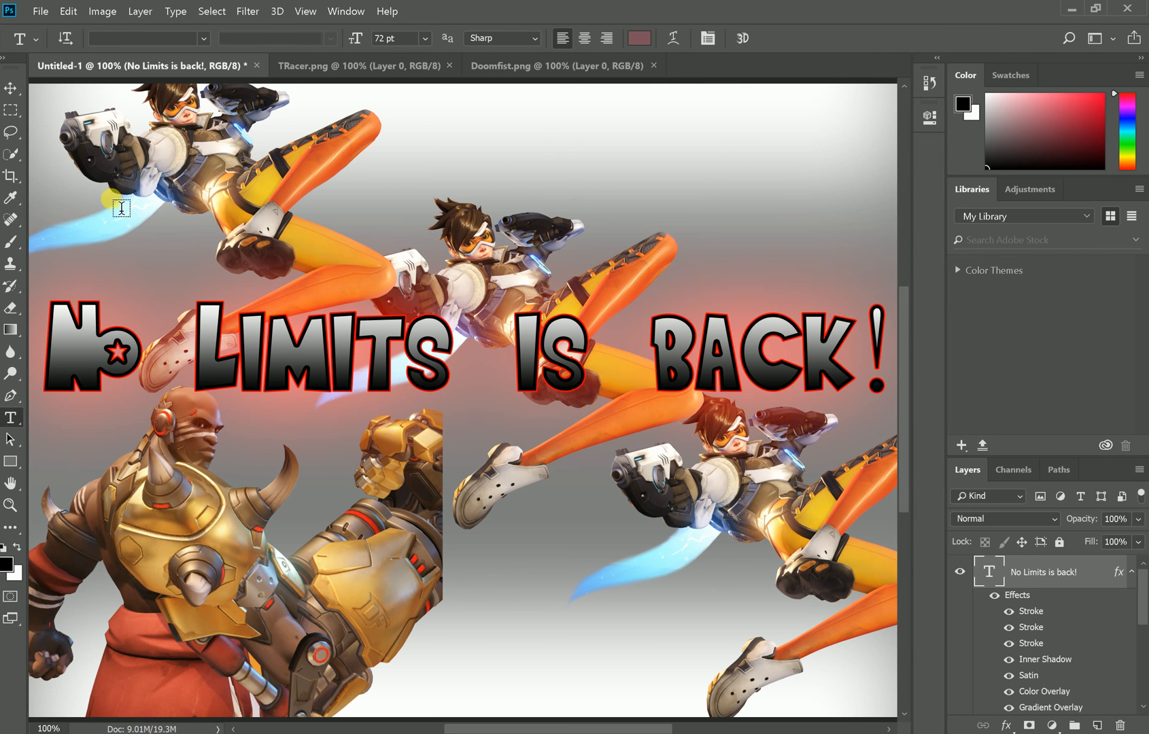
Rotate the title "No Limits is back!" slightly counter-clockwise so it slopes upward to the right, and commit the transform.
{"action": "left_click", "coordinate": [10, 88]}
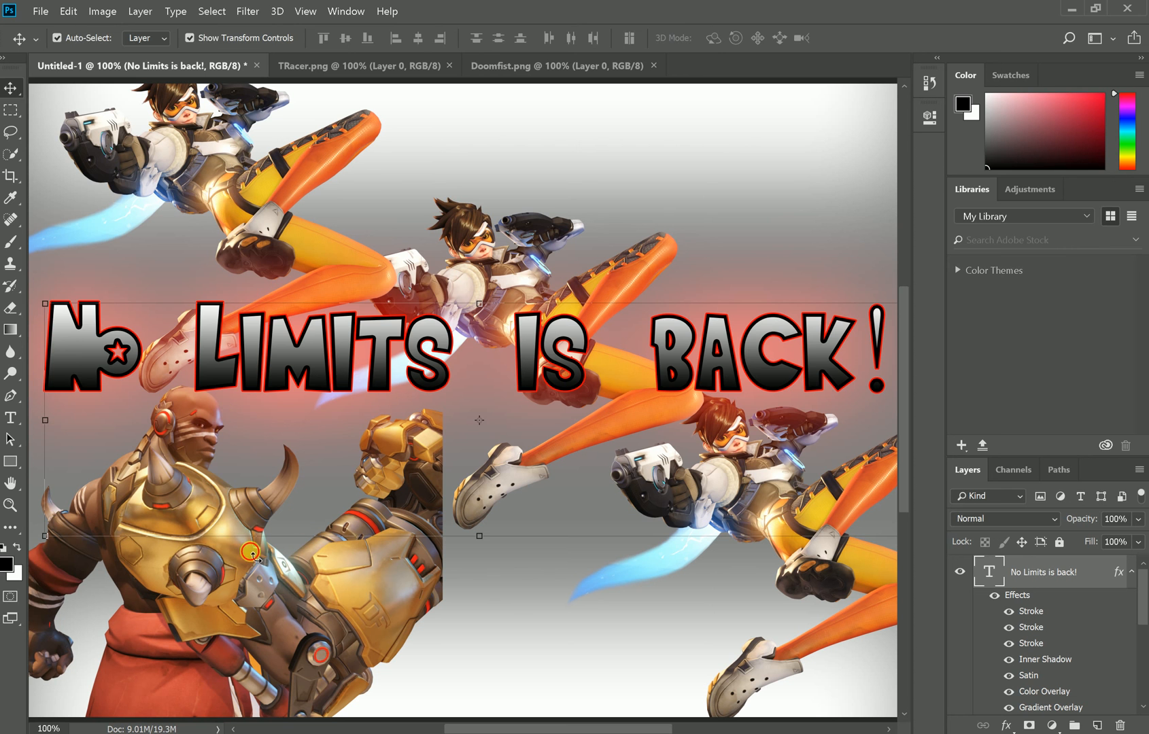
{"action": "left_click_drag", "start_coordinate": [252, 552], "coordinate": [286, 594]}
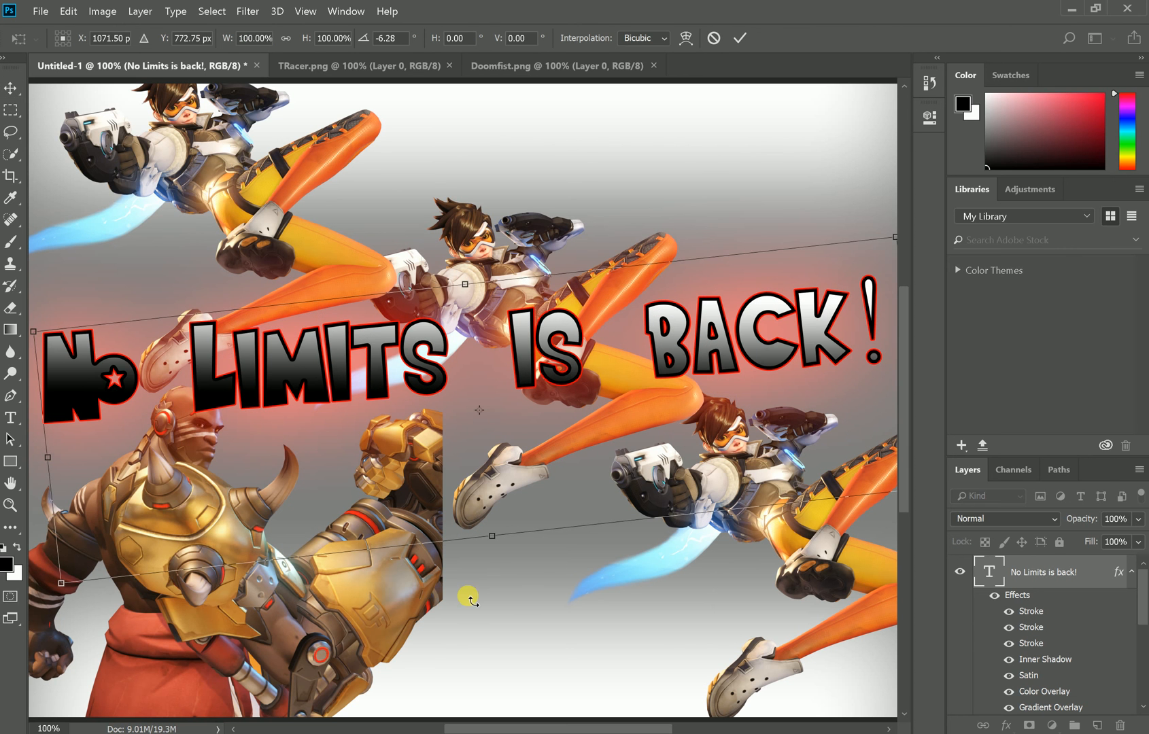
{"action": "left_click", "coordinate": [9, 87]}
{"action": "left_click", "coordinate": [478, 280]}
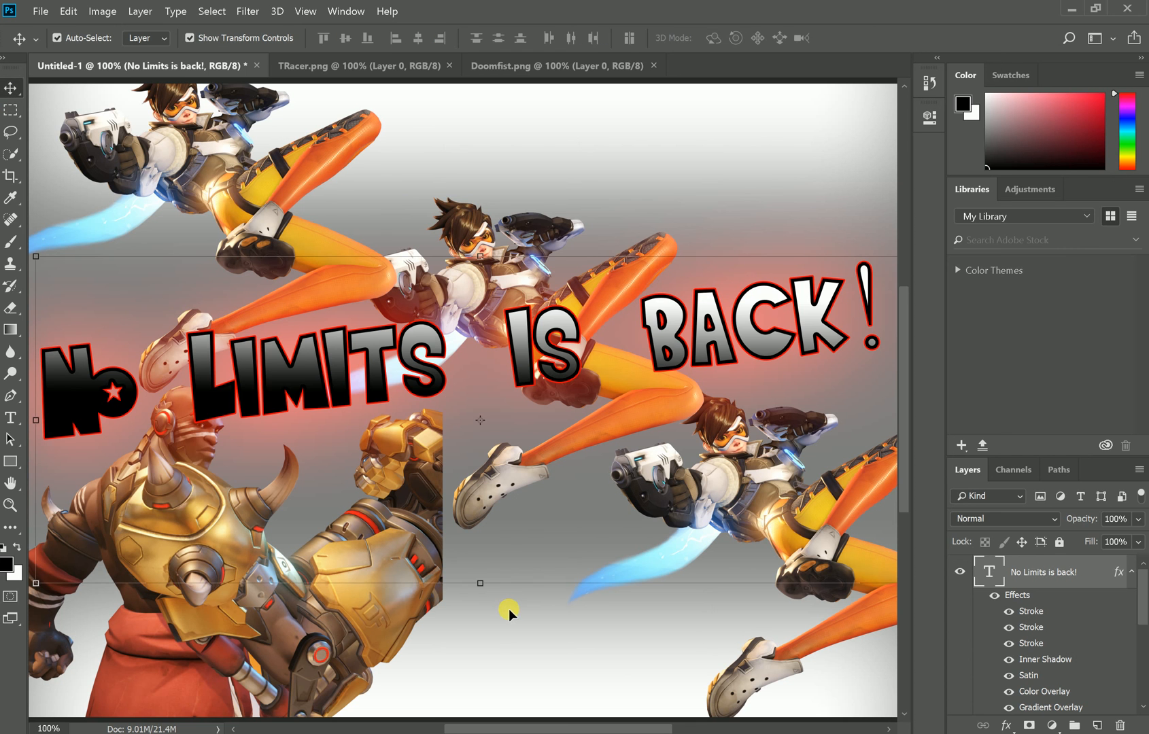
Look over the whole thumbnail composition, checking its right edge, lower edge and title placement.
{"action": "scroll", "coordinate": [510, 608], "scroll_direction": "up", "scroll_amount": 1}
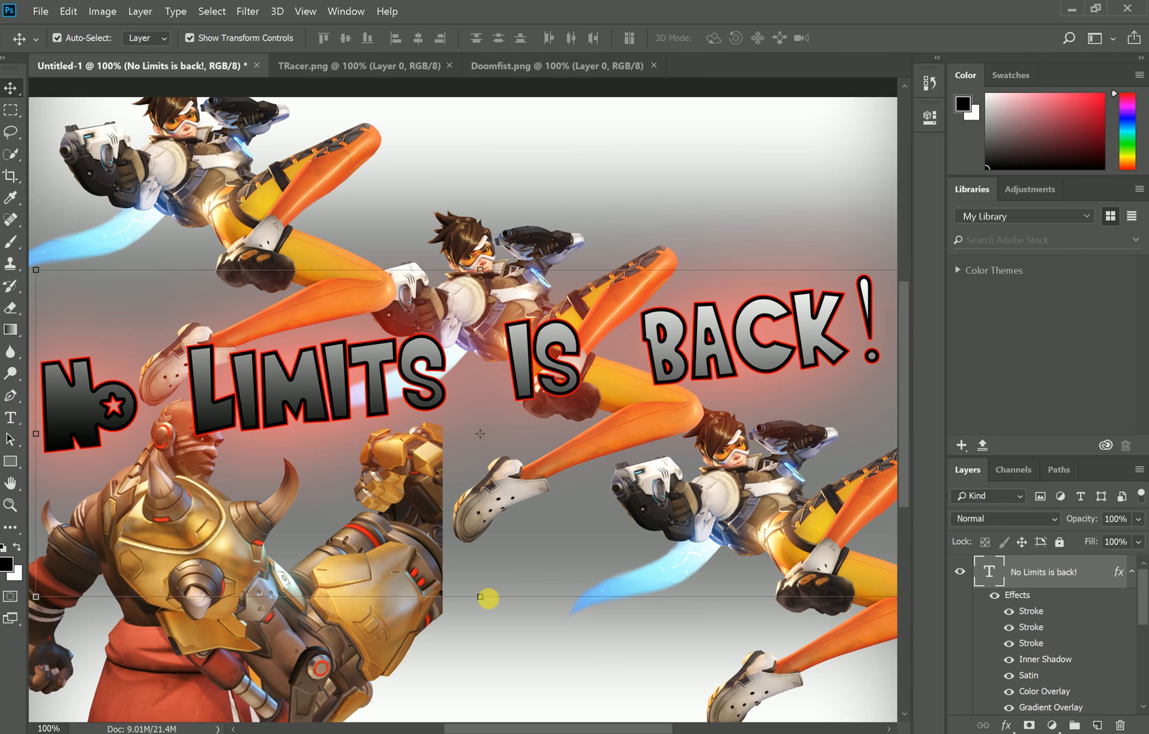
{"action": "left_click", "coordinate": [697, 192]}
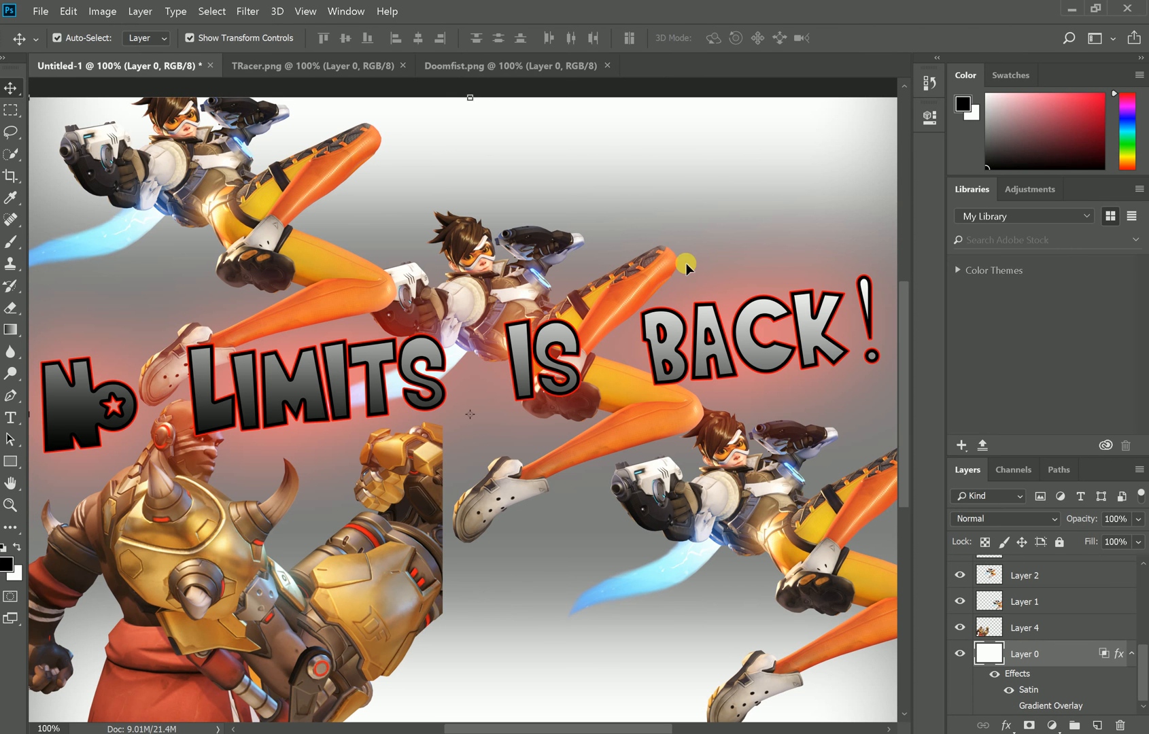
{"action": "scroll", "coordinate": [462, 408], "scroll_direction": "right", "scroll_amount": 1}
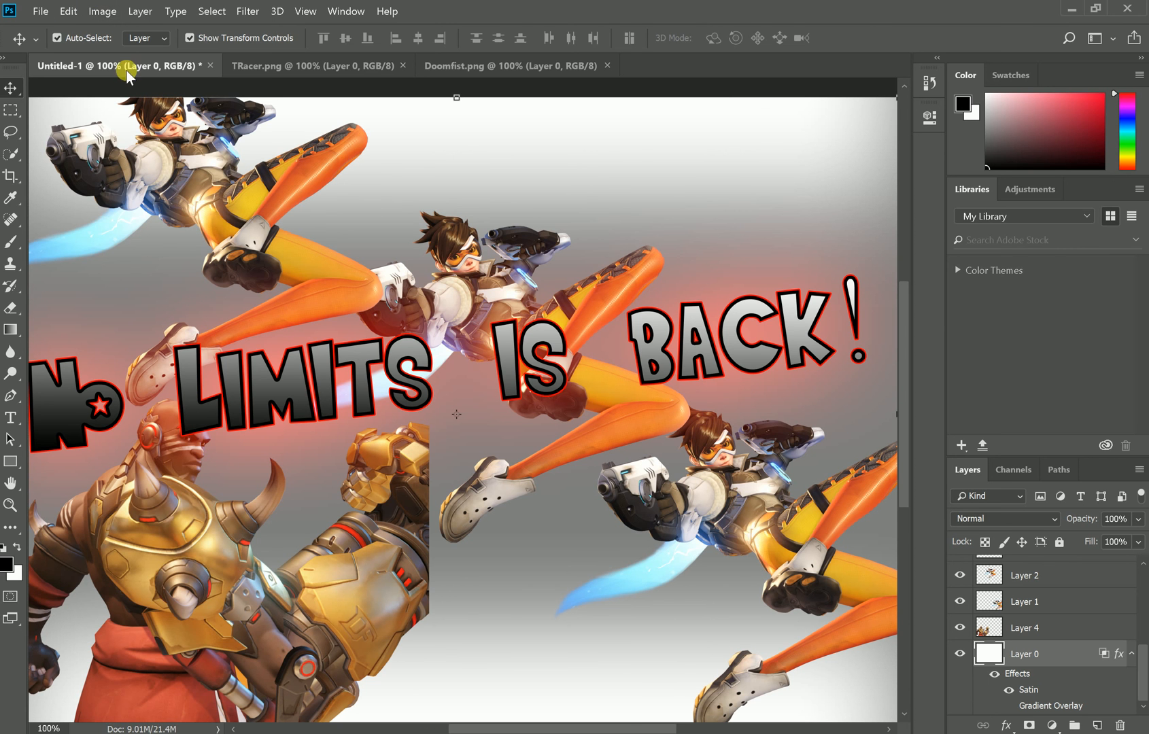
{"action": "left_click_drag", "start_coordinate": [621, 728], "coordinate": [644, 716]}
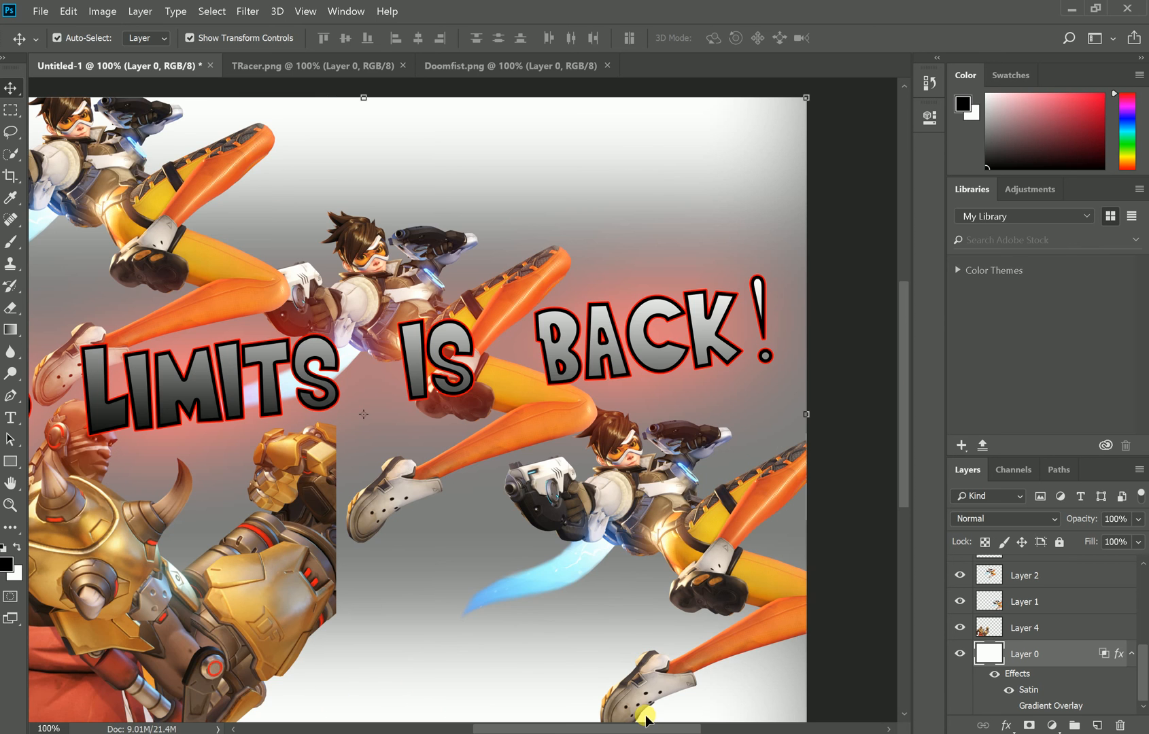
{"action": "mouse_move", "coordinate": [902, 477]}
{"action": "left_mouse_down"}
{"action": "mouse_move", "coordinate": [913, 552]}
{"action": "mouse_move", "coordinate": [919, 470]}
{"action": "mouse_move", "coordinate": [910, 500]}
{"action": "left_mouse_up"}
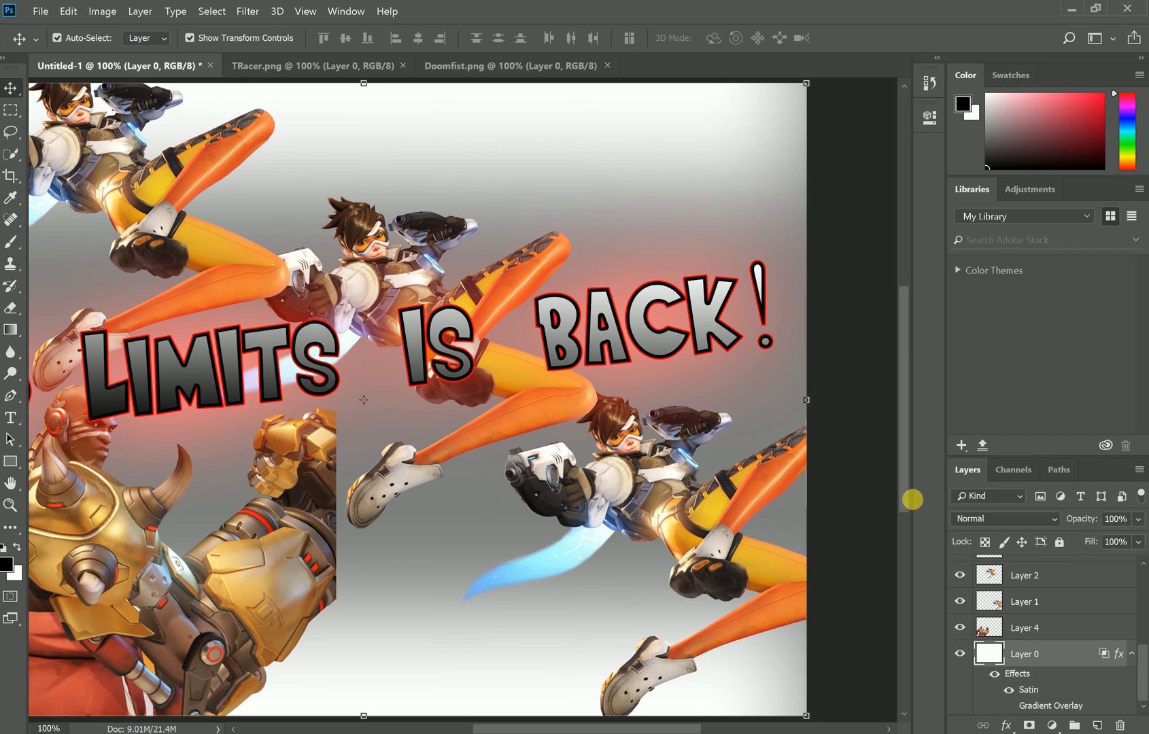
{"action": "left_click_drag", "start_coordinate": [685, 729], "coordinate": [658, 729]}
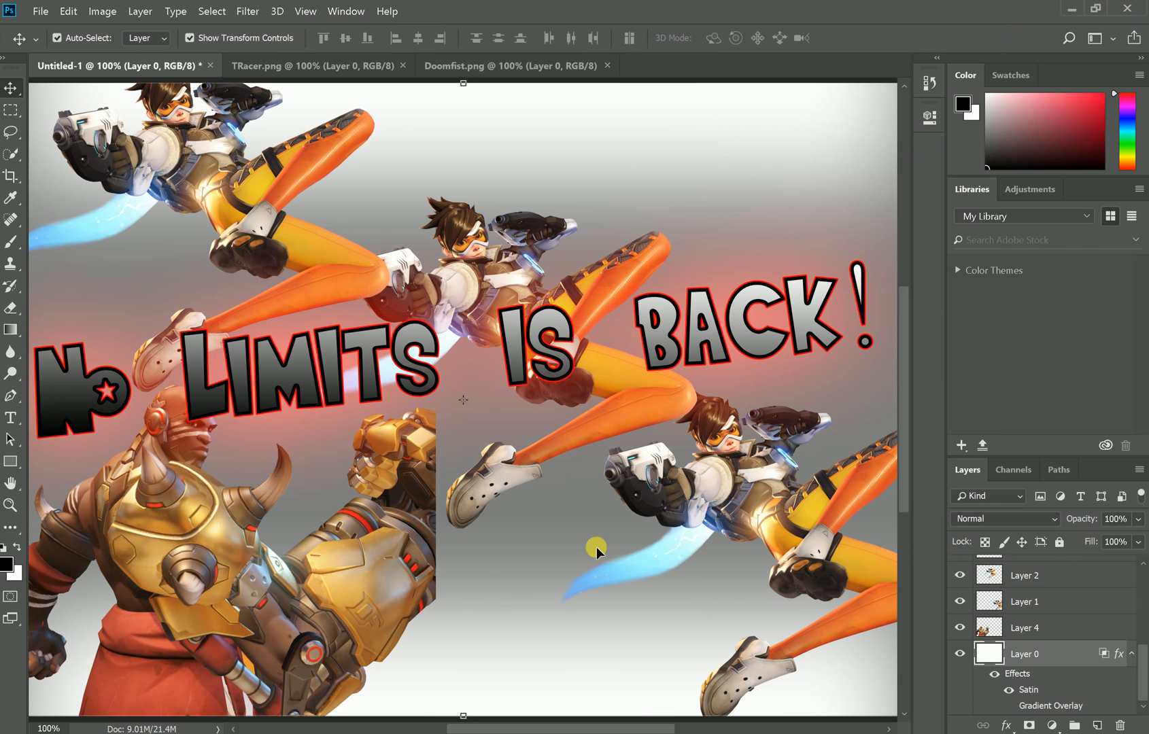
{"action": "left_click_drag", "start_coordinate": [407, 727], "coordinate": [1125, 286]}
{"action": "left_click_drag", "start_coordinate": [1145, 574], "coordinate": [1110, 278]}
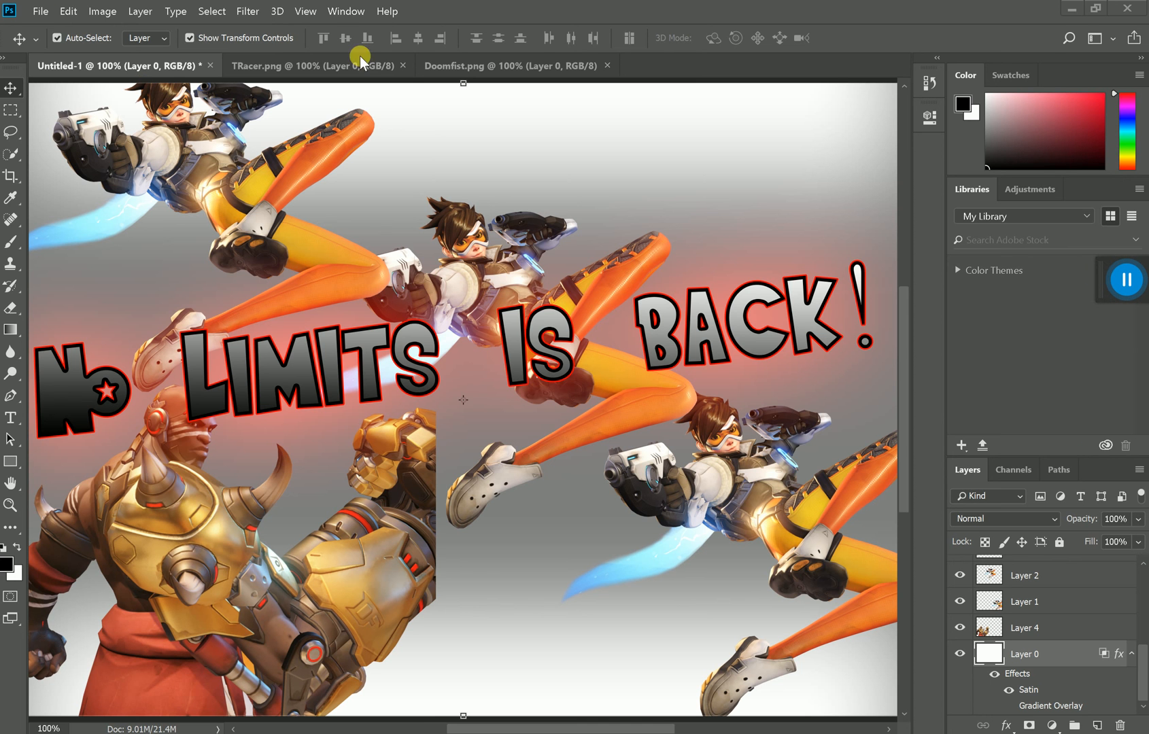
Close the TRacer.png and Doomfist.png source documents, keeping only the thumbnail document open.
{"action": "left_click", "coordinate": [402, 65]}
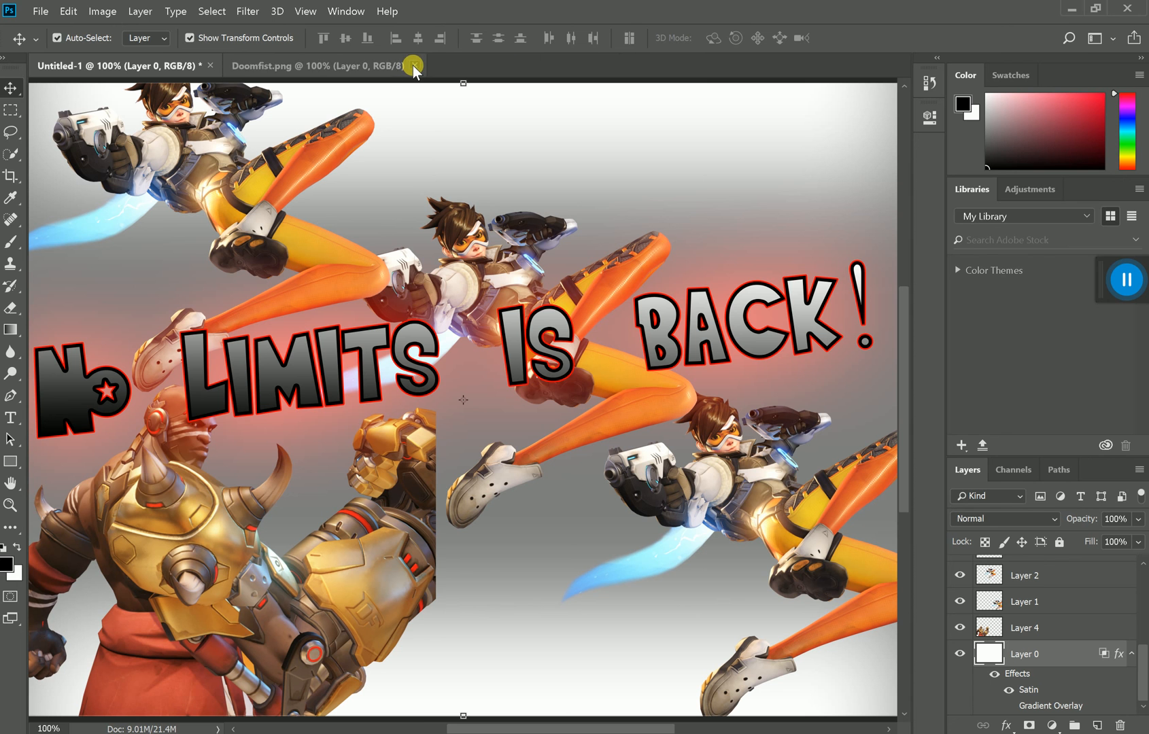
{"action": "left_click", "coordinate": [413, 65]}
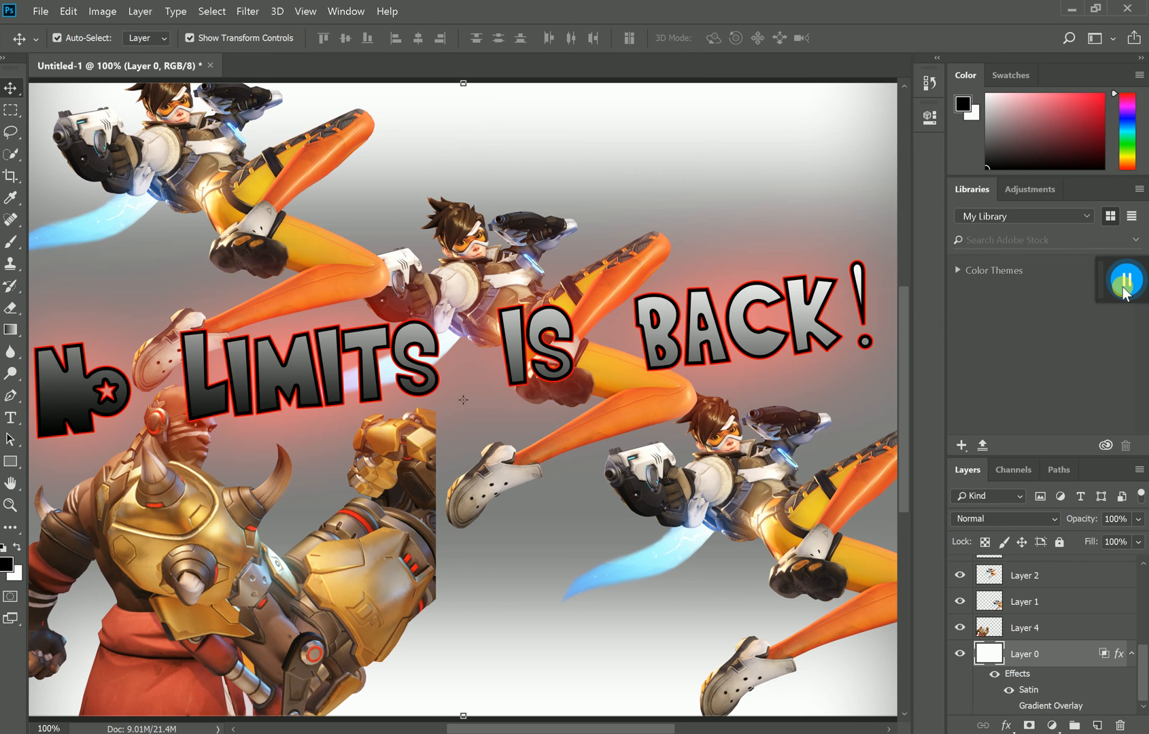
{"action": "left_click_drag", "start_coordinate": [1108, 278], "coordinate": [912, 310]}
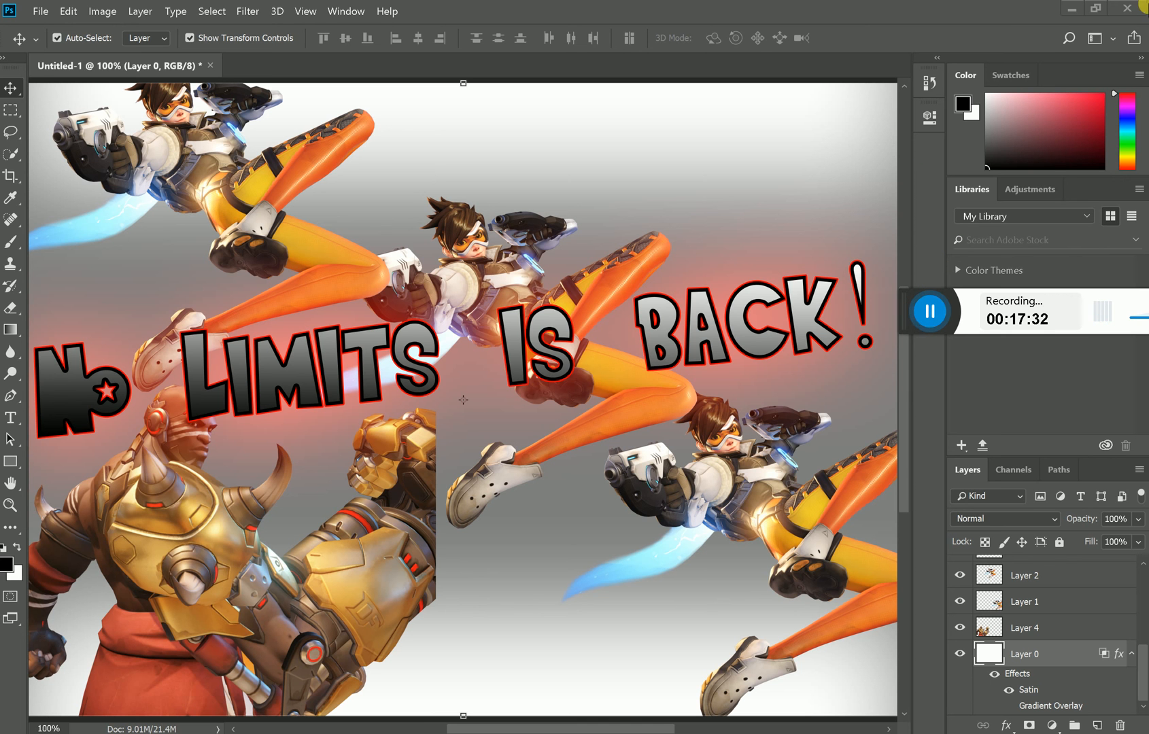
Switch to the Motion workspace and create a video timeline from the thumbnail's layers.
{"action": "left_click", "coordinate": [1102, 38]}
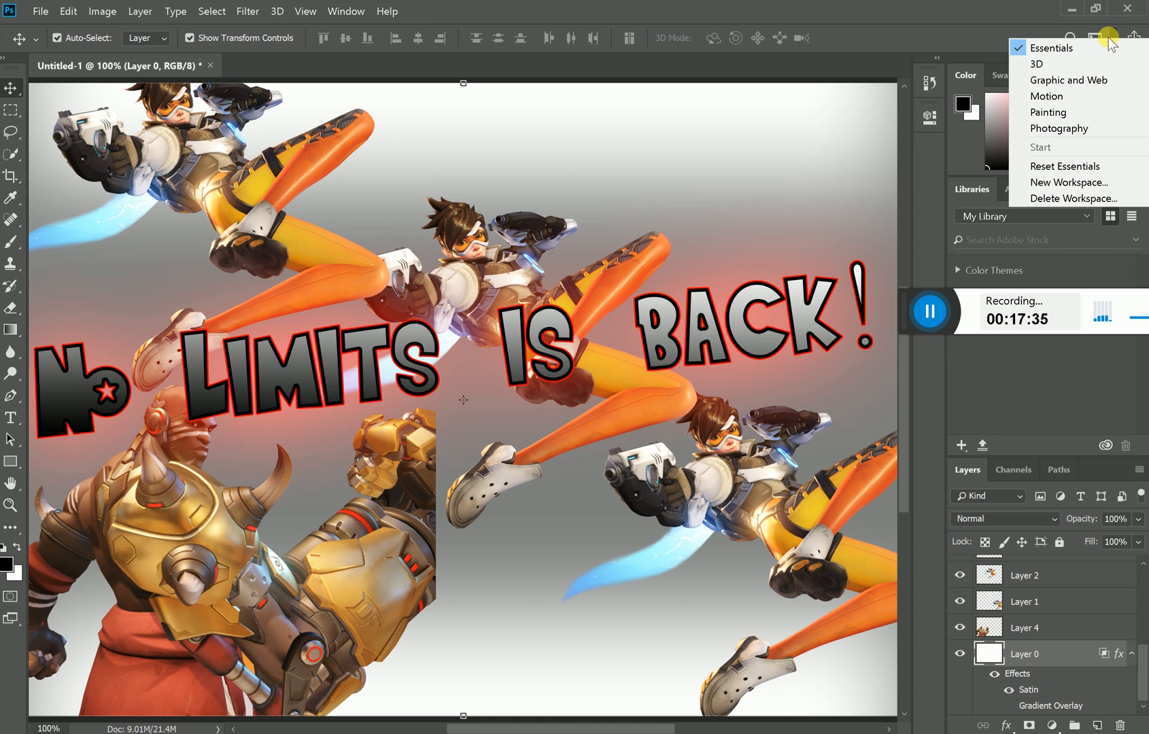
{"action": "left_click", "coordinate": [1072, 102]}
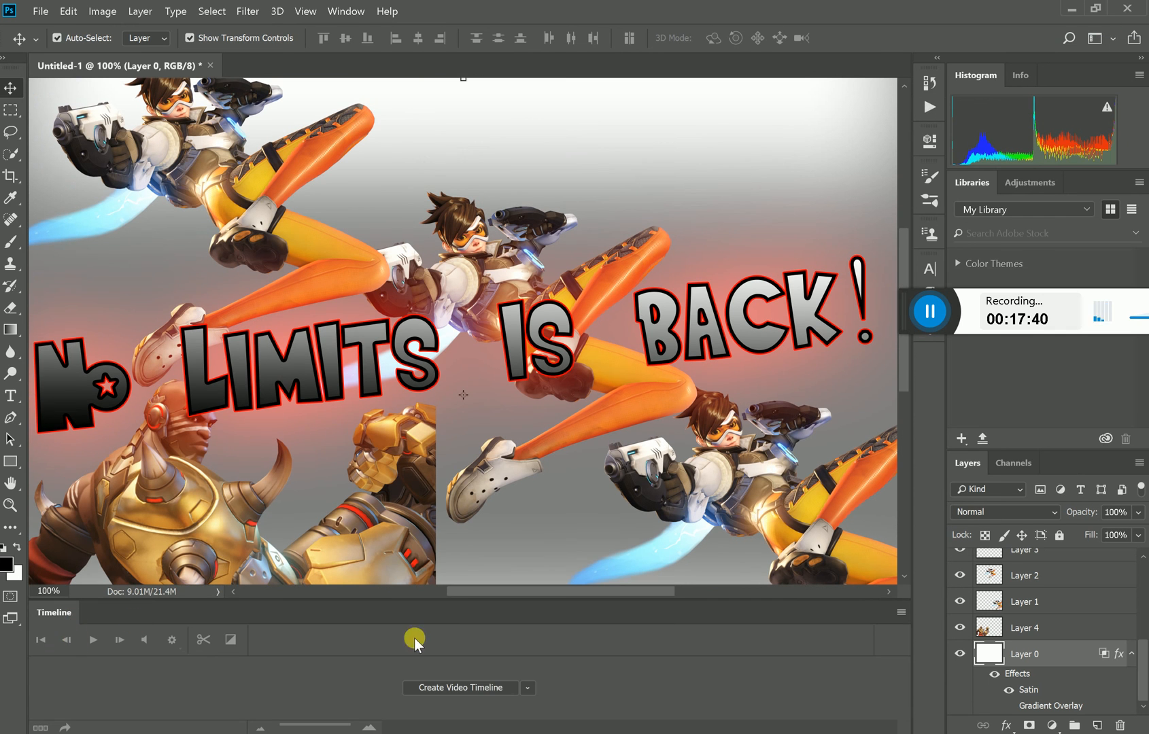
{"action": "left_click", "coordinate": [464, 680]}
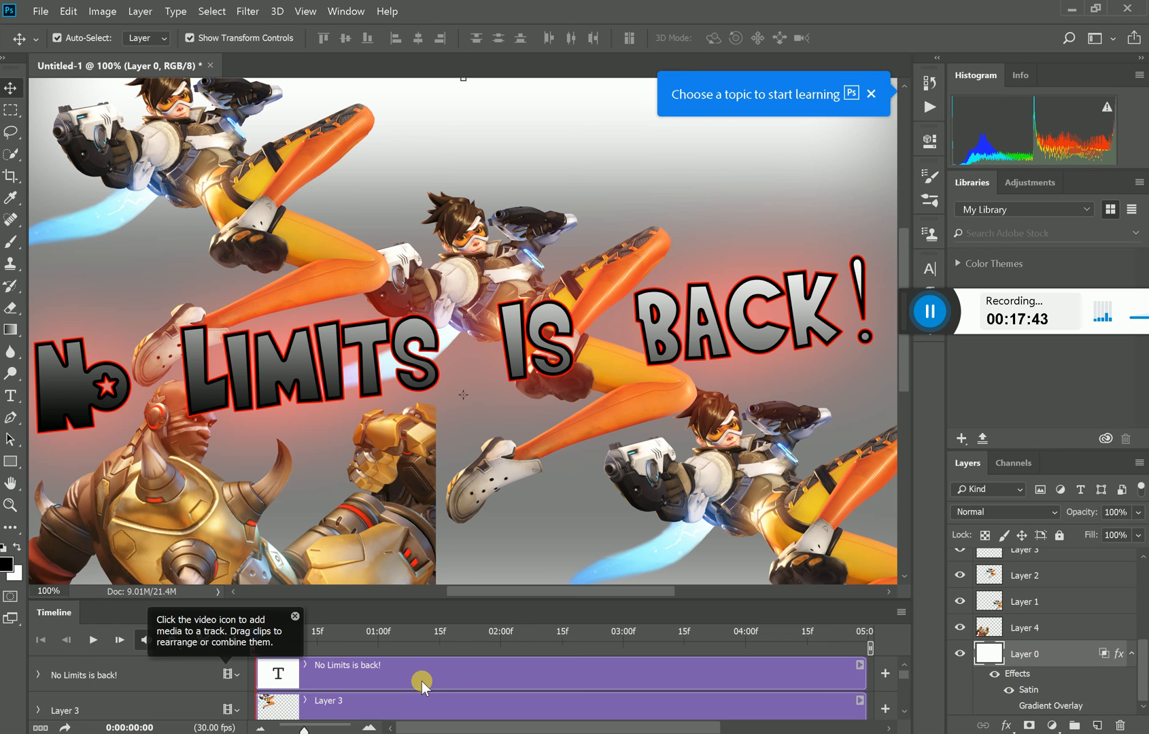
Select the Layer 3 clip in the timeline and move its Tracer image over the middle Tracer copy.
{"action": "left_click", "coordinate": [310, 707]}
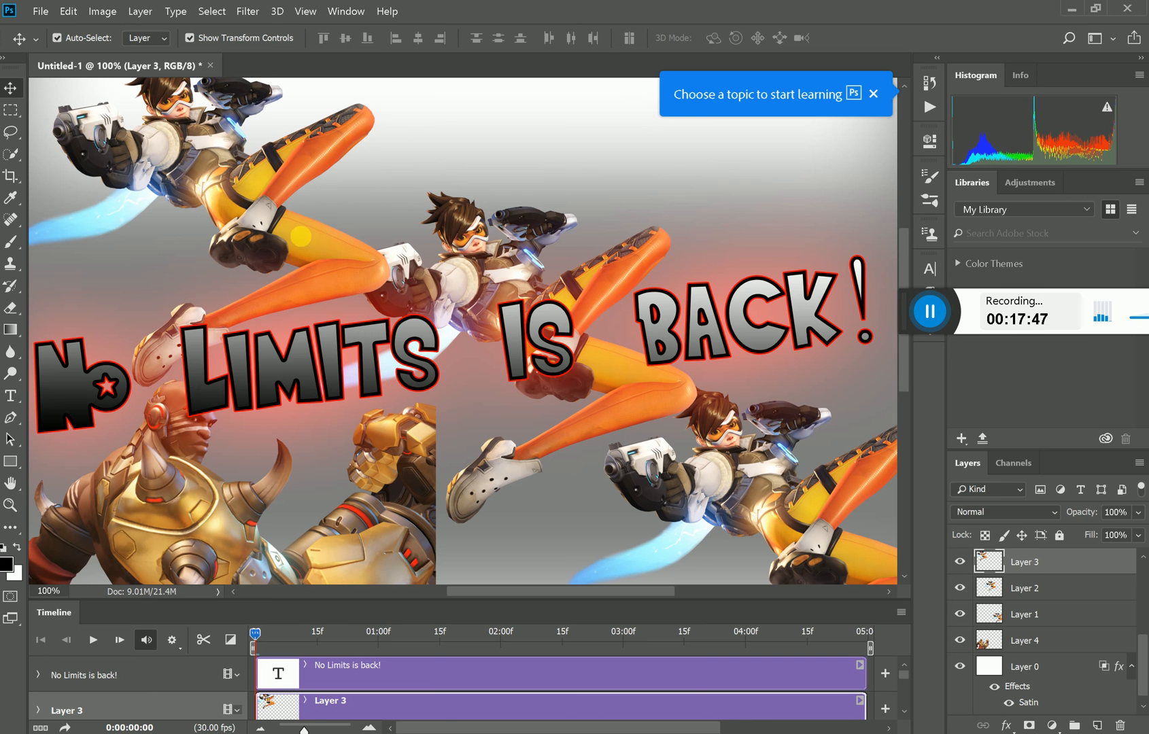
{"action": "left_click_drag", "start_coordinate": [306, 239], "coordinate": [636, 303]}
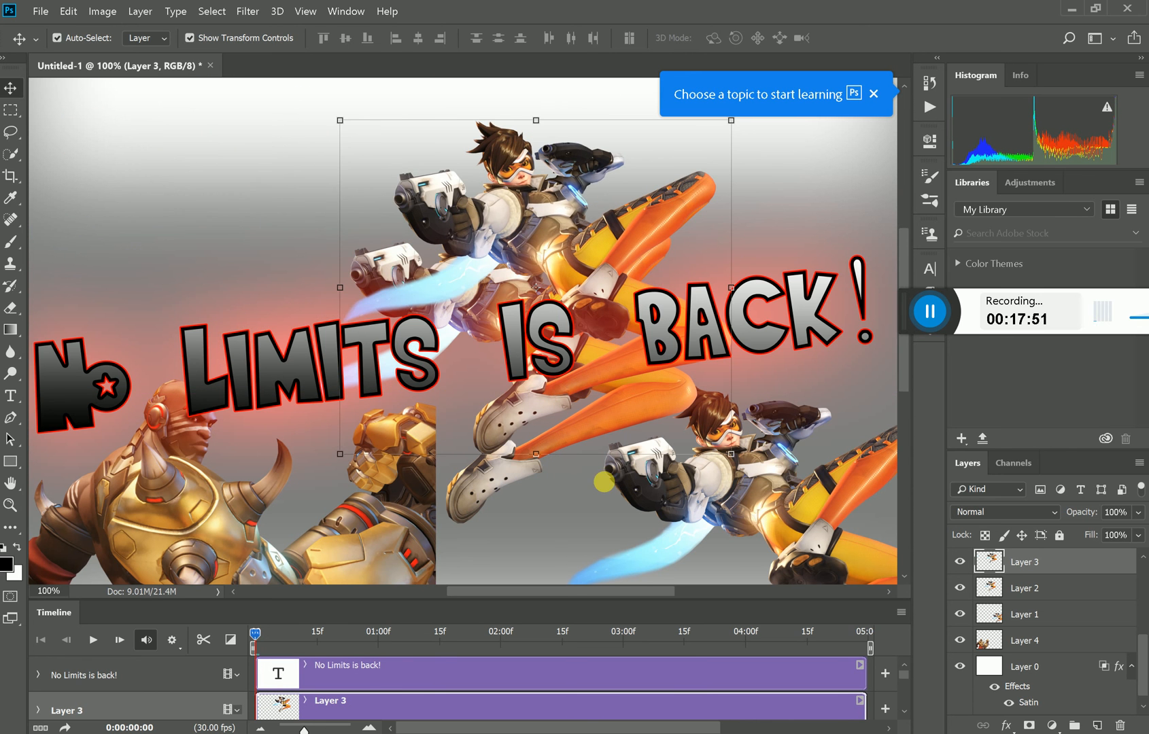
{"action": "scroll", "coordinate": [329, 680], "scroll_direction": "down", "scroll_amount": 5}
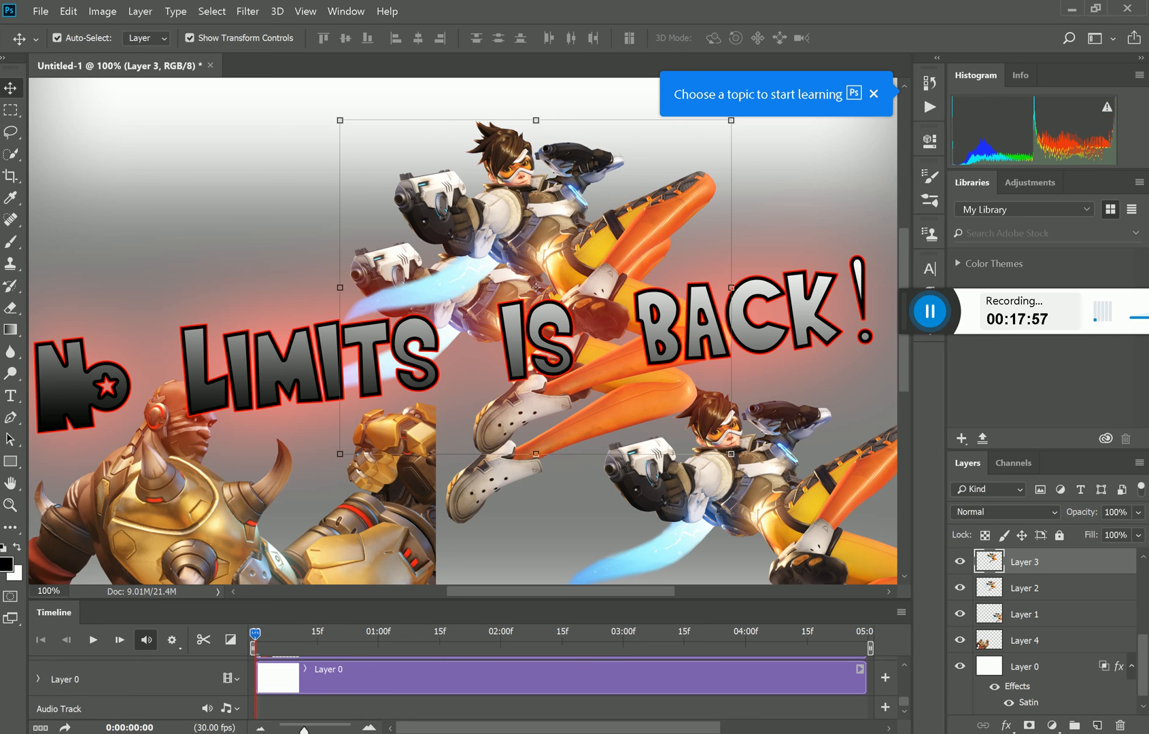
Switch to the browser and close the Doomfist image, image search and online screen recorder tabs.
{"action": "left_click", "coordinate": [482, 660]}
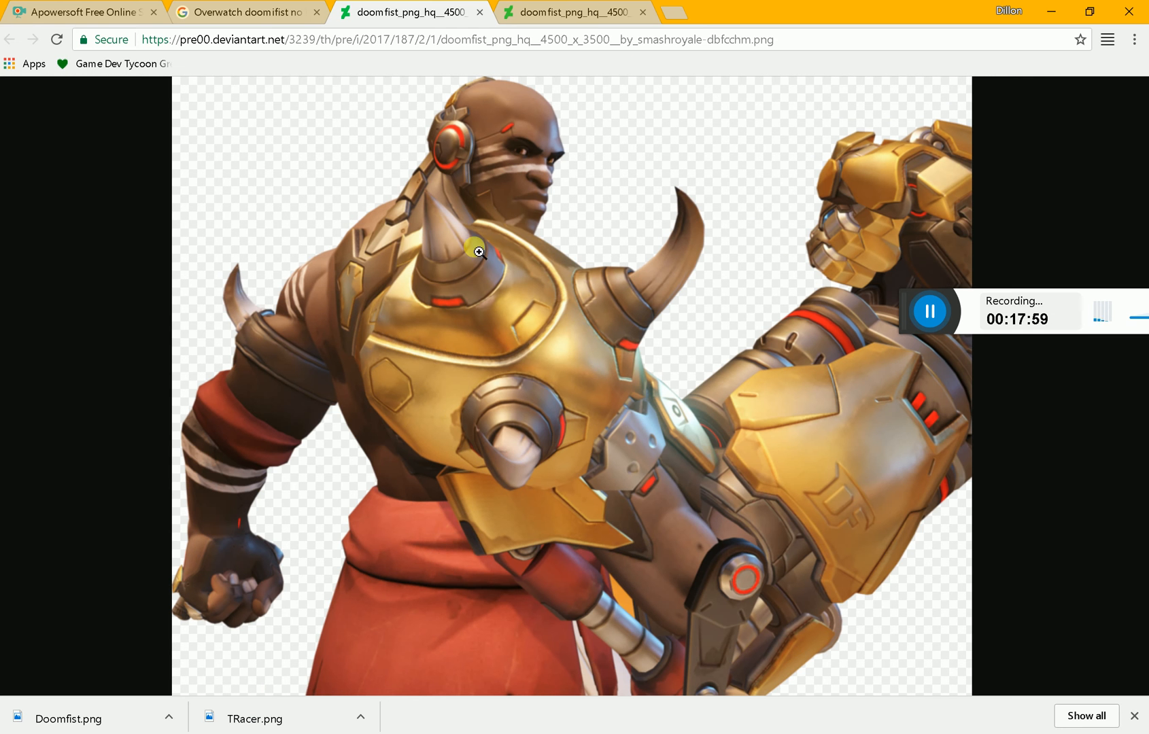
{"action": "left_click", "coordinate": [643, 13]}
{"action": "left_click", "coordinate": [319, 12]}
{"action": "left_click", "coordinate": [317, 12]}
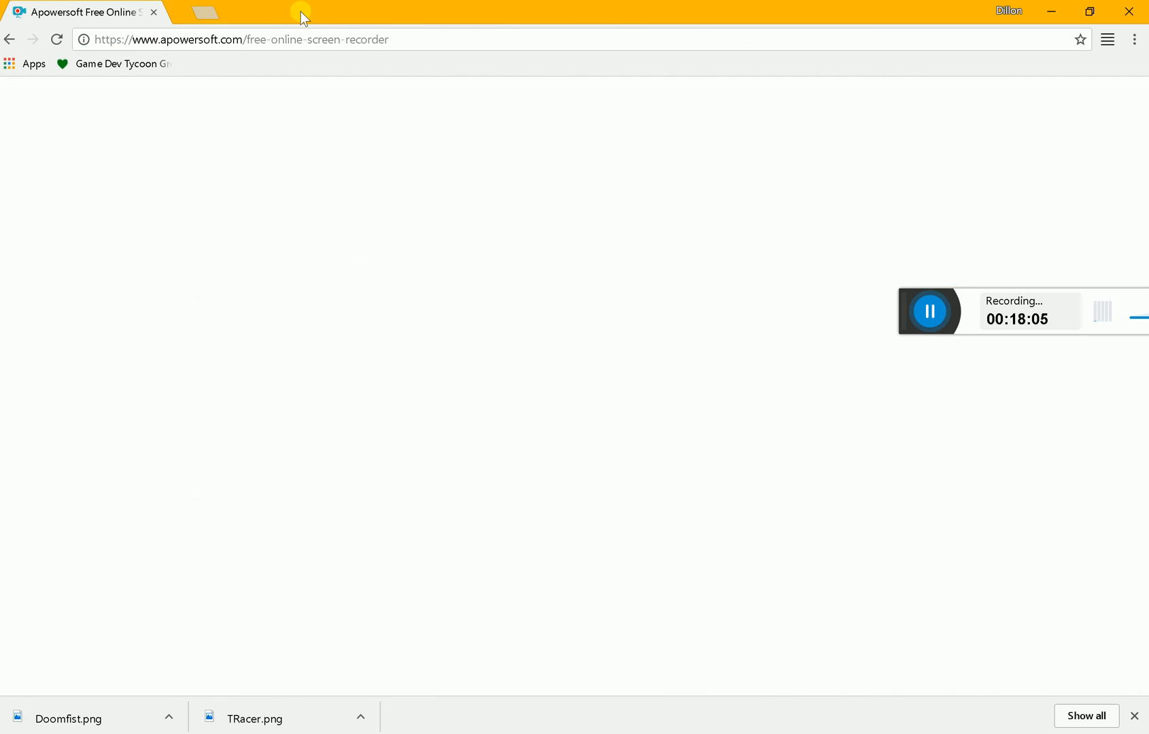
{"action": "left_click", "coordinate": [153, 12]}
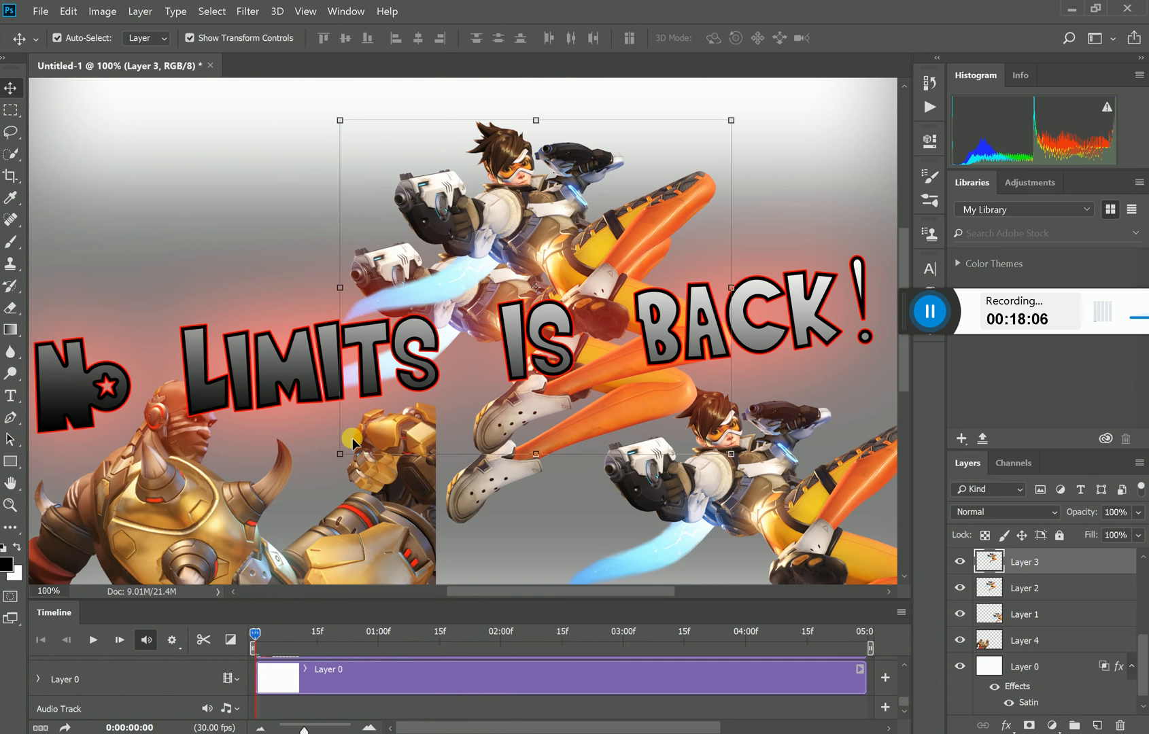